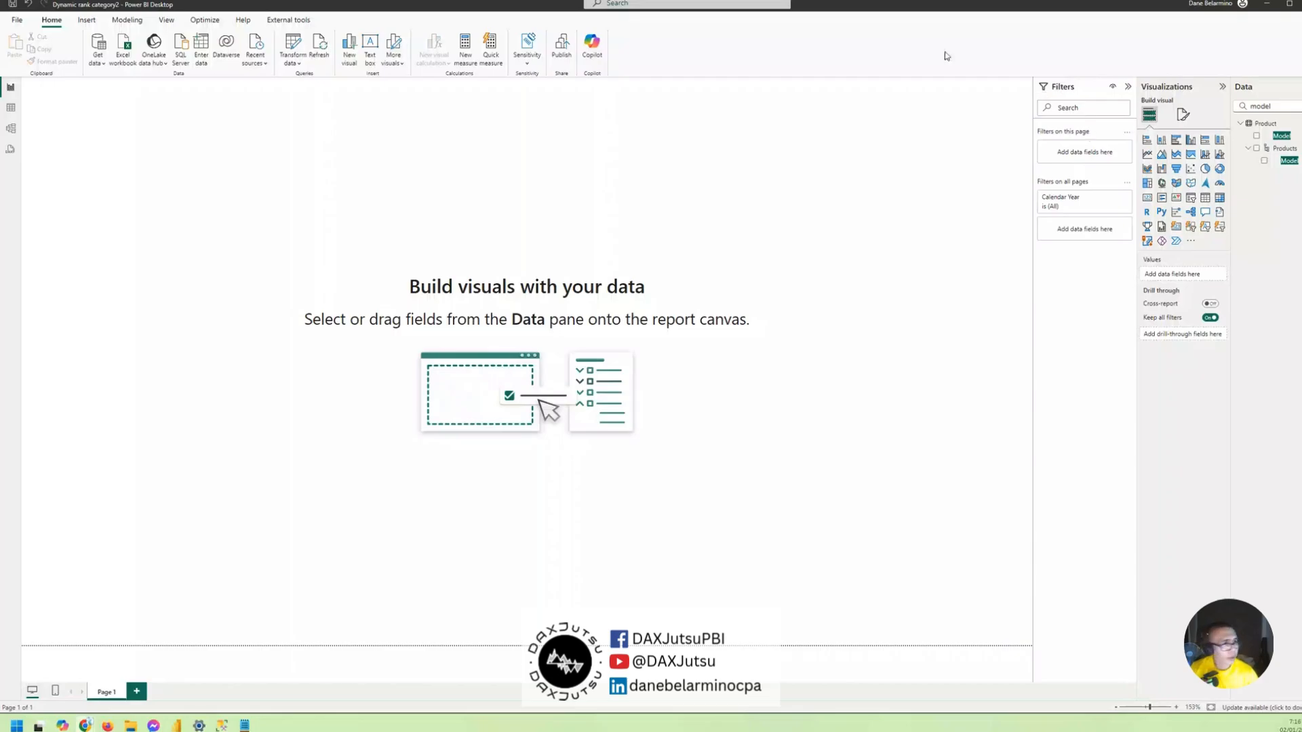
- Look over the data model's tables and relationships, clear the field search in the table view, and return to the report page
click(10, 108)
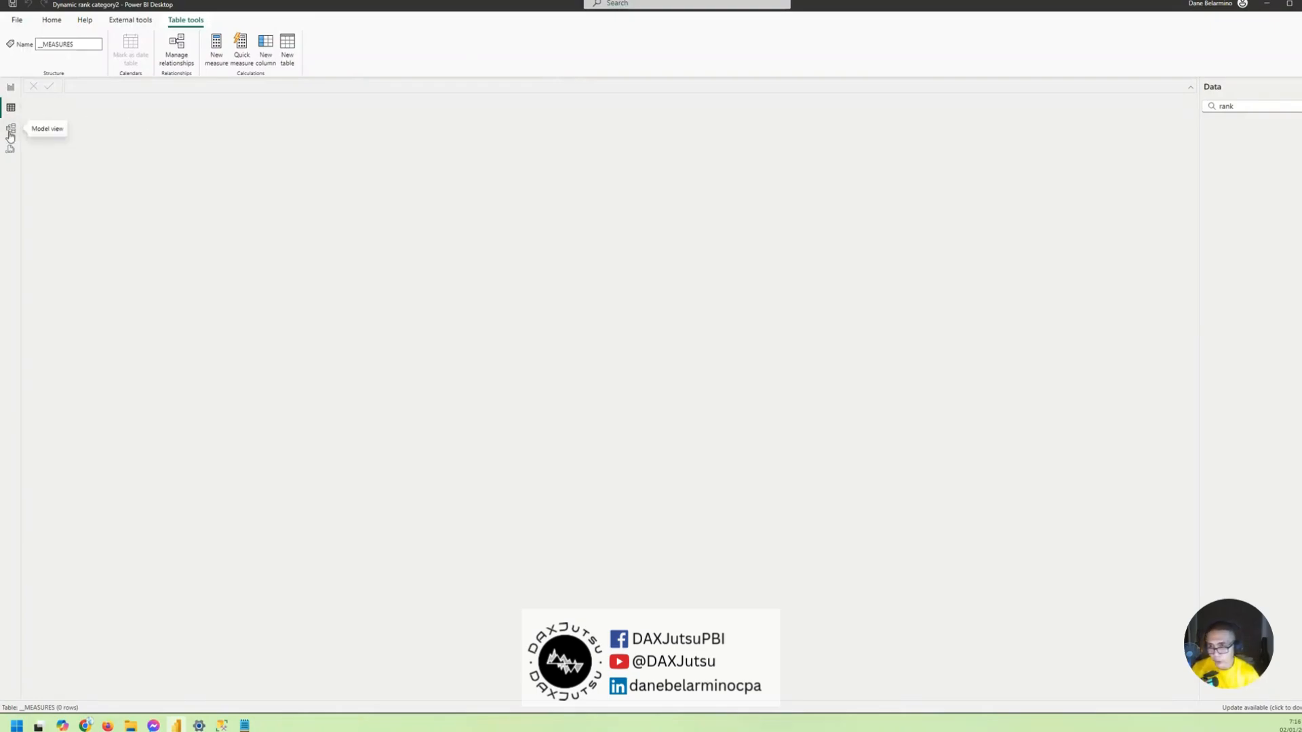
click(10, 133)
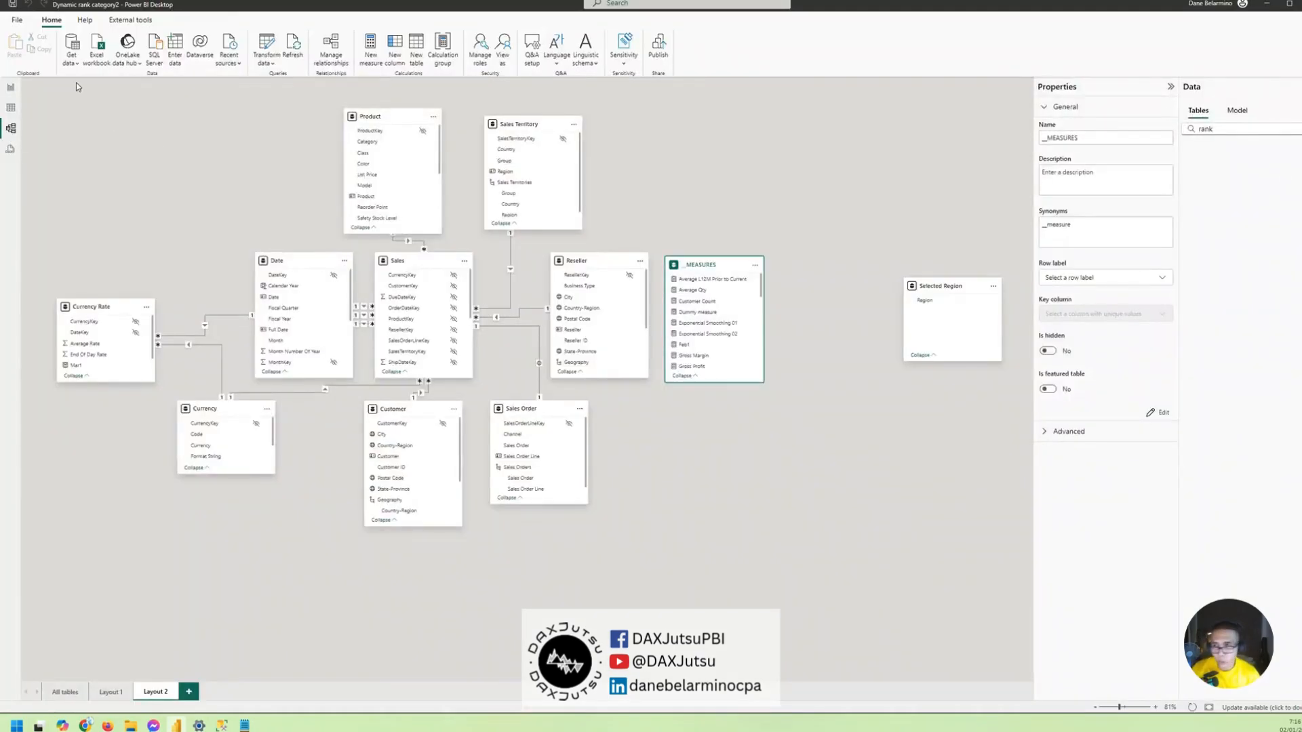
click(11, 107)
double_click(1254, 101)
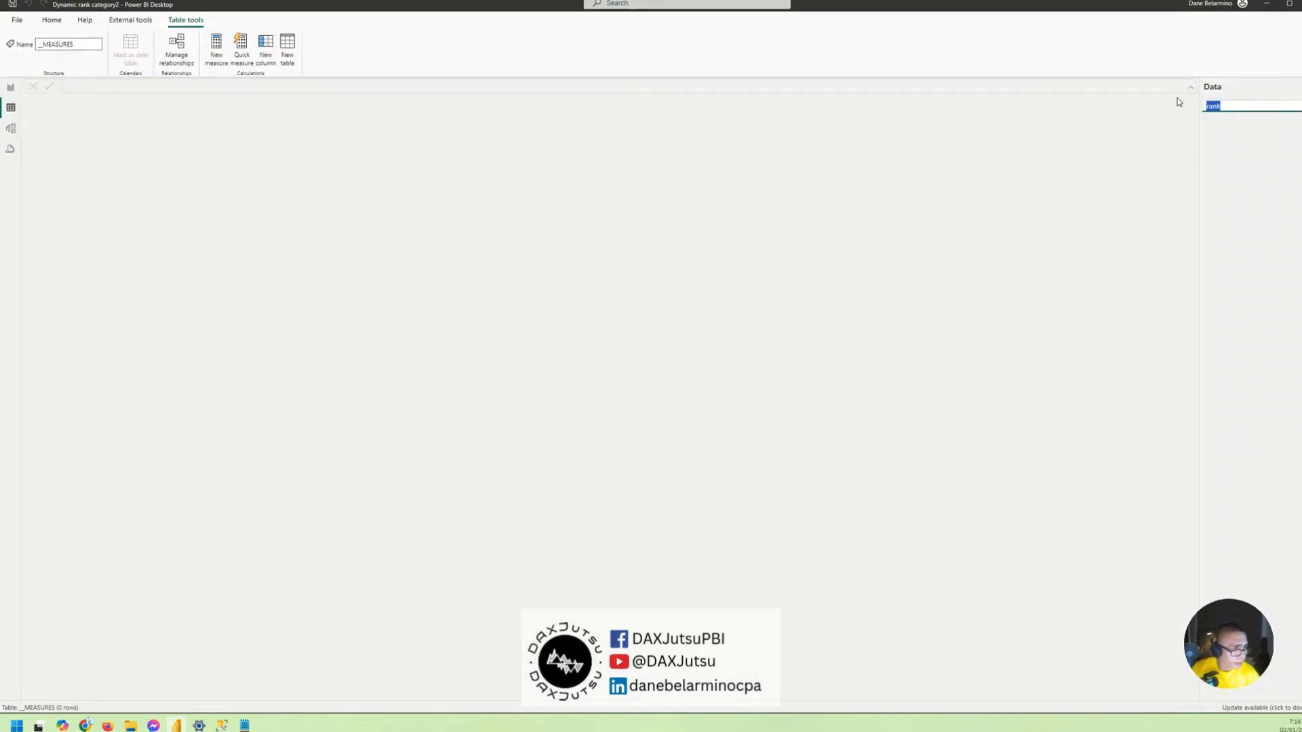
key(BackSpace)
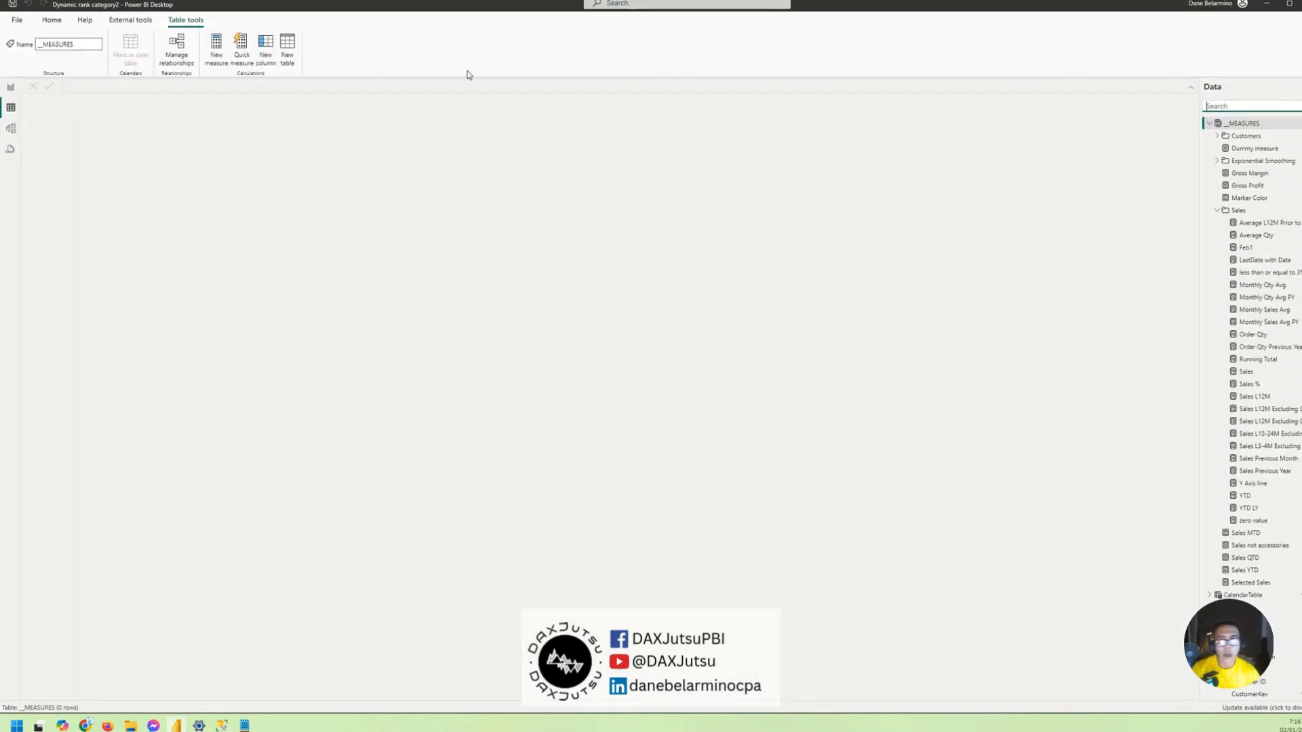
click(11, 87)
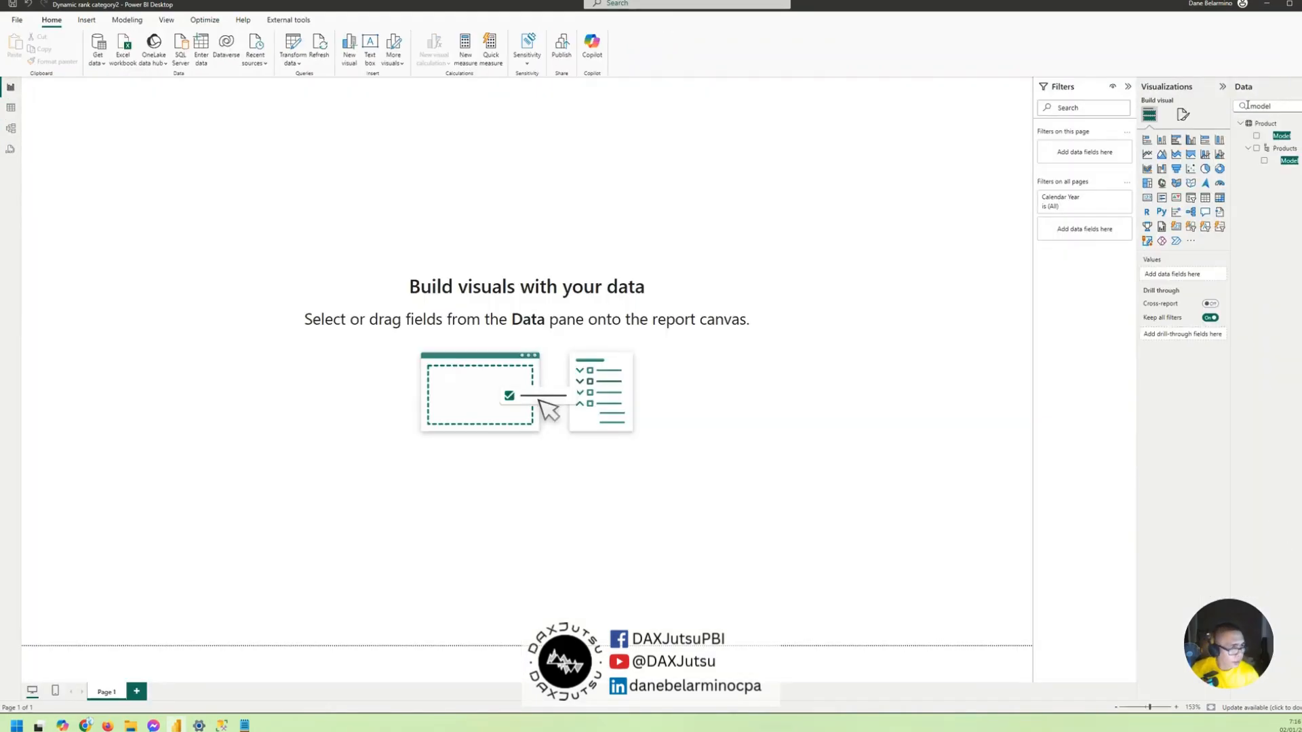
- Create a table visual from the Product table's Model field on the blank page, enlarging and repositioning it
drag(1270, 104, 1229, 101)
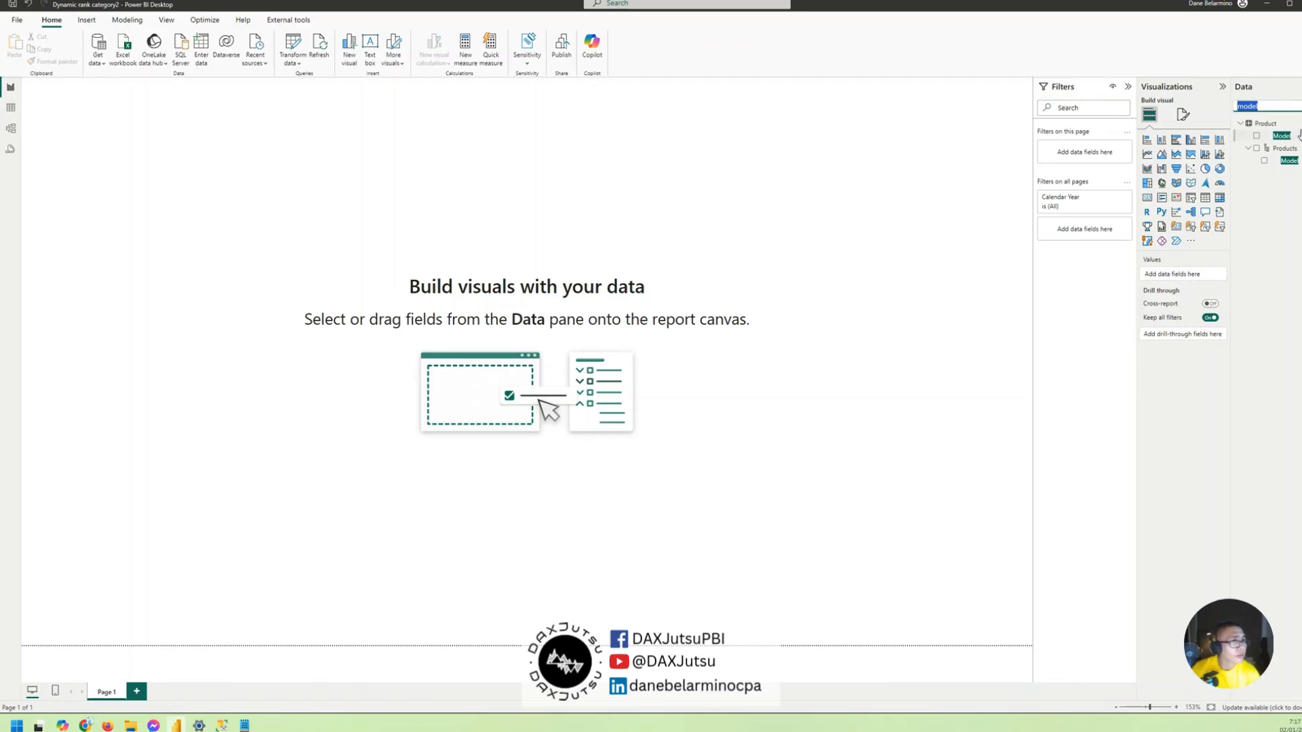
drag(1298, 136, 349, 162)
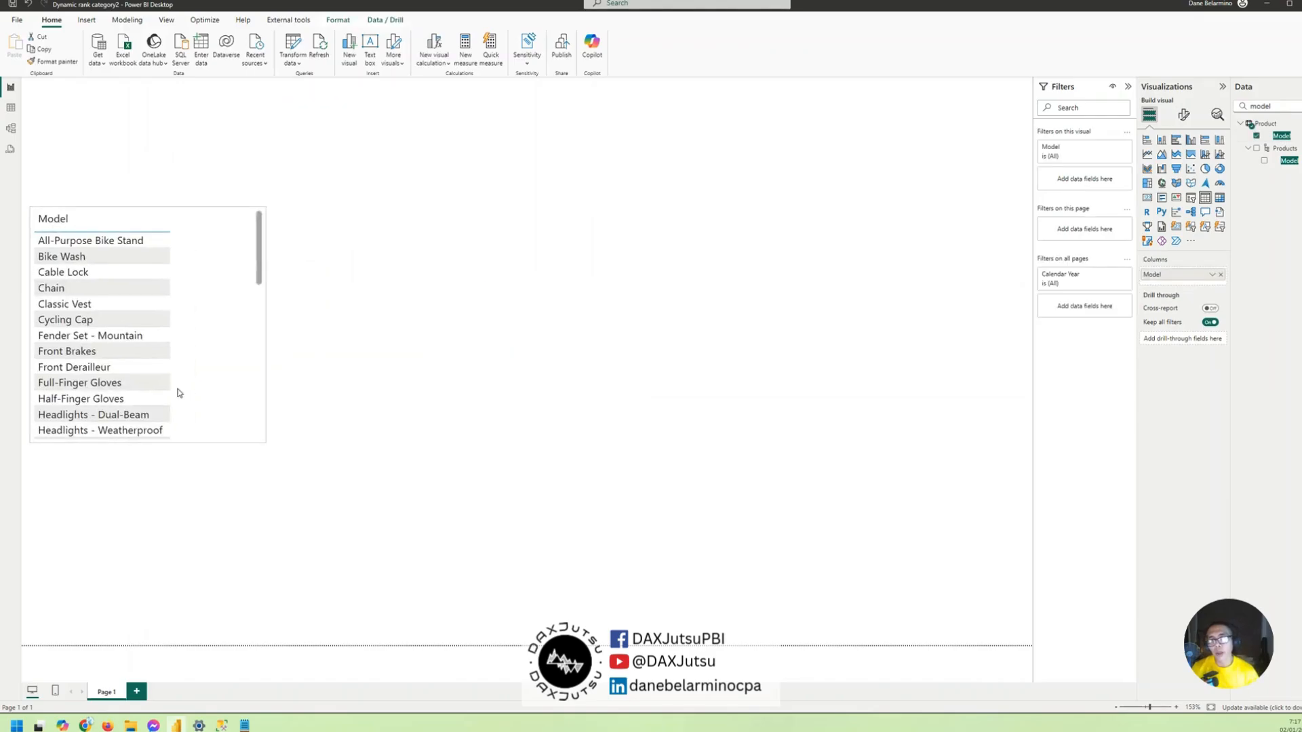
drag(265, 442, 376, 627)
drag(315, 553, 426, 479)
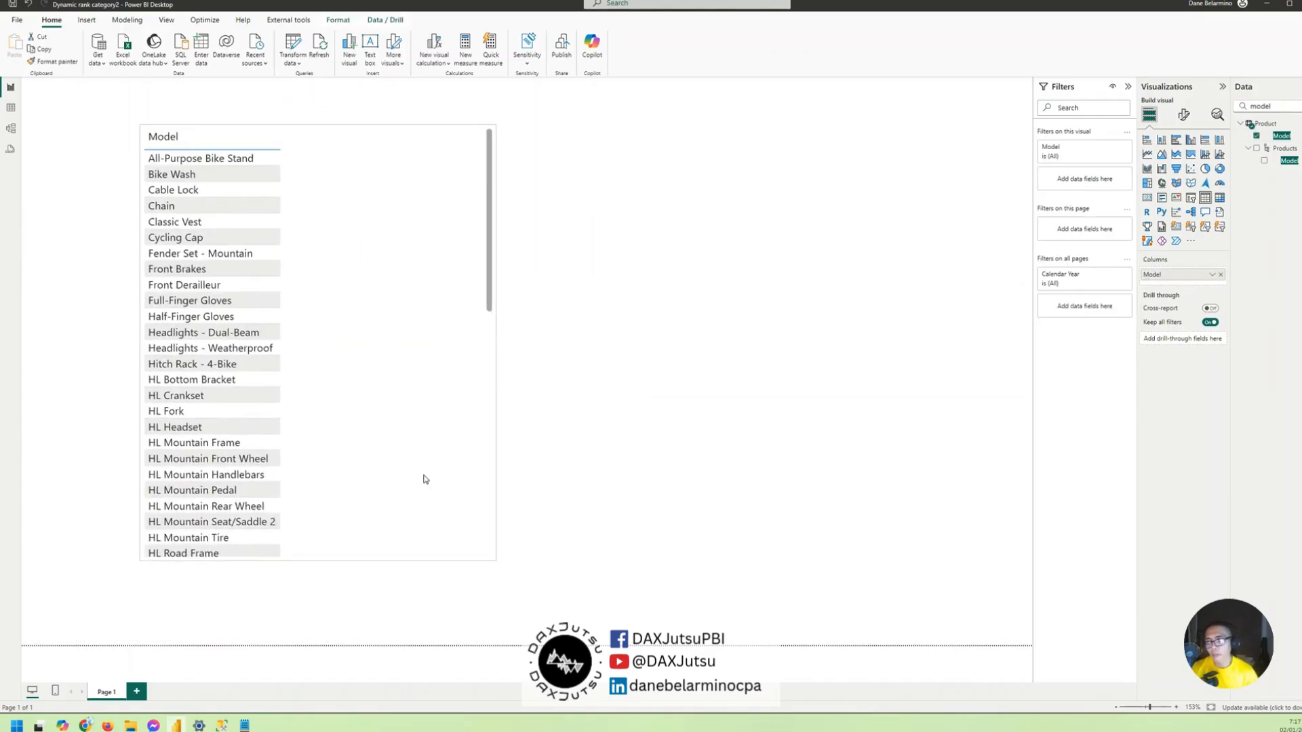
- Search the fields for "sales" and add the Sales measure to the Model table visual
double_click(1270, 109)
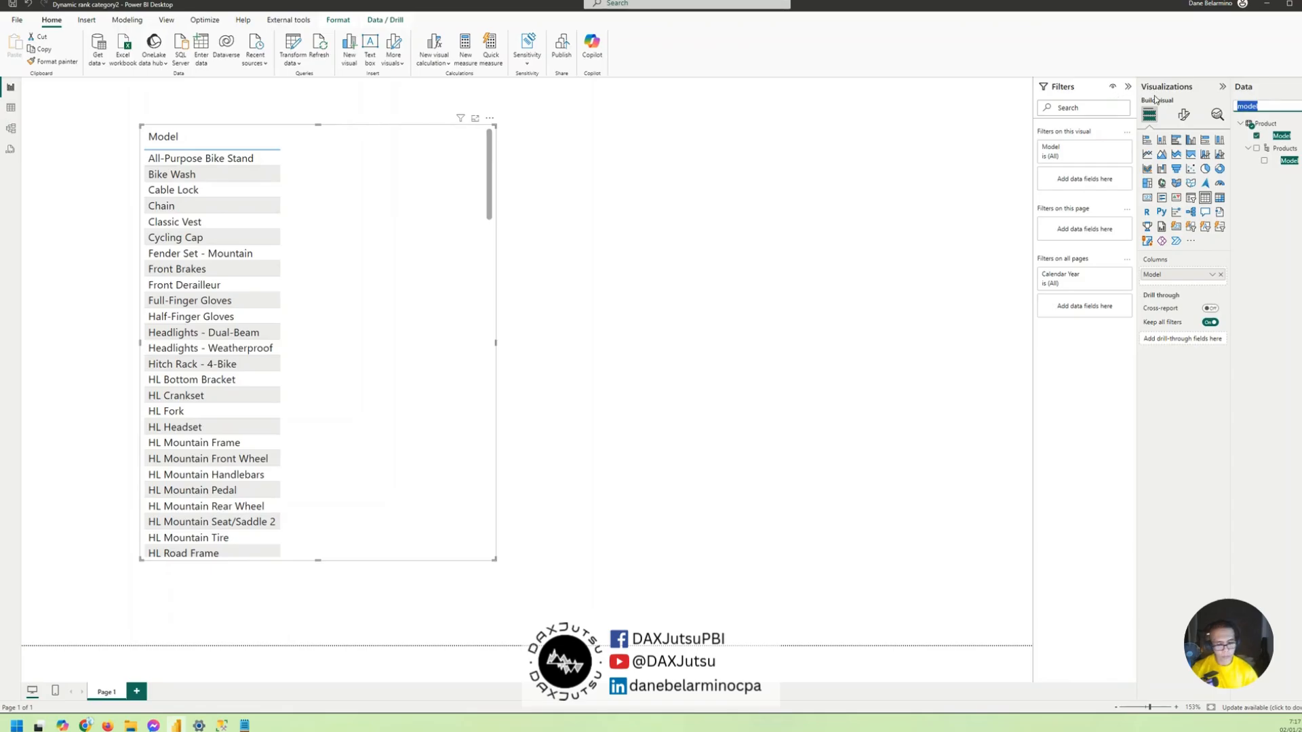
text(sales)
drag(1286, 297, 381, 172)
- Reposition and resize the table along the page's left edge, with its rows sorted by Sales in descending order
drag(371, 217, 254, 207)
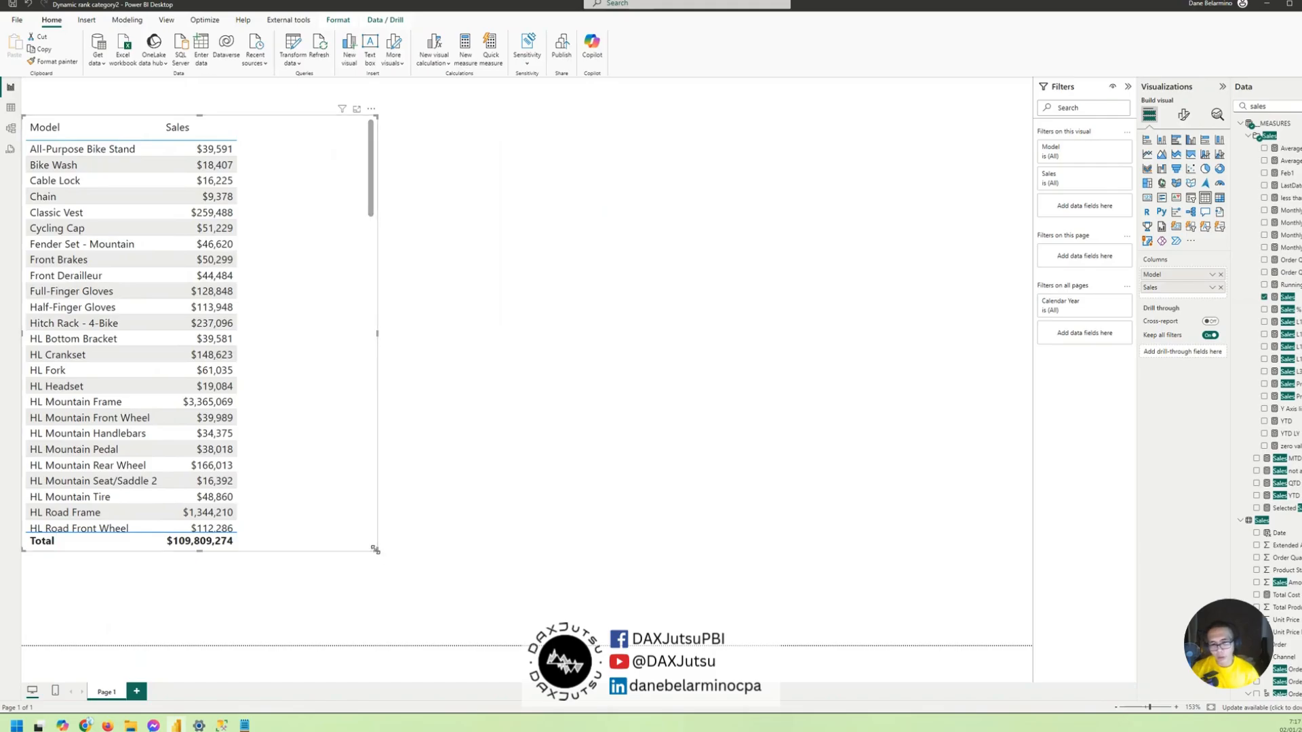
drag(375, 549, 448, 644)
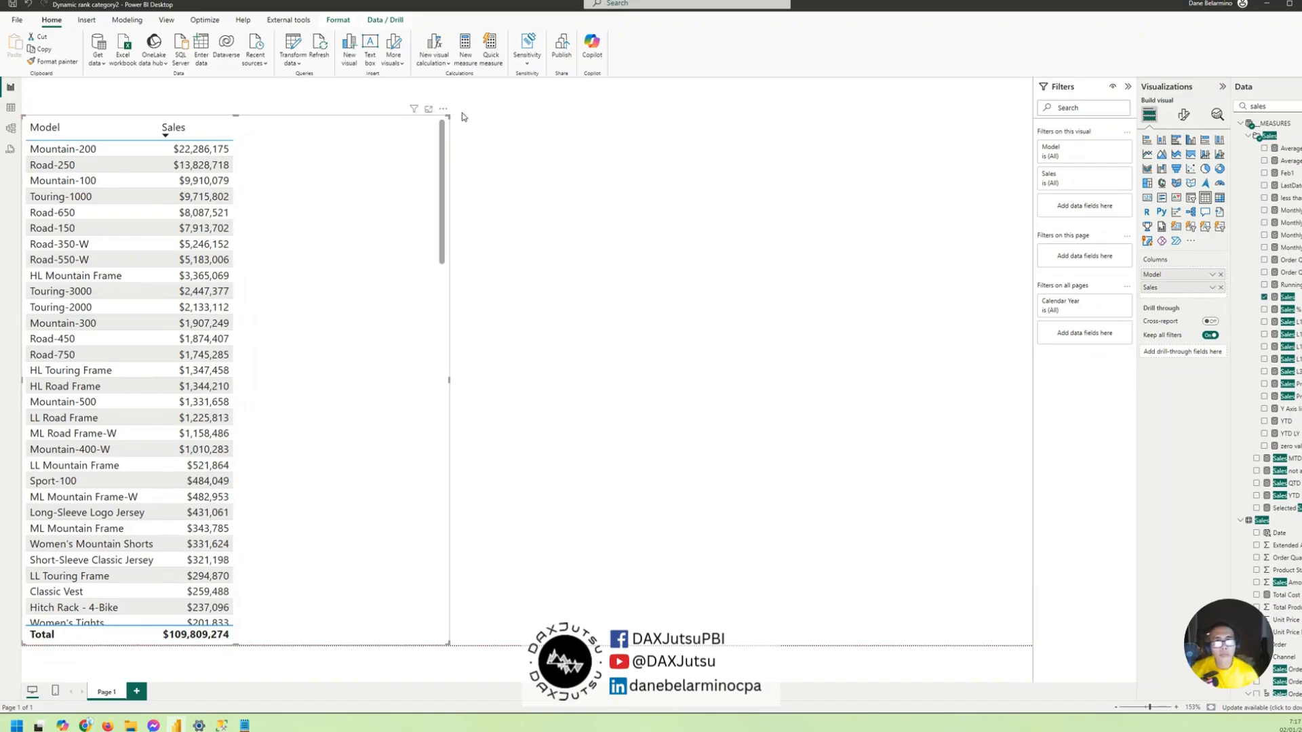
drag(449, 116, 432, 209)
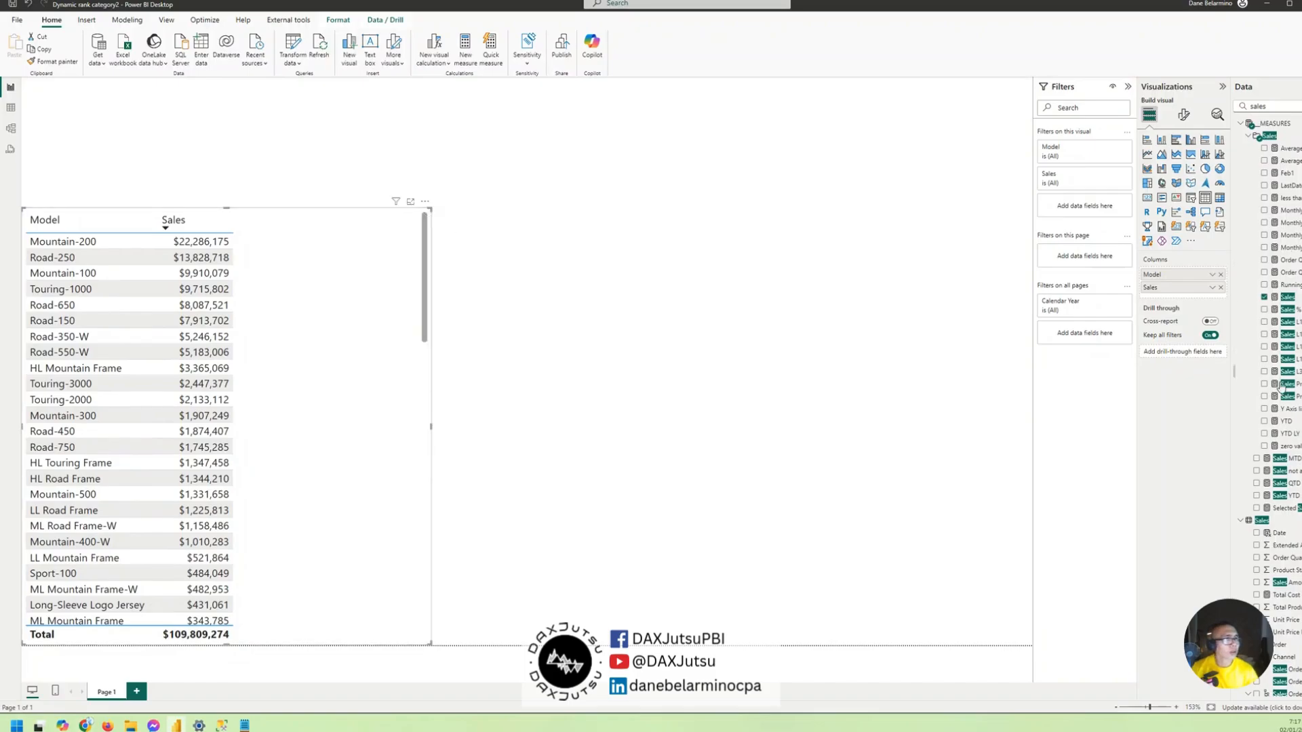
- Create a new measure in the __MEASURES table named "Product Model Rank By Sales" and start its expression on a second line
right_click(1298, 278)
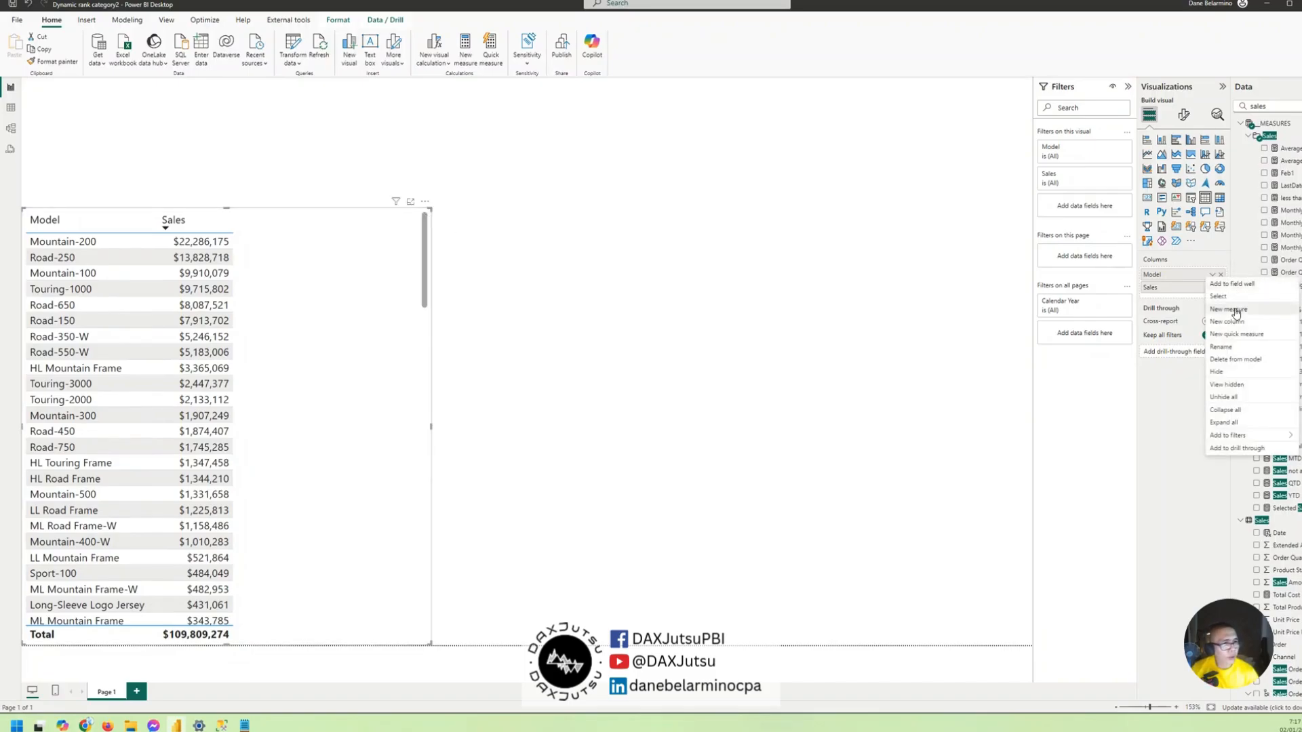
click(1236, 310)
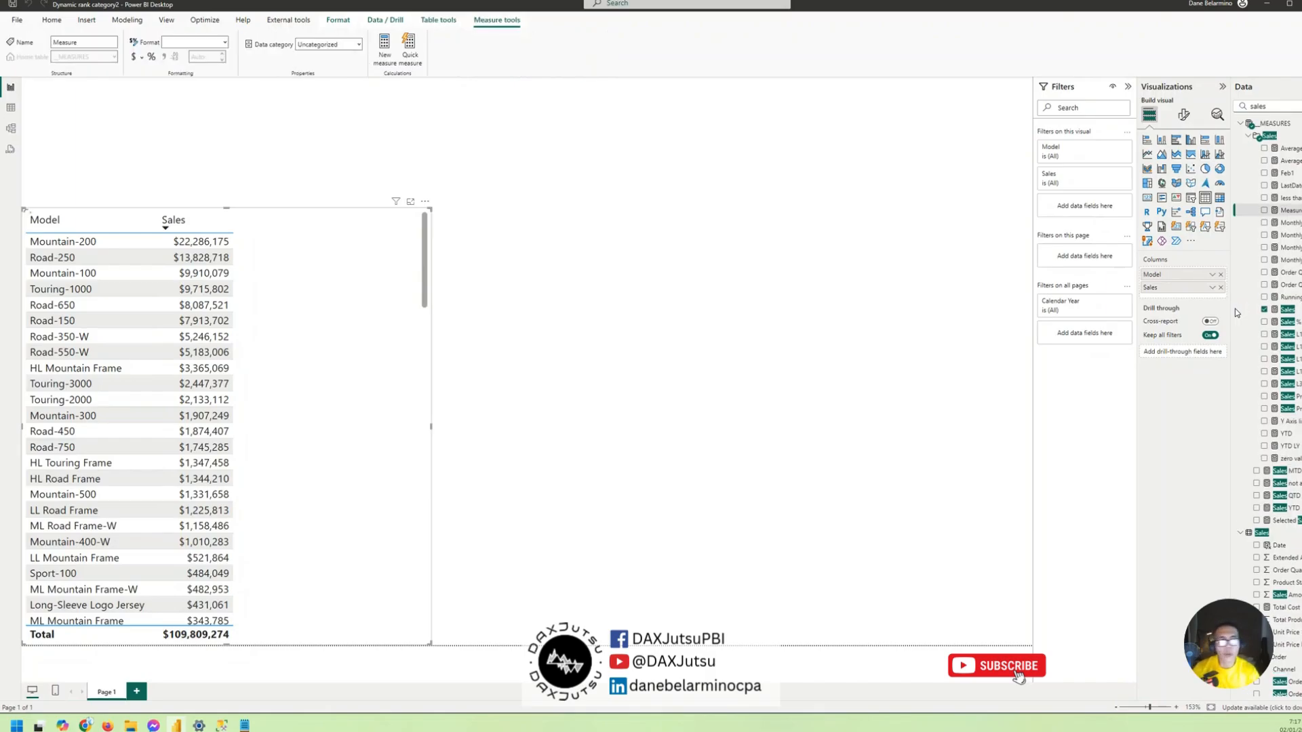
text(P)
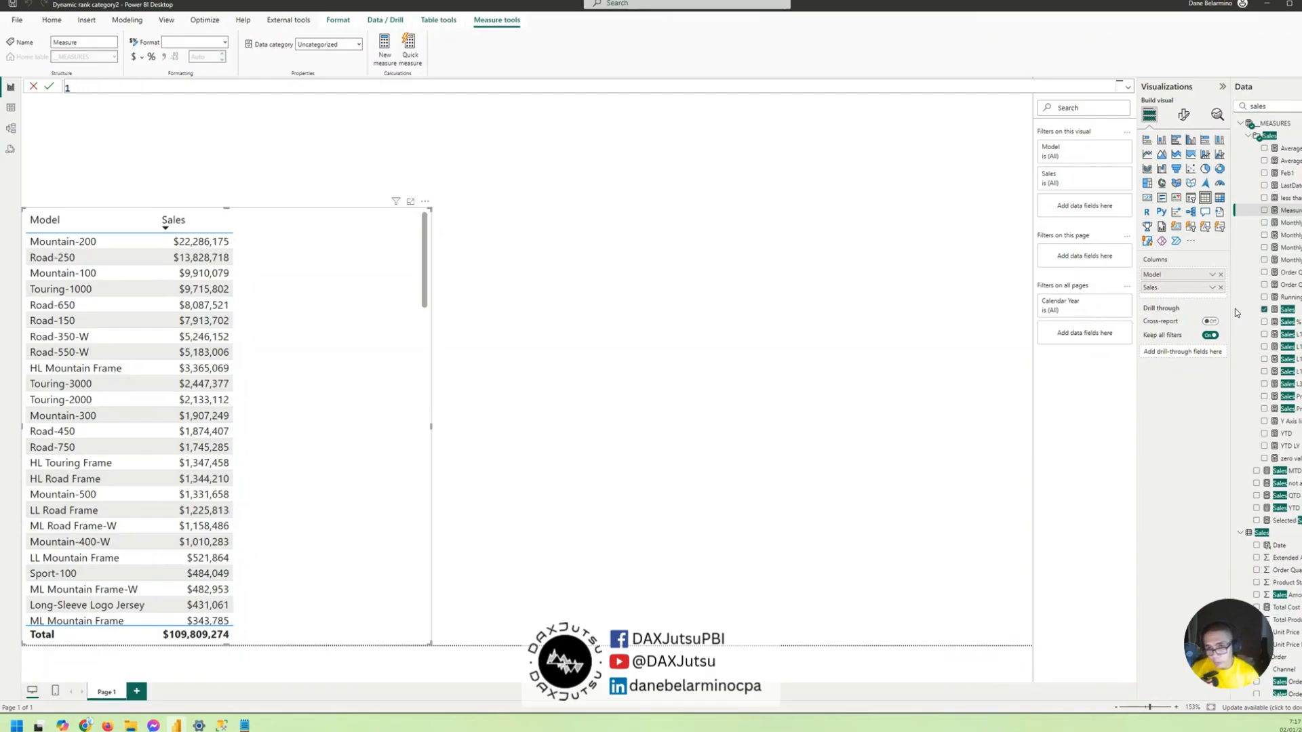
text(Product Mod)
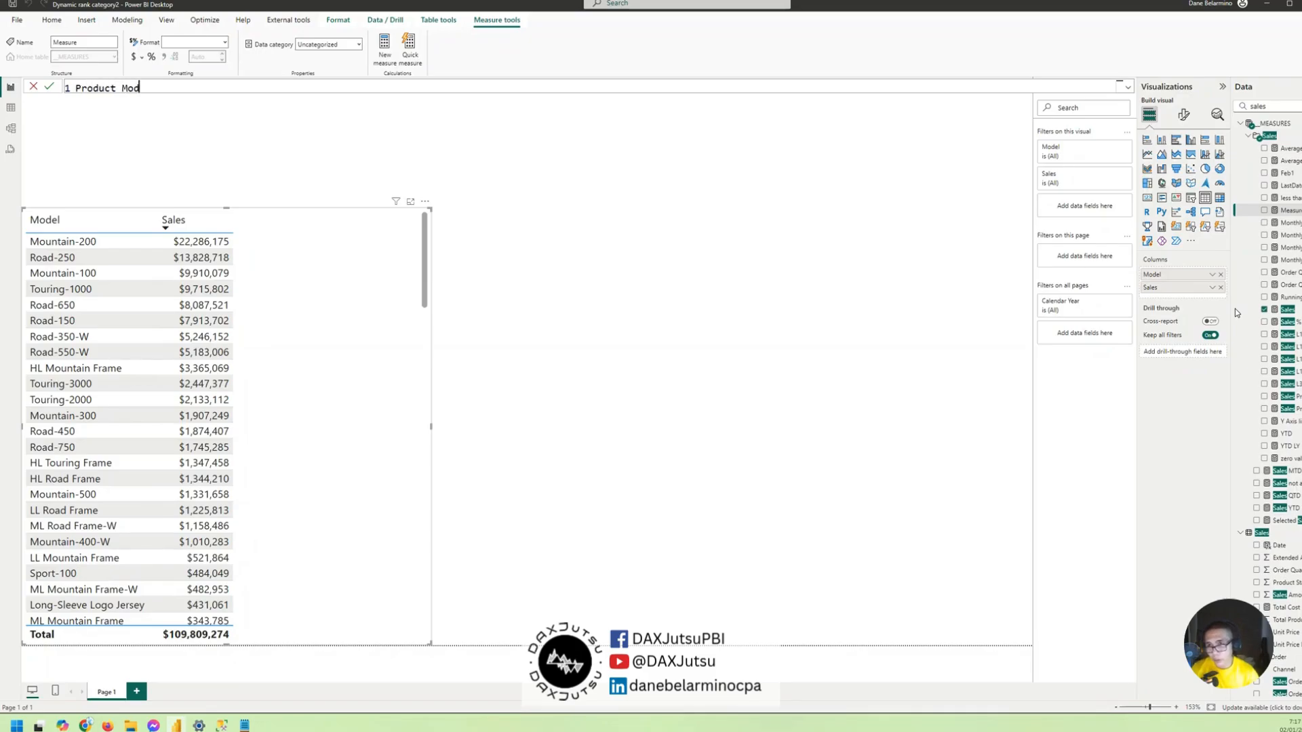
text(el rank)
key(BackSpace)
key(BackSpace)
key(BackSpace)
text(ank By Sales)
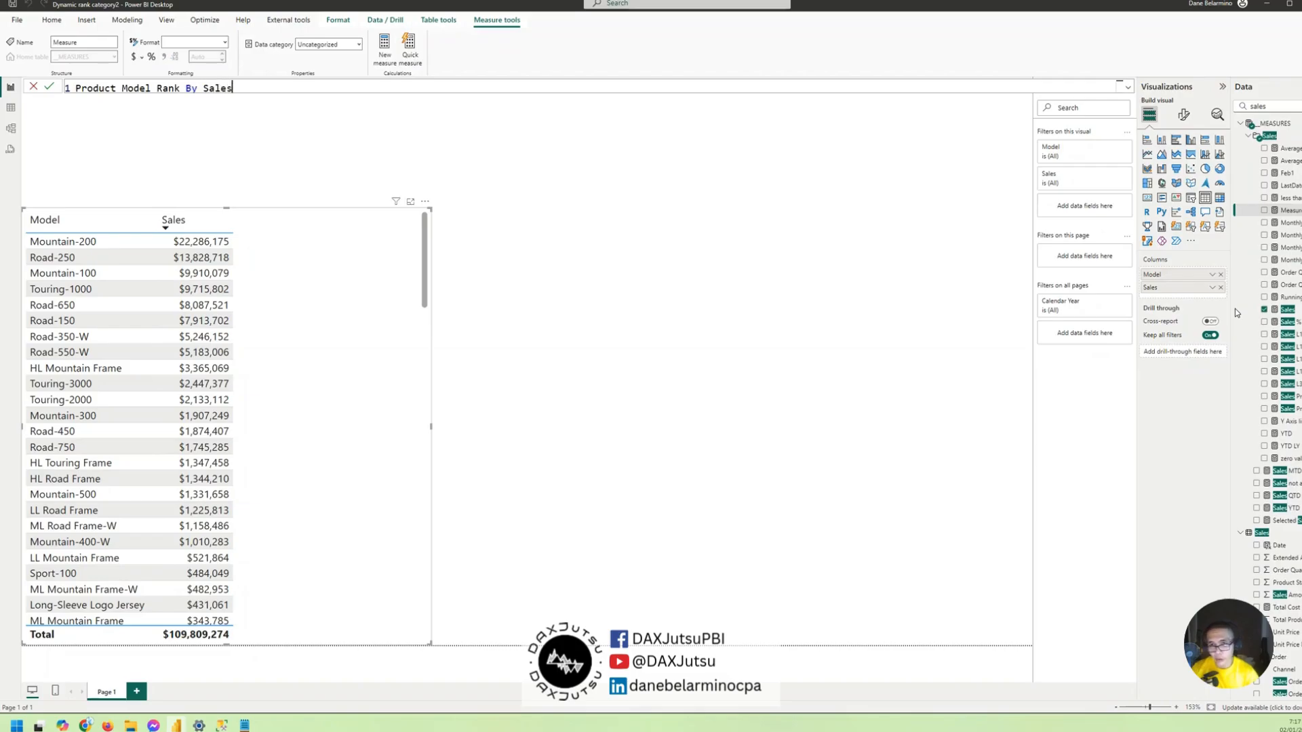
text( =)
key(shift+Return)
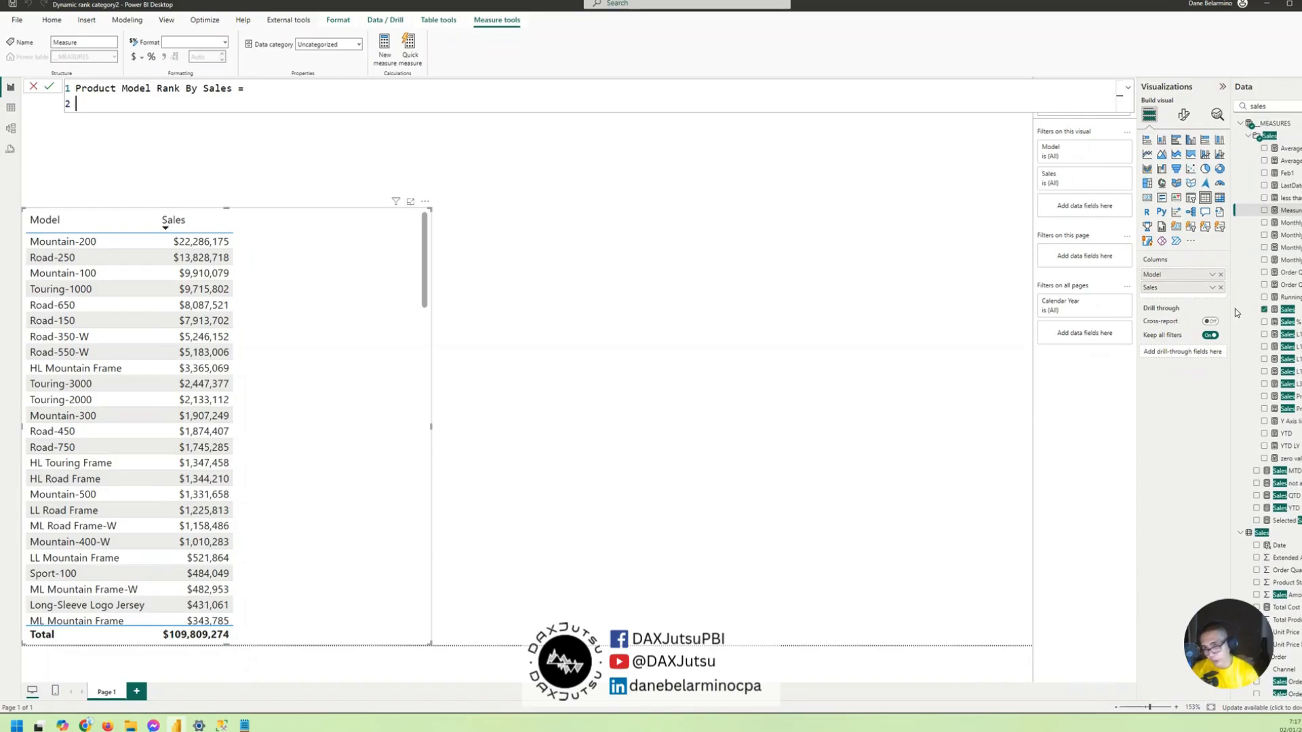
- Write the measure's RANKX function with ALL('Product'[Model]) as the table and [Sales] as the expression
text(RANKX()
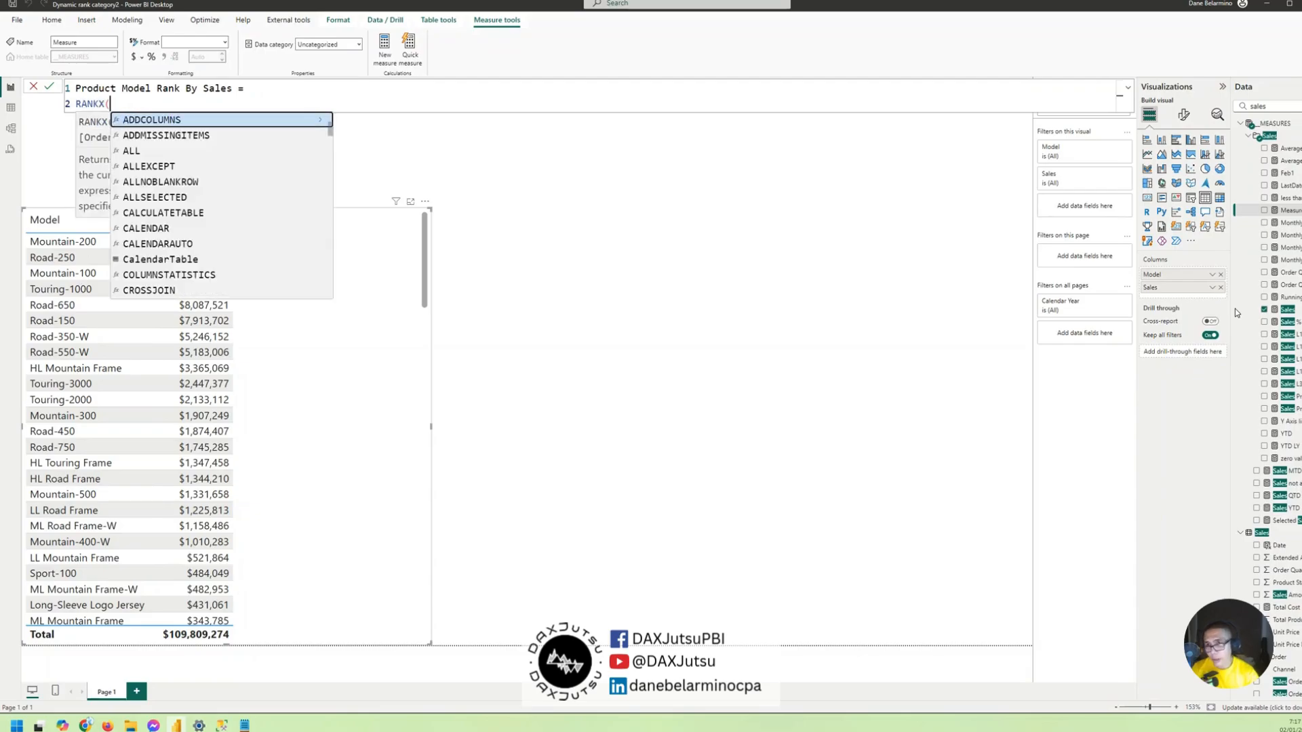
key(BackSpace)
text(( all)
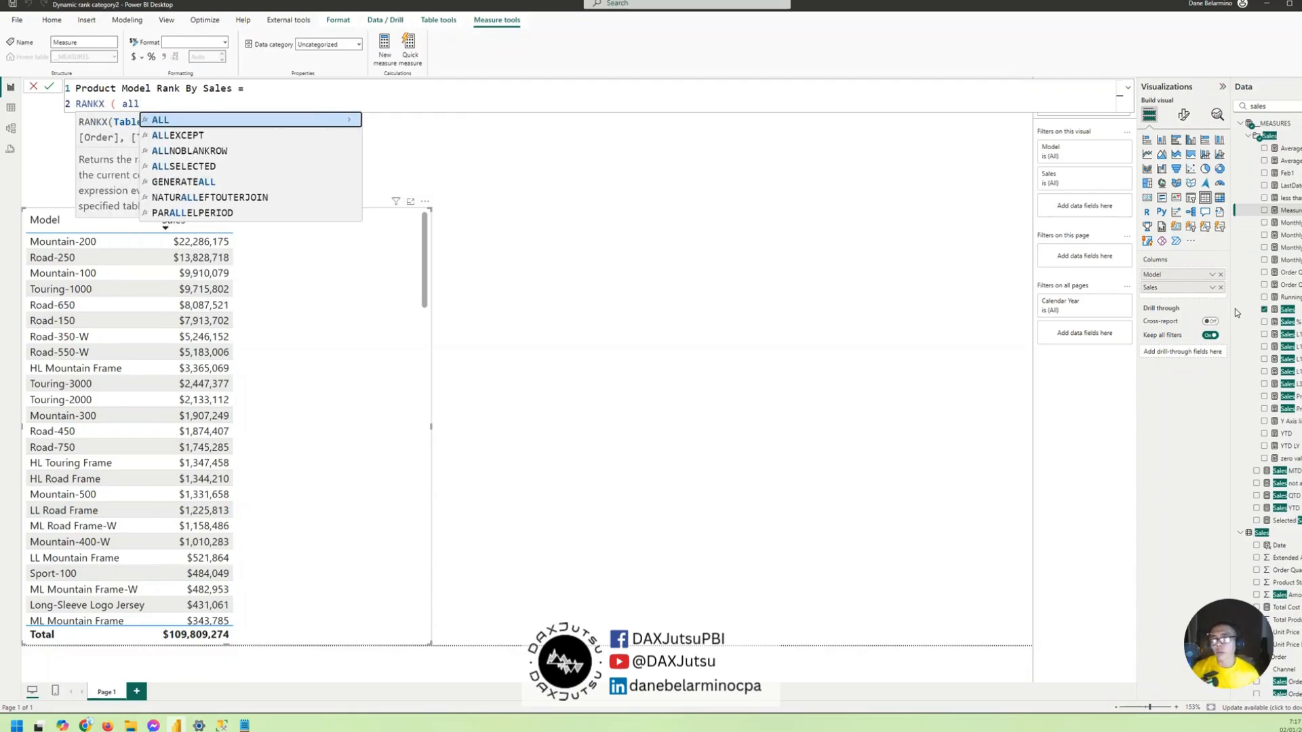
text(()
text('Product'[Model])
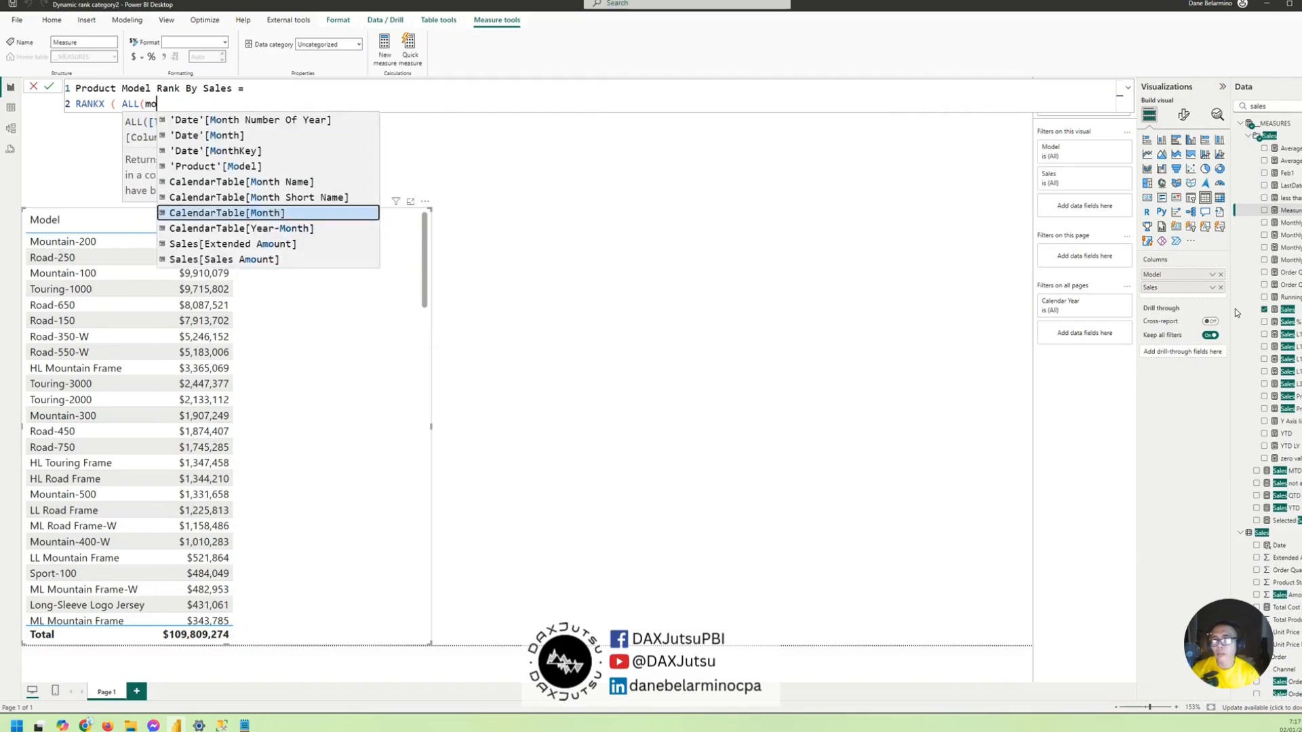
text(),)
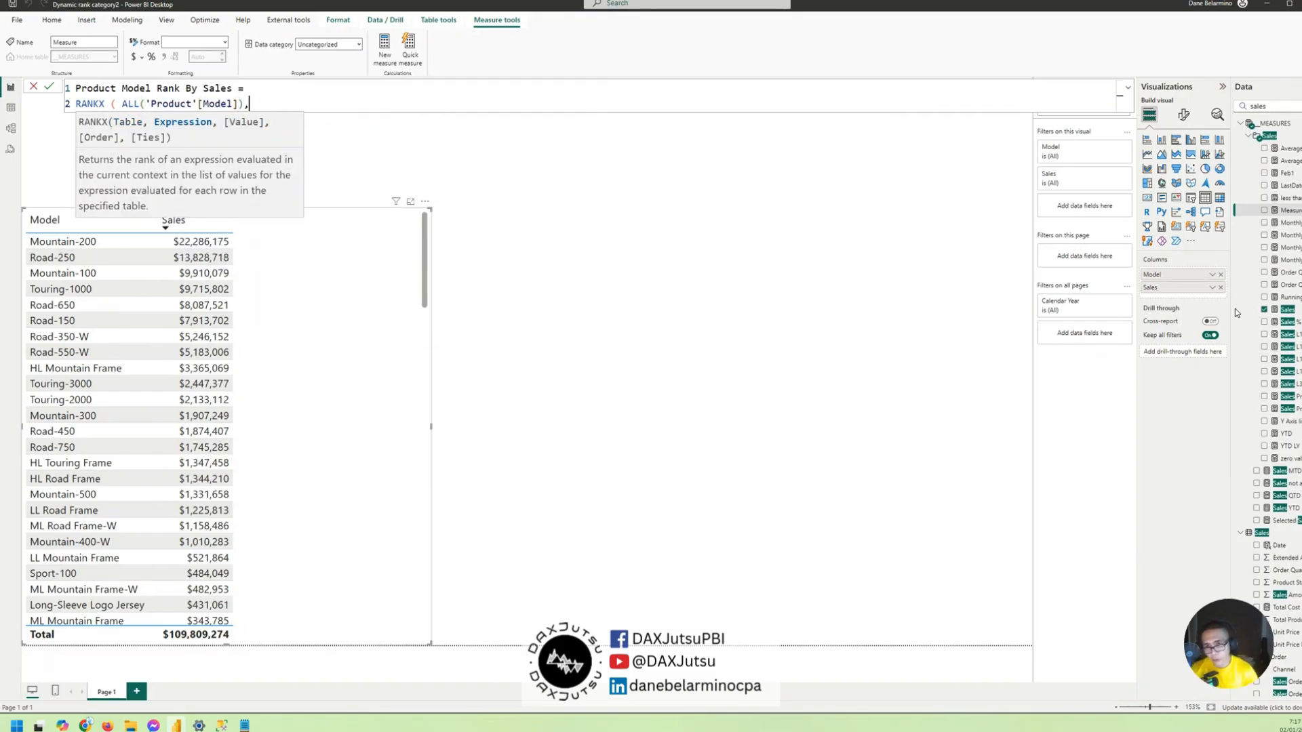
text( [Sales],)
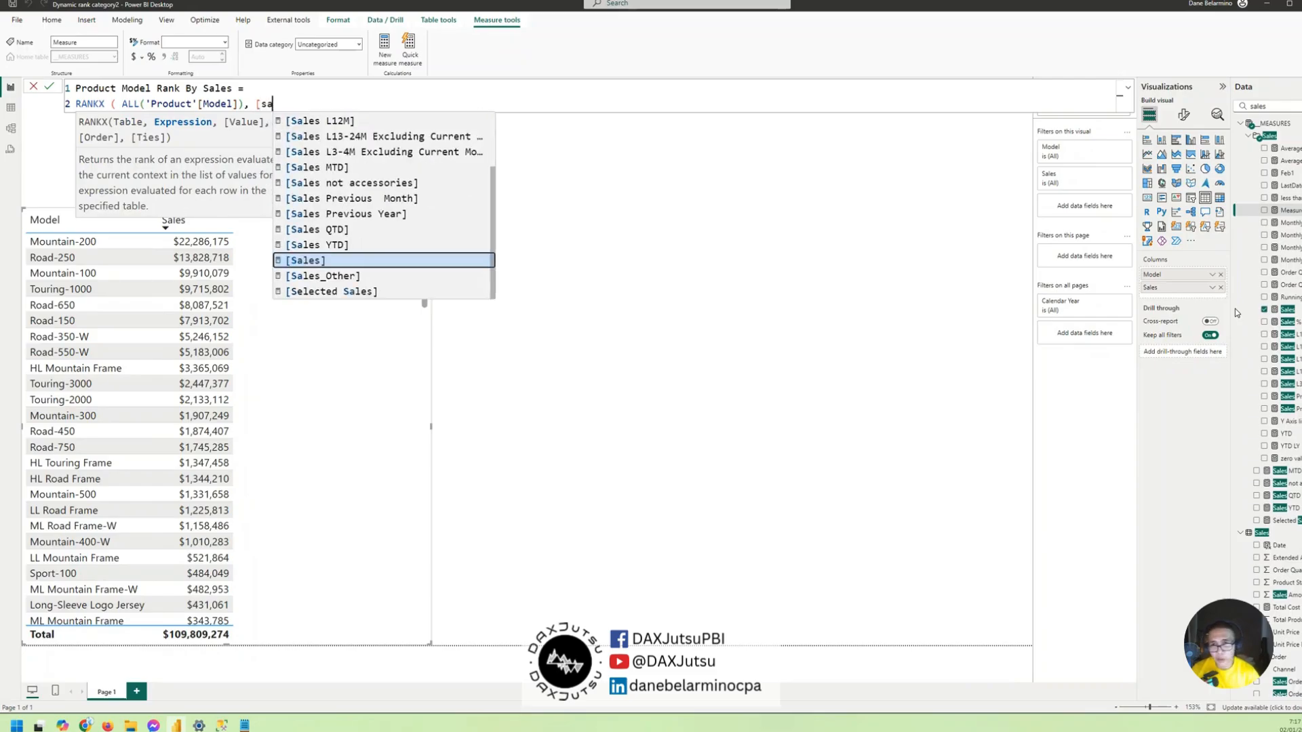
text(,)
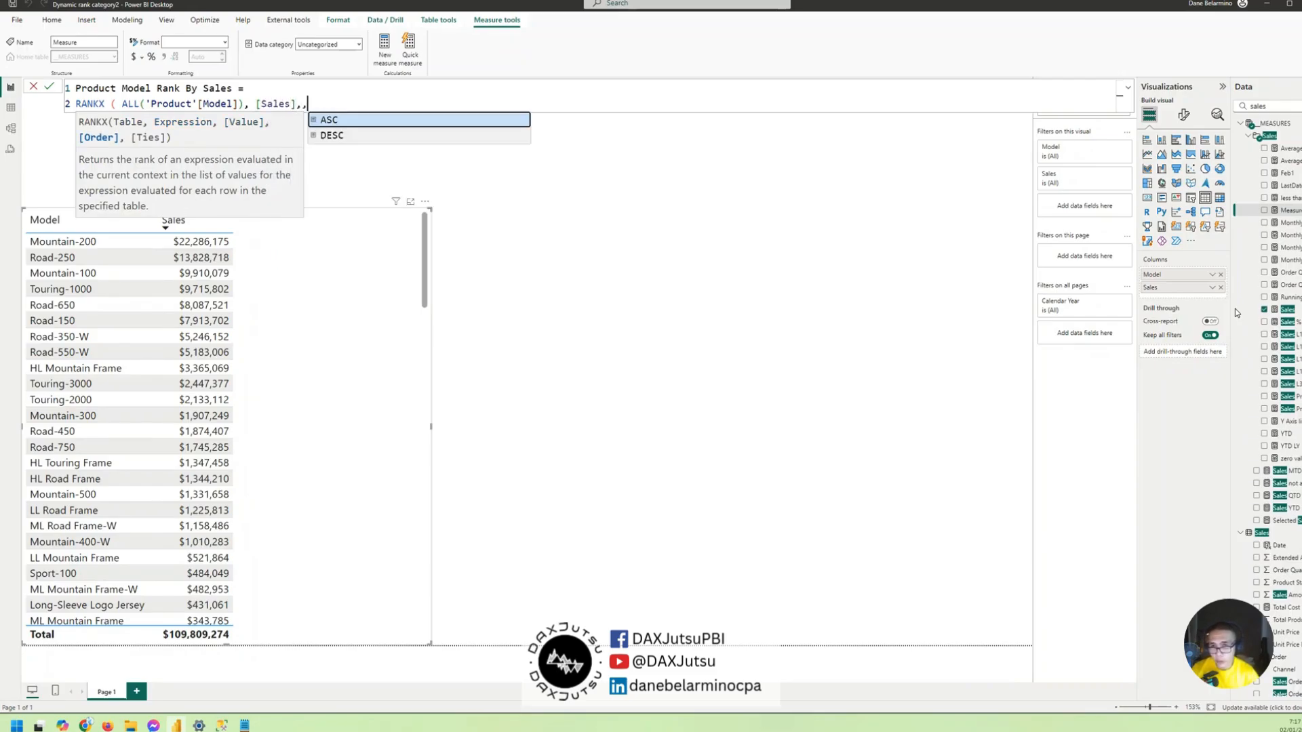
- Skip RANKX's value argument, set the order to DESC and ties to Dense, then close and commit the measure formula
key(Down)
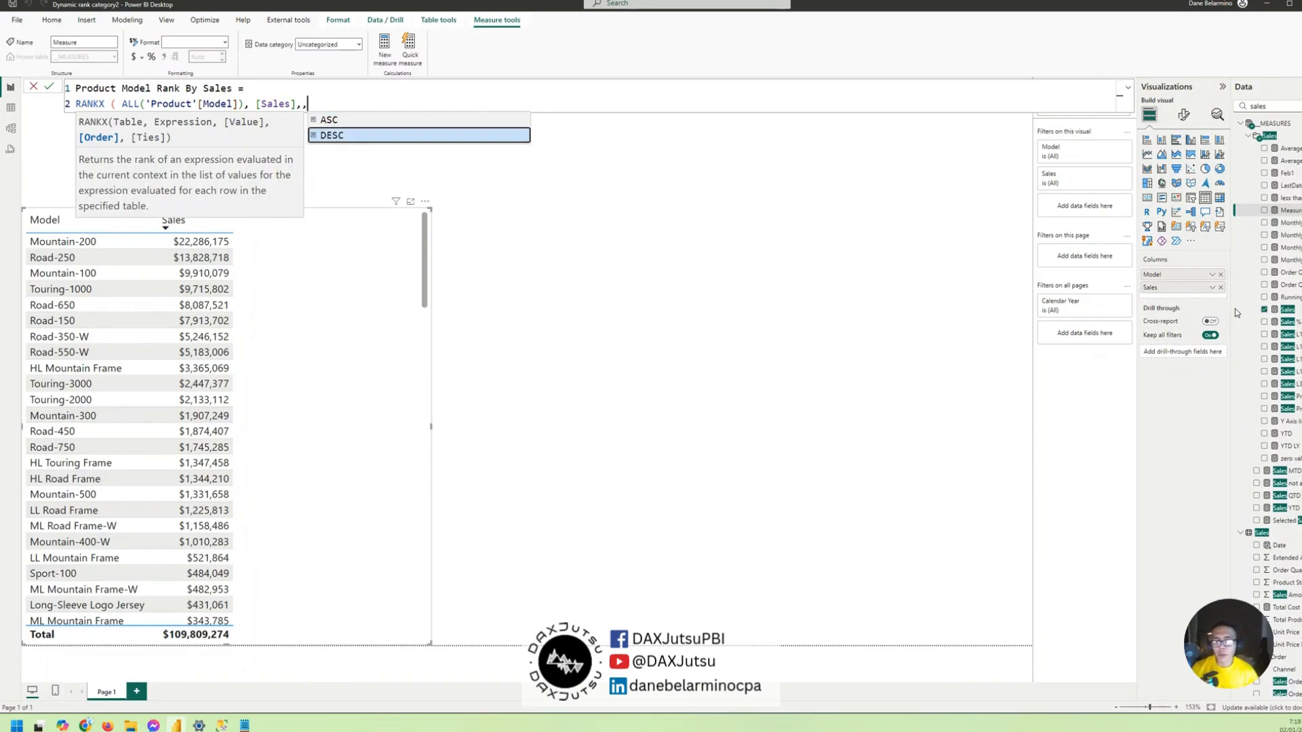
key(Tab)
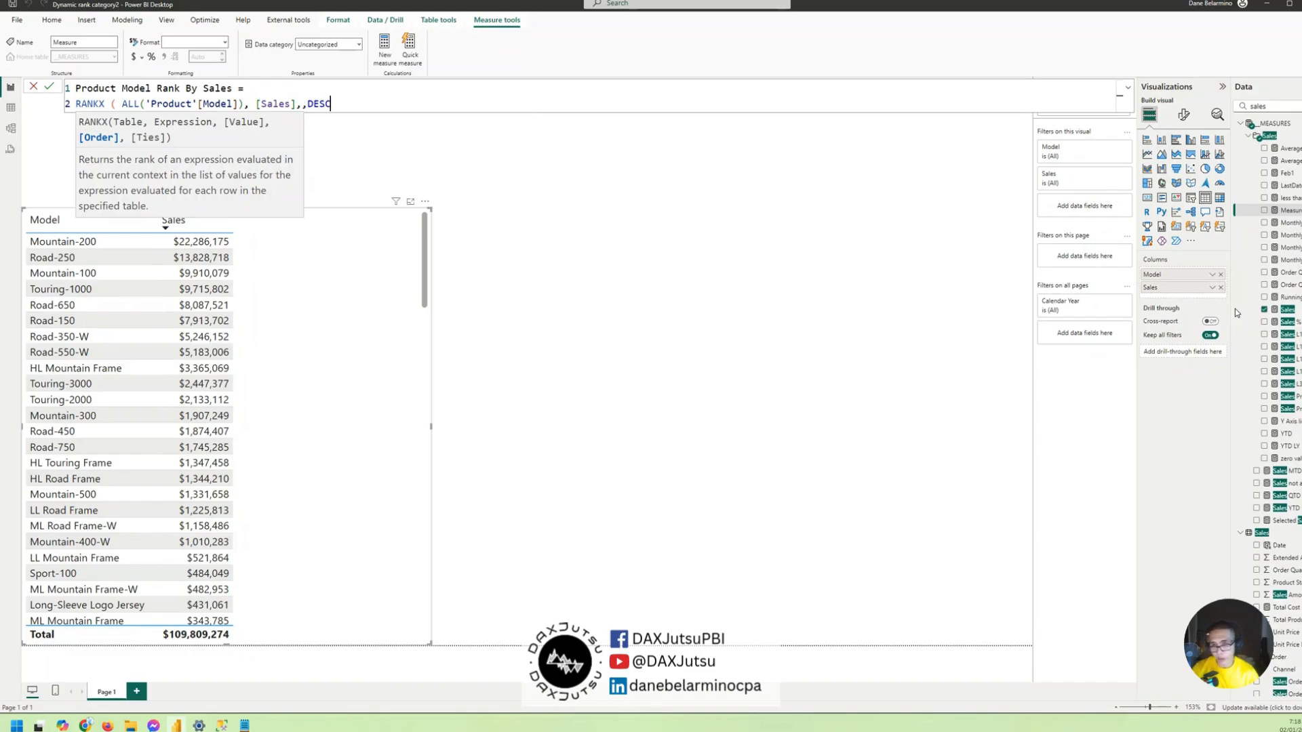
text(,)
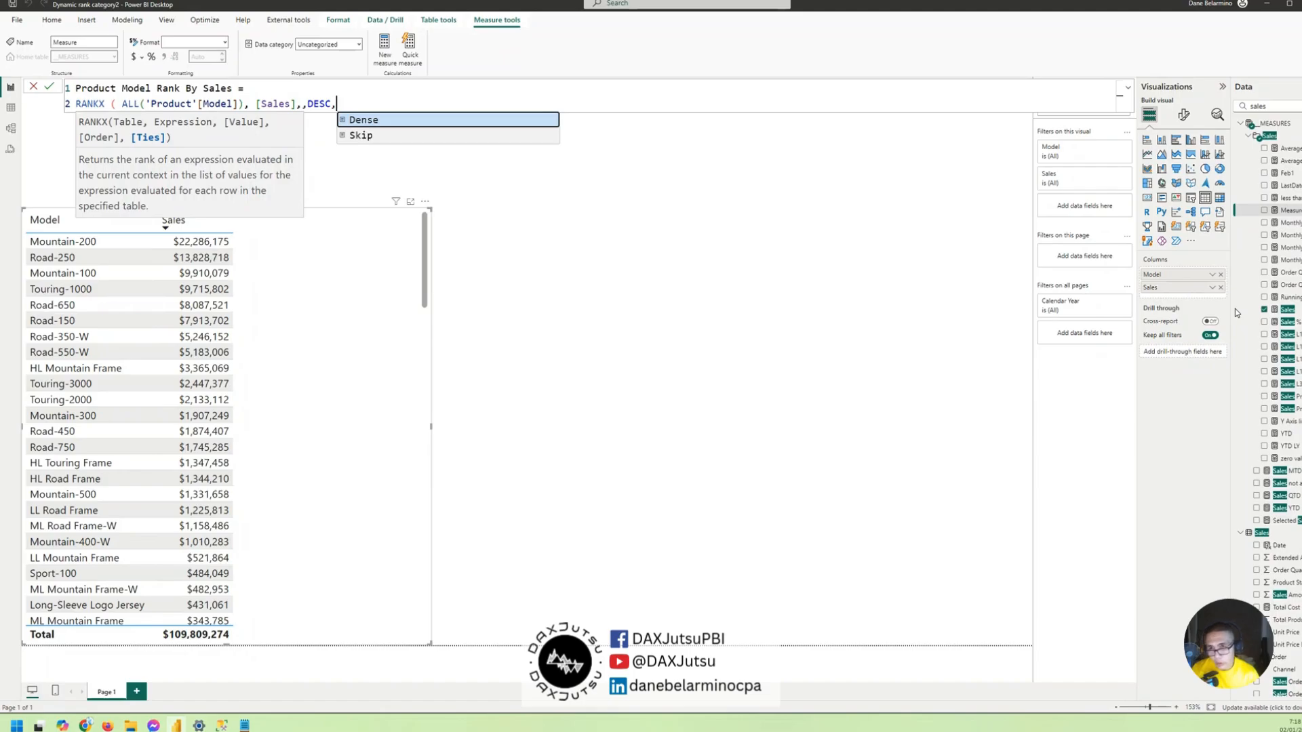
key(Tab)
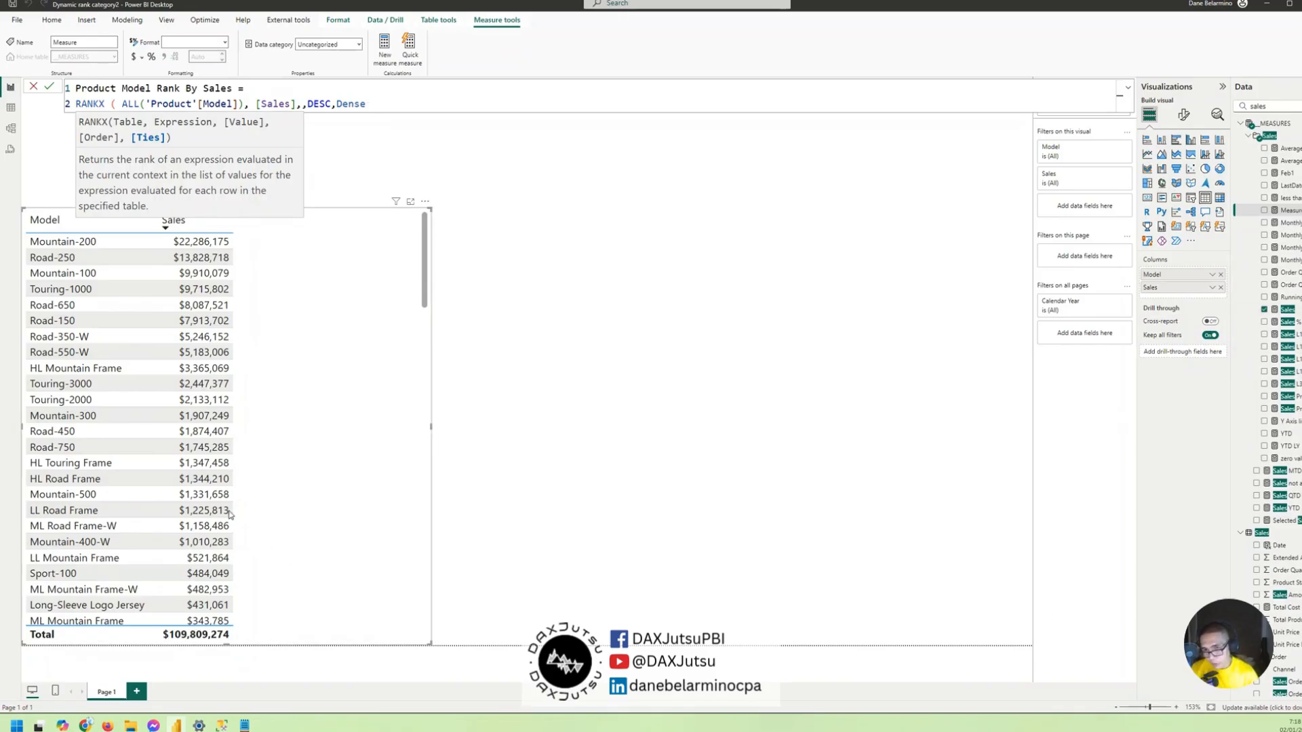
scroll(168, 290, down, 5)
scroll(168, 290, up, 5)
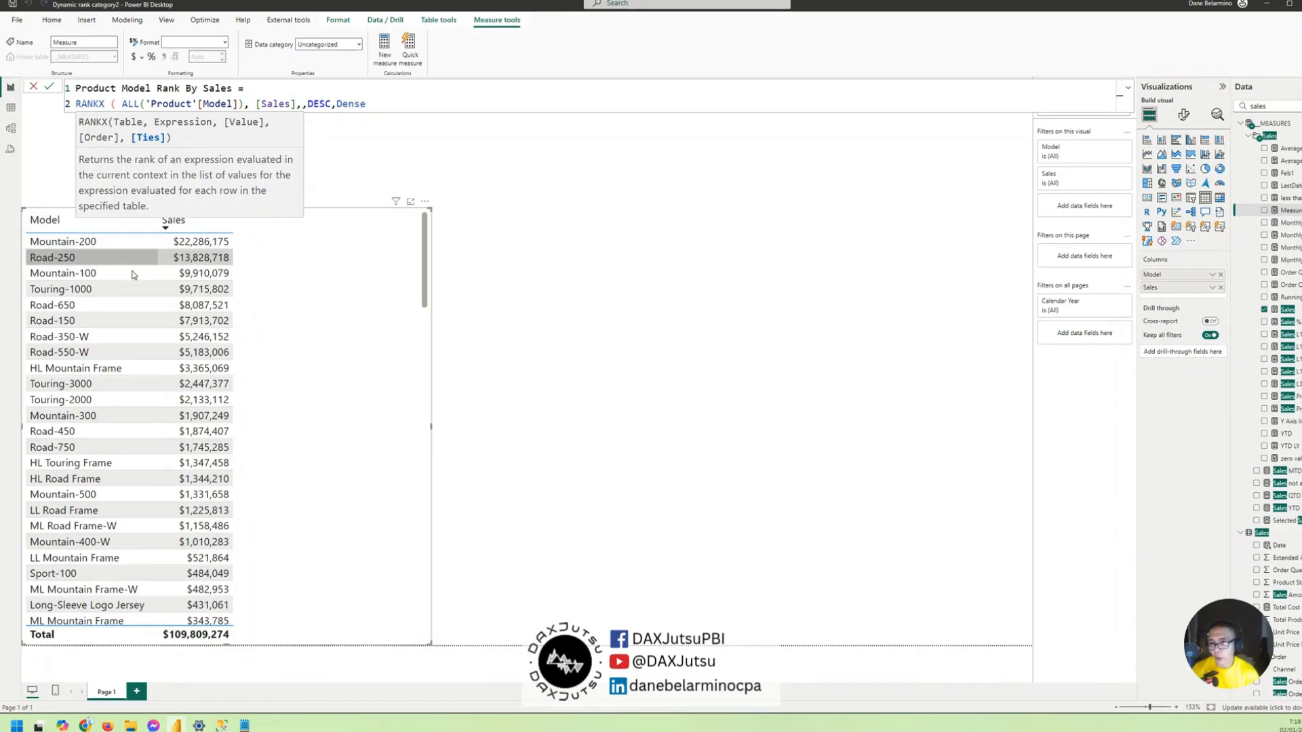
text())
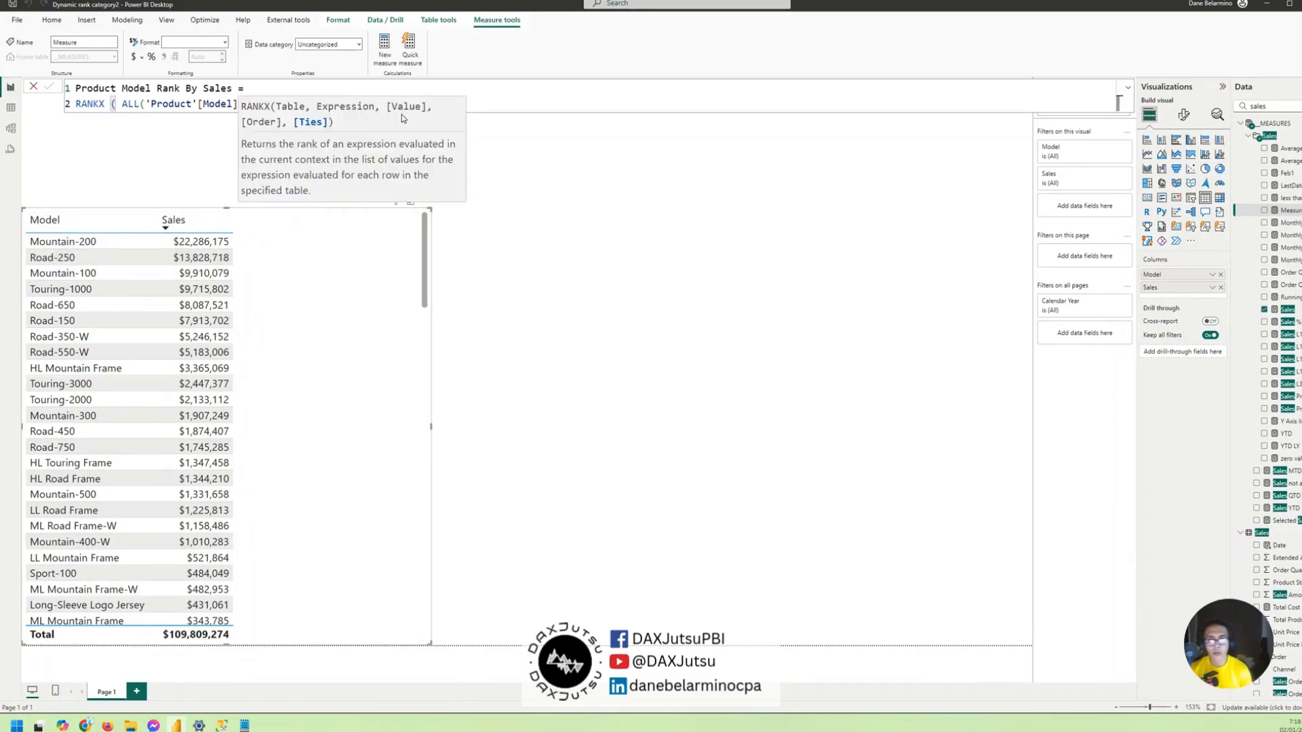
key(Return)
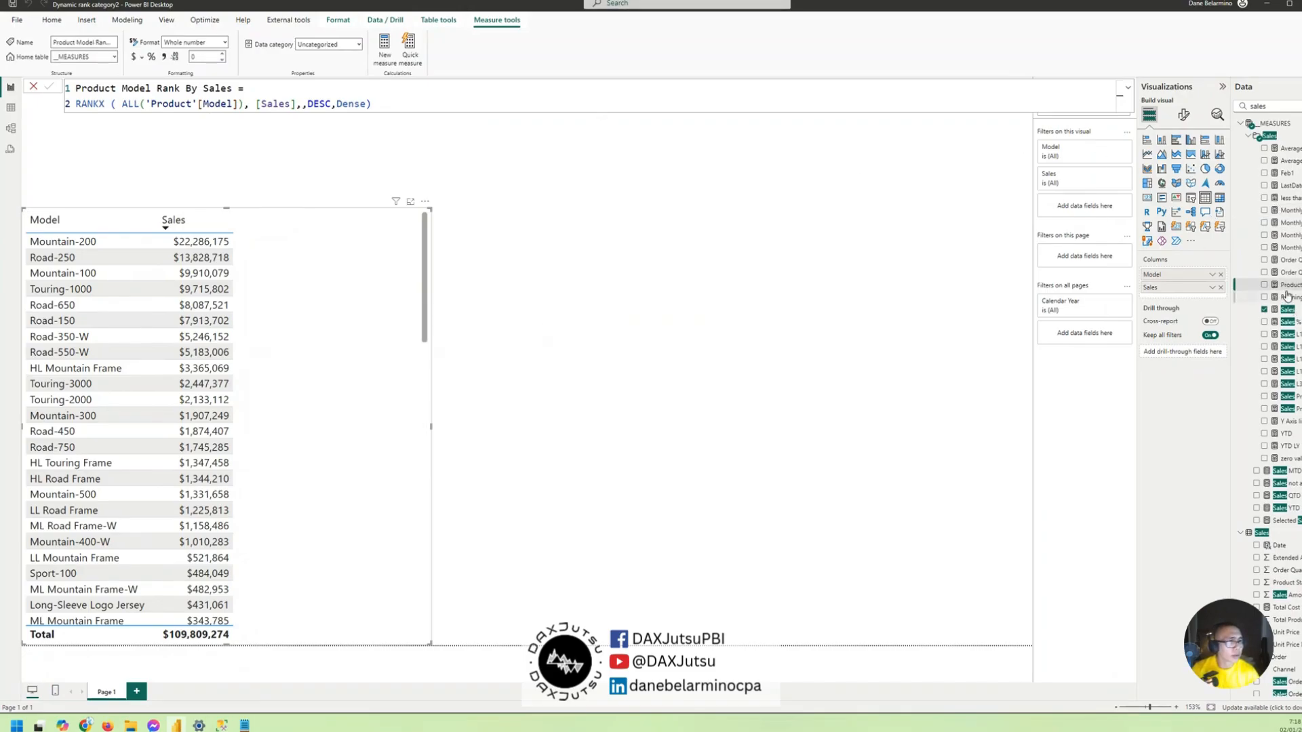
- Add the Product Model Rank By Sales measure to the table visual and look through the ranked rows
drag(1288, 285, 418, 333)
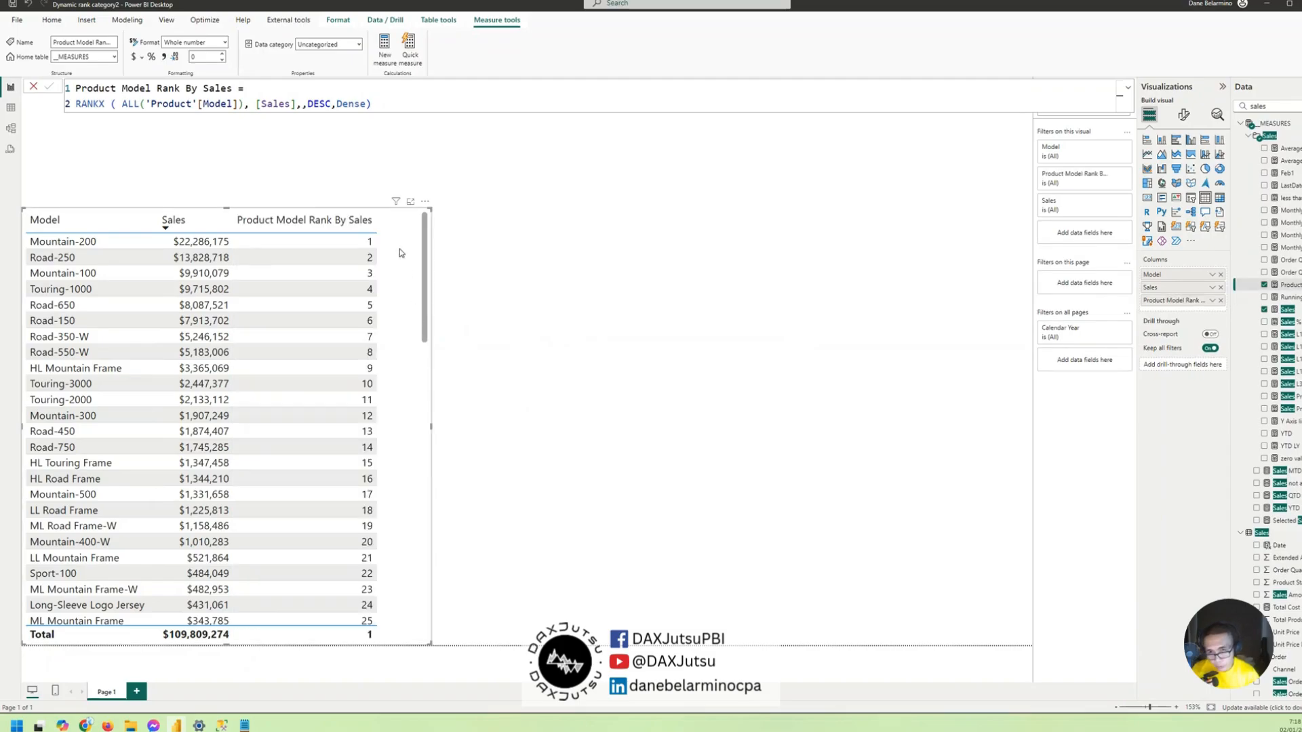
scroll(407, 261, down, 2)
scroll(410, 266, up, 2)
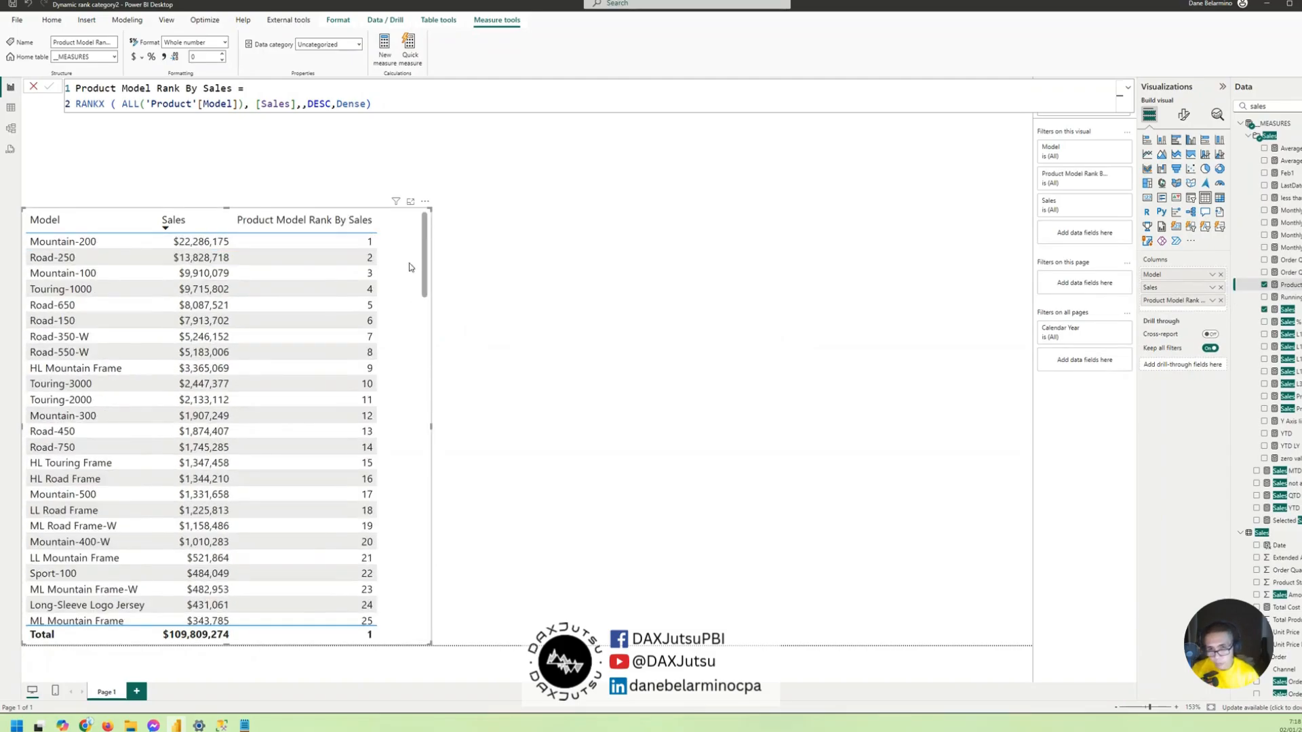
- Create a new measure in the __MEASURES table named "Product Model Rank By Sales Category" and continue its formula on a second line
right_click(1287, 286)
click(1223, 321)
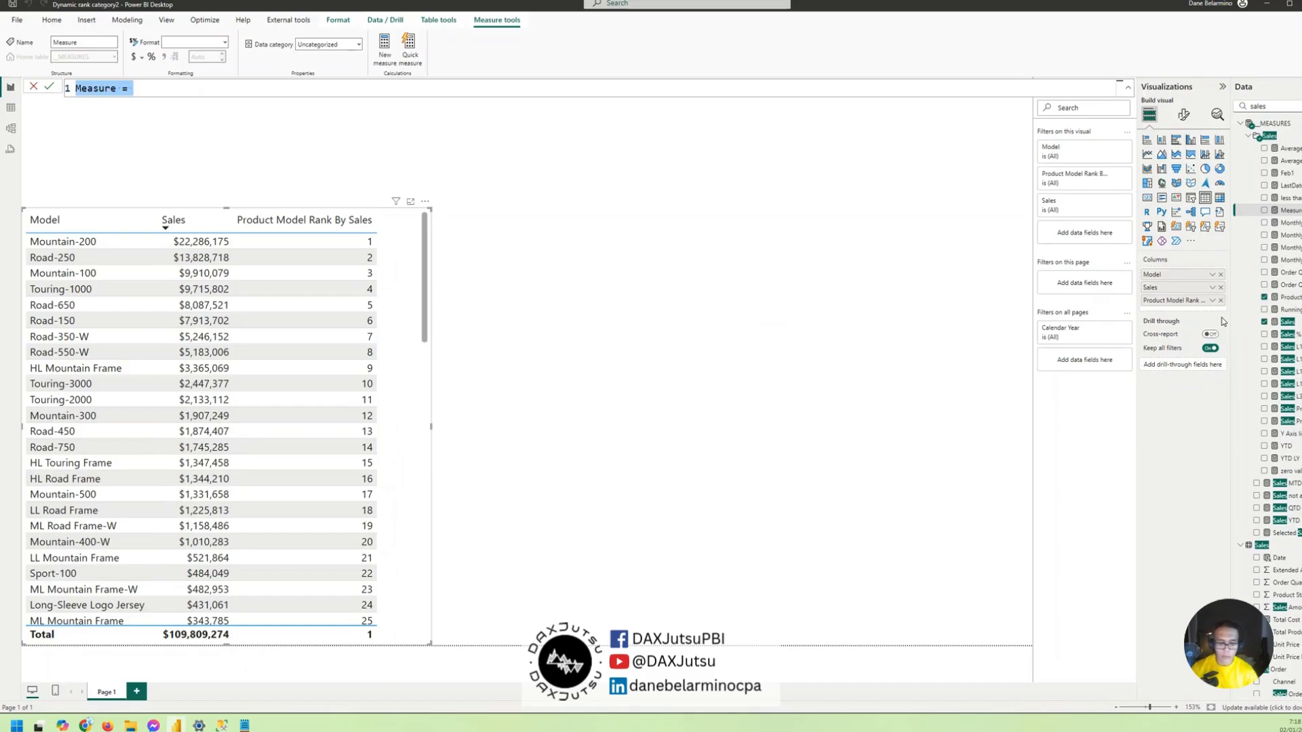
text(Product Model)
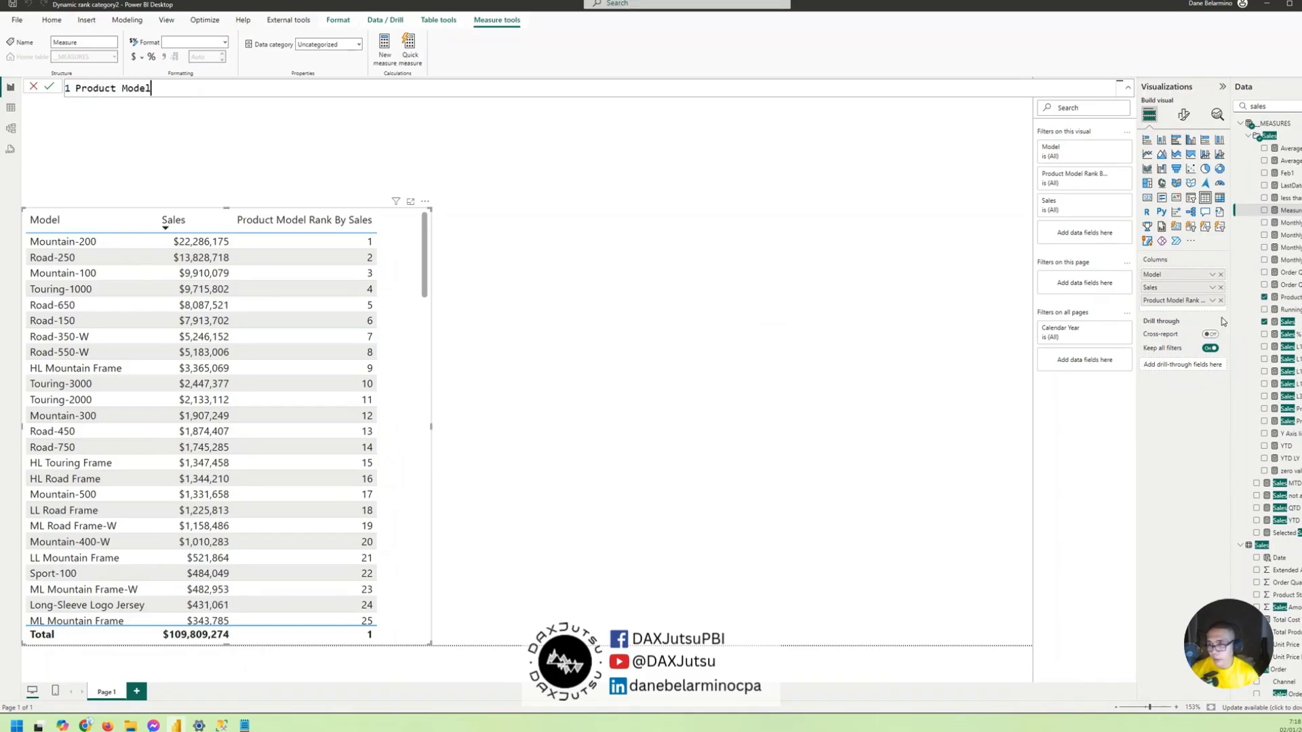
text( Rank )
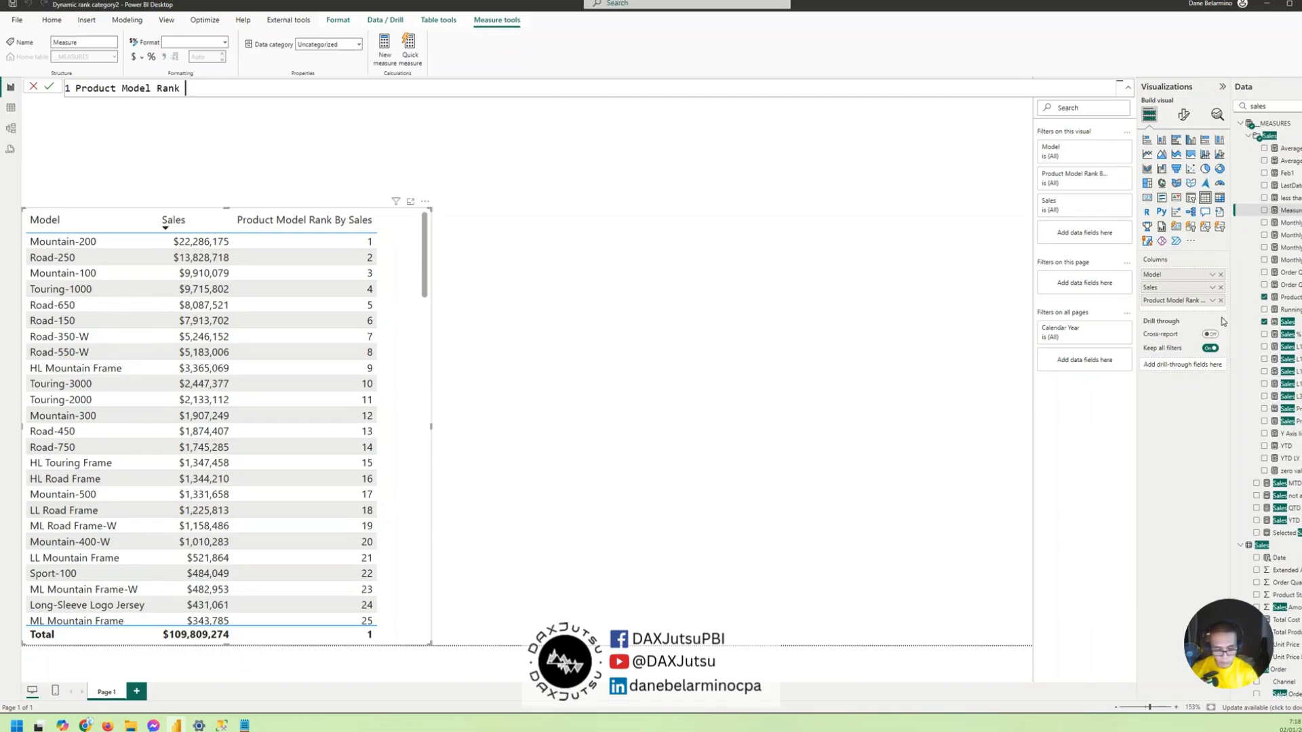
text(By Sales Catego)
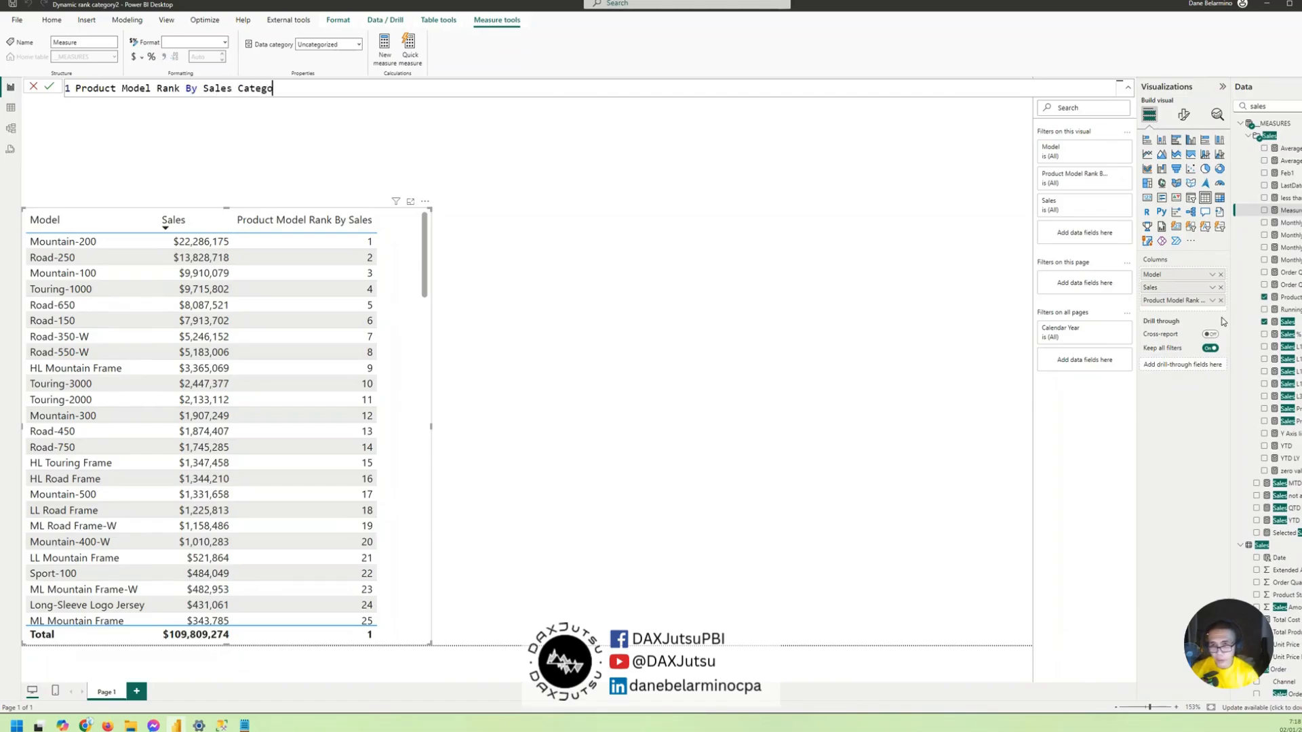
text(ry =)
key(shift+Return)
- Begin the measure's expression with an IF function that tests whether [Product Model Rank By Sales] is <=10
text(IF()
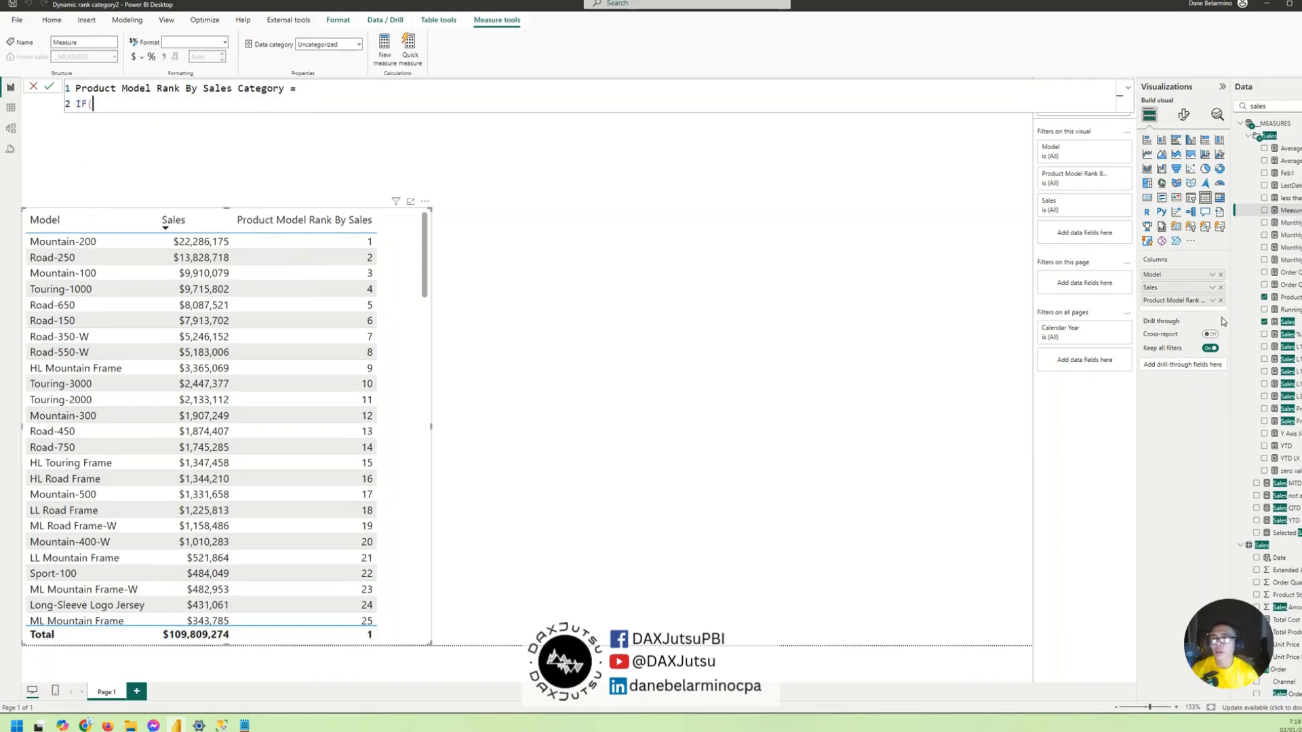
text([pro)
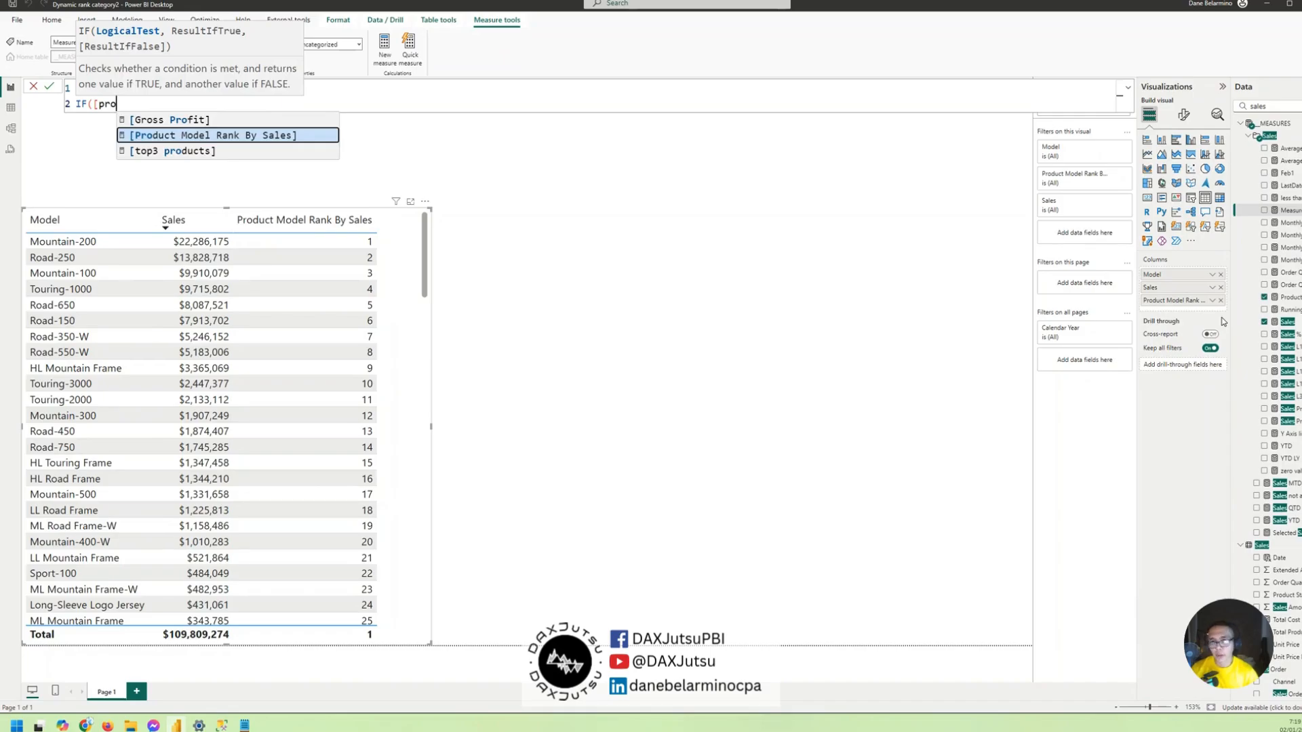
key(Tab)
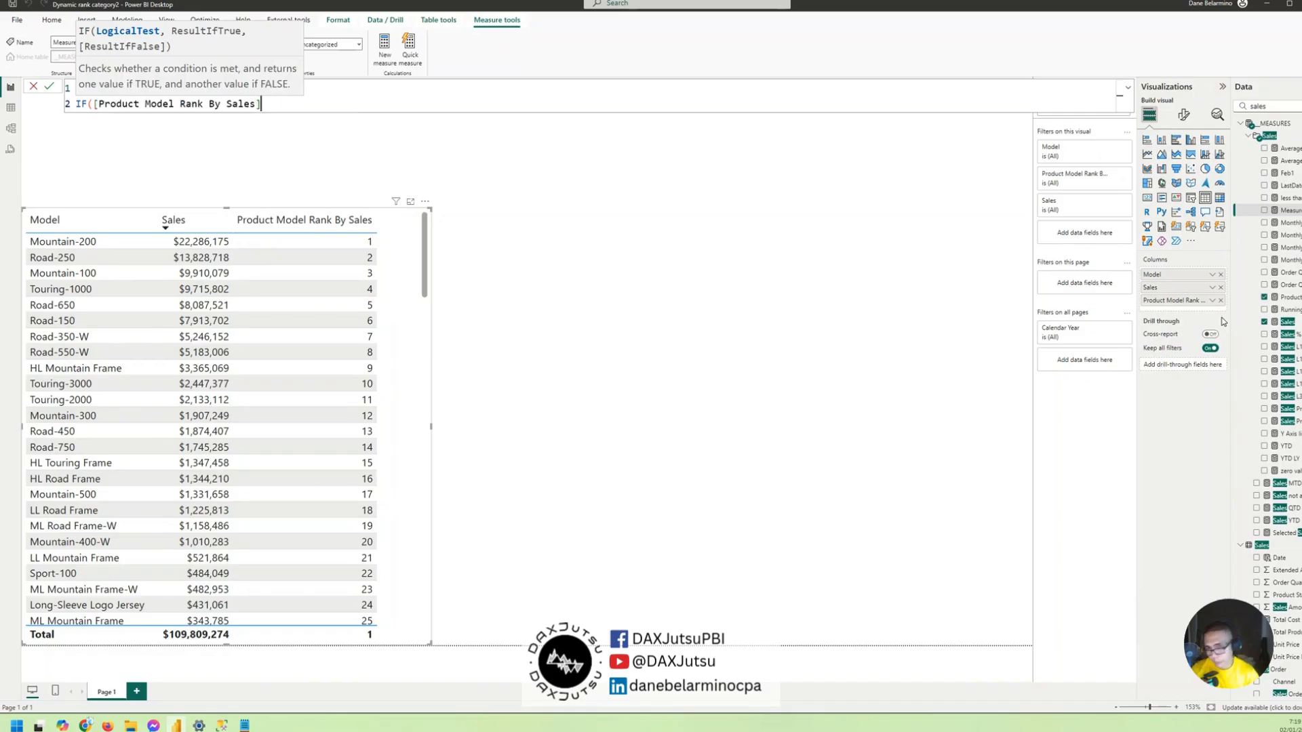
text(<=1)
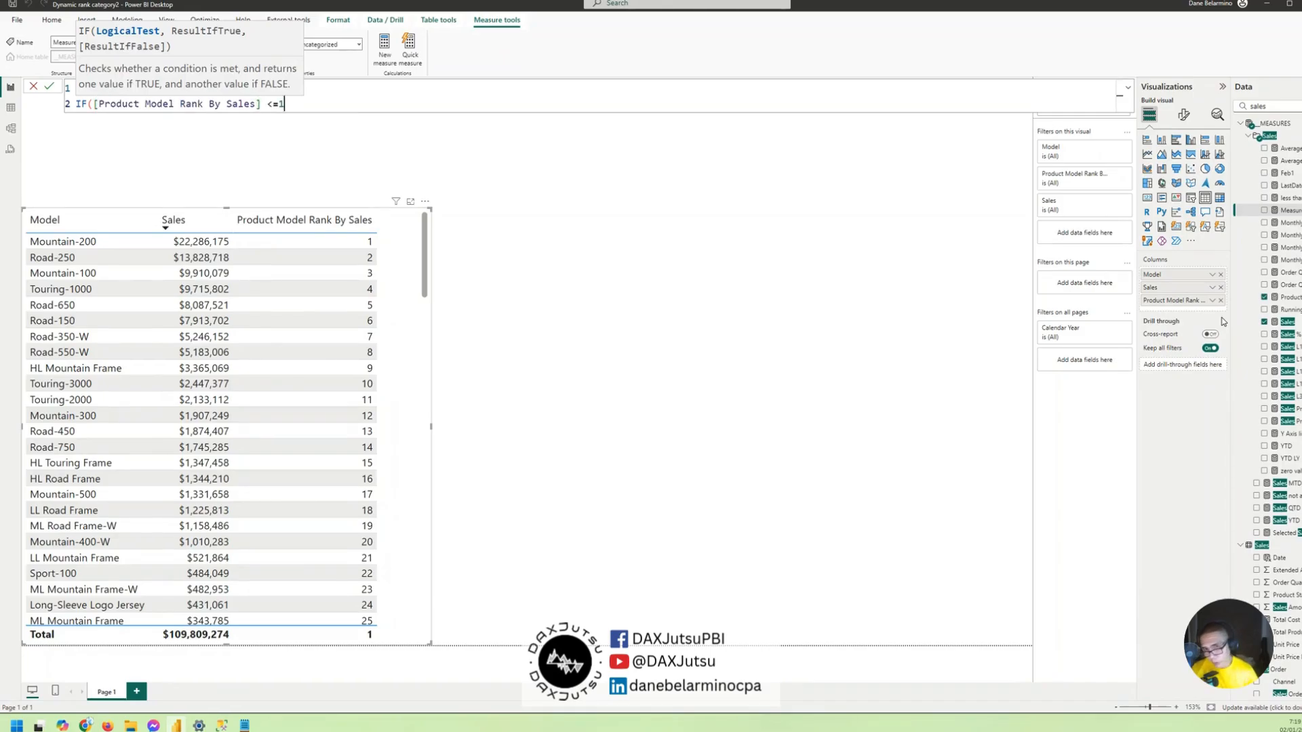
text(0, "To)
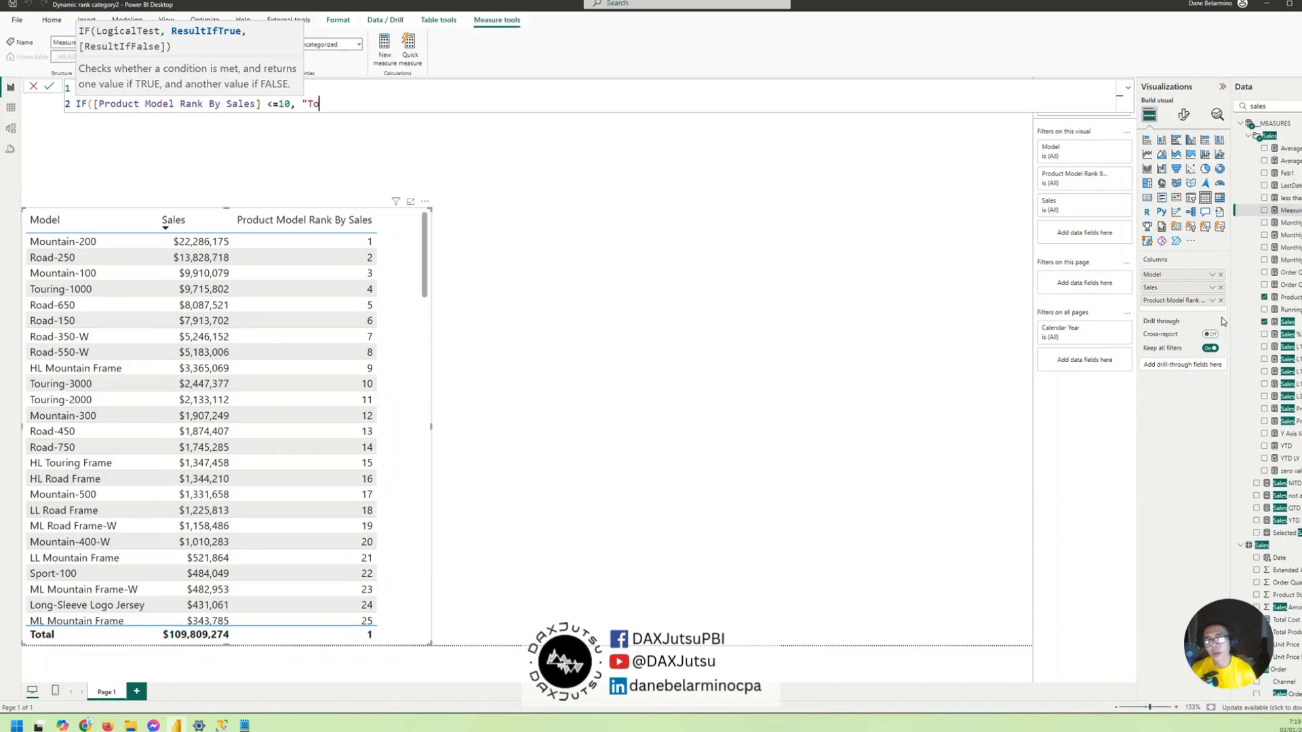
text(p Models)
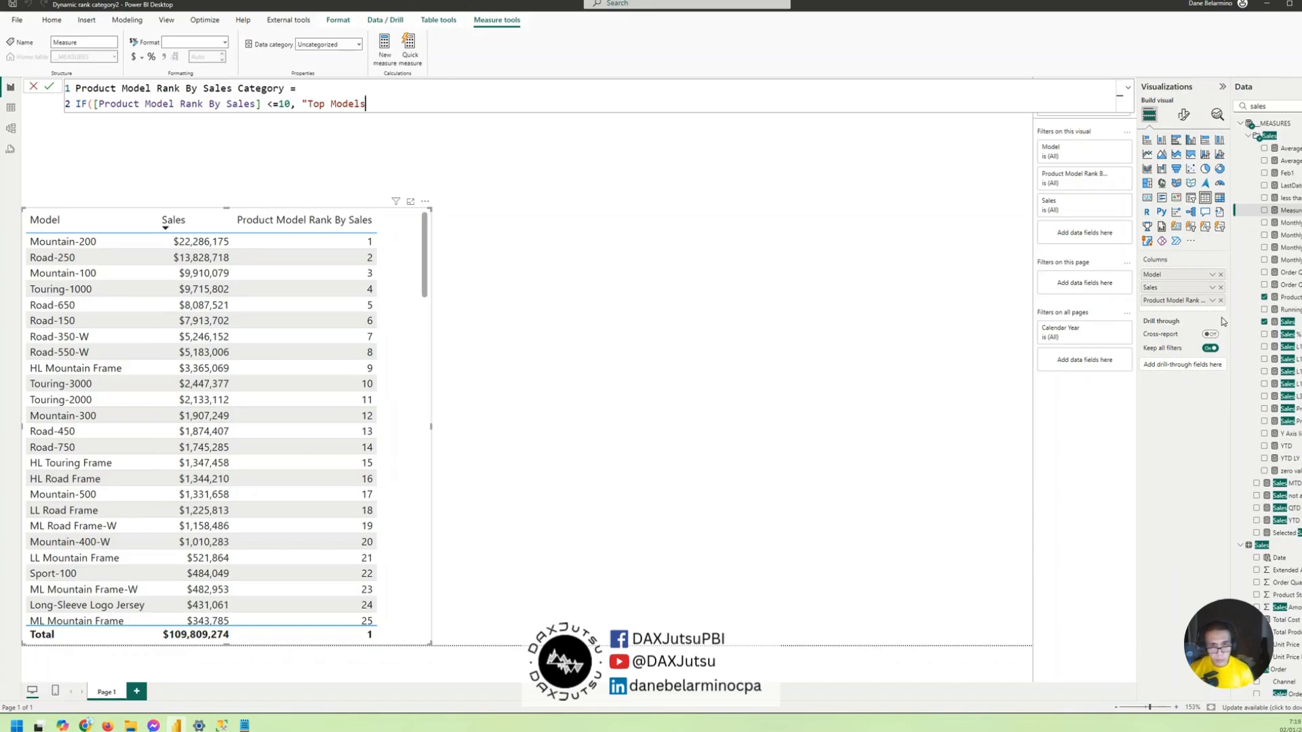
text(")
text(, )
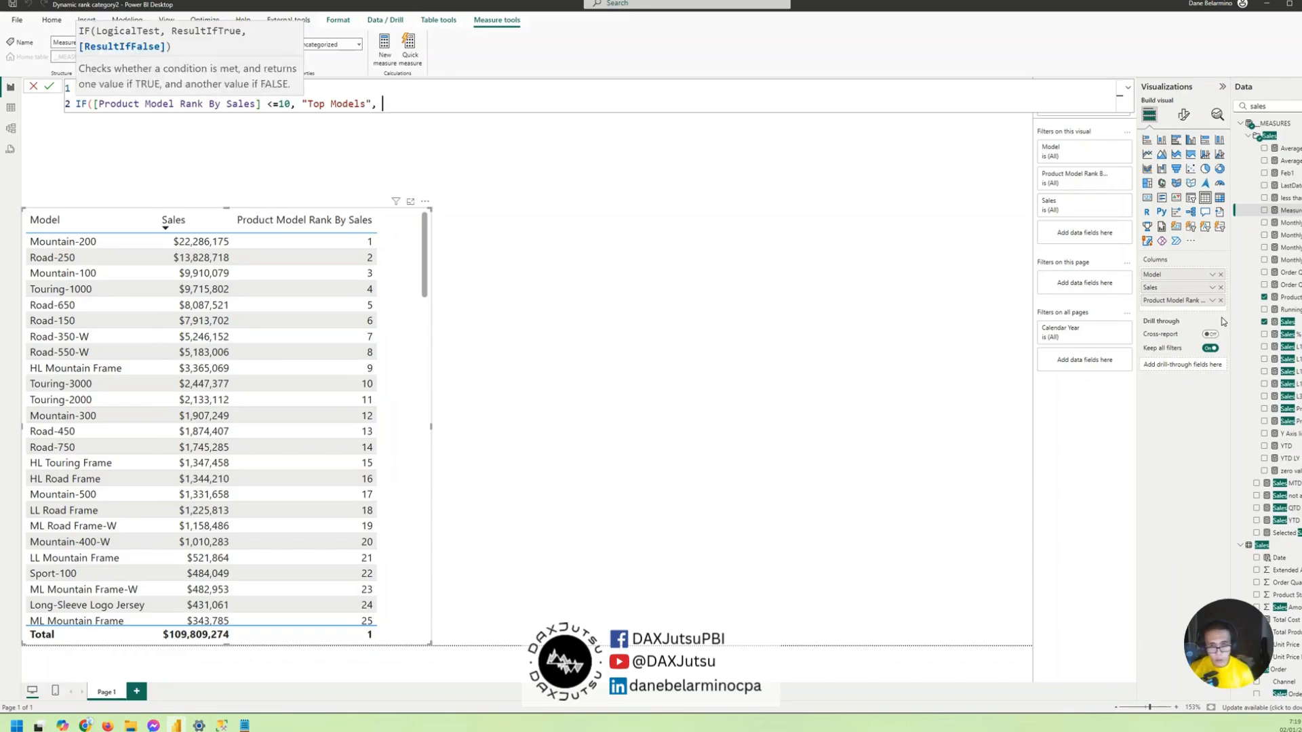
text("Other")
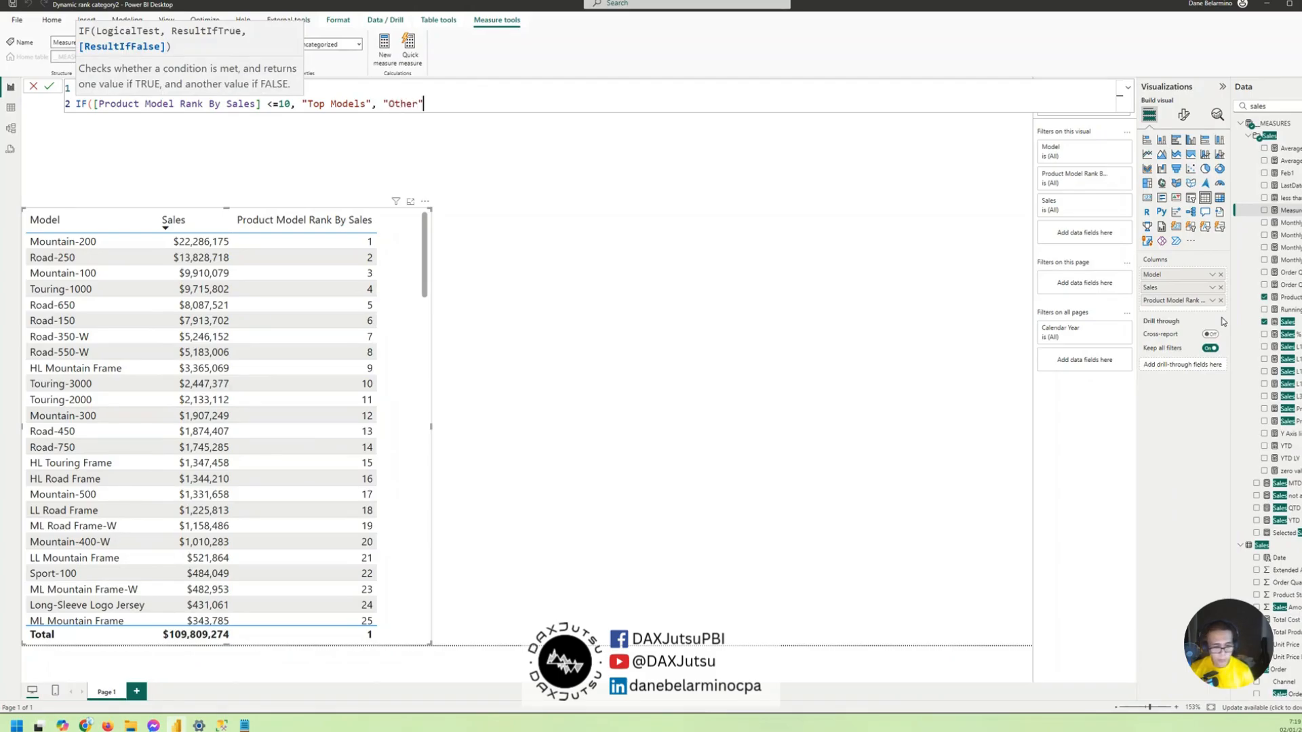
text())
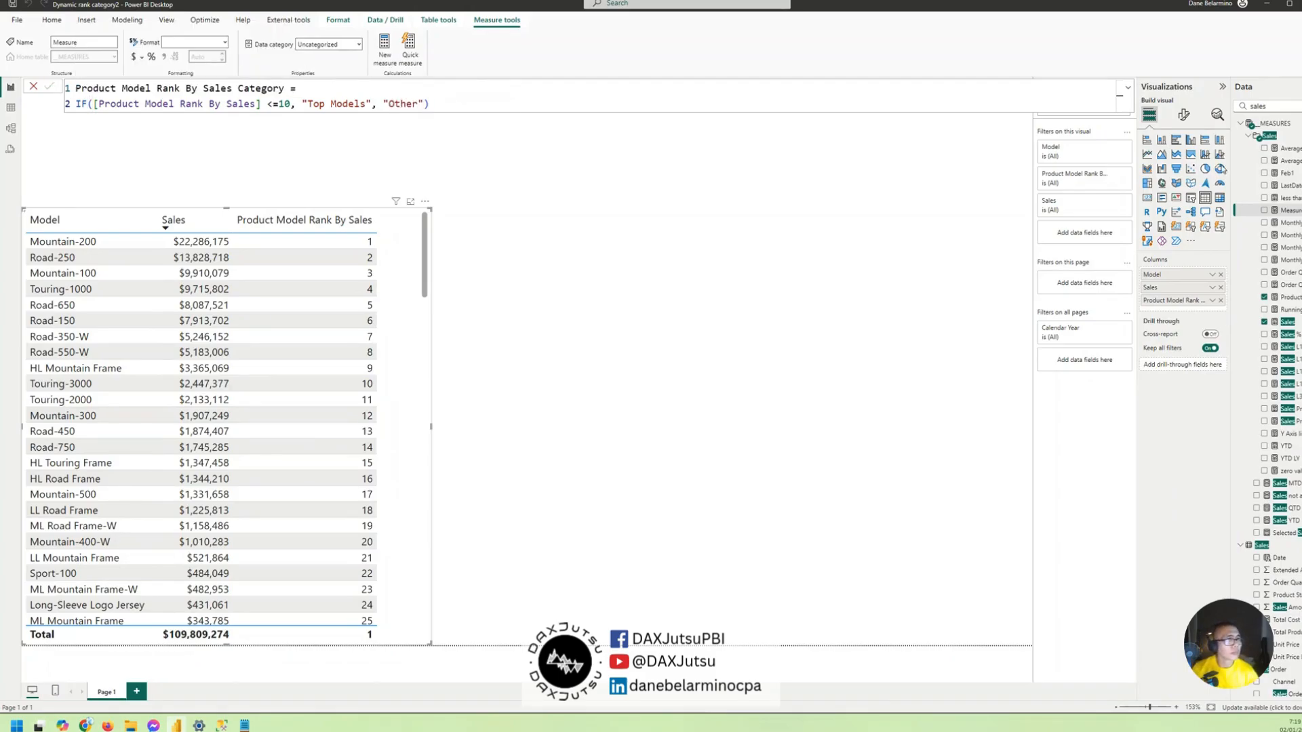
- Return "Top Models" when the IF test is true and "Other" when false, close the function and commit the measure
key(Return)
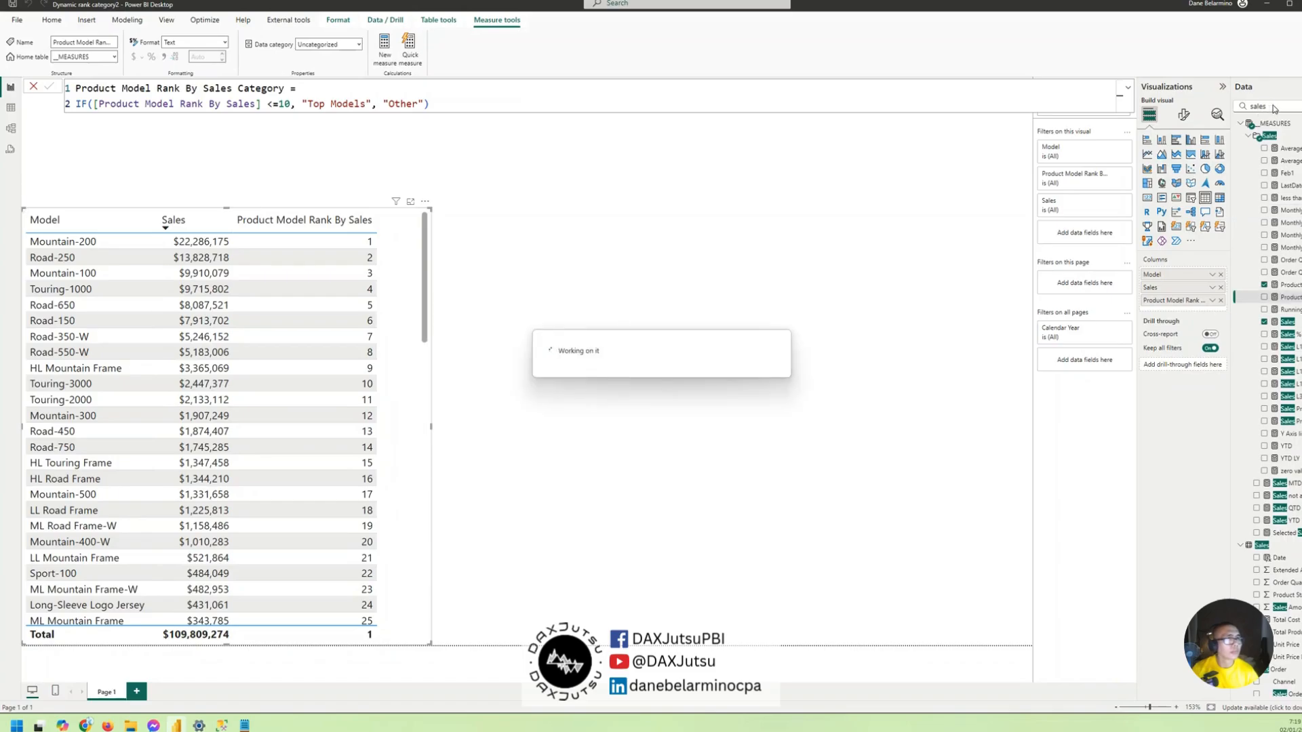
- Filter the field list by "rank" and add the Product Model Rank By Sales Category measure to the table visual
drag(1274, 108, 1197, 114)
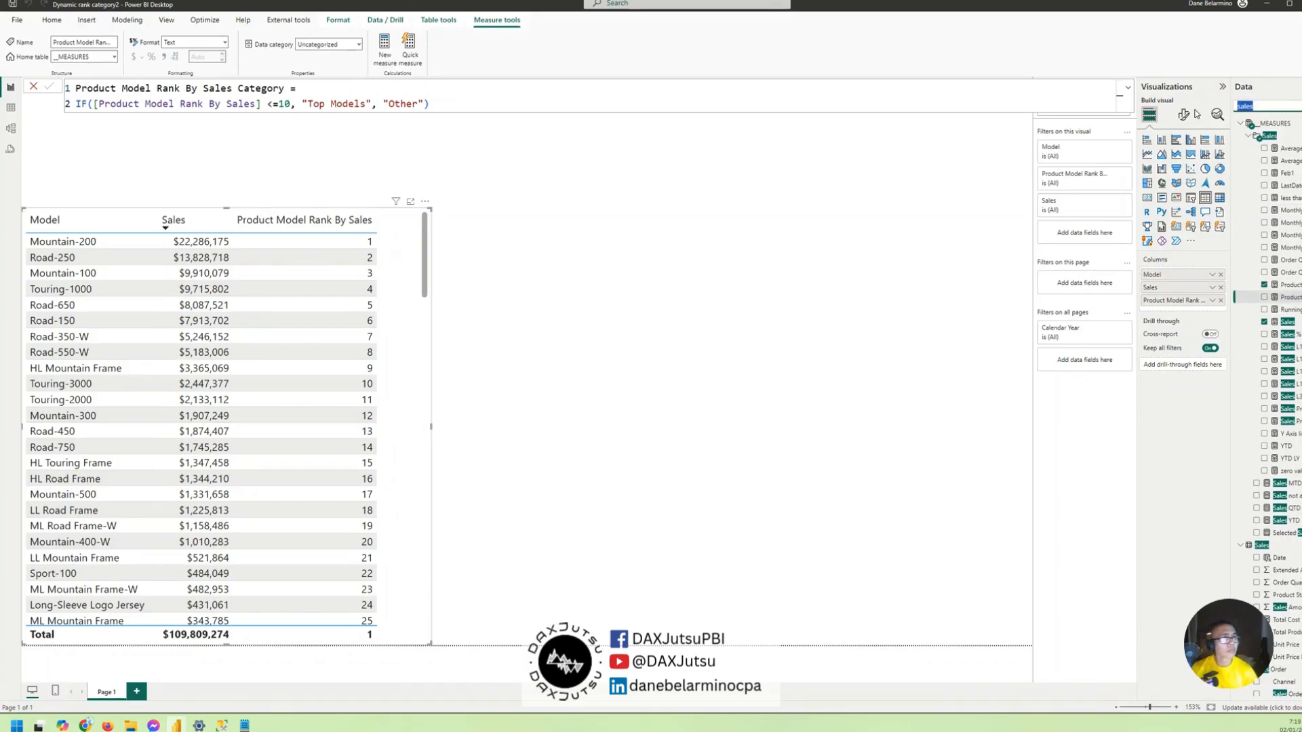
text(rank)
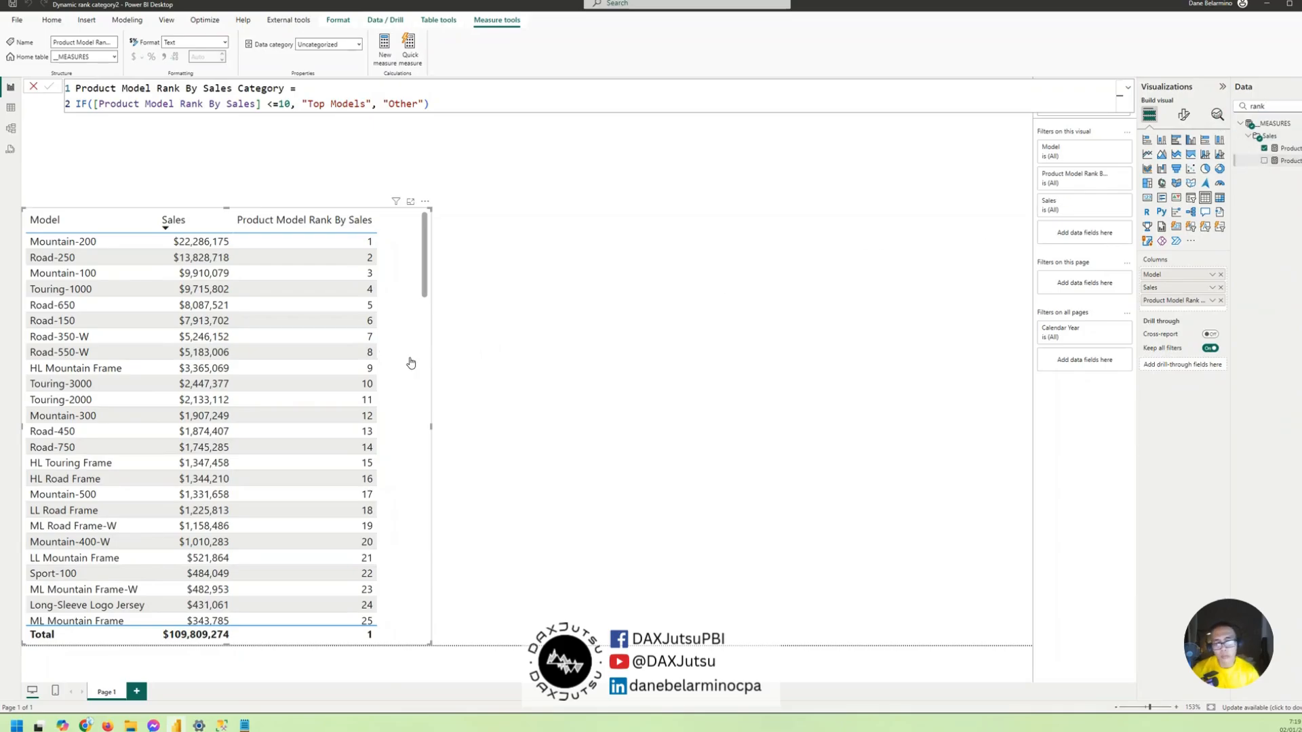
drag(1290, 161, 410, 363)
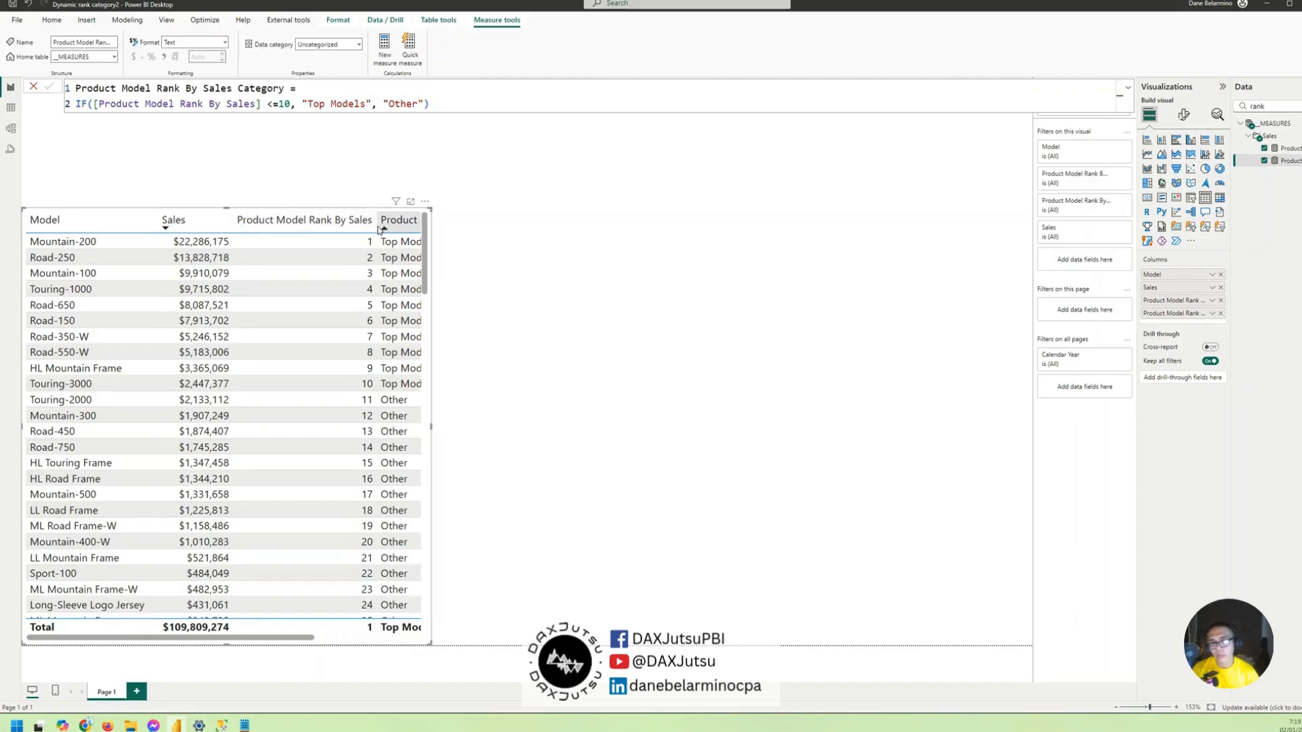
- Widen the table visual and narrow its two rank columns so their headers wrap and all columns fit
drag(378, 230, 330, 229)
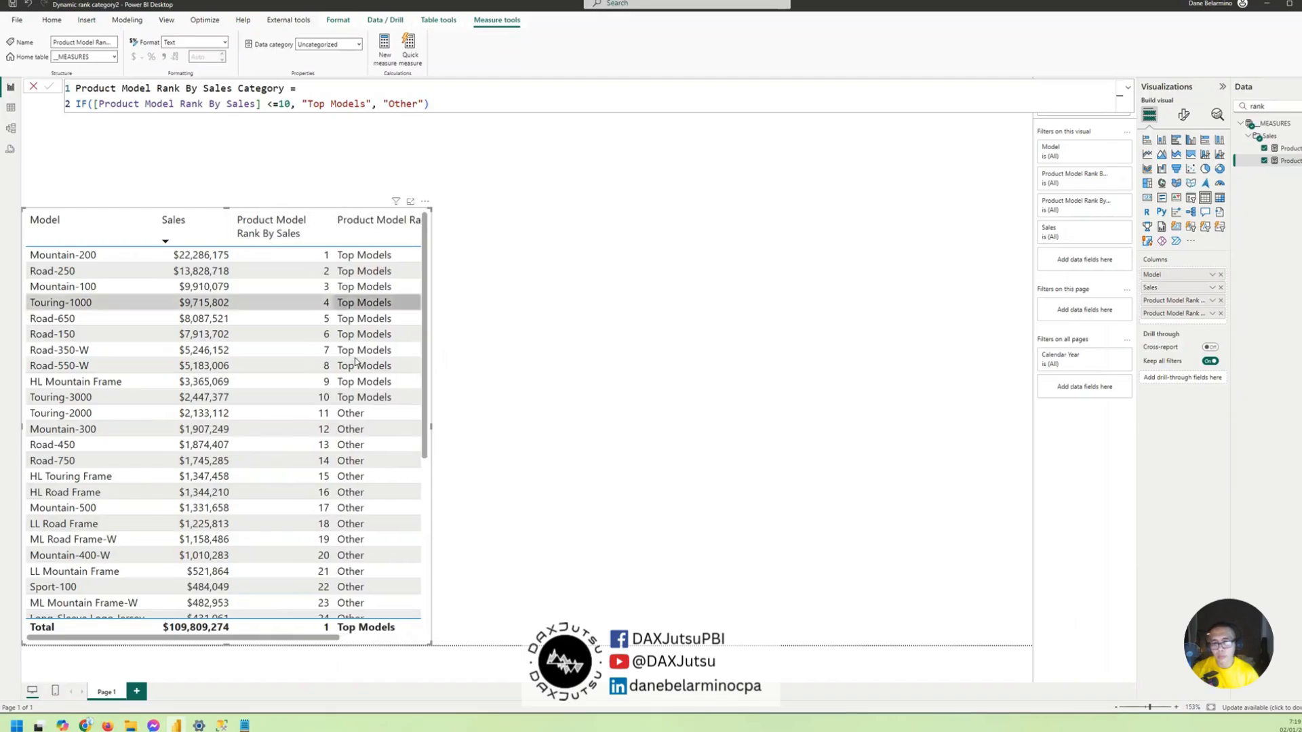
scroll(404, 368, down, 10)
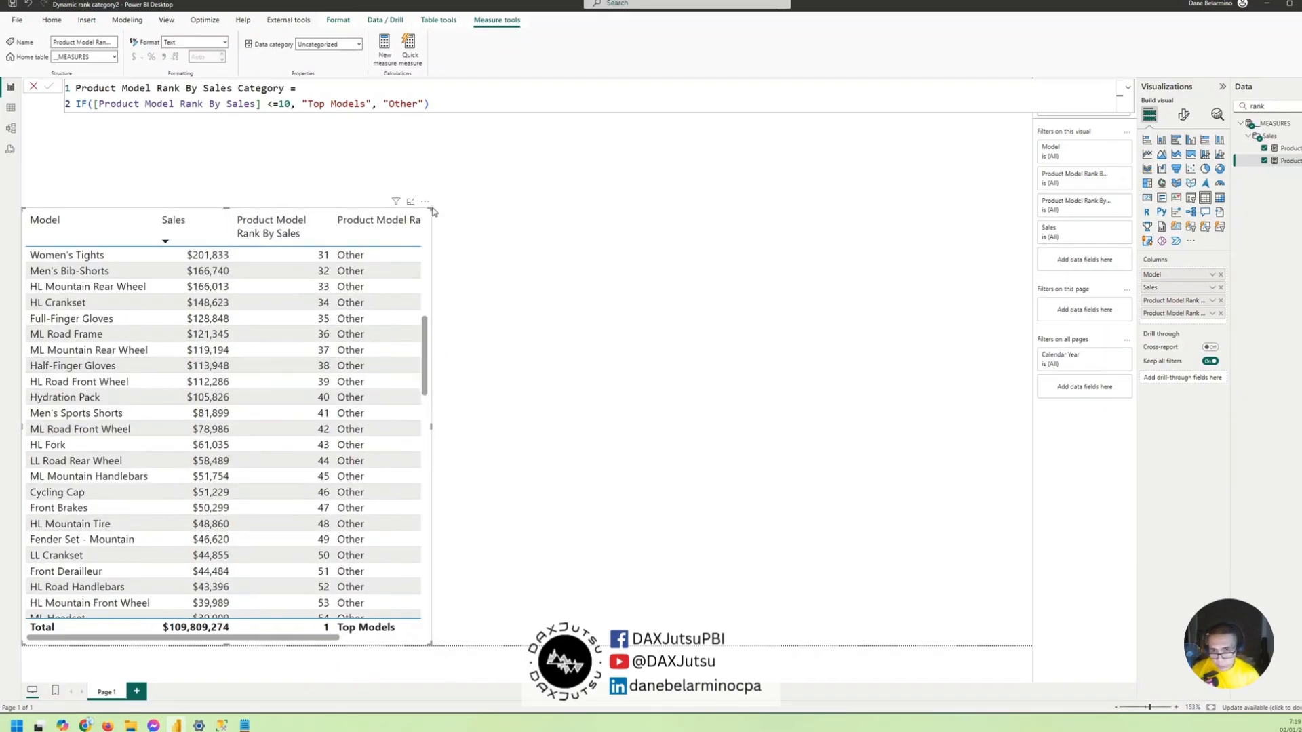
drag(432, 212, 496, 211)
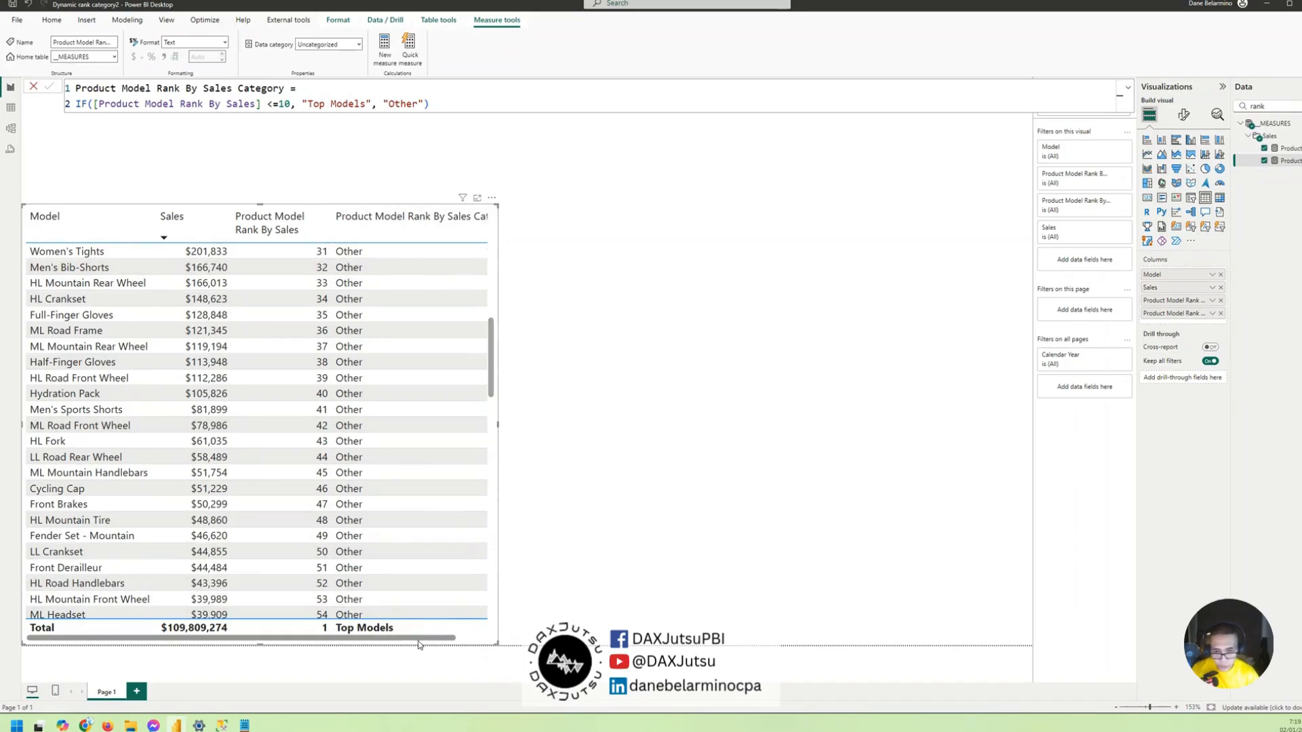
drag(419, 644, 451, 643)
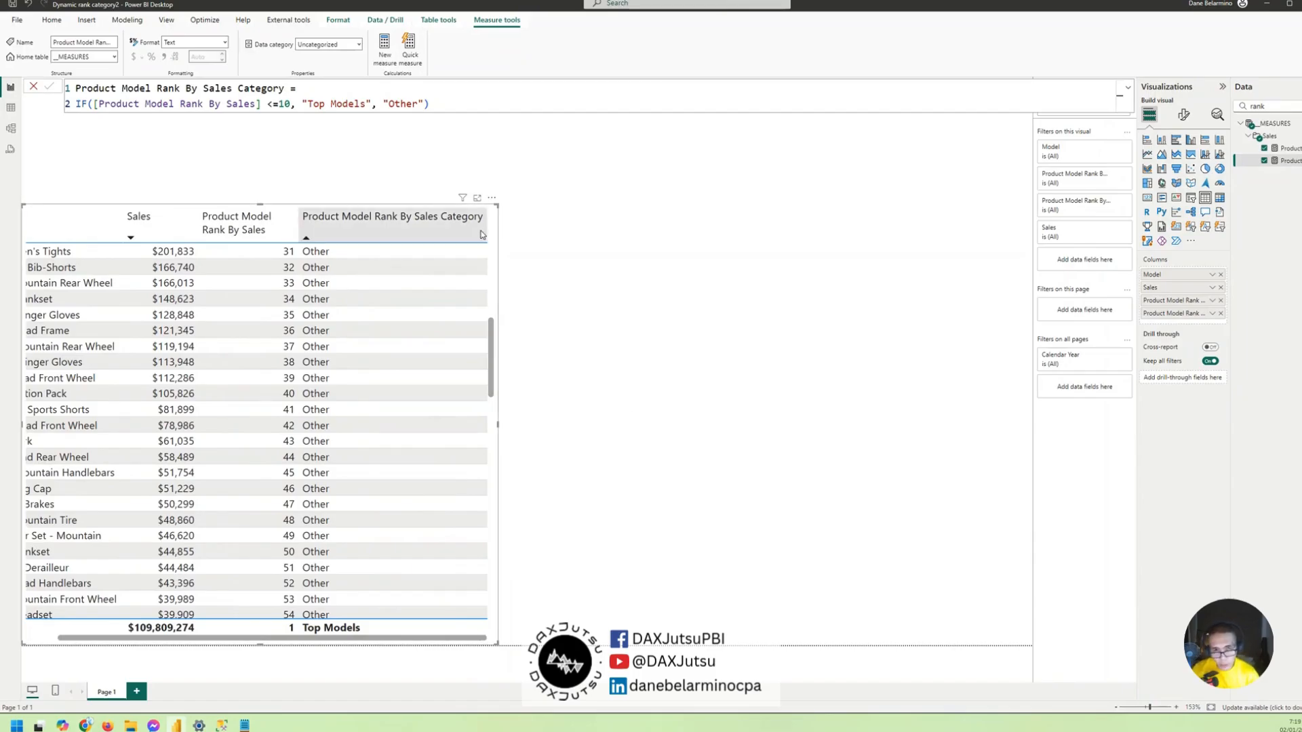
drag(486, 230, 450, 229)
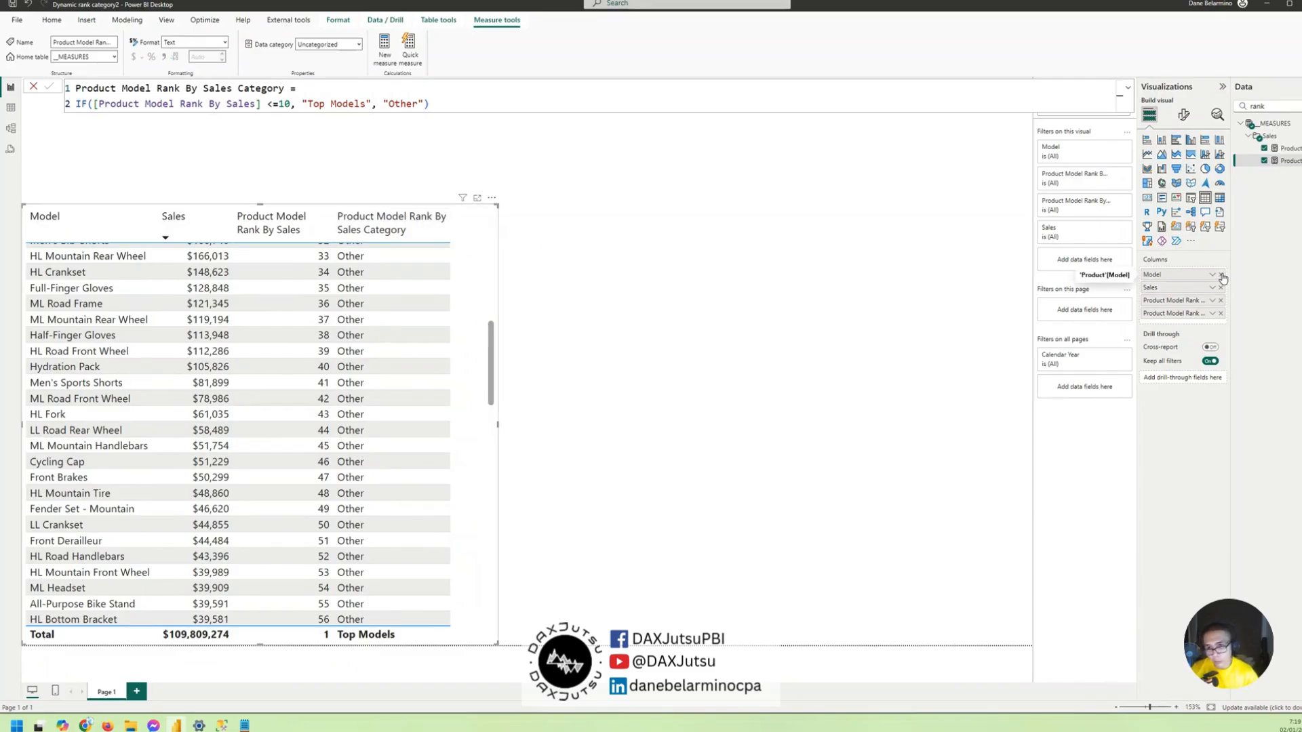
scroll(305, 475, up, 10)
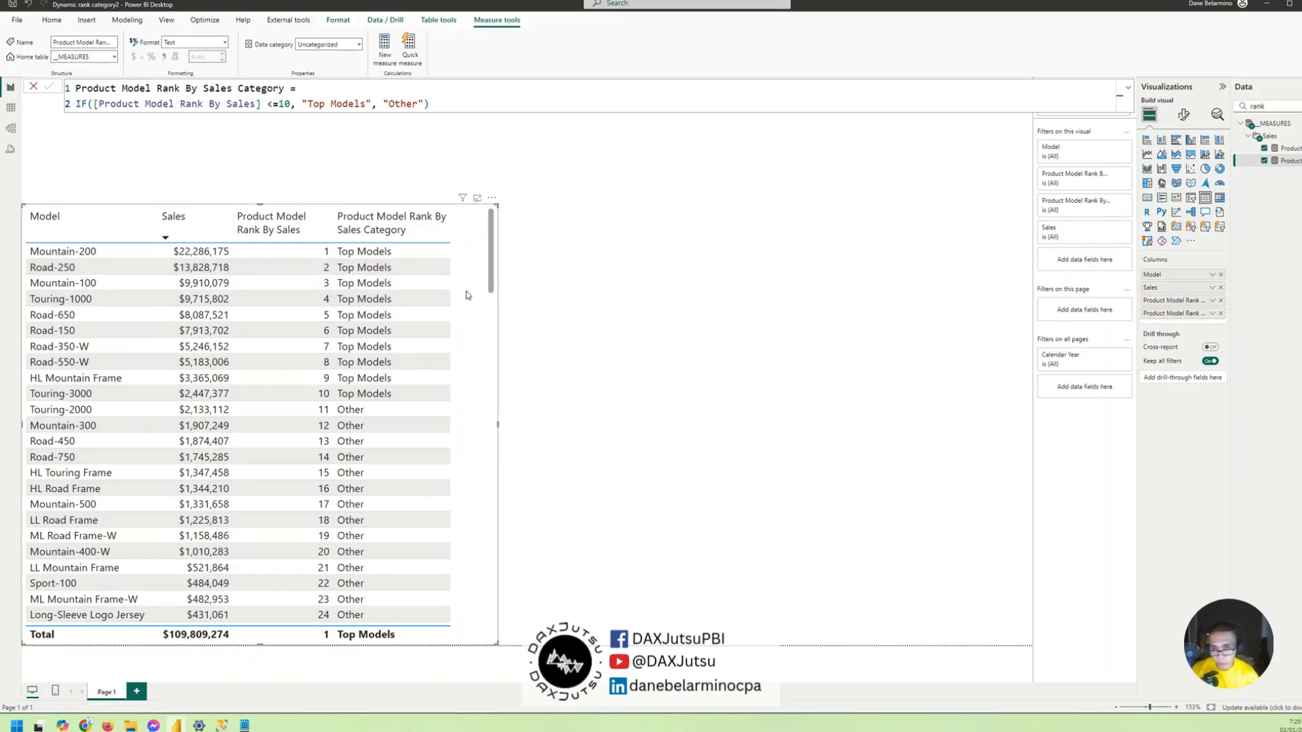
- Remove and restore the table's Model column, and narrow the table visual slightly
click(1221, 274)
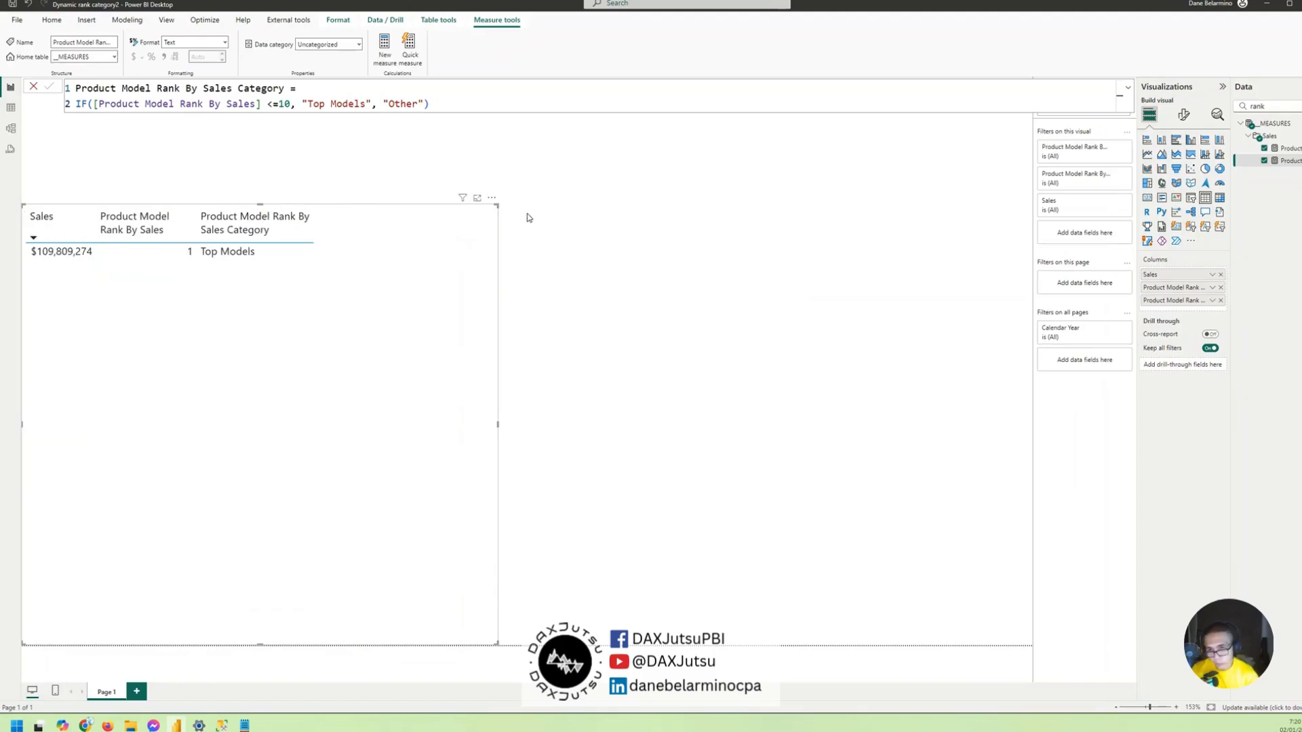
key(ctrl+z)
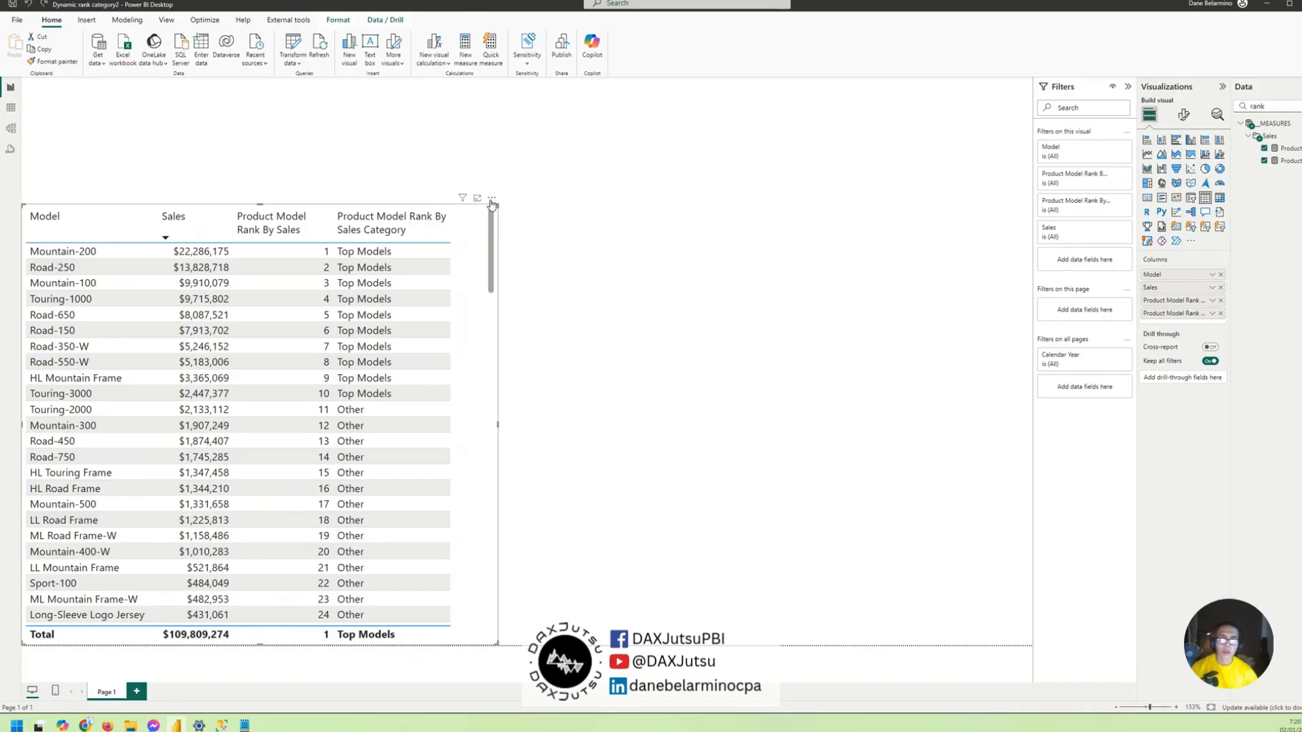
drag(496, 205, 489, 205)
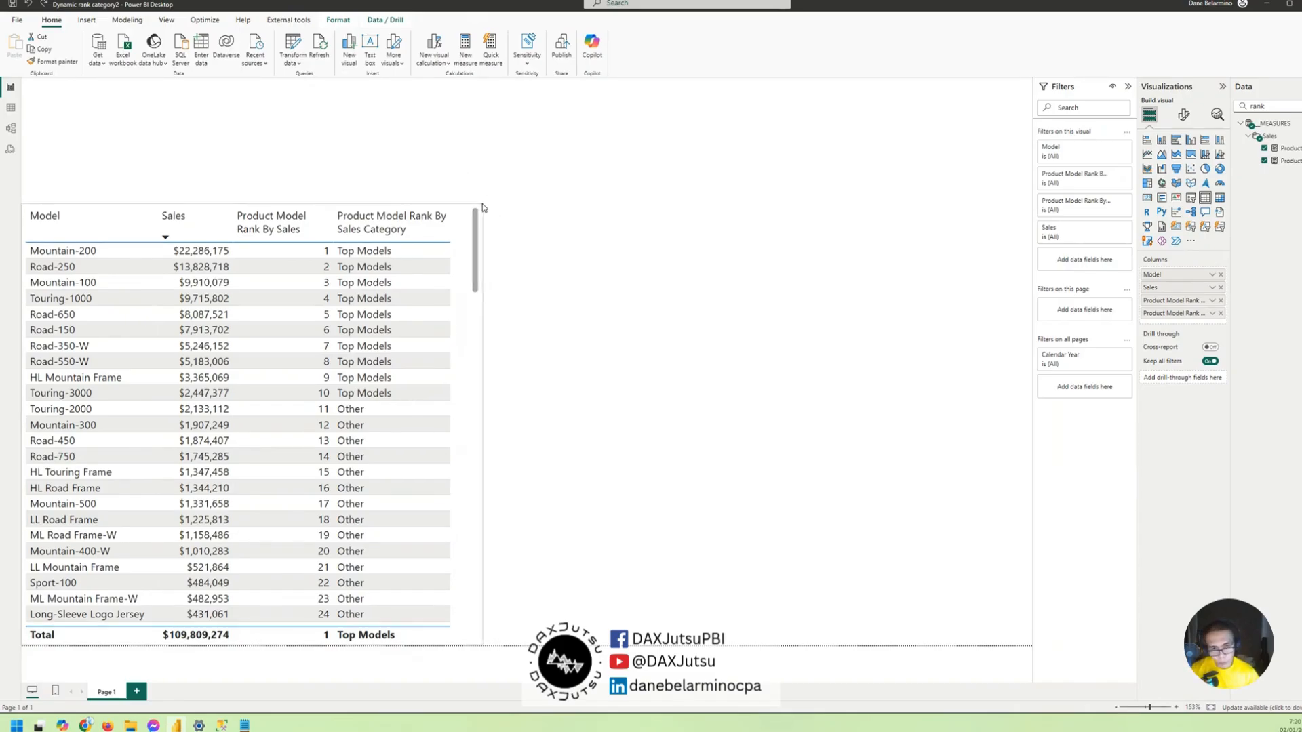
- Create a new calculated table named "Ranks" and continue its formula on a second line
click(681, 157)
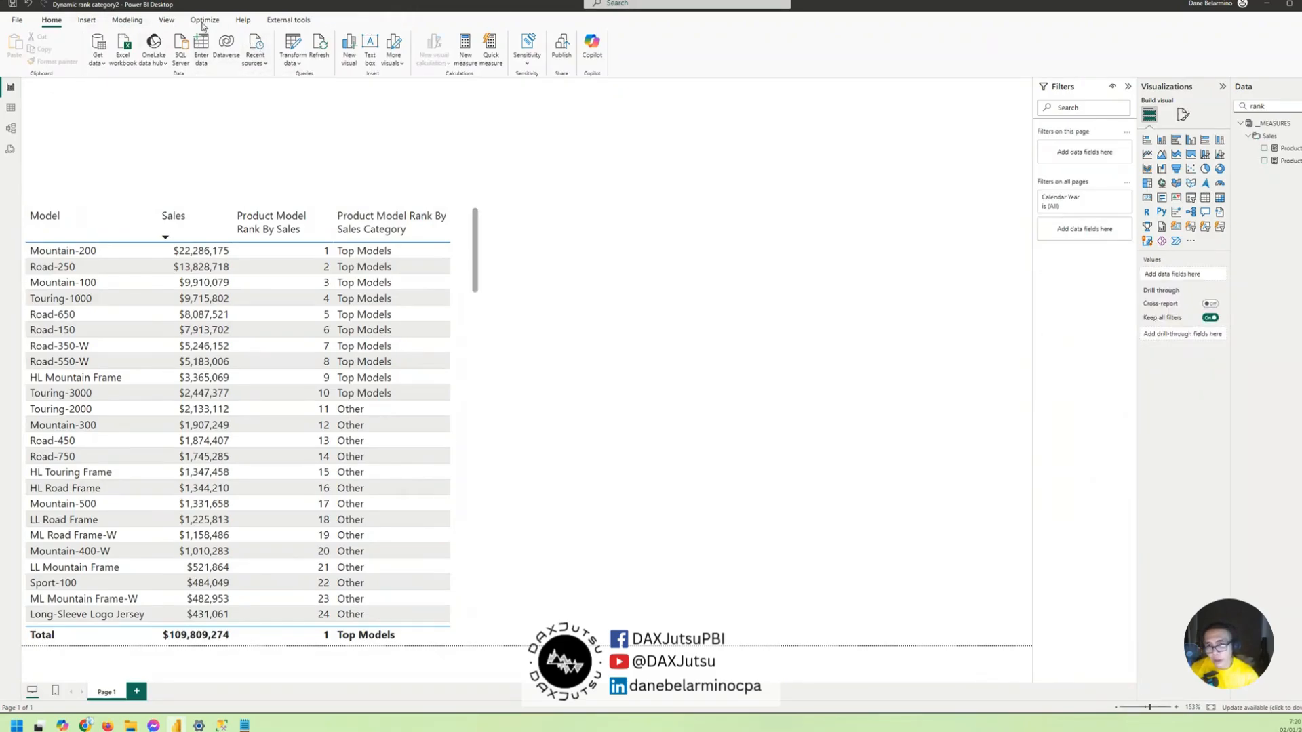
click(127, 20)
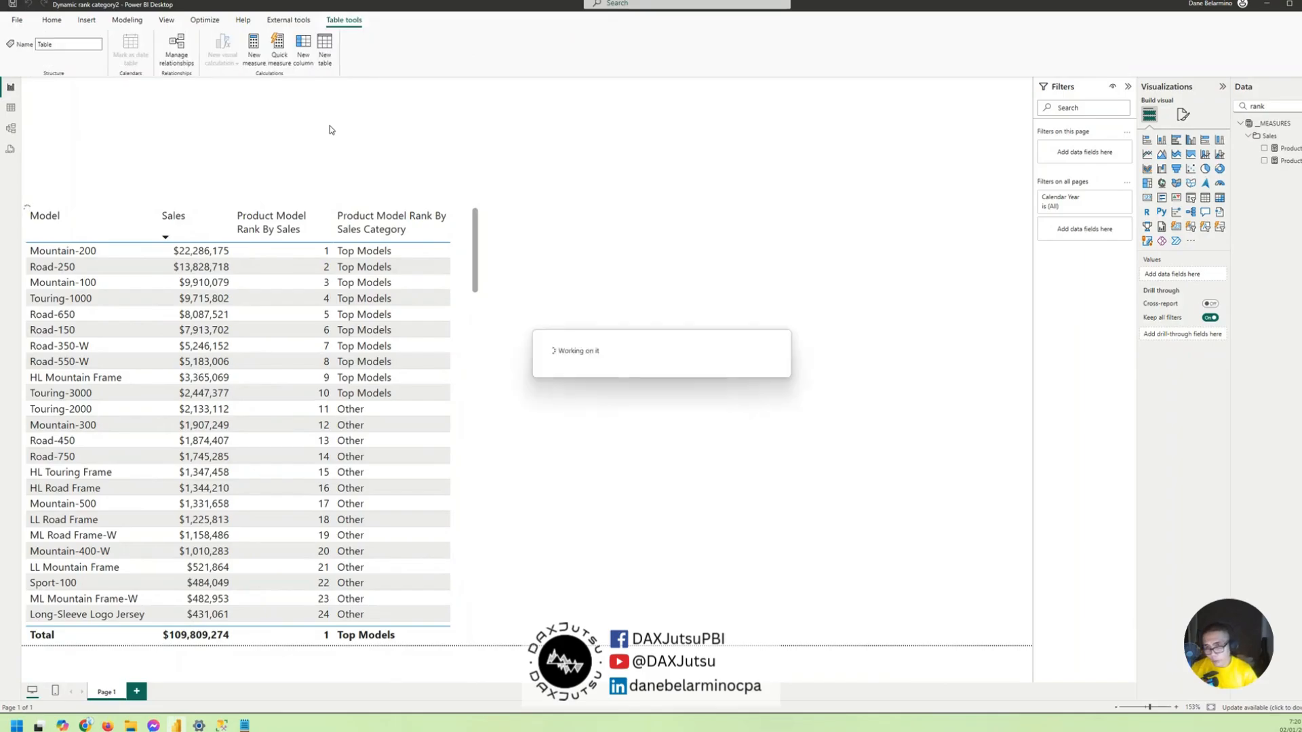
text(Ranks)
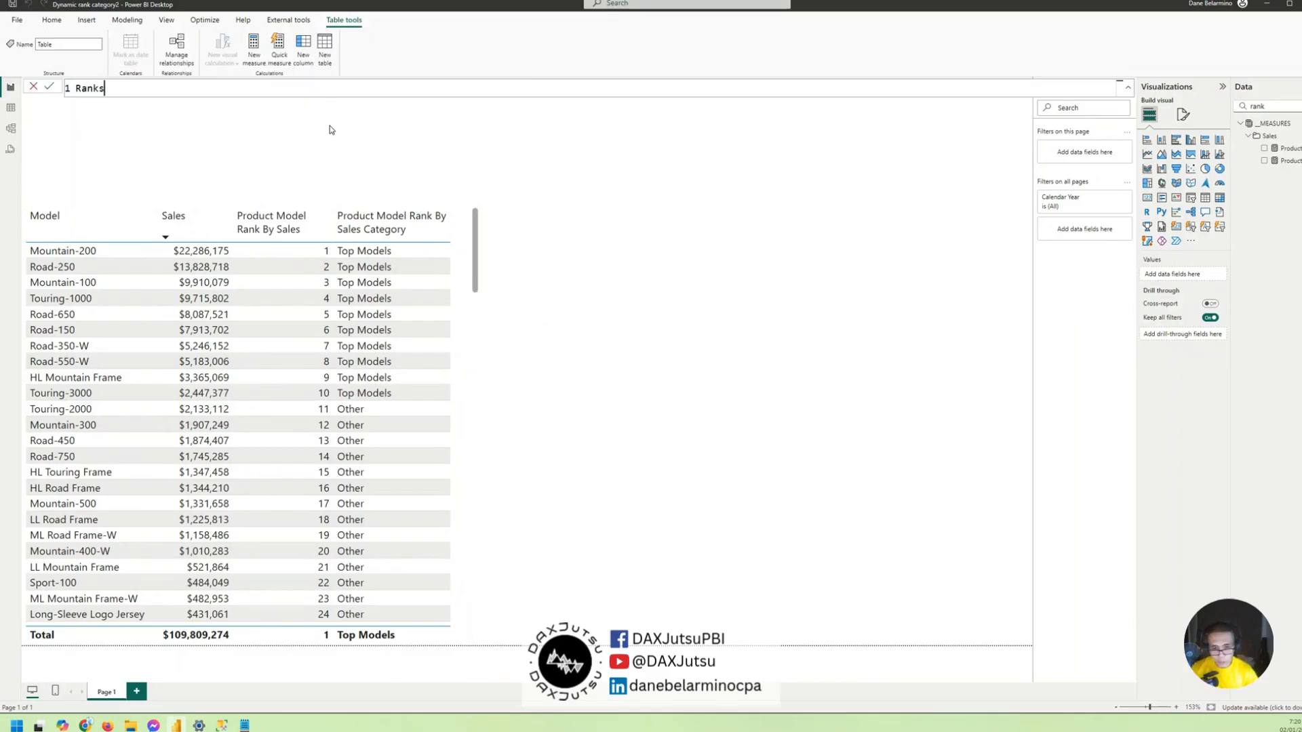
text( =)
key(shift+Return)
- Begin the Ranks table expression with GENERATESERIES and a start value of 1
text(generate)
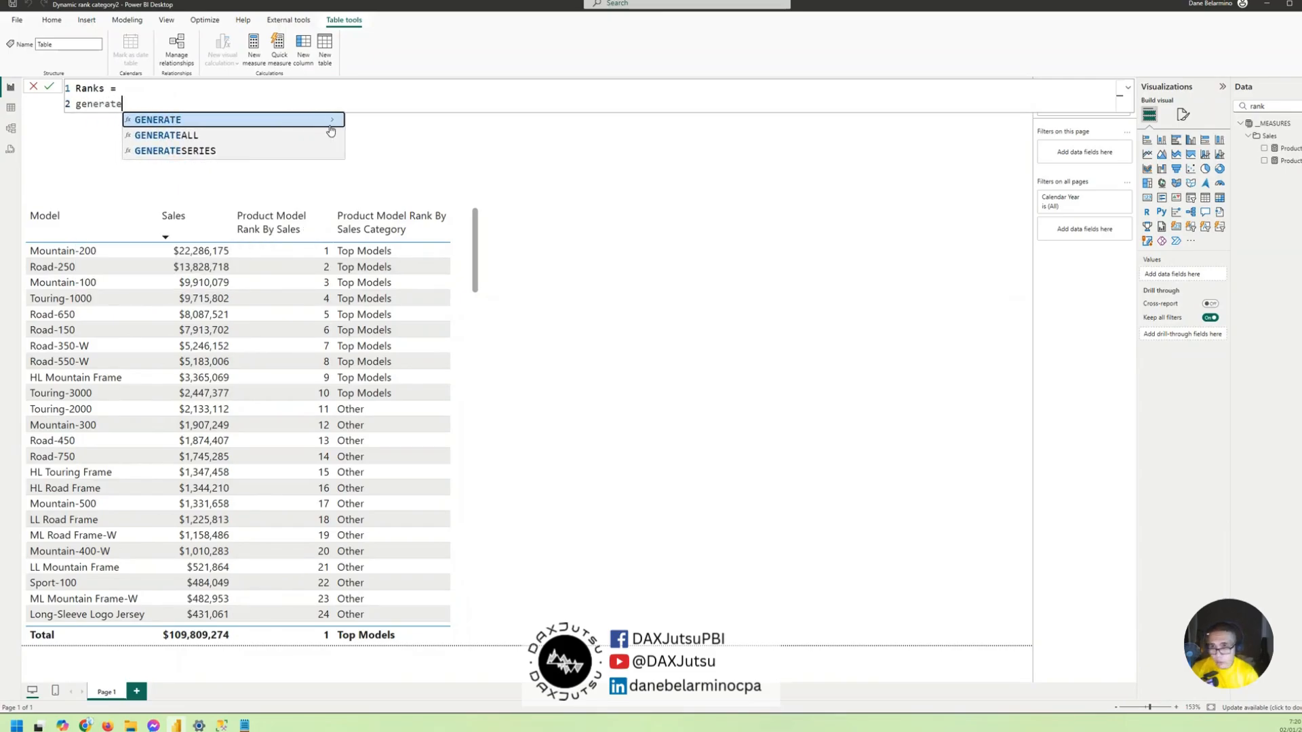
key(Down)
key(Down)
key(Tab)
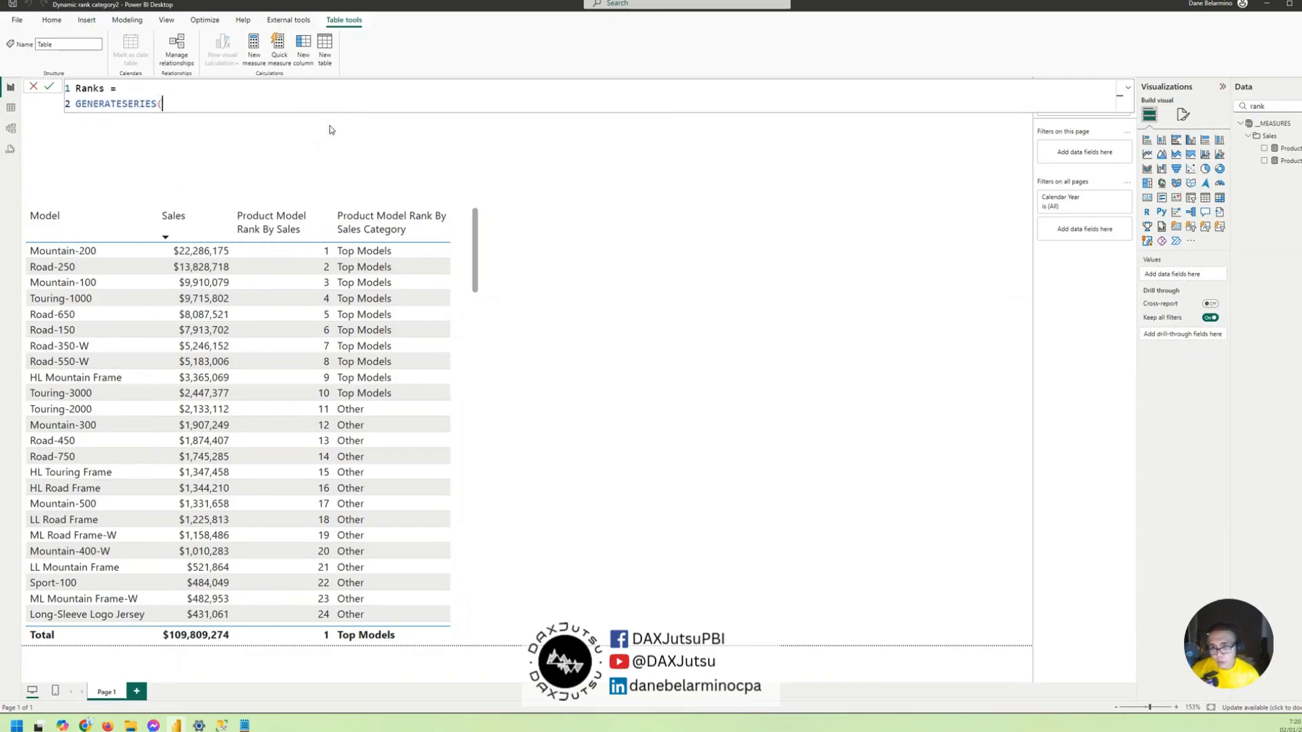
text((1)
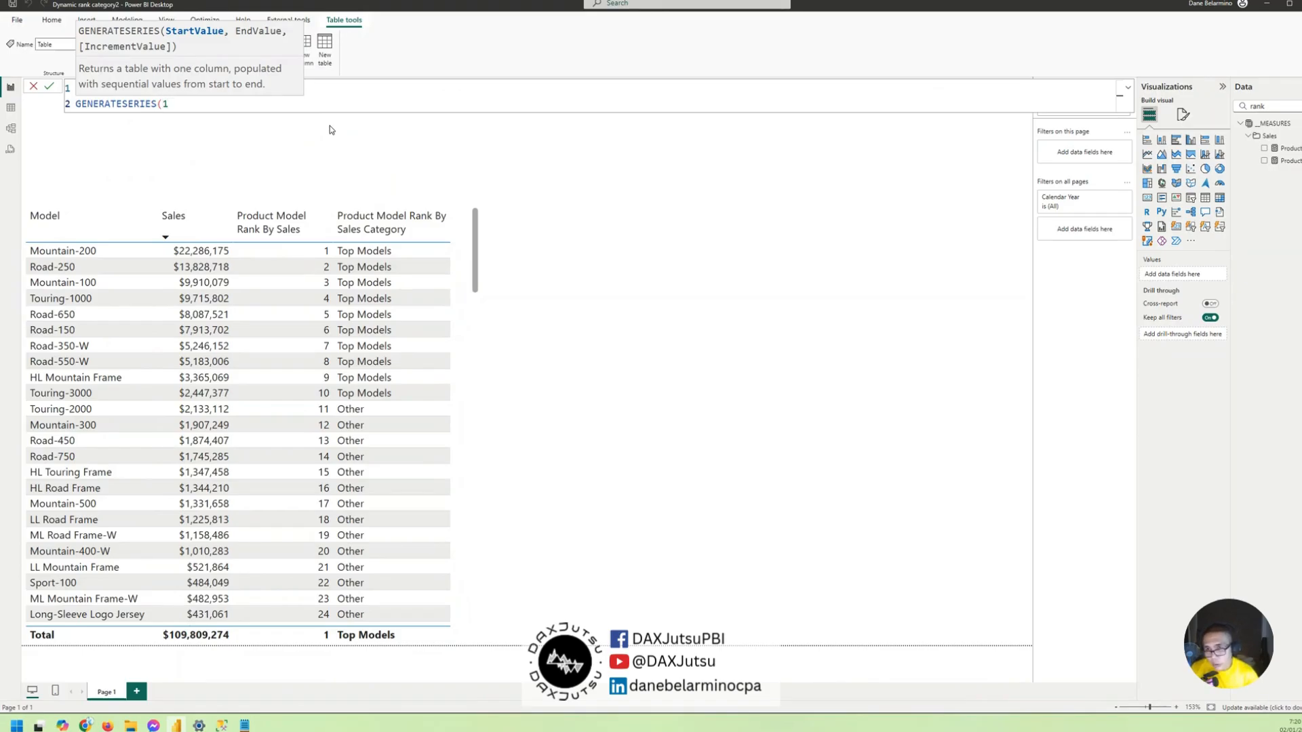
text(, 11*9)
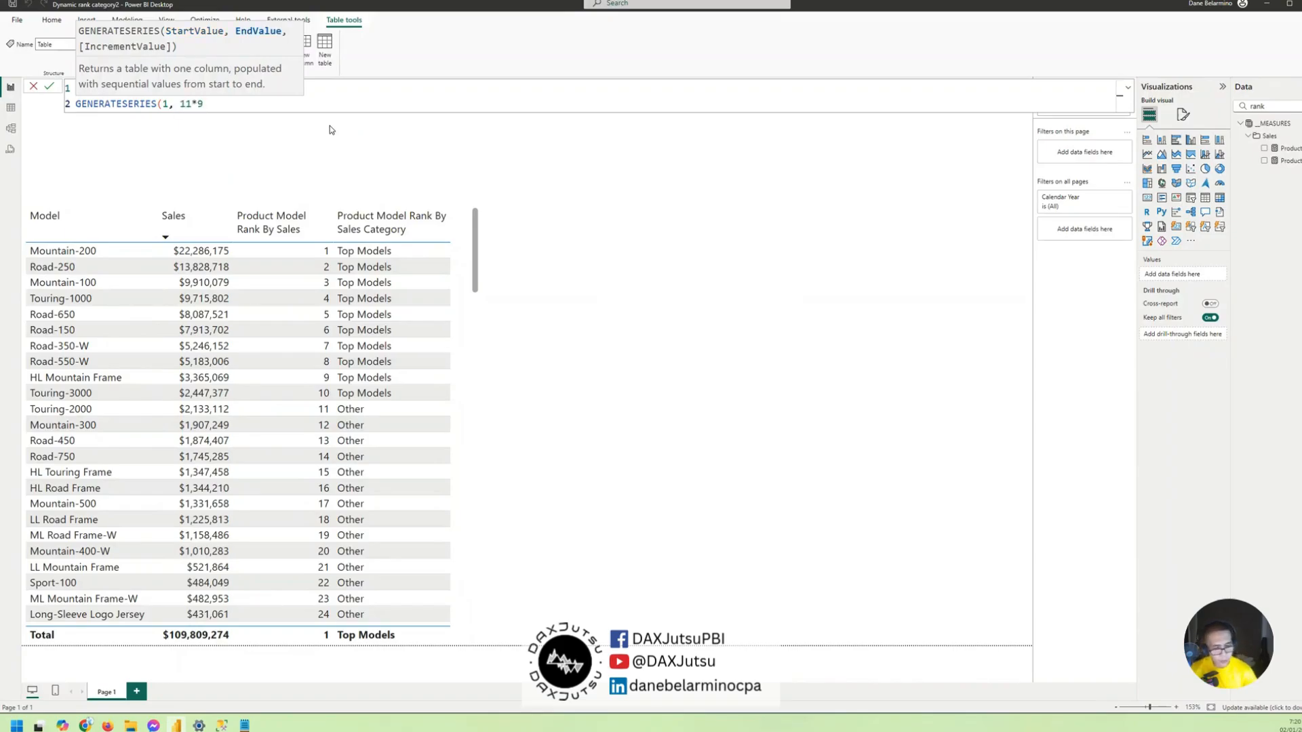
- Complete the GENERATESERIES expression with an end value of 119 and an increment of 1
key(BackSpace)
key(BackSpace)
text(9)
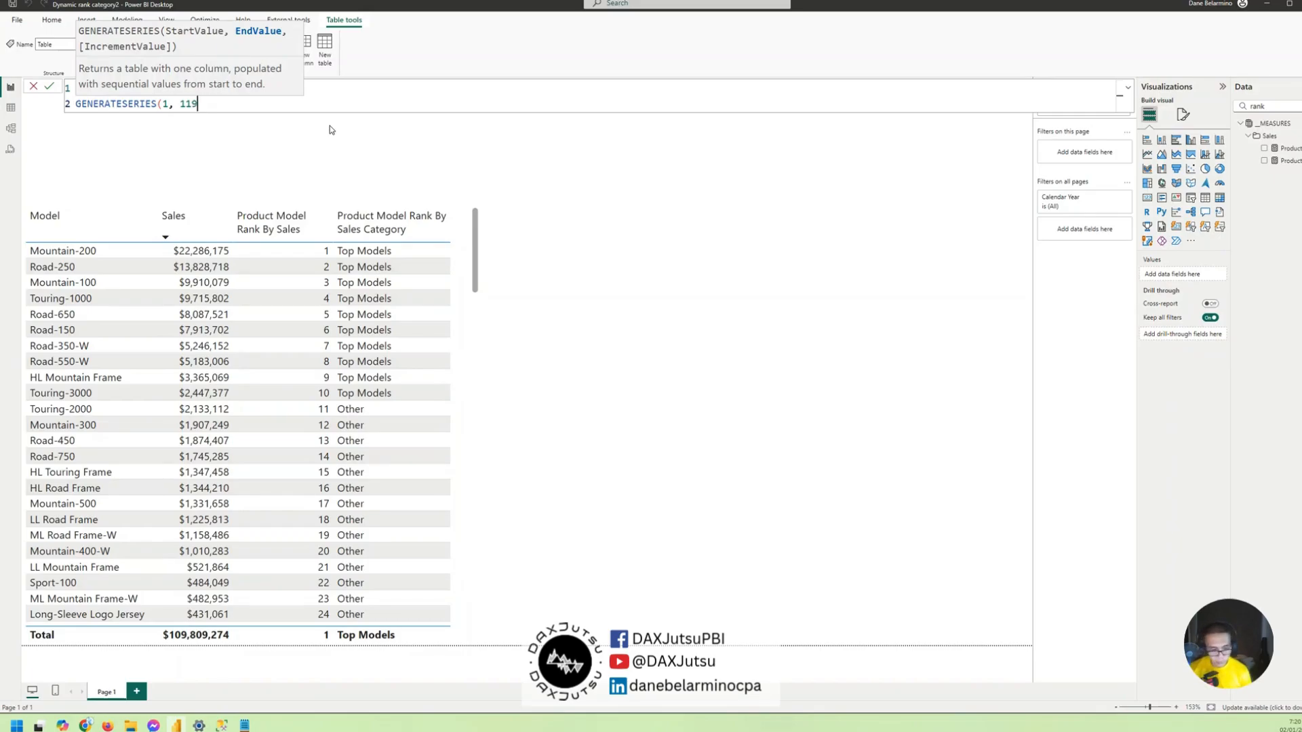
text(,1)
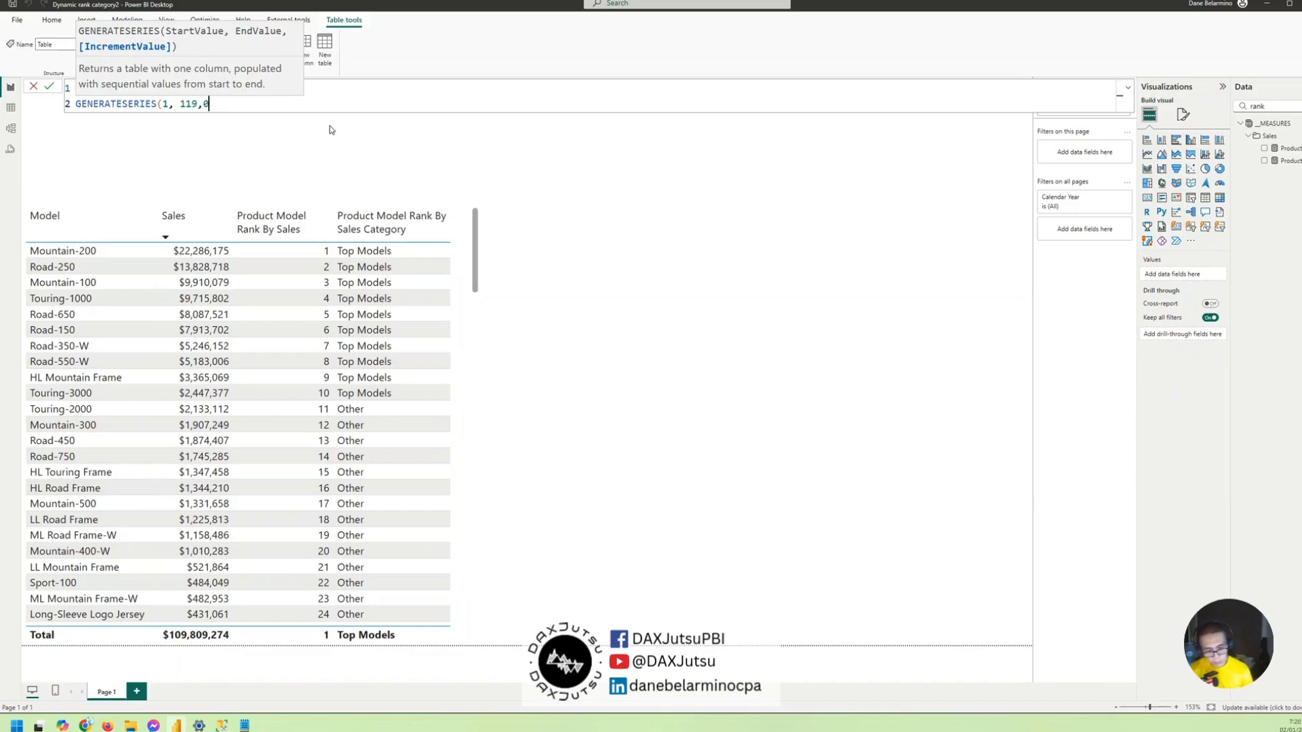
text())
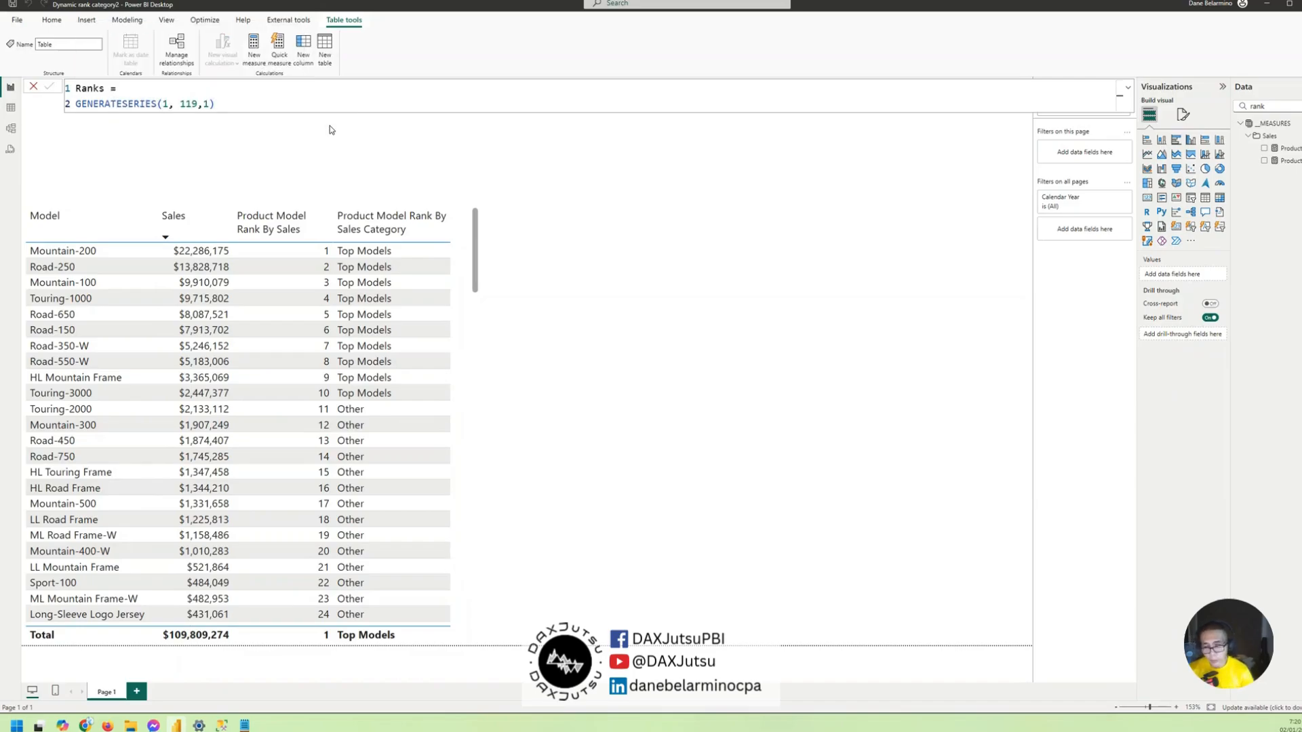
- Inspect the new Ranks table's rows in Table view, and search for "model" to examine the Product table's Model column
click(10, 108)
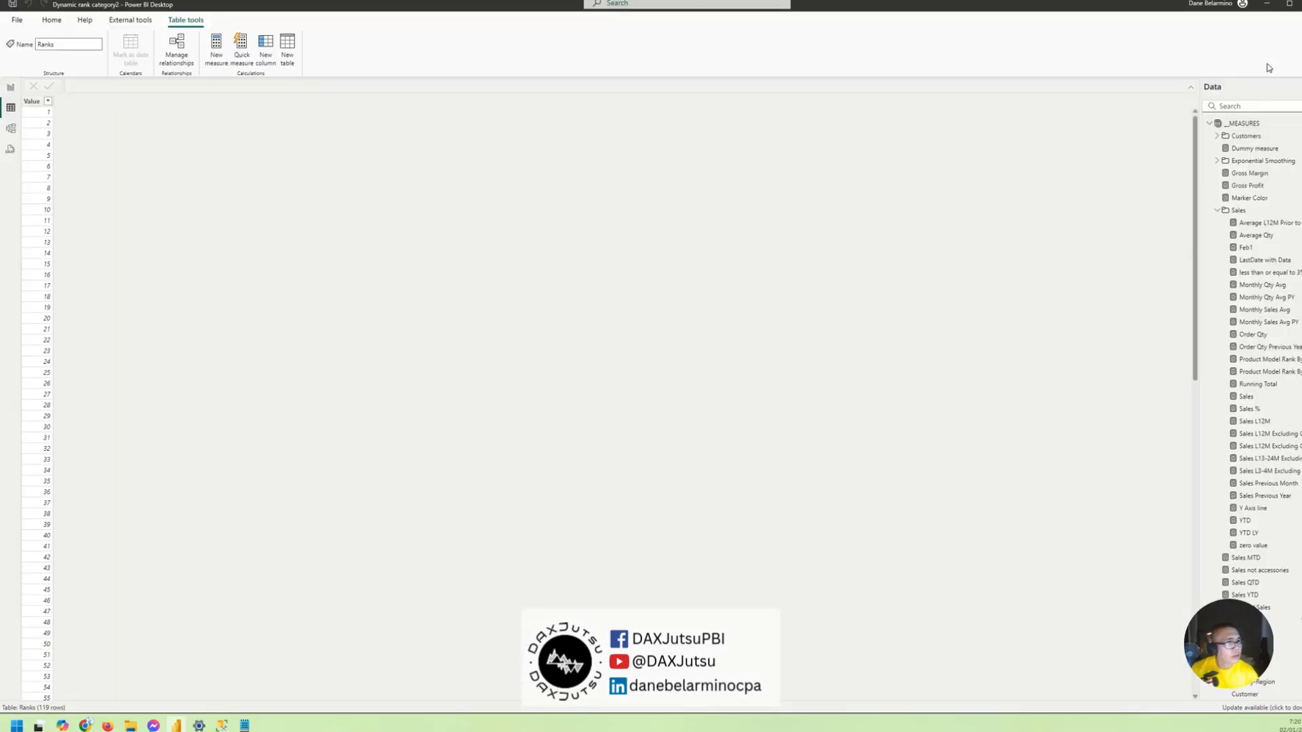
click(1259, 108)
text(model)
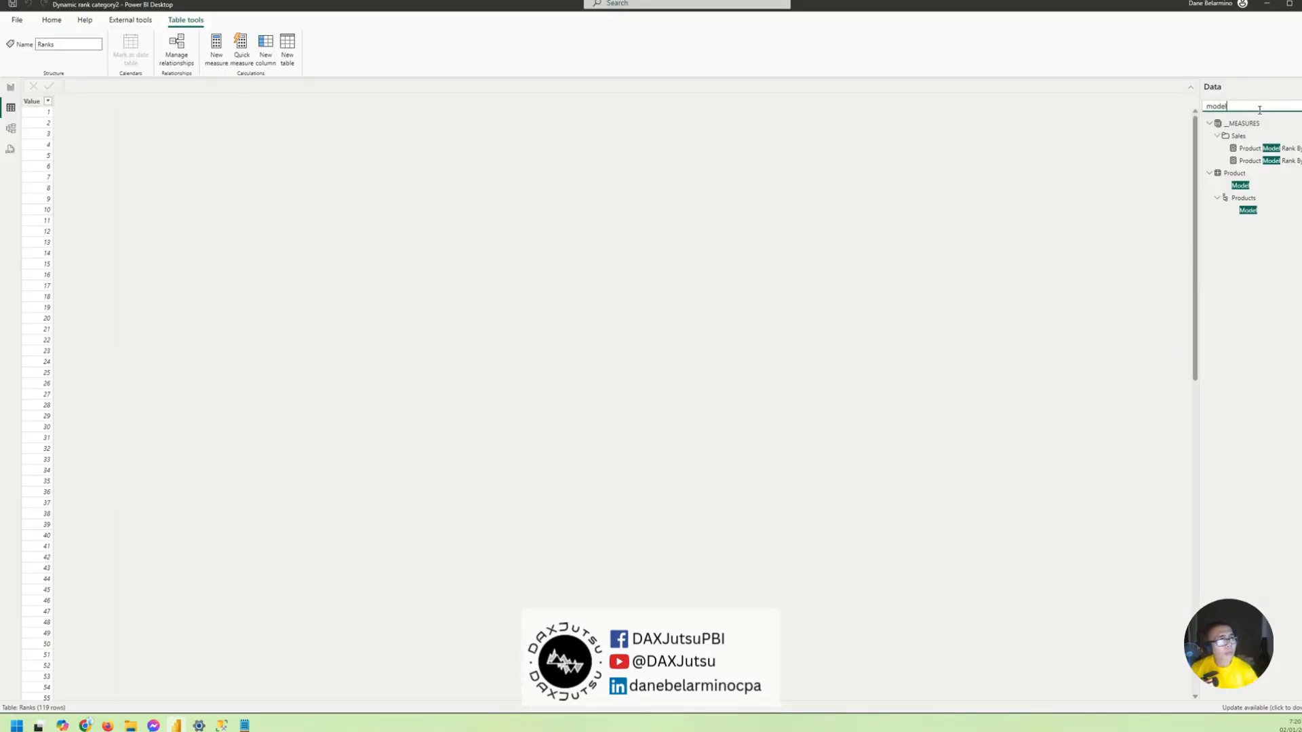
click(1240, 185)
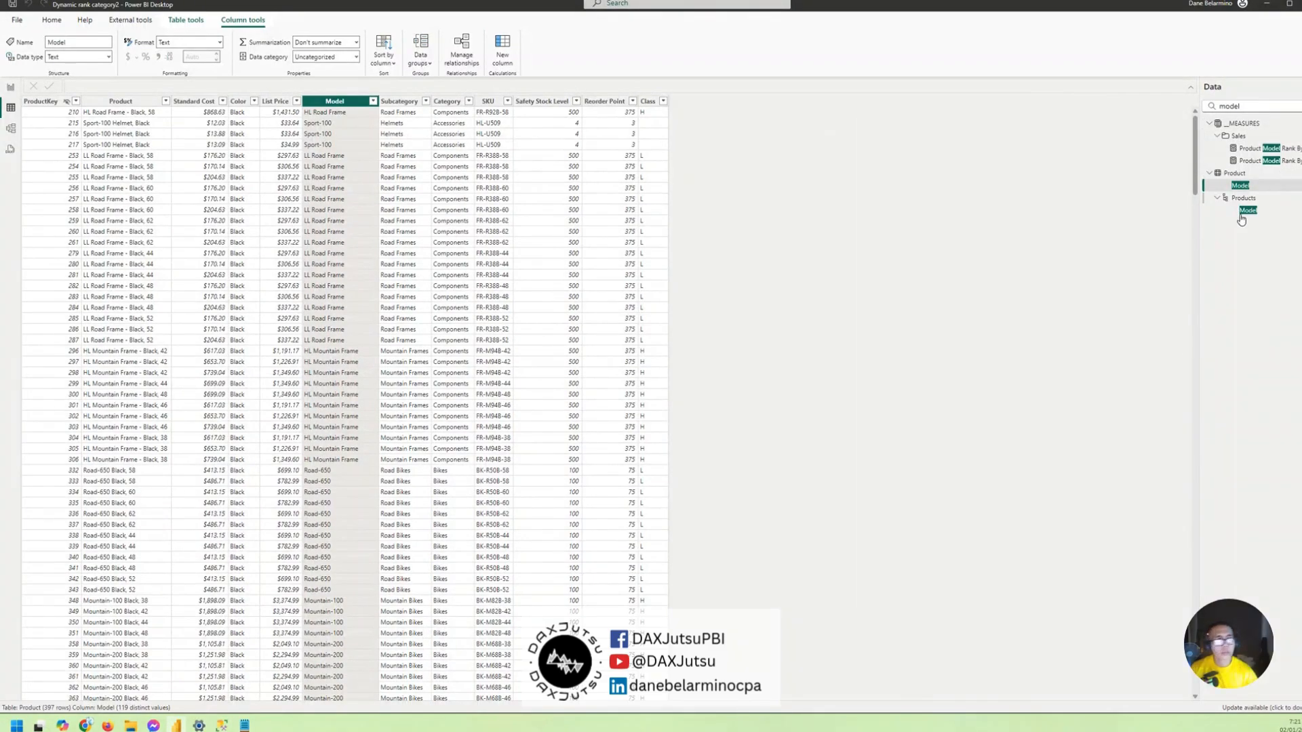
- Find the Ranks table by searching "rank", and assign its GENERATESERIES expression to a variable named _ranks
drag(1260, 106, 1115, 108)
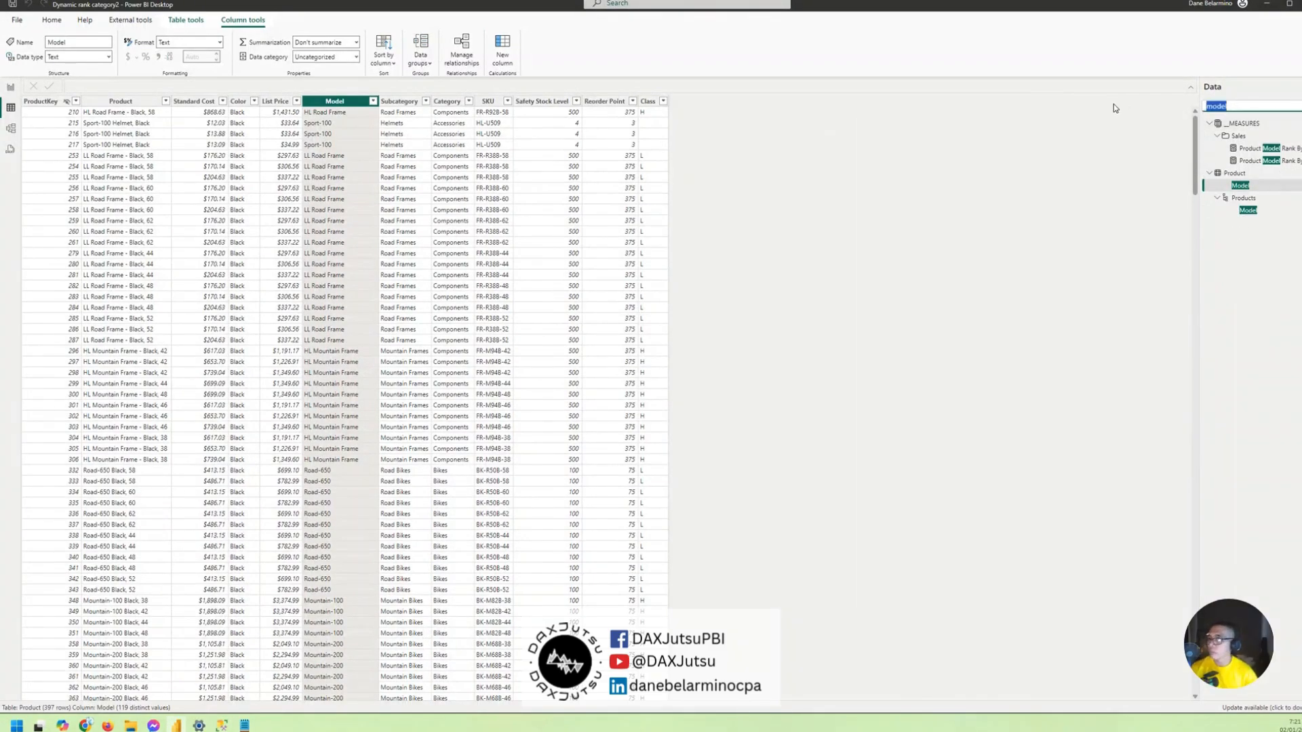
text(rank)
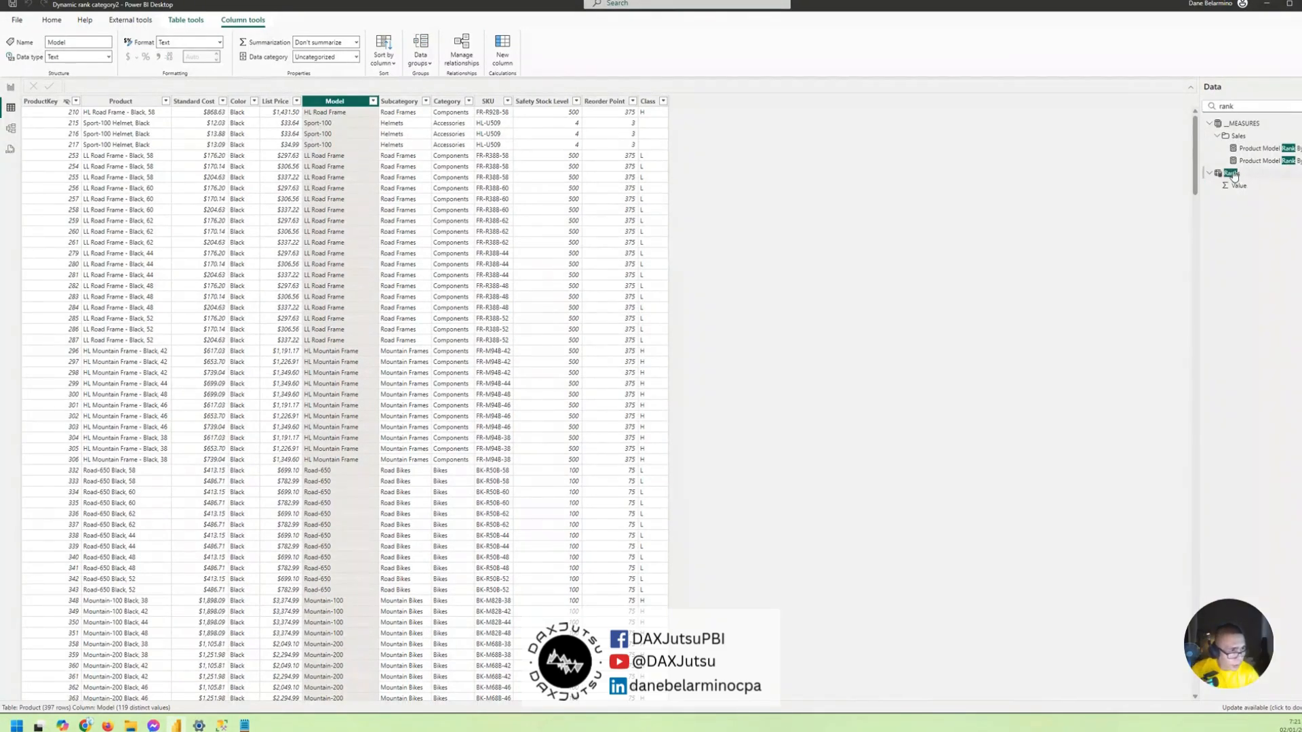
click(1232, 173)
click(132, 92)
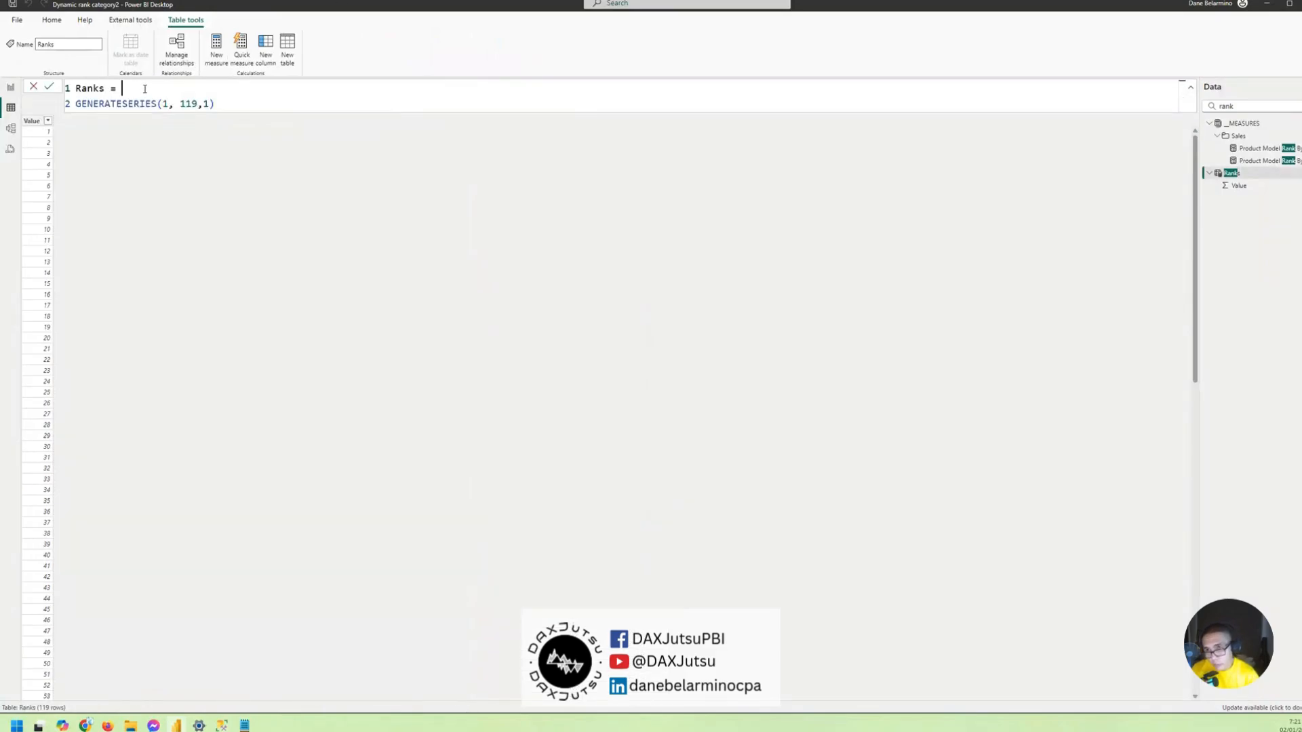
key(shift+Return)
text(VAR )
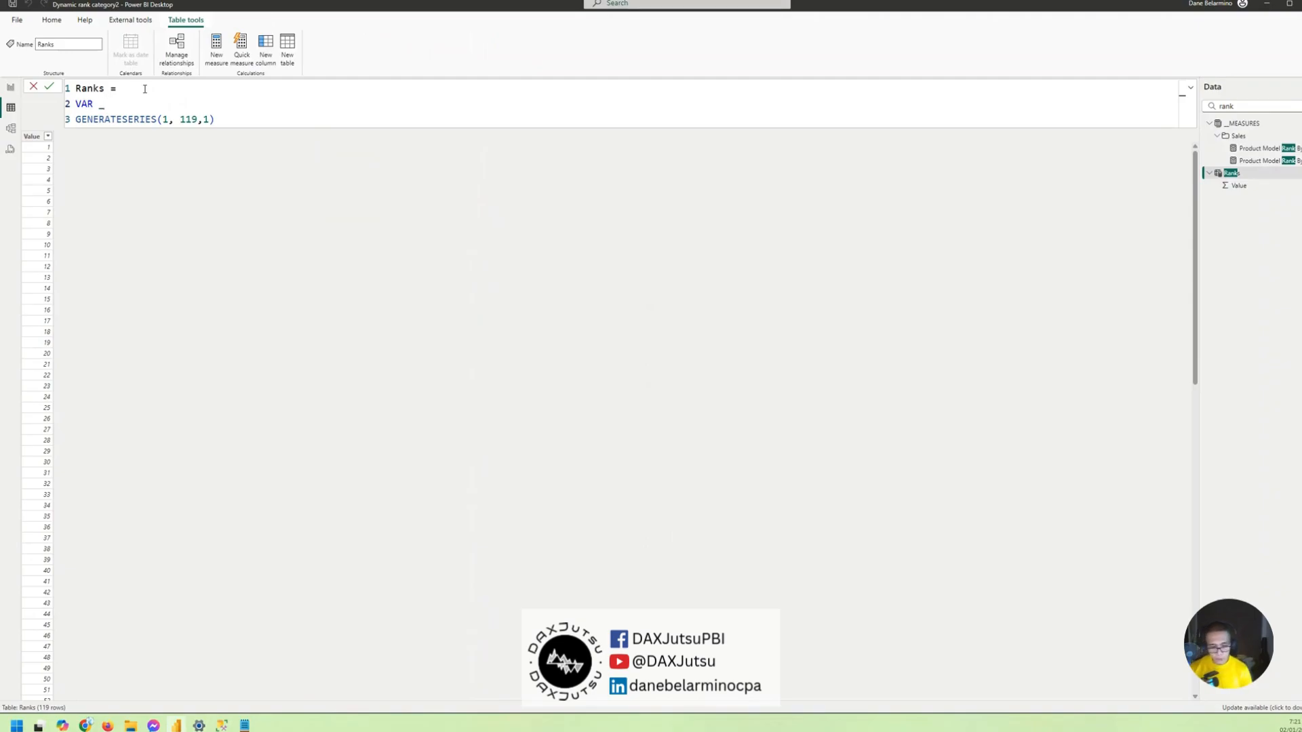
text(_ranks)
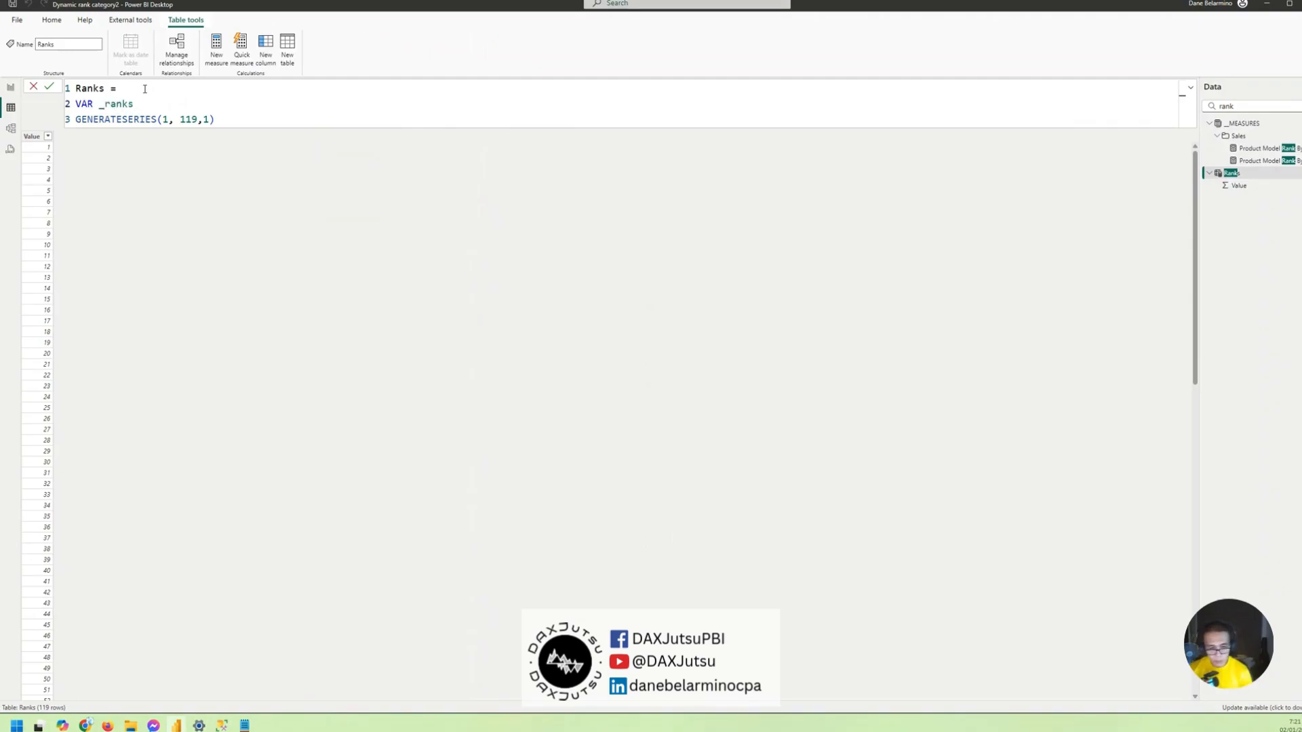
text( =)
key(Delete)
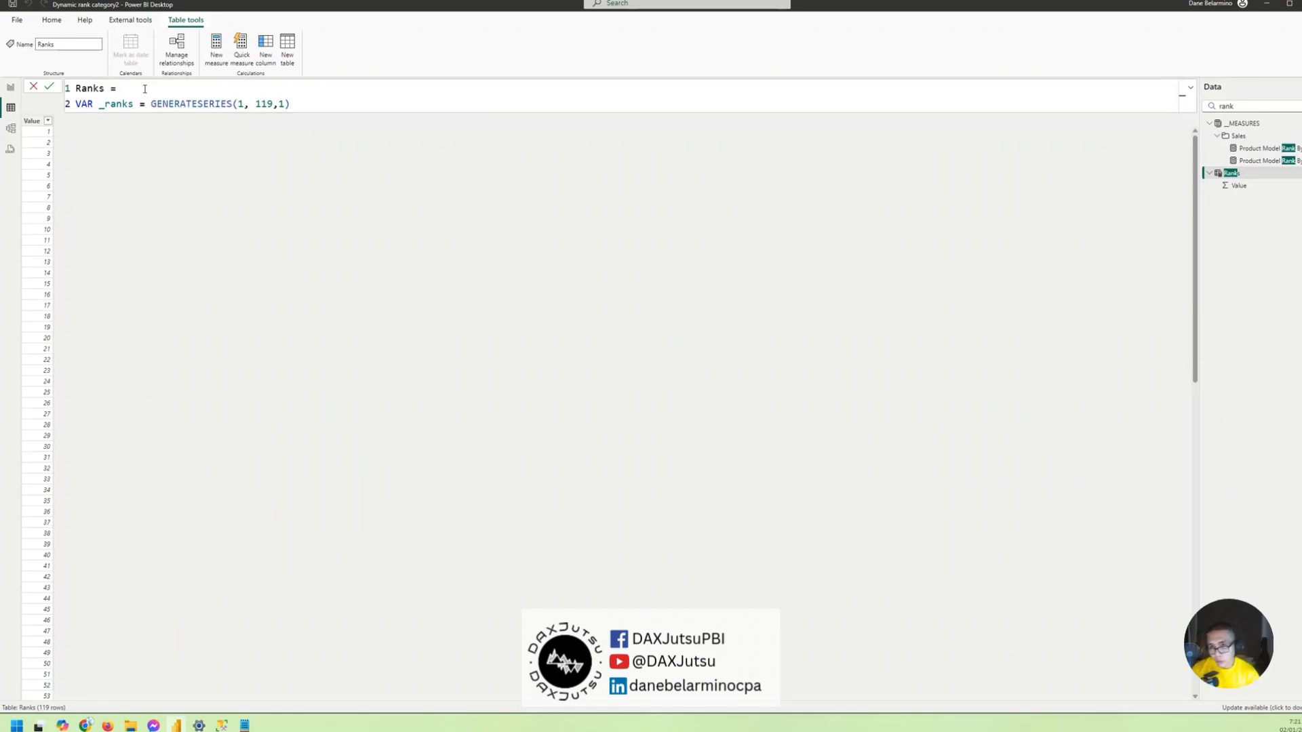
- Wrap the GENERATESERIES expression in ADDCOLUMNS and add a "Rank" column that returns [Value]
text(ADDCOLUMNS()
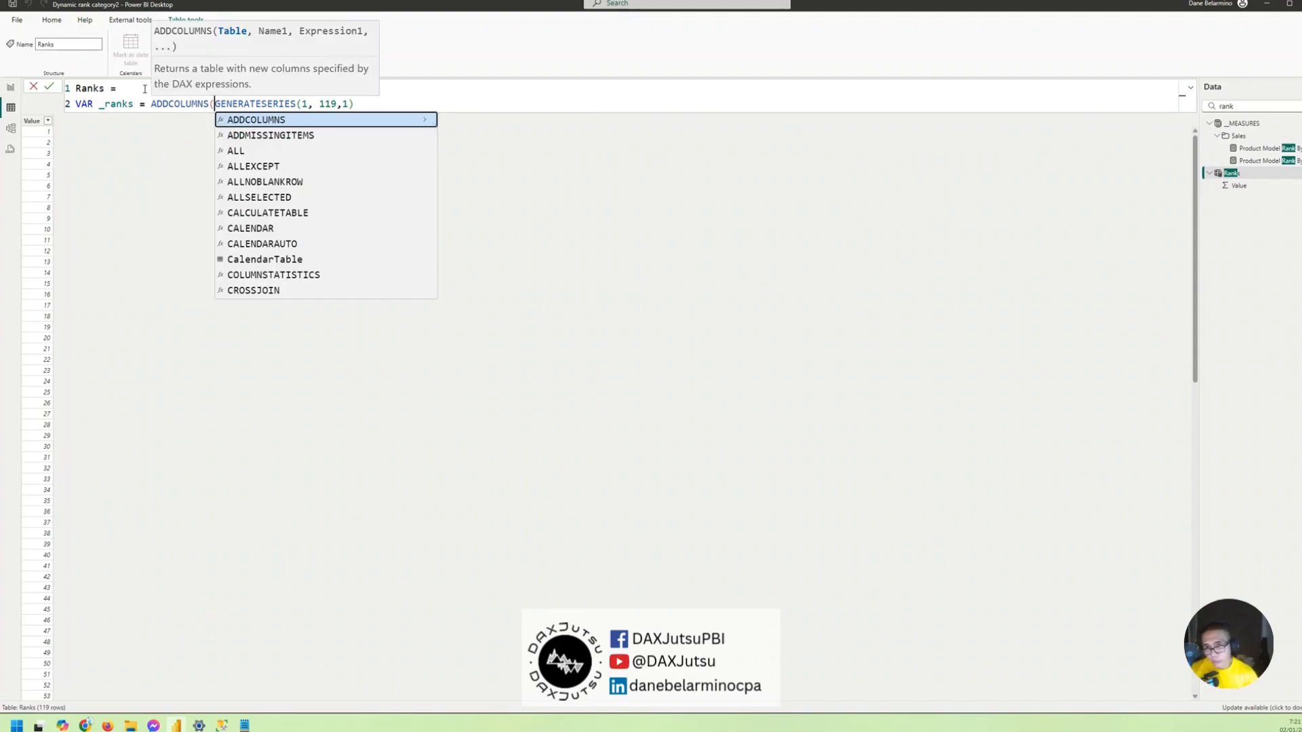
click(360, 104)
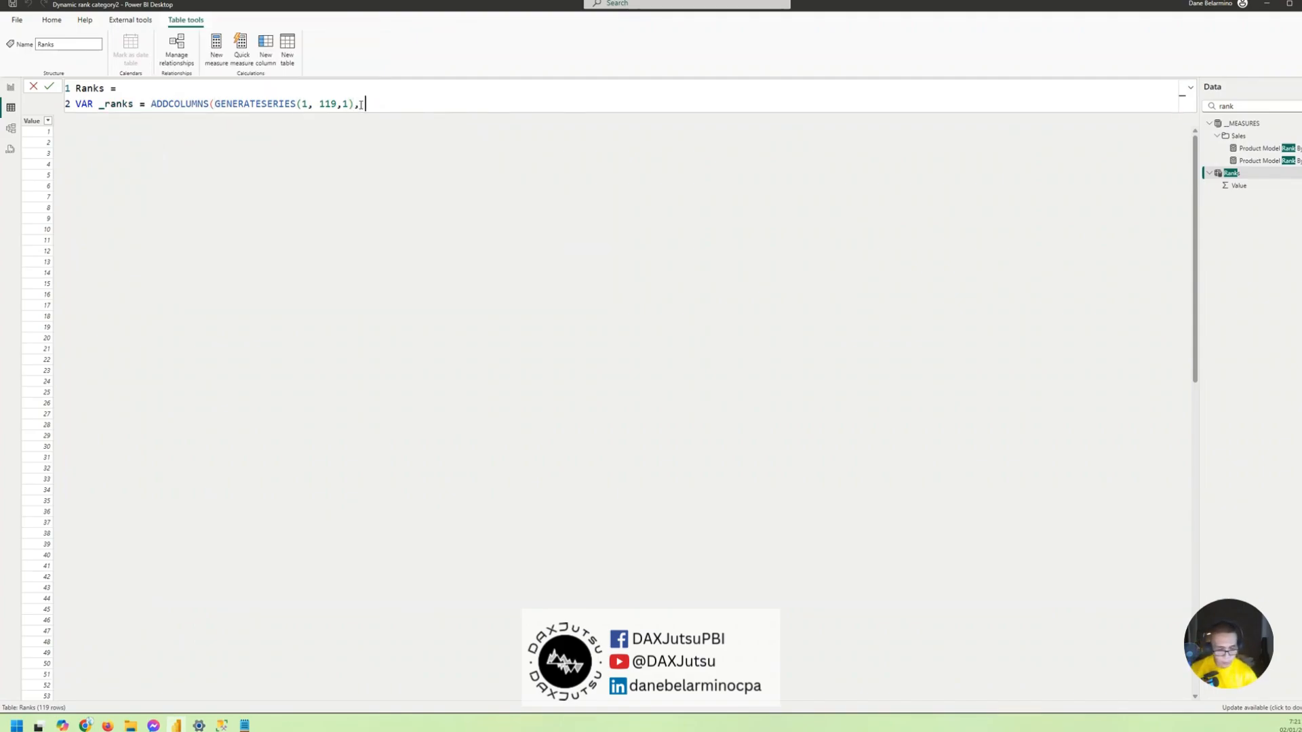
text(, ")
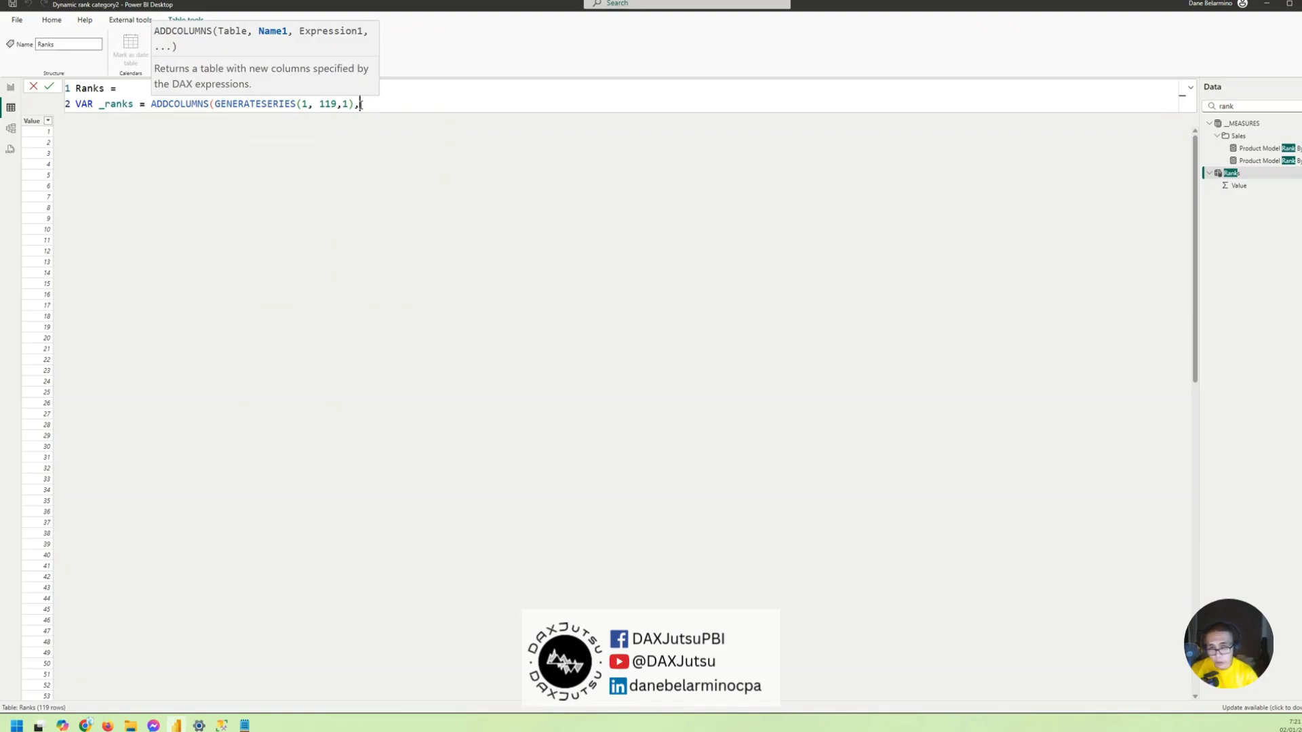
text(Rank)
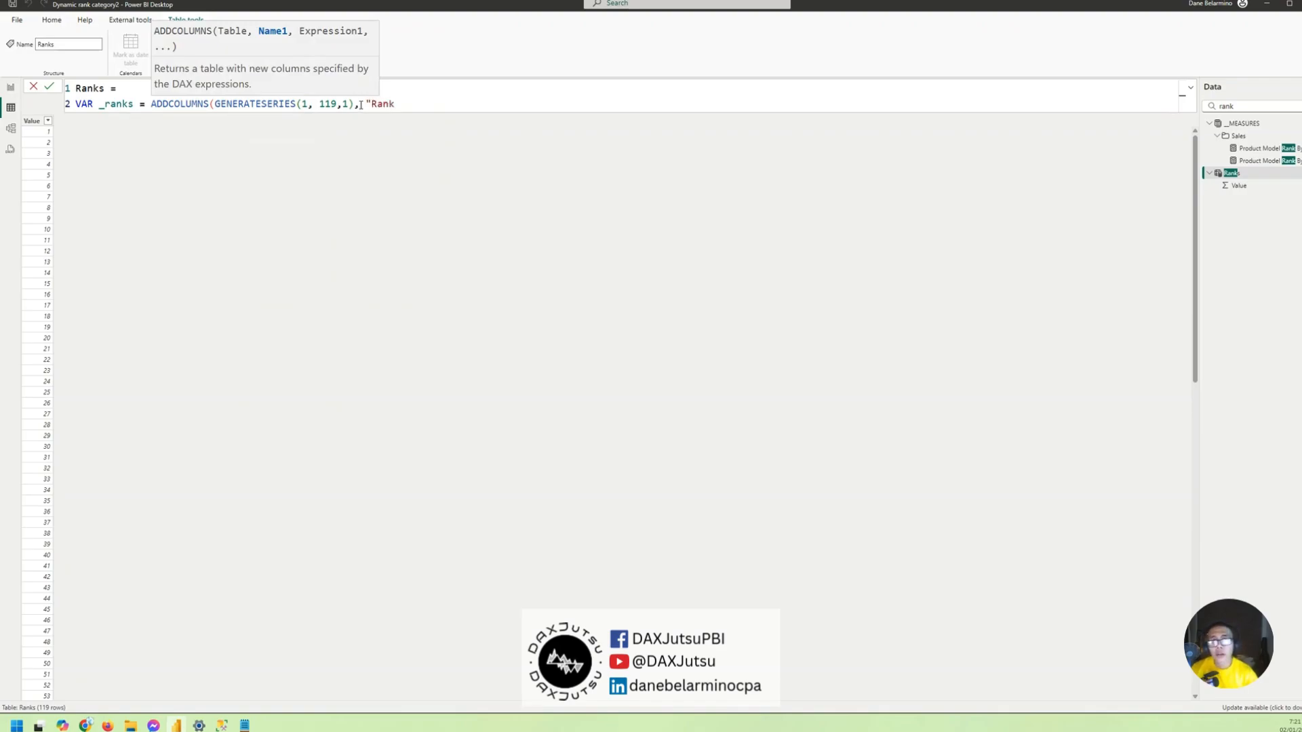
key(BackSpace)
text(k", )
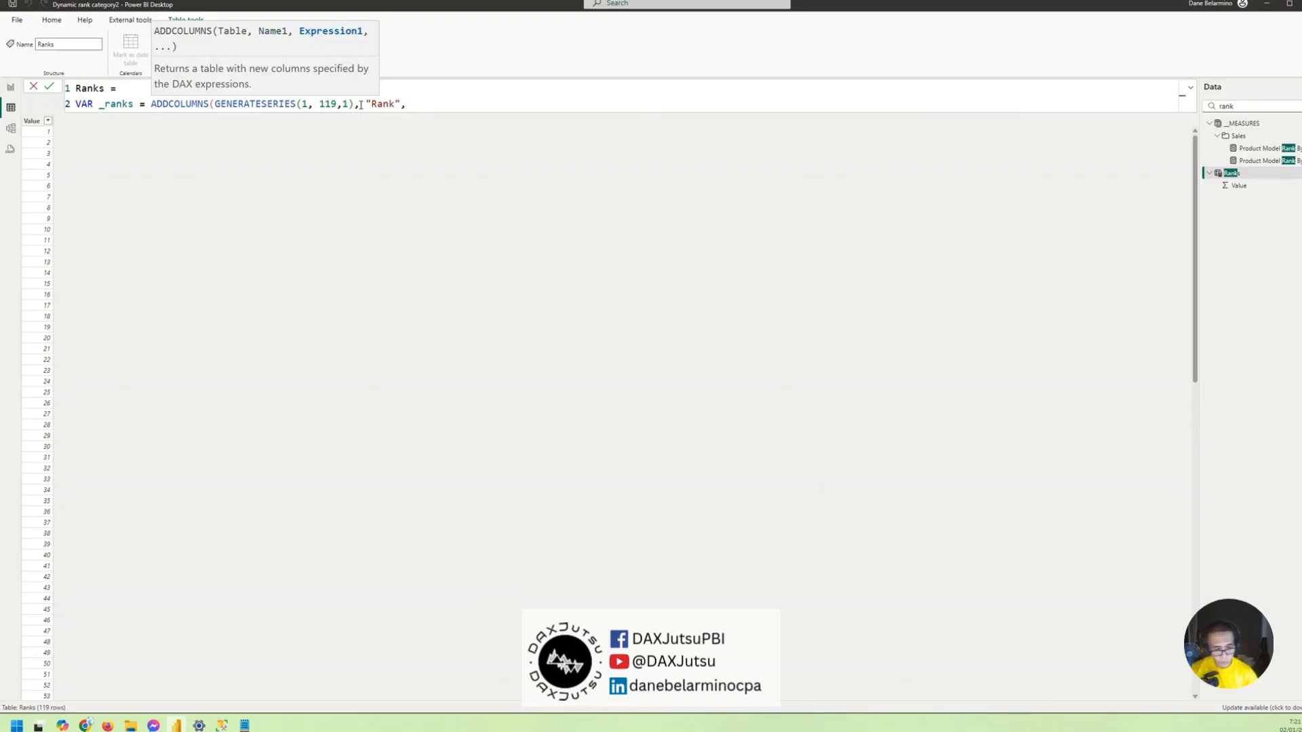
text([value)
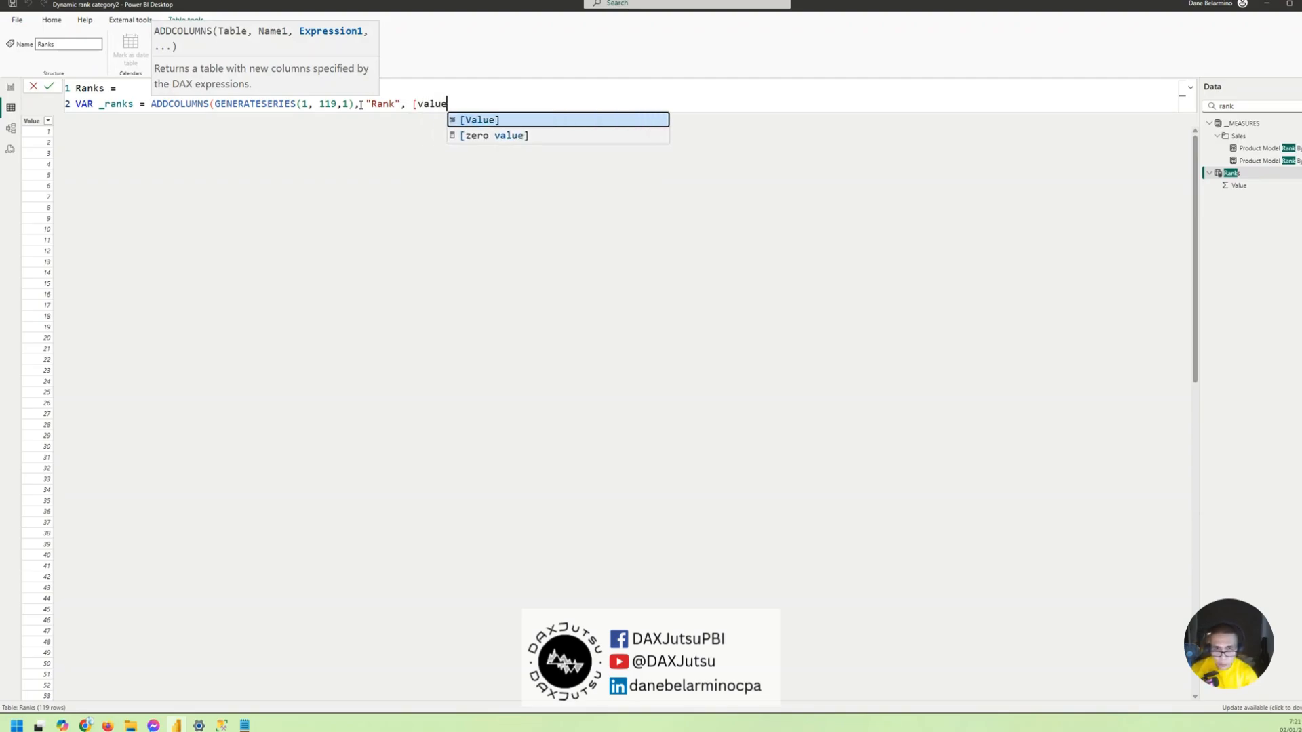
key(Tab)
text(), ")
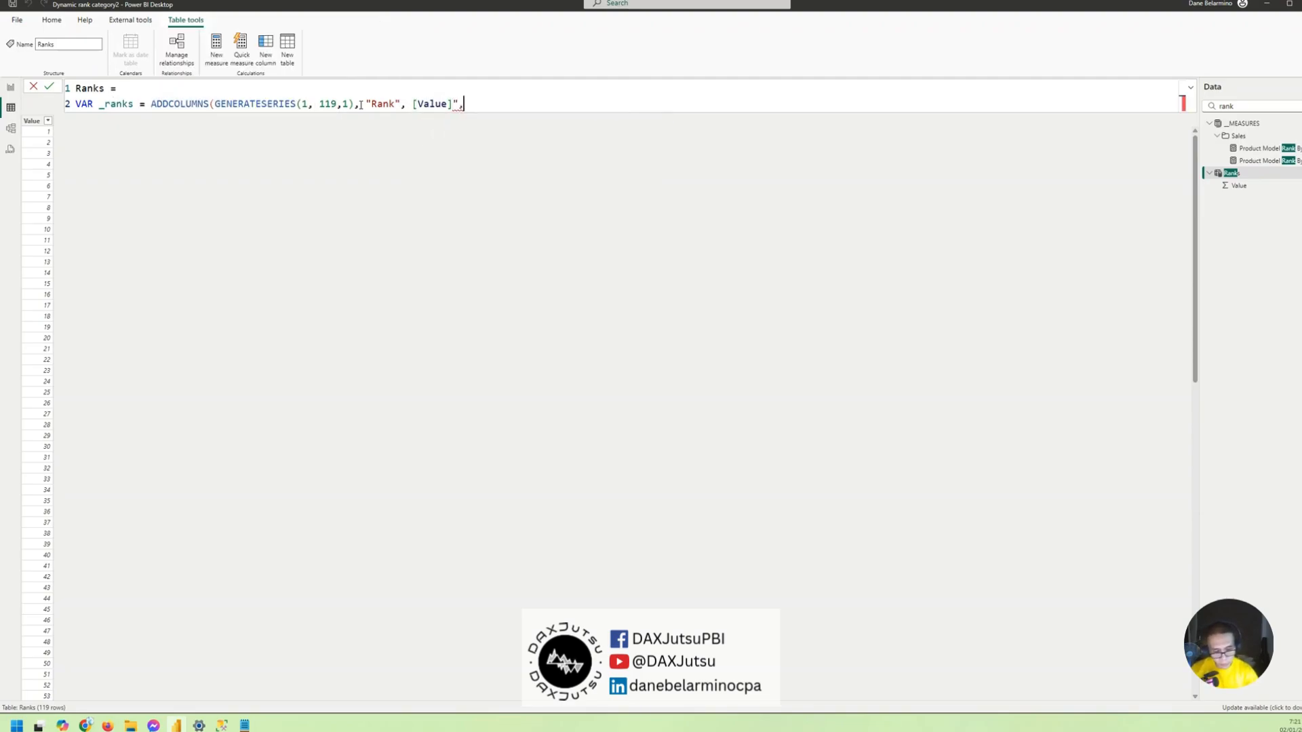
key(BackSpace)
key(BackSpace)
key(BackSpace)
key(BackSpace)
- Add a "Category" column with the value "Top Models" to the ADDCOLUMNS expression and close it
text(, "Catego)
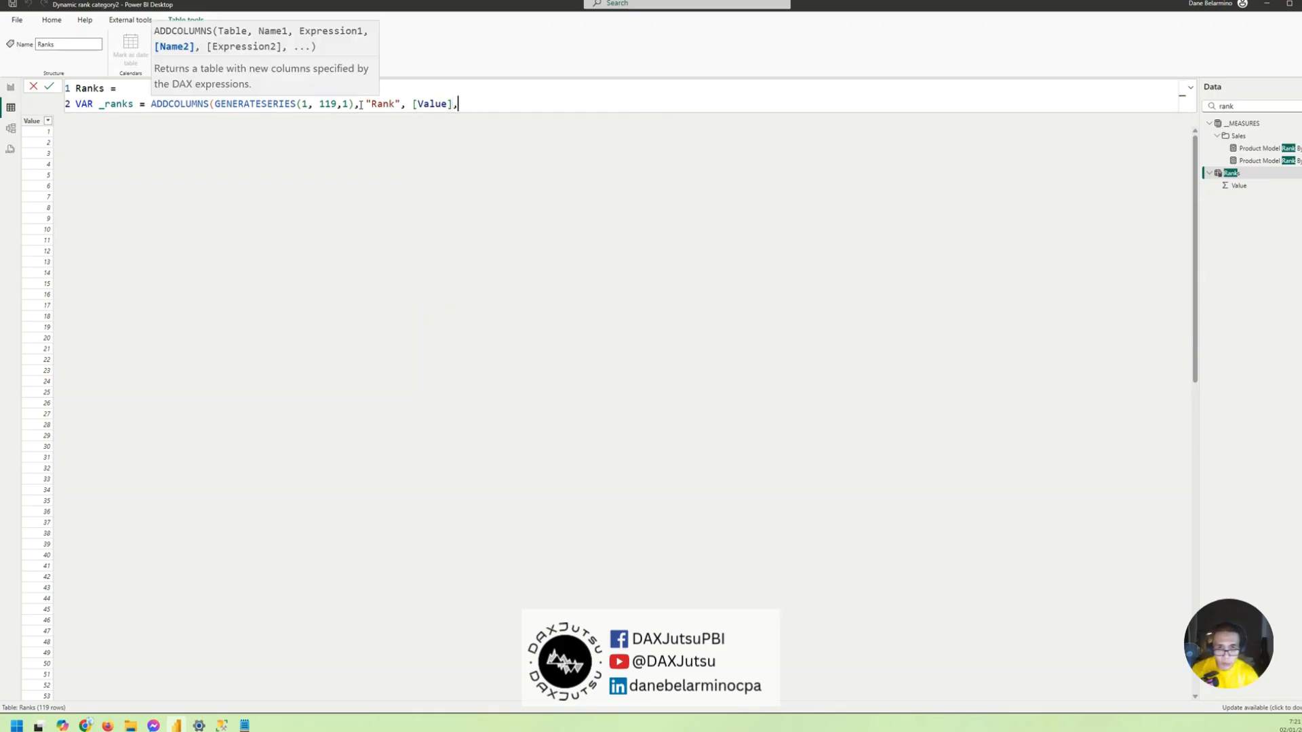
text(ry",)
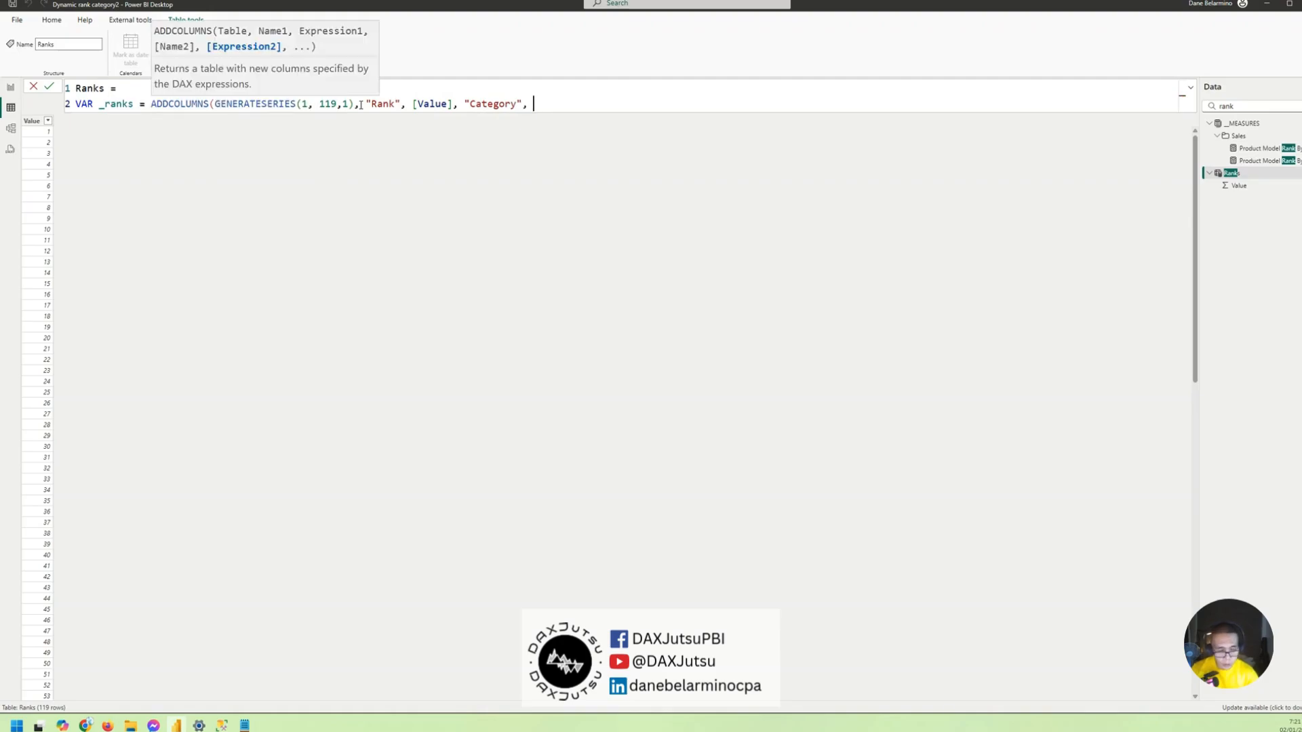
text( "Top Models")
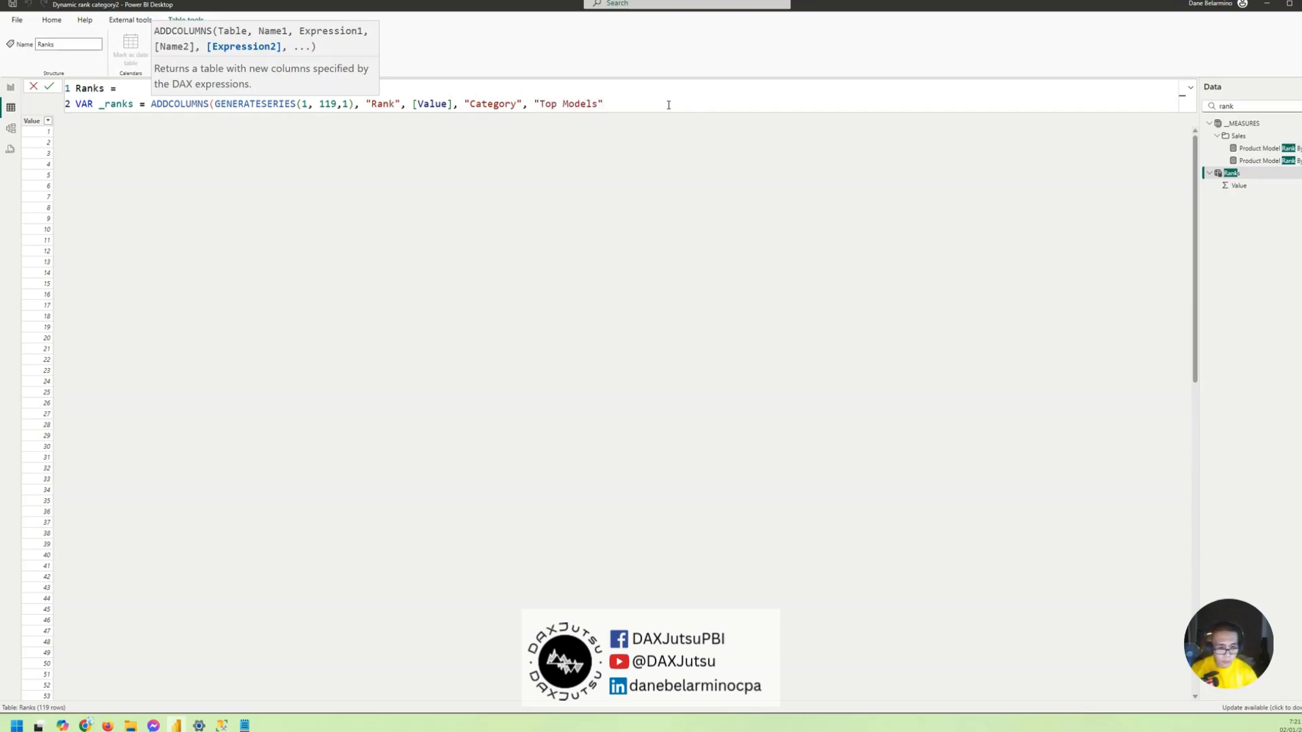
text())
- Return the _ranks variable at the end of the Ranks formula and commit the formula
key(shift+Return)
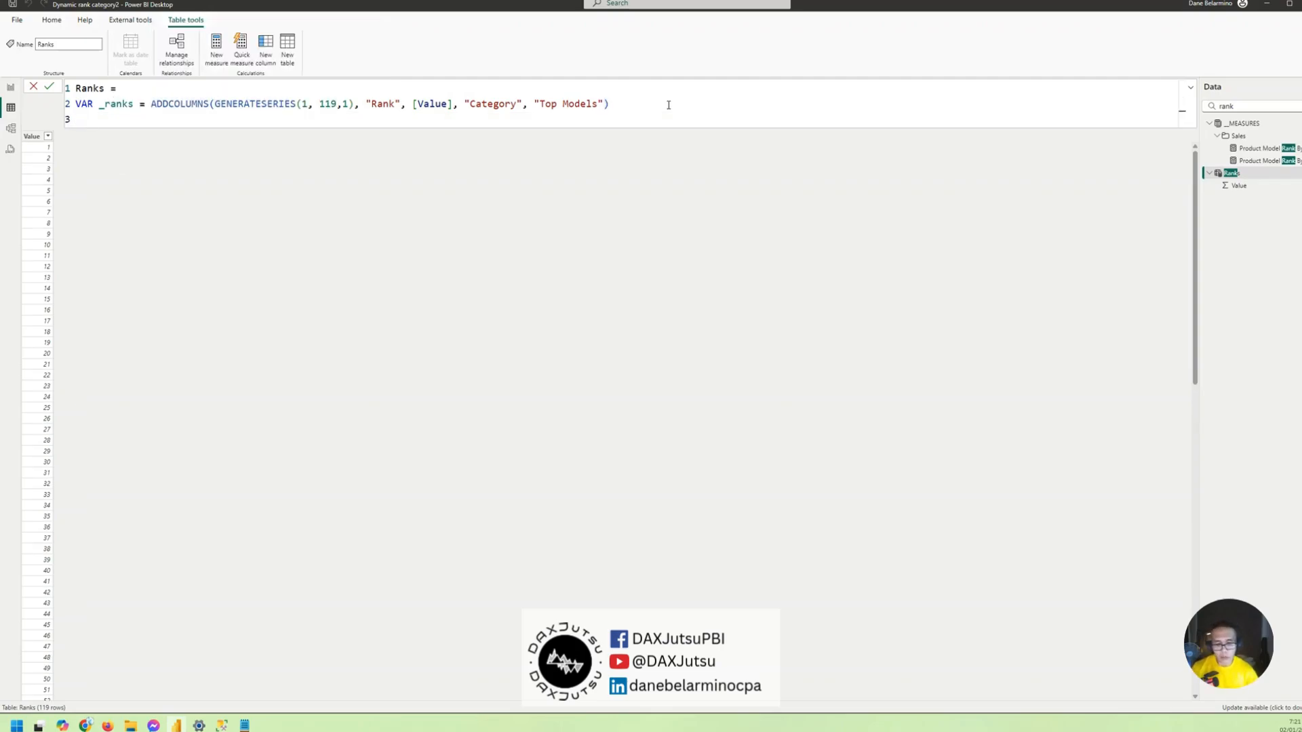
text(return)
key(shift+Return)
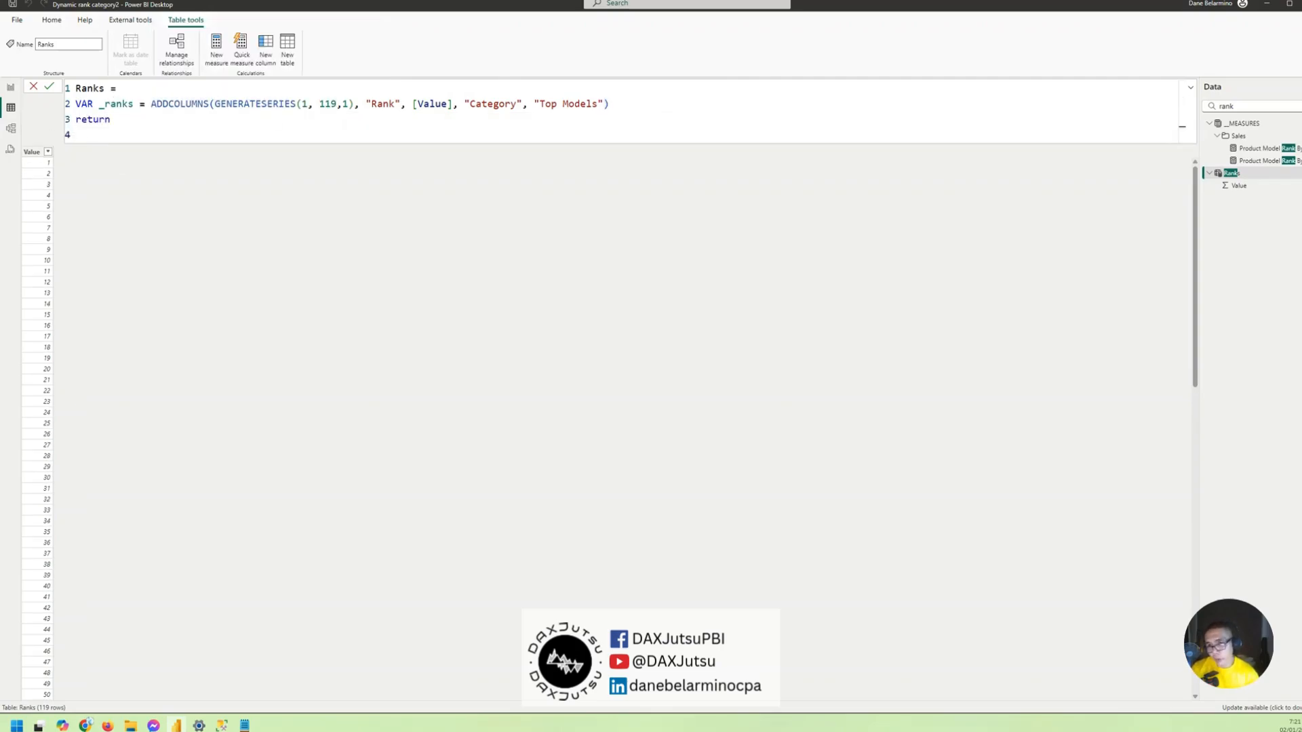
double_click(116, 104)
key(ctrl+c)
click(99, 136)
key(ctrl+v)
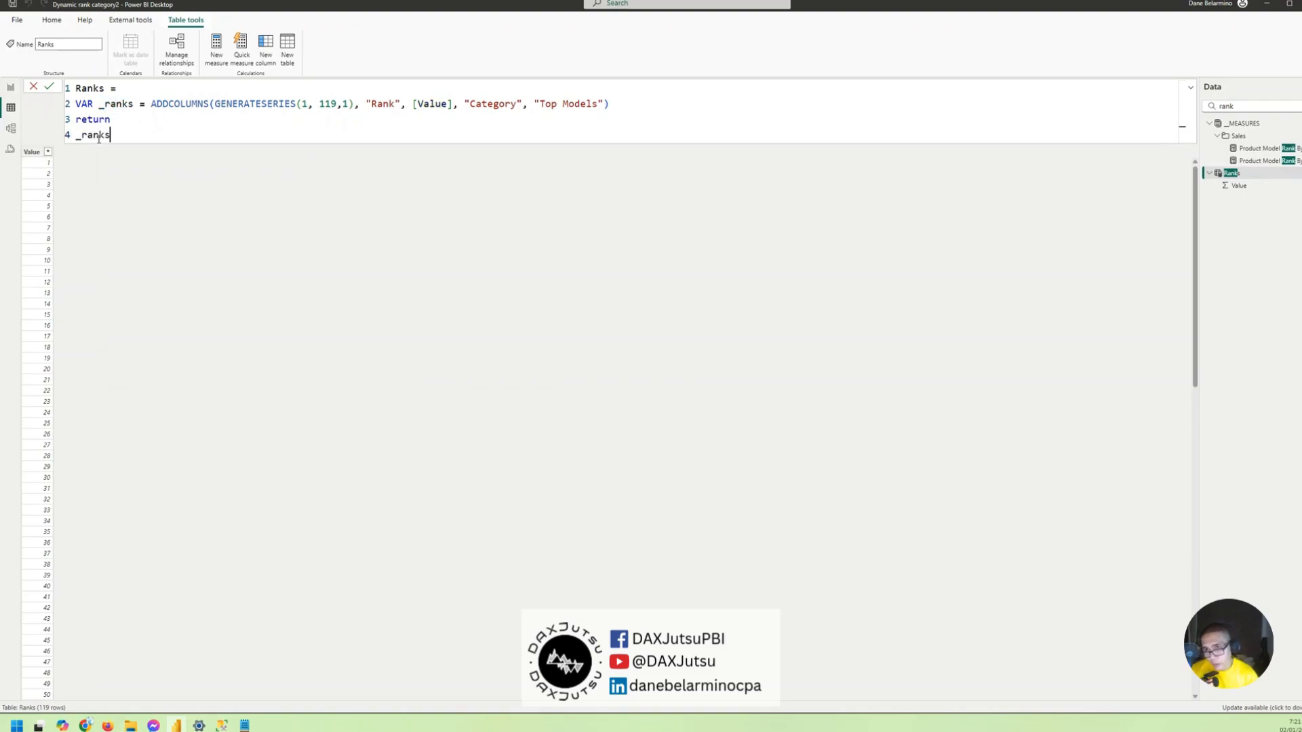
key(Return)
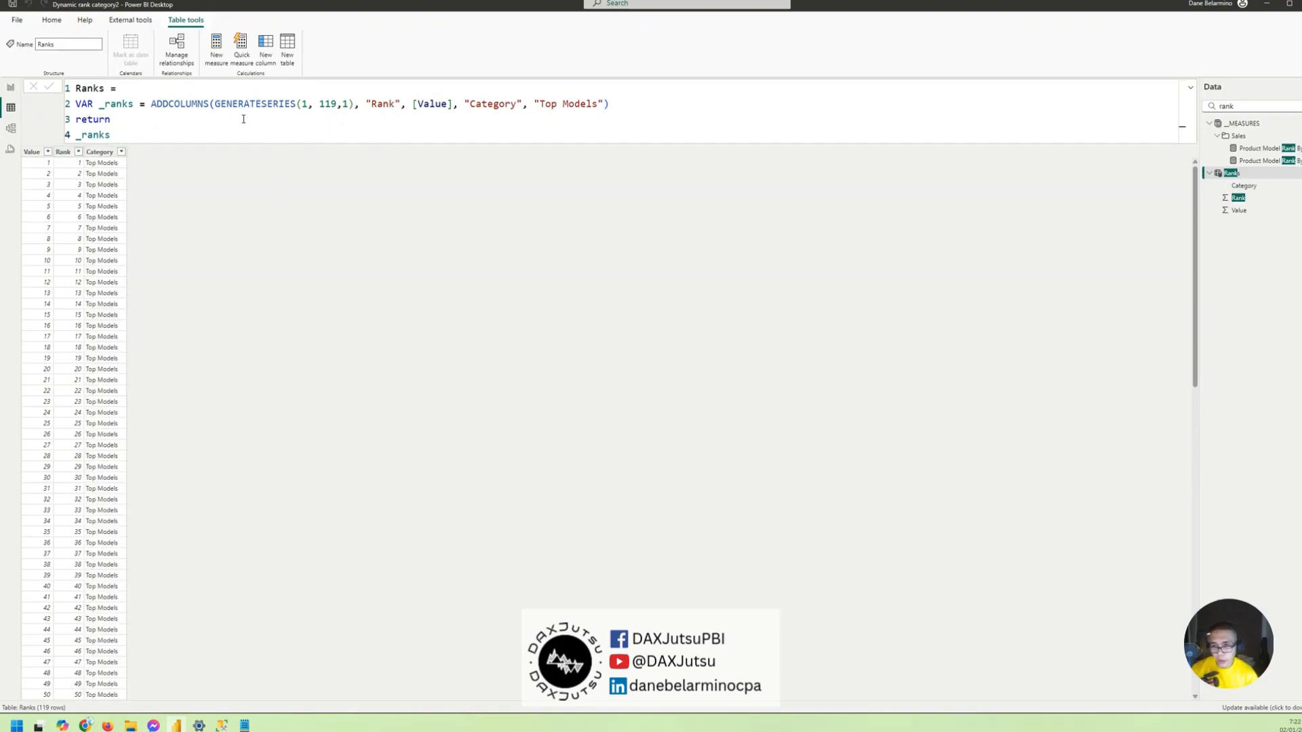
- Declare a second variable named _other on a new line between the _ranks variable and the return statement
click(610, 104)
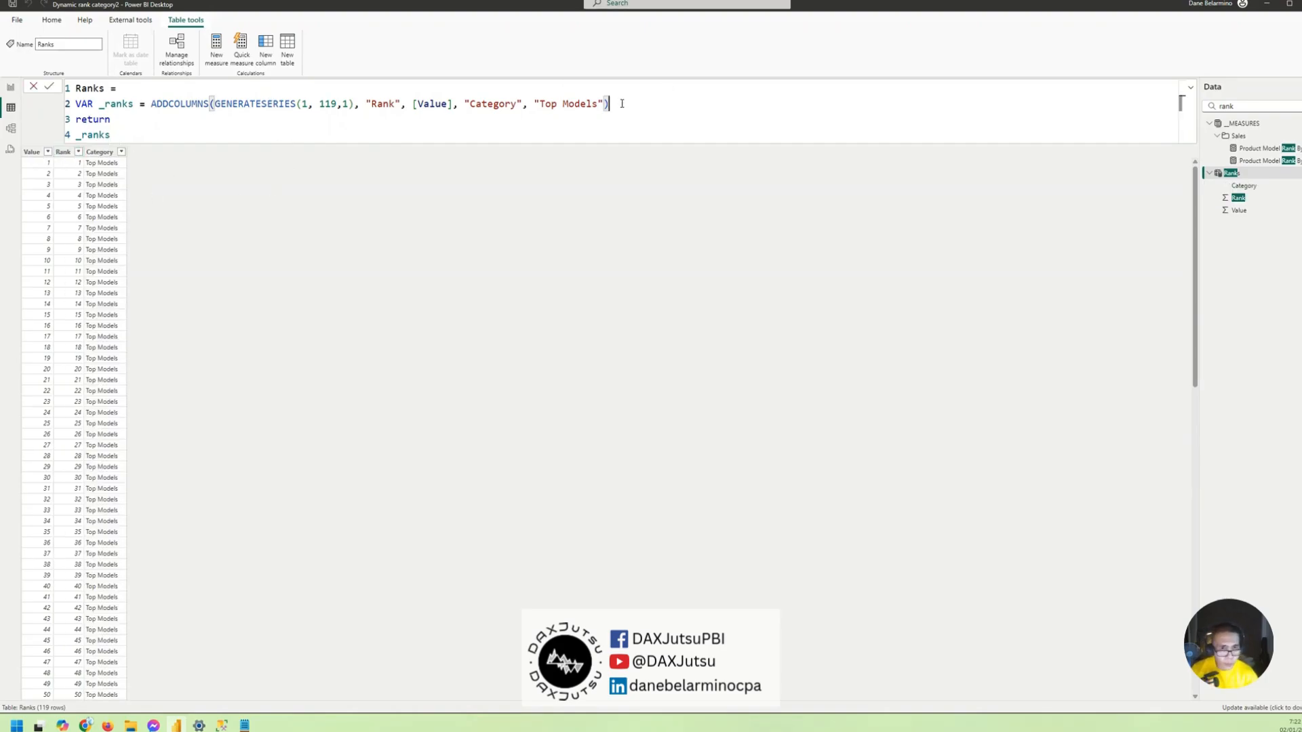
key(shift+Return)
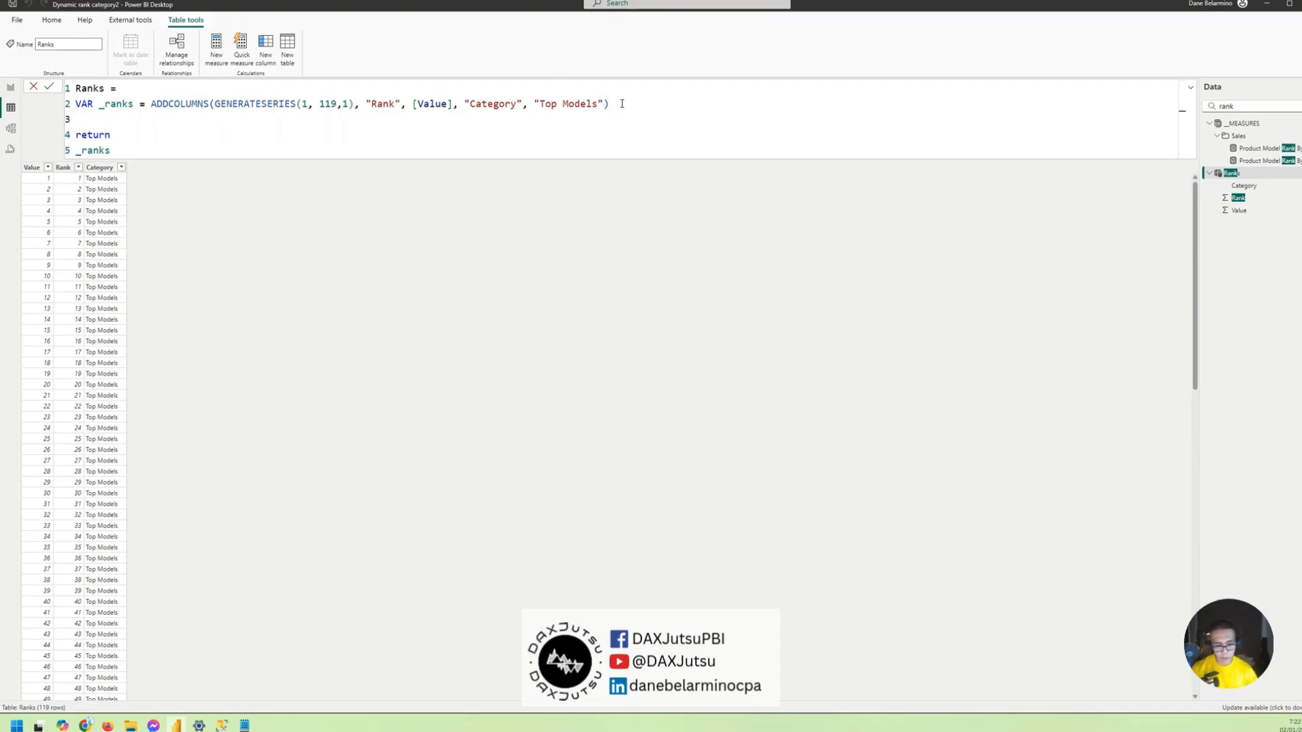
text(Ve)
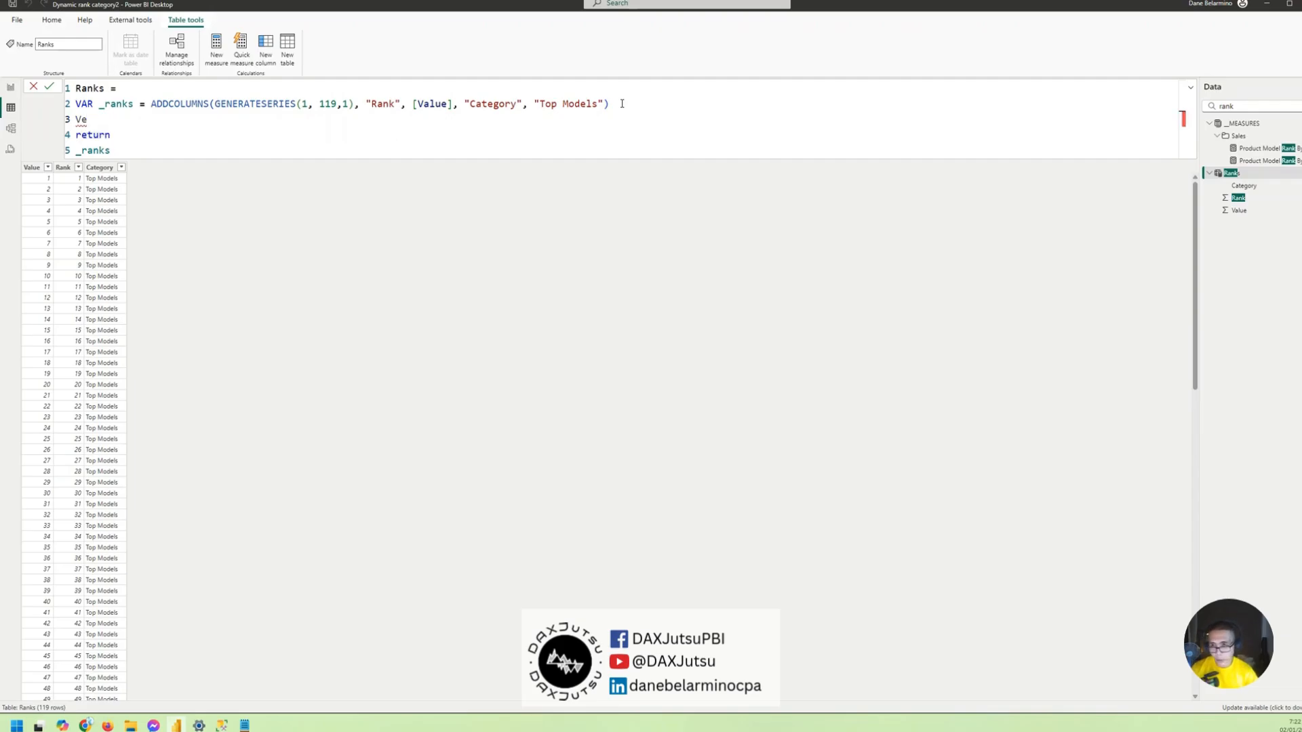
key(BackSpace)
text(AR _)
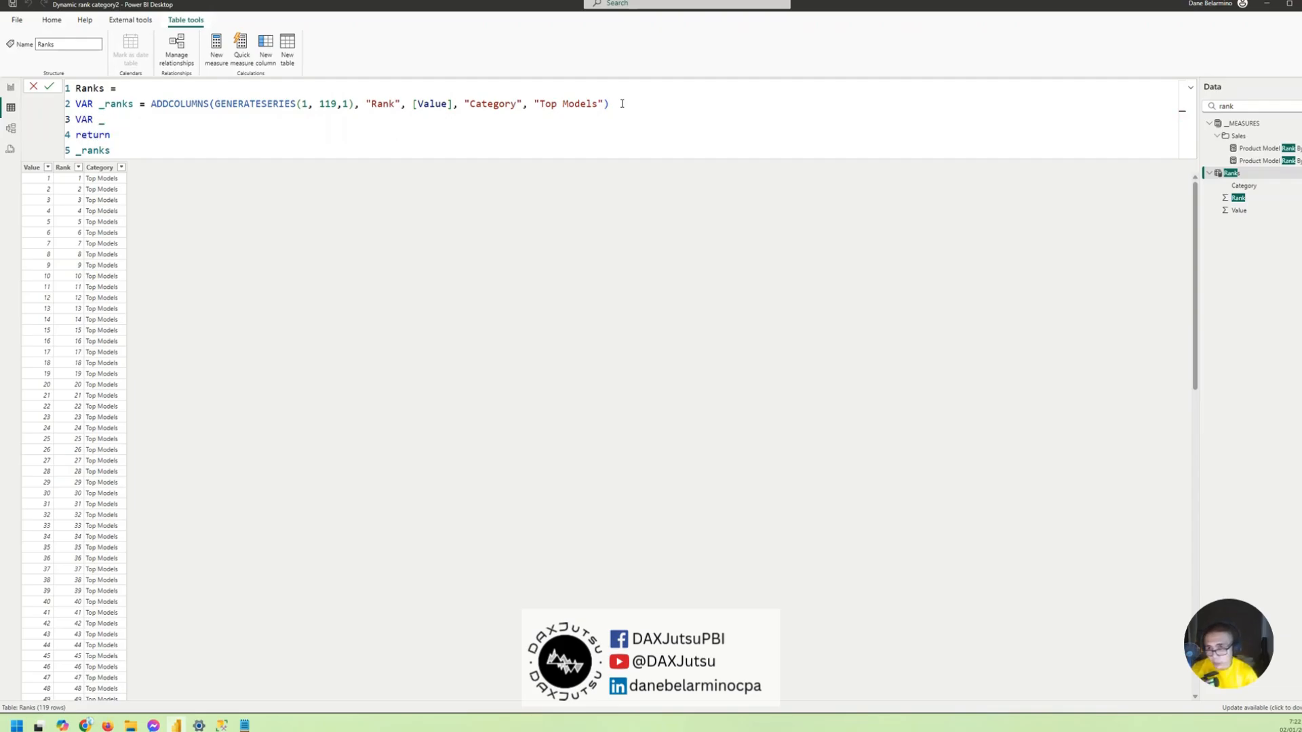
text(OTHER)
key(BackSpace)
key(BackSpace)
key(BackSpace)
key(BackSpace)
text(other = )
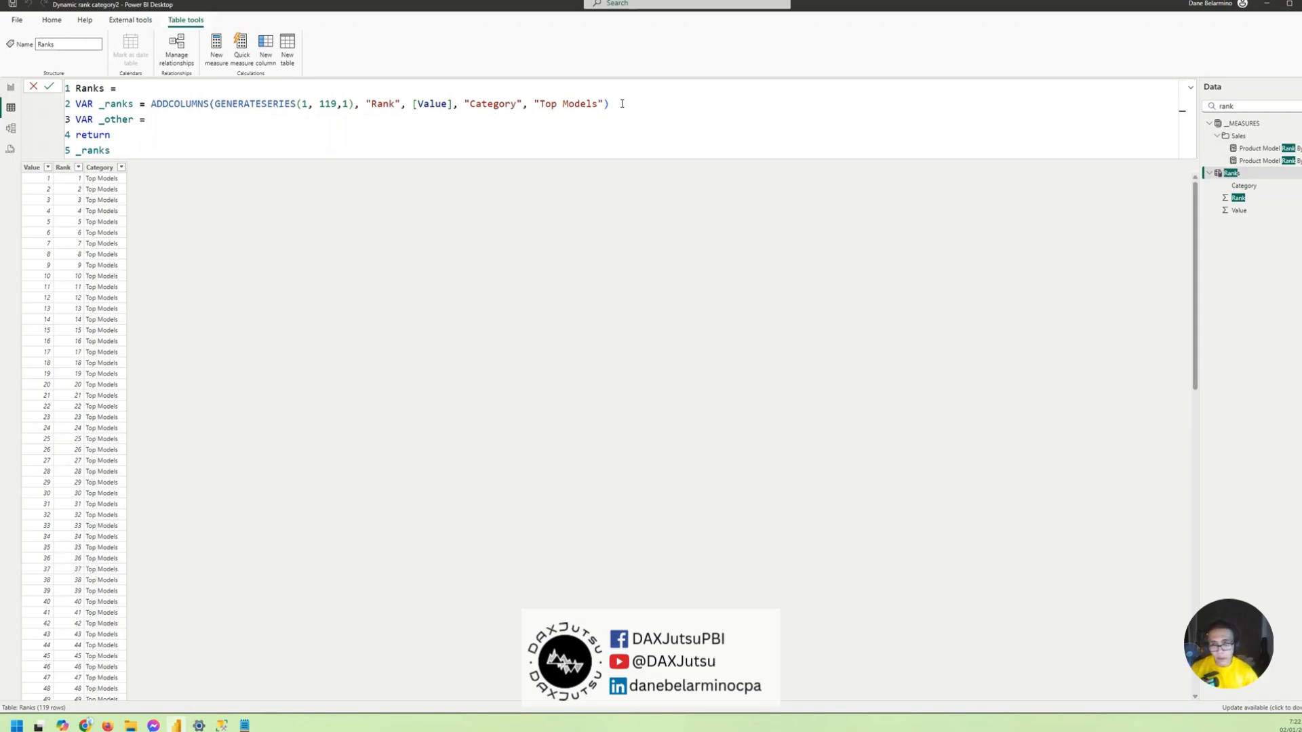
text(ROW ( ")
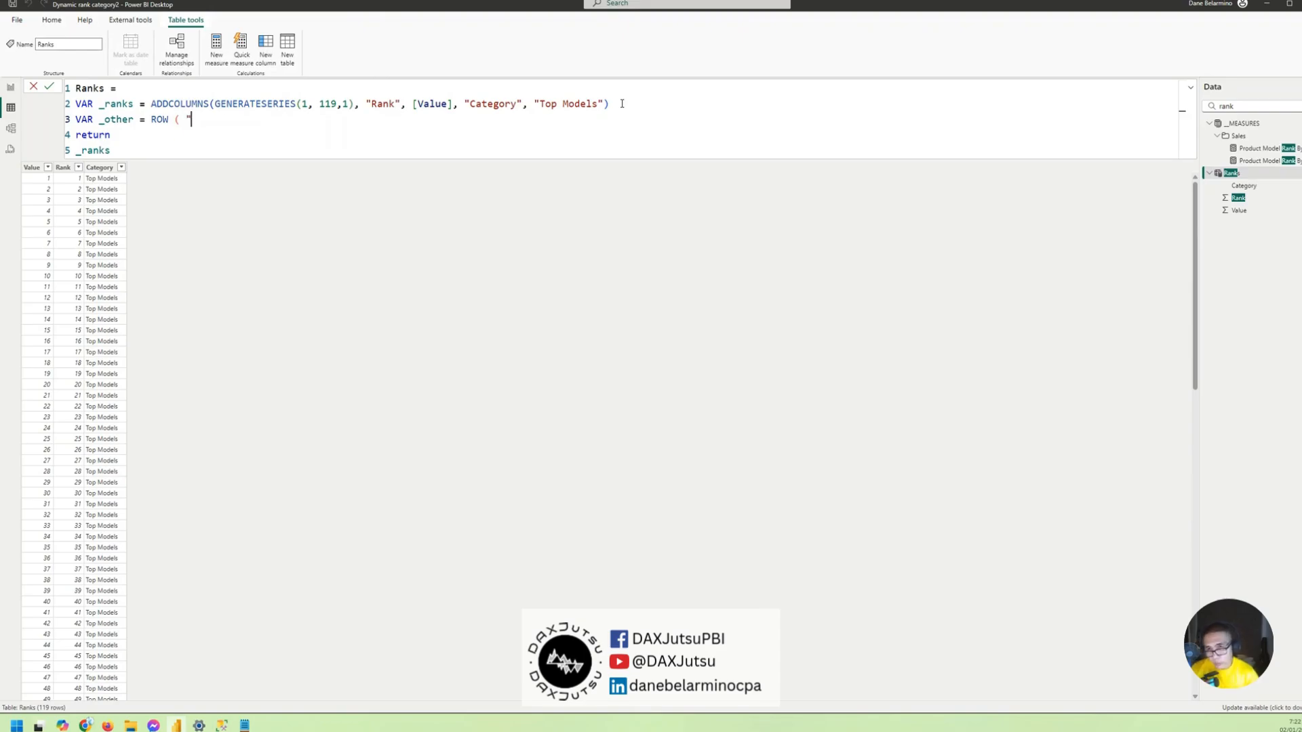
text(Value")
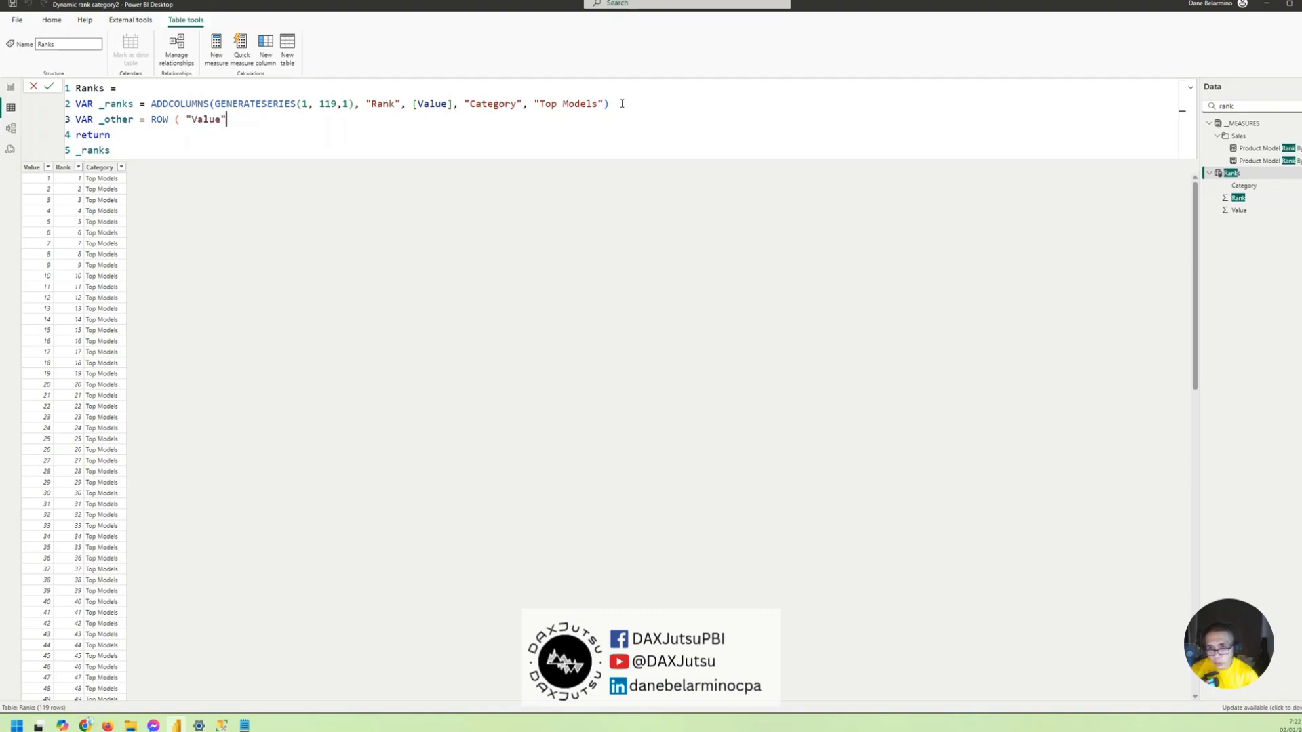
text(, 120,)
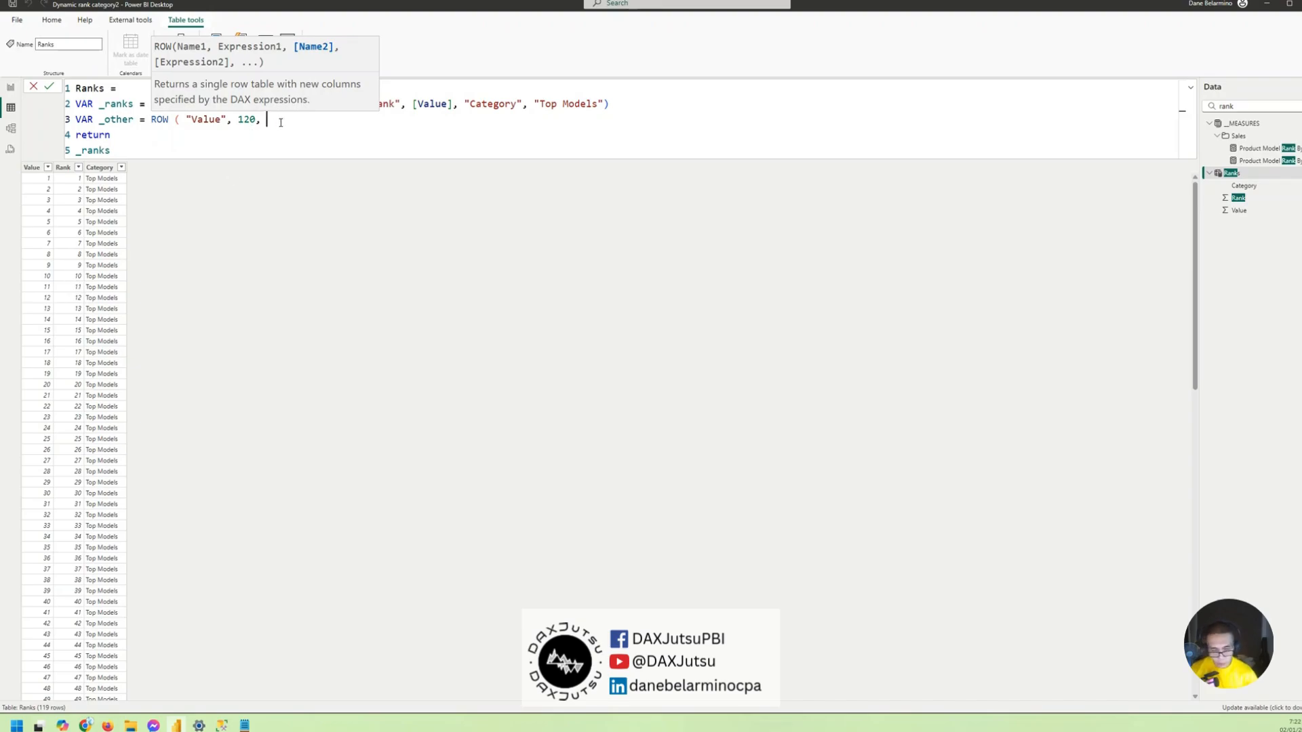
- Define _other with a ROW function whose first arguments are "Value", 120 and "Other"
text(Other)
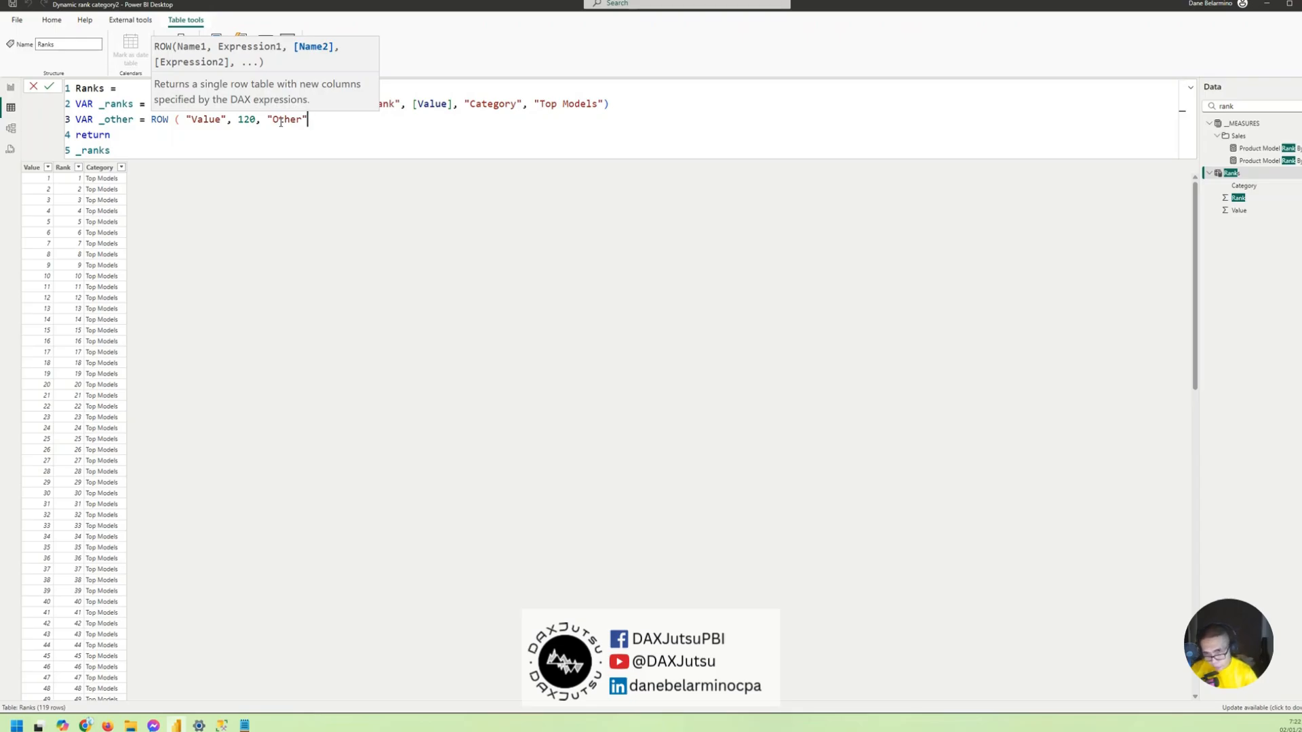
text(, )
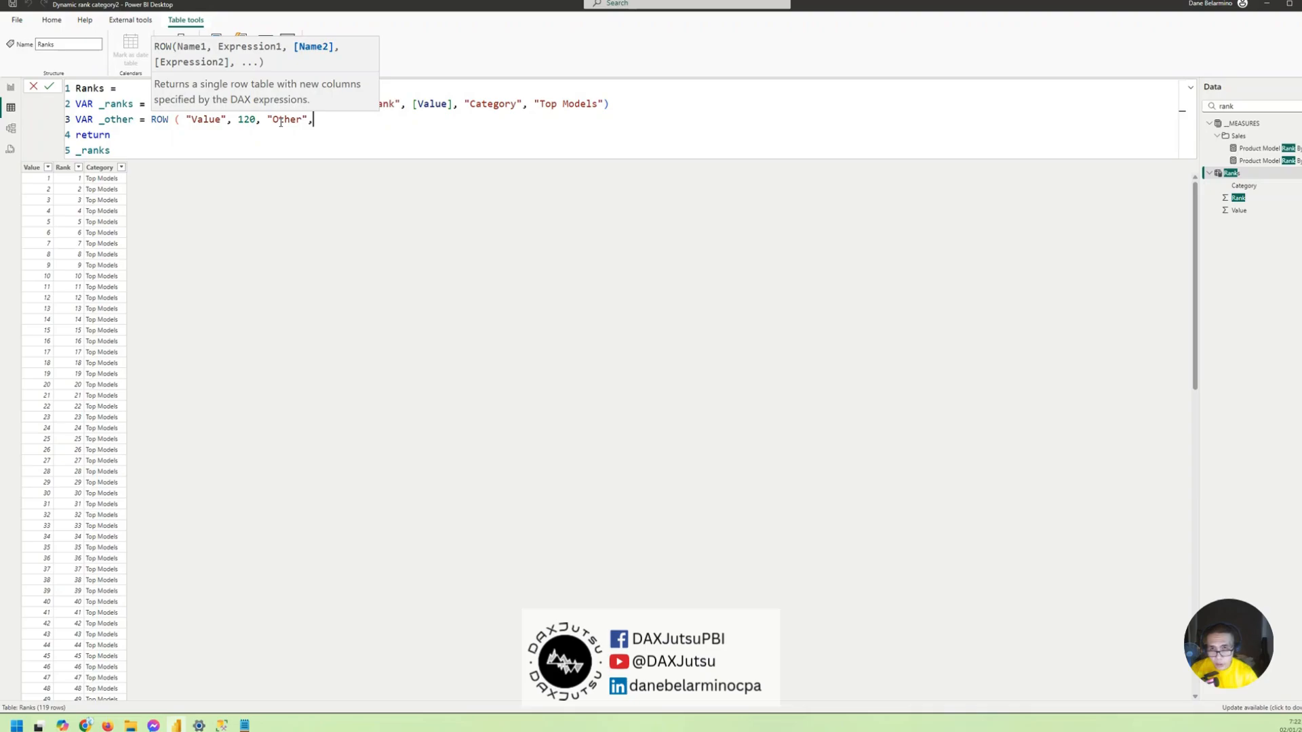
text(categ)
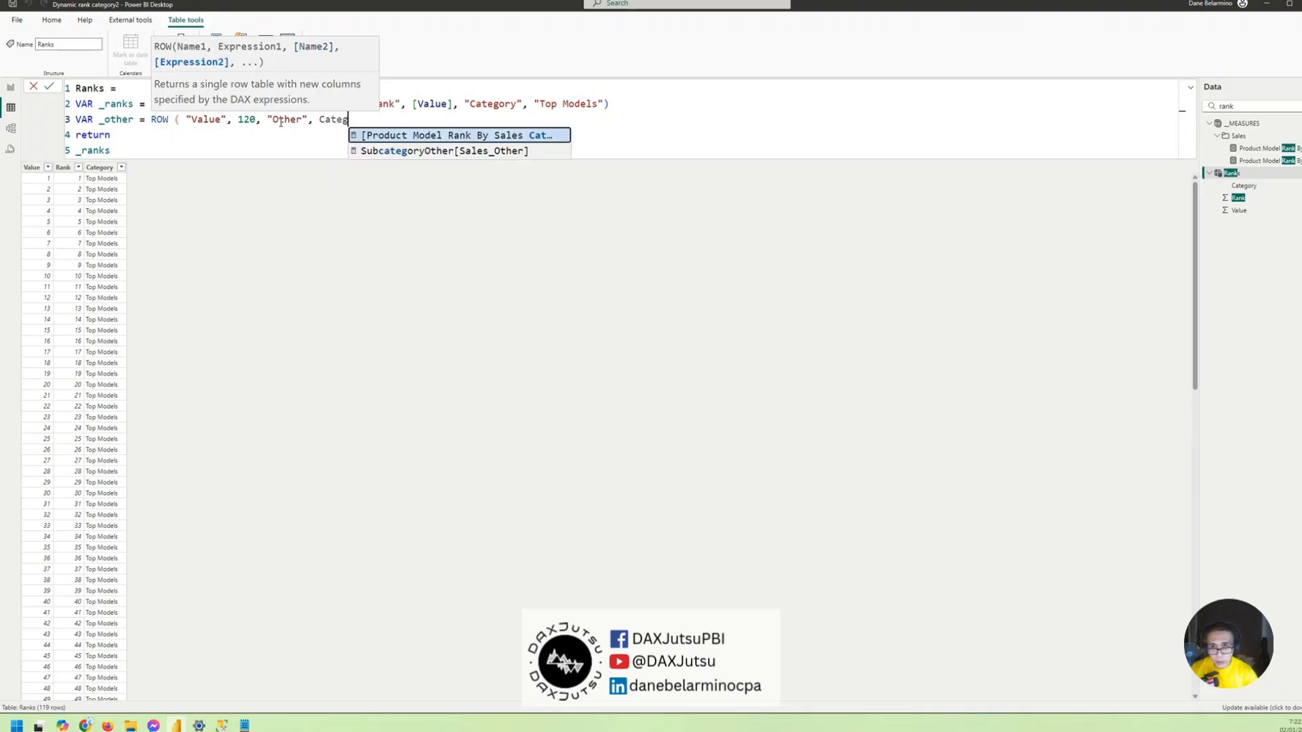
- Add a "Category" column with the value "Other" to the ROW expression and close it
key(BackSpace)
key(BackSpace)
key(BackSpace)
key(BackSpace)
key(BackSpace)
text("Category)
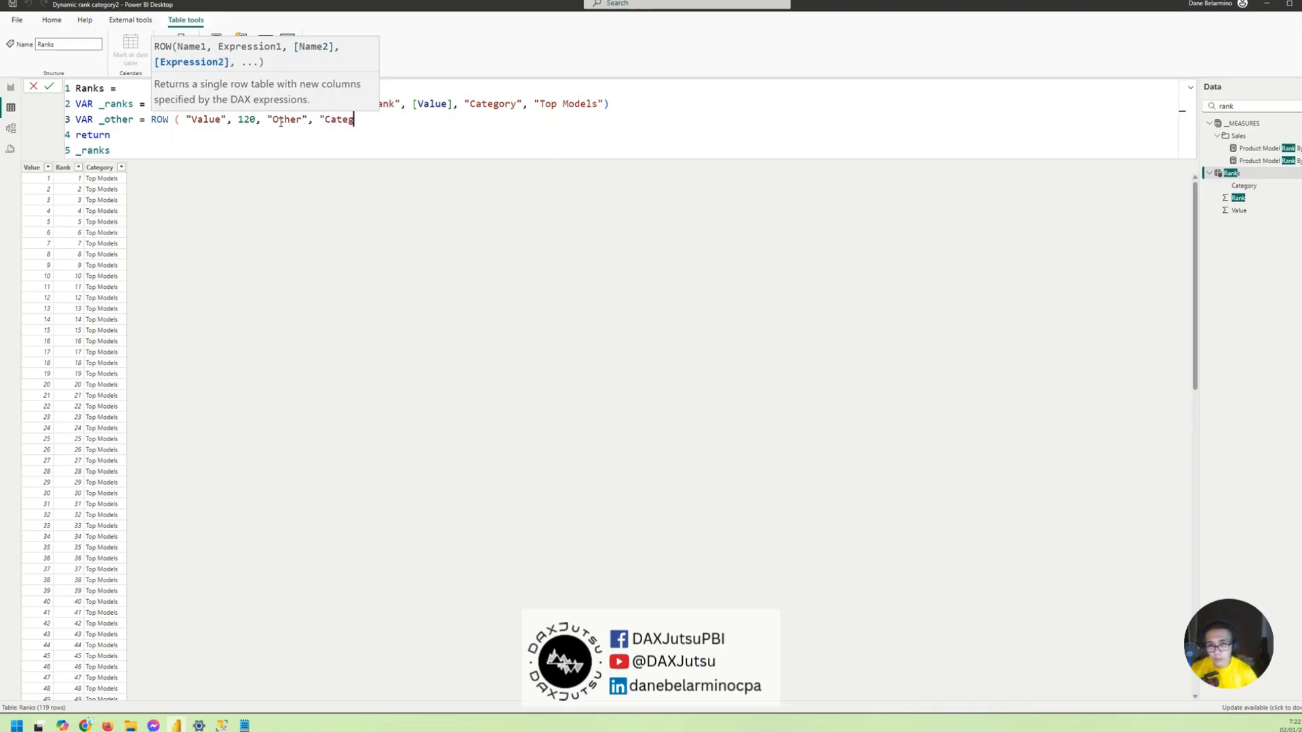
key(shift+Return)
text(,)
key(BackSpace)
key(BackSpace)
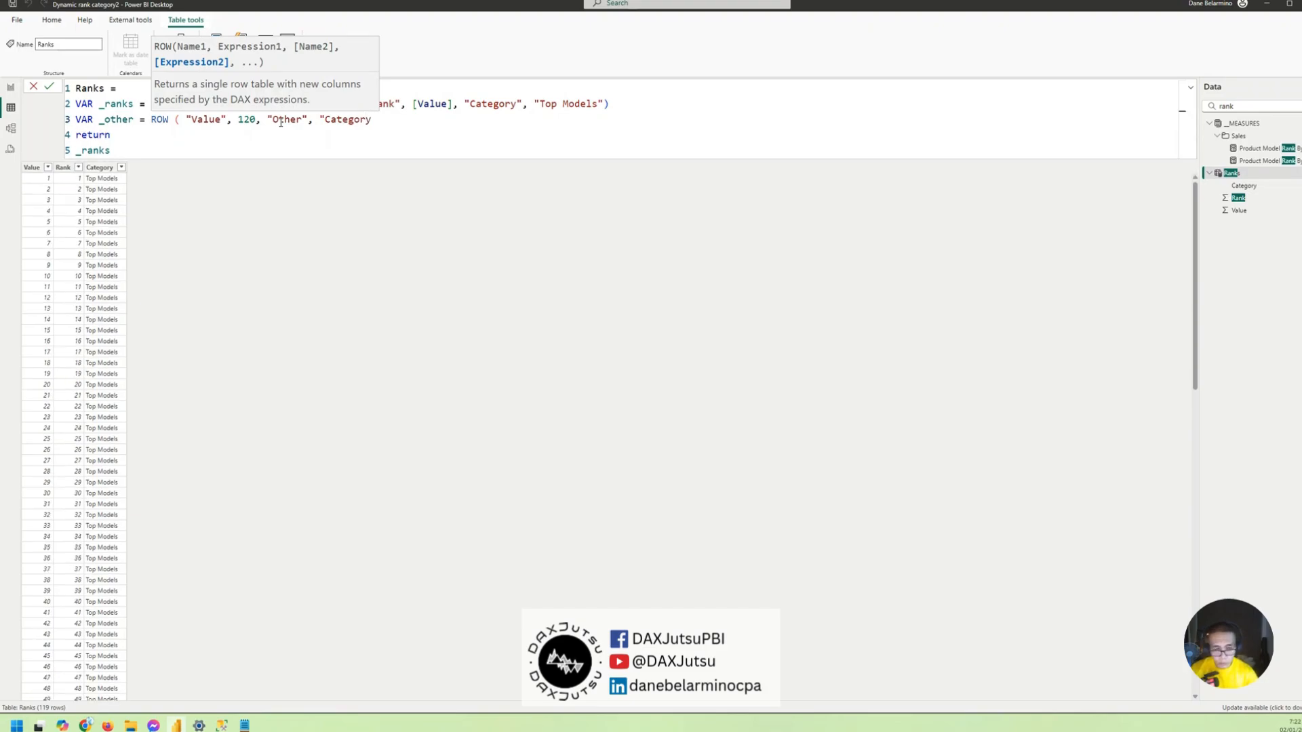
text(", ")
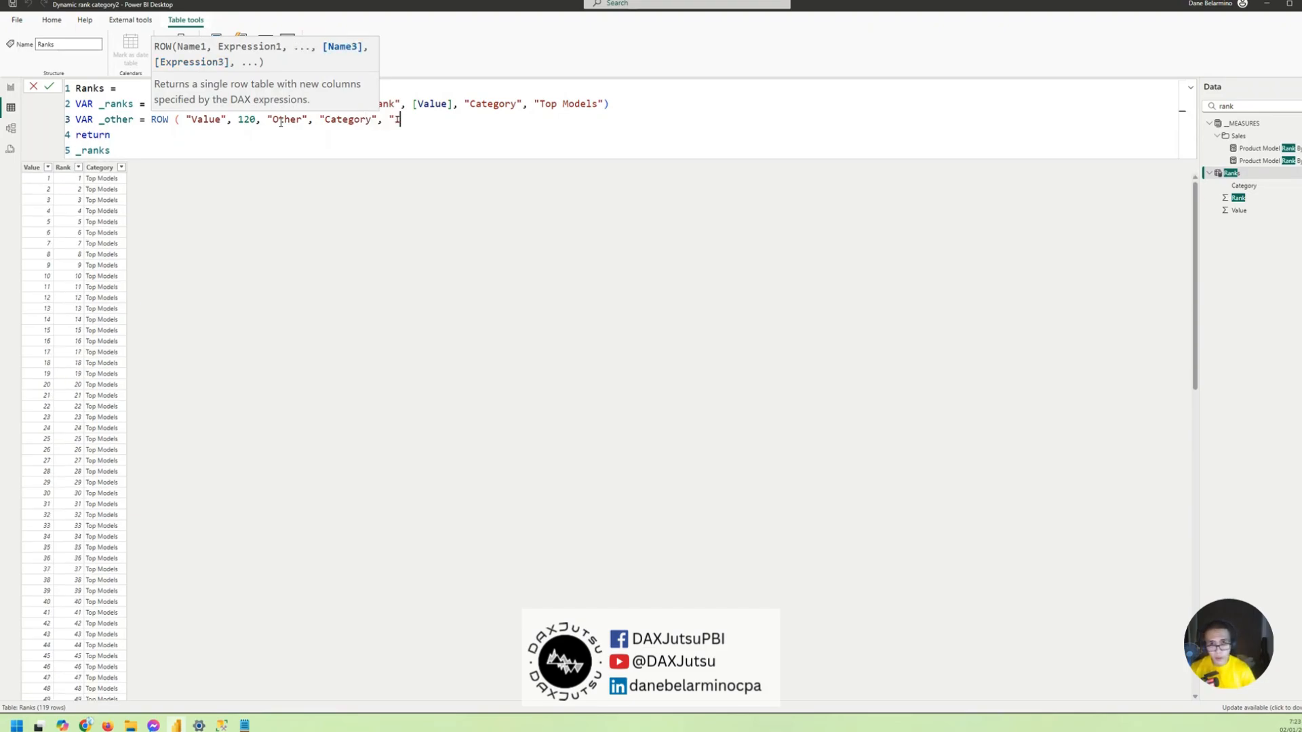
text(Other"))
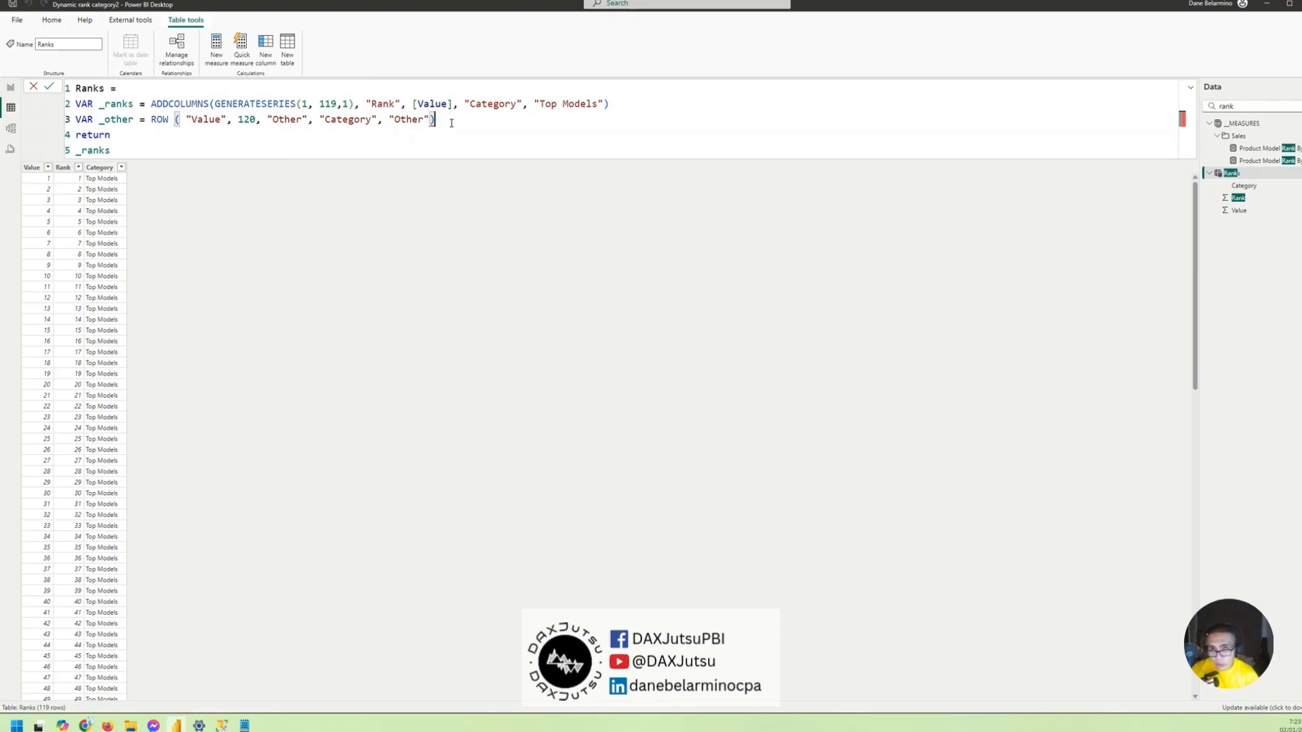
- Insert the missing column name "Rank" before the first "Other" value in the ROW expression
click(317, 124)
text("Rank)
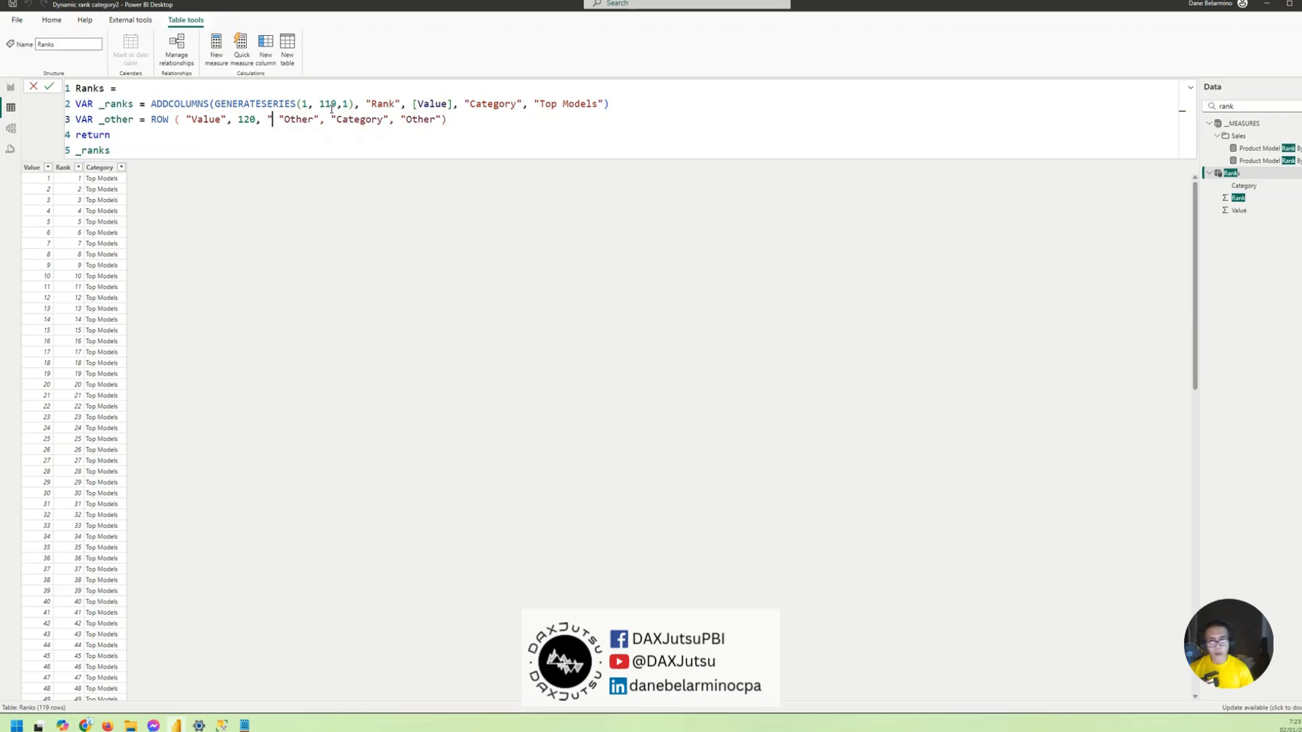
key(shift+Return)
text(,)
key(BackSpace)
key(BackSpace)
key(BackSpace)
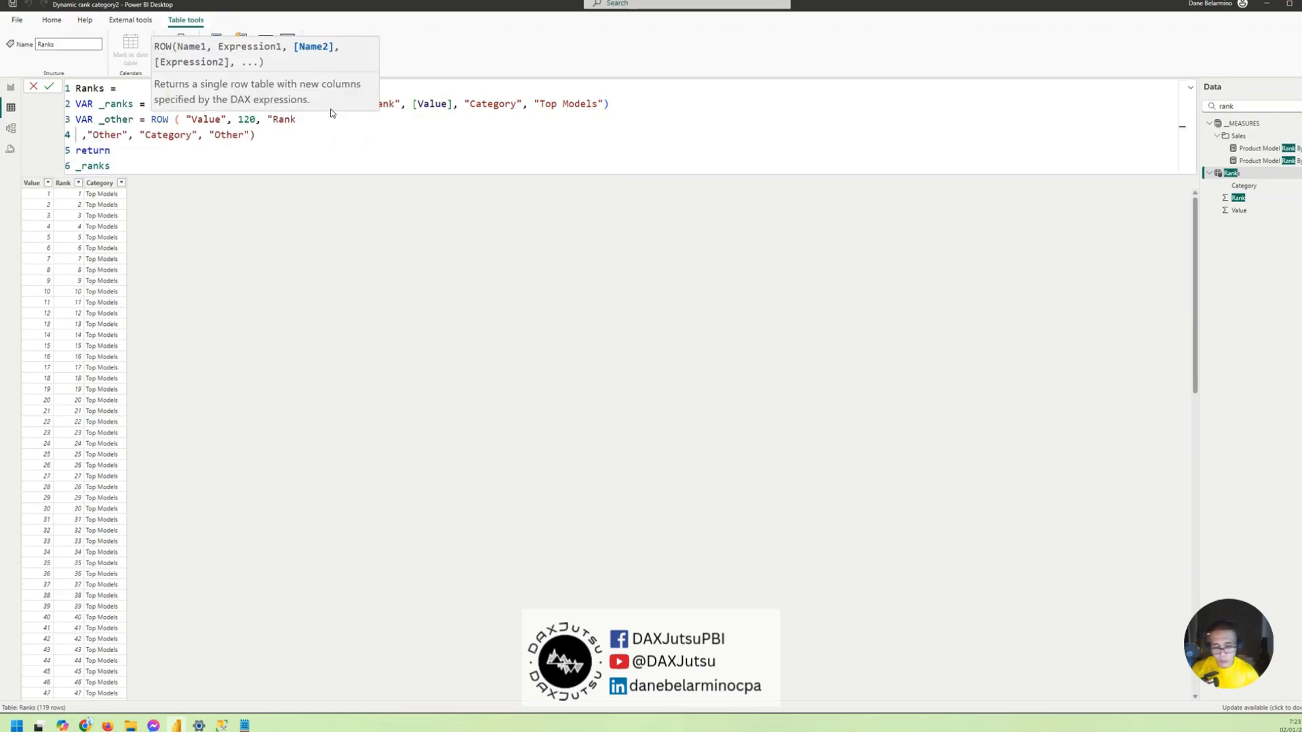
text(", "Other", "Category", "Other)
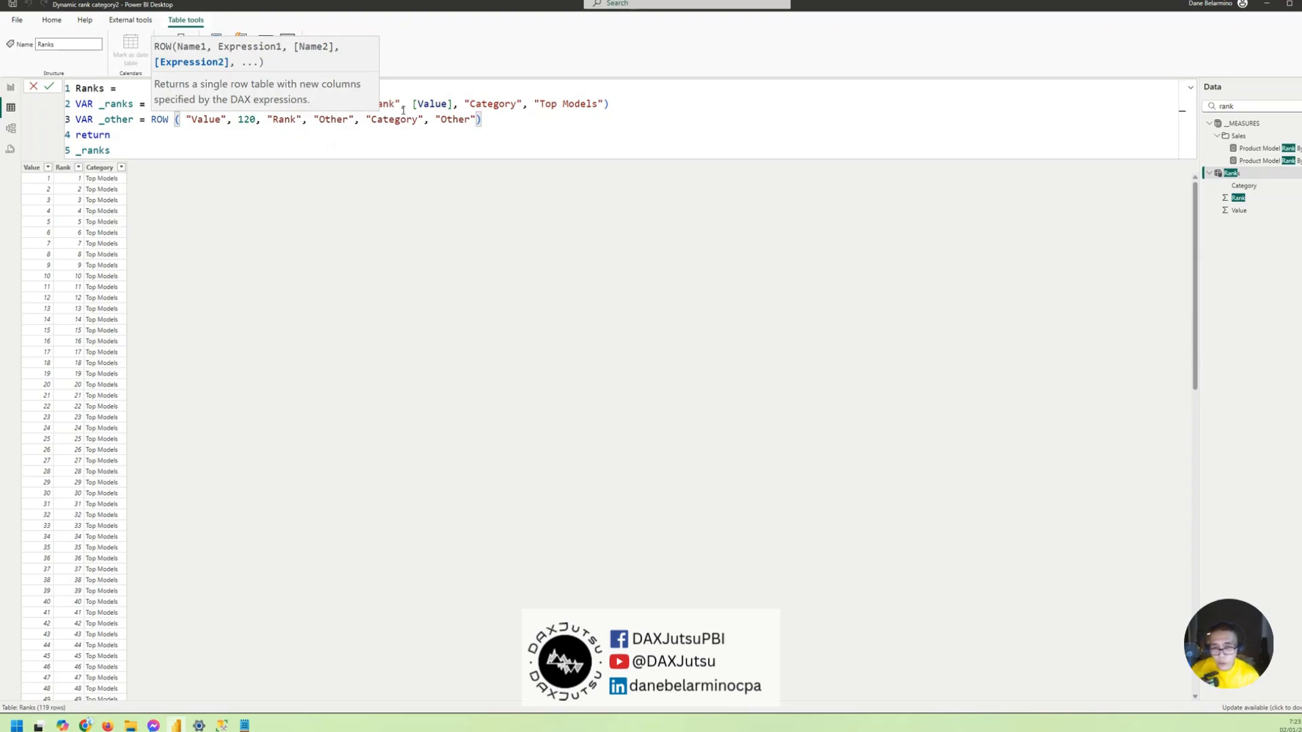
click(522, 126)
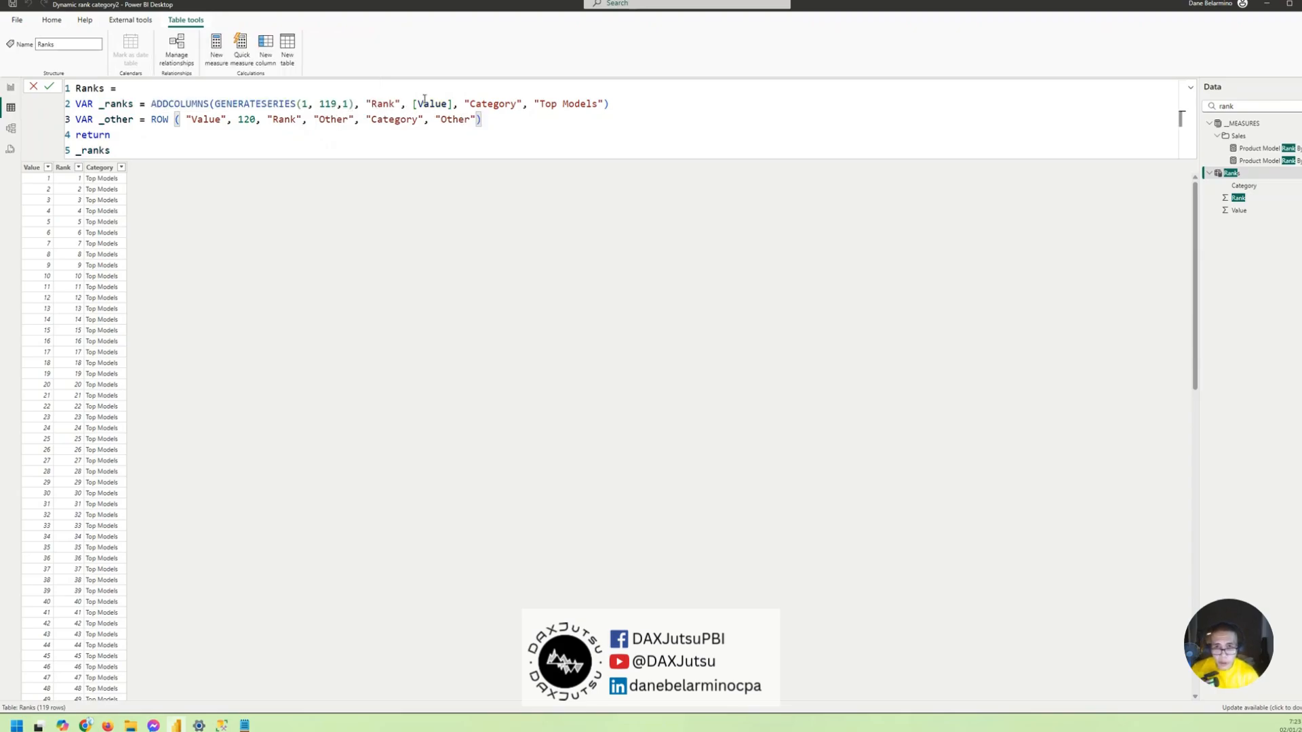
- Return _other instead of _ranks in the Ranks formula and commit it
double_click(110, 119)
key(ctrl+c)
double_click(91, 150)
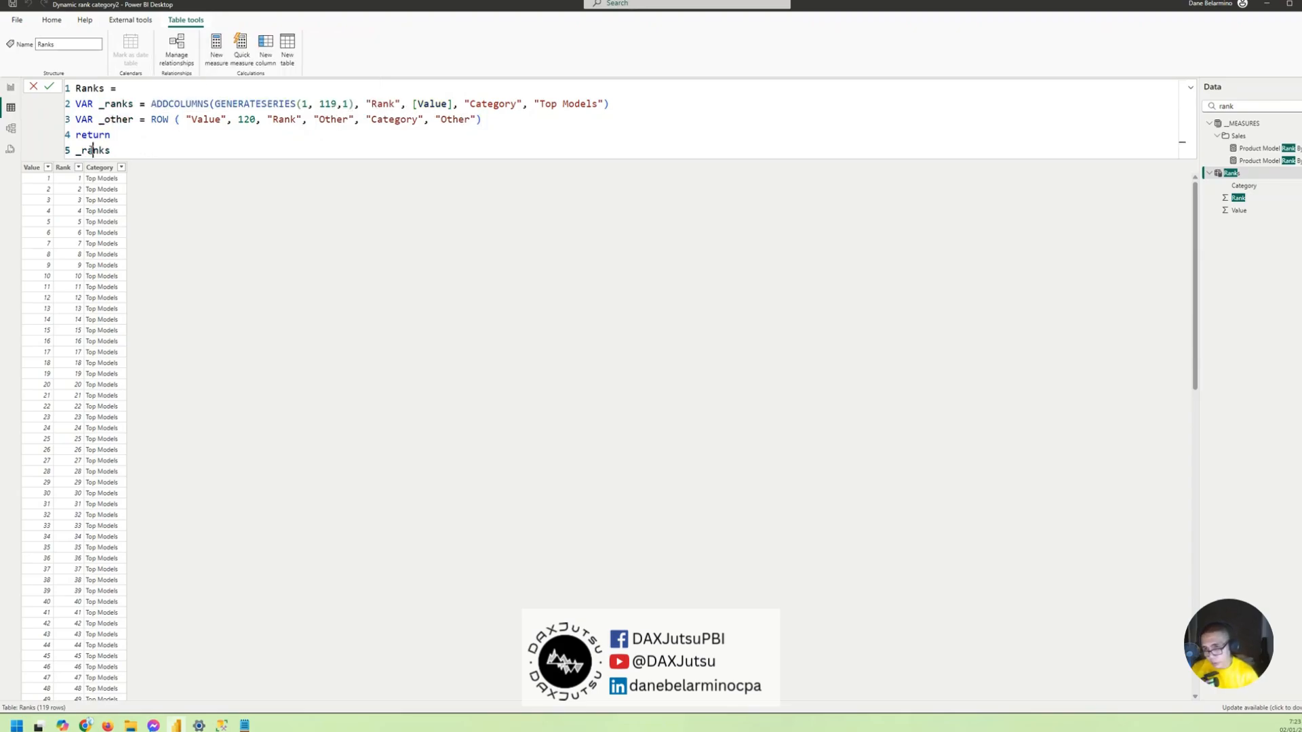
key(ctrl+v)
key(Return)
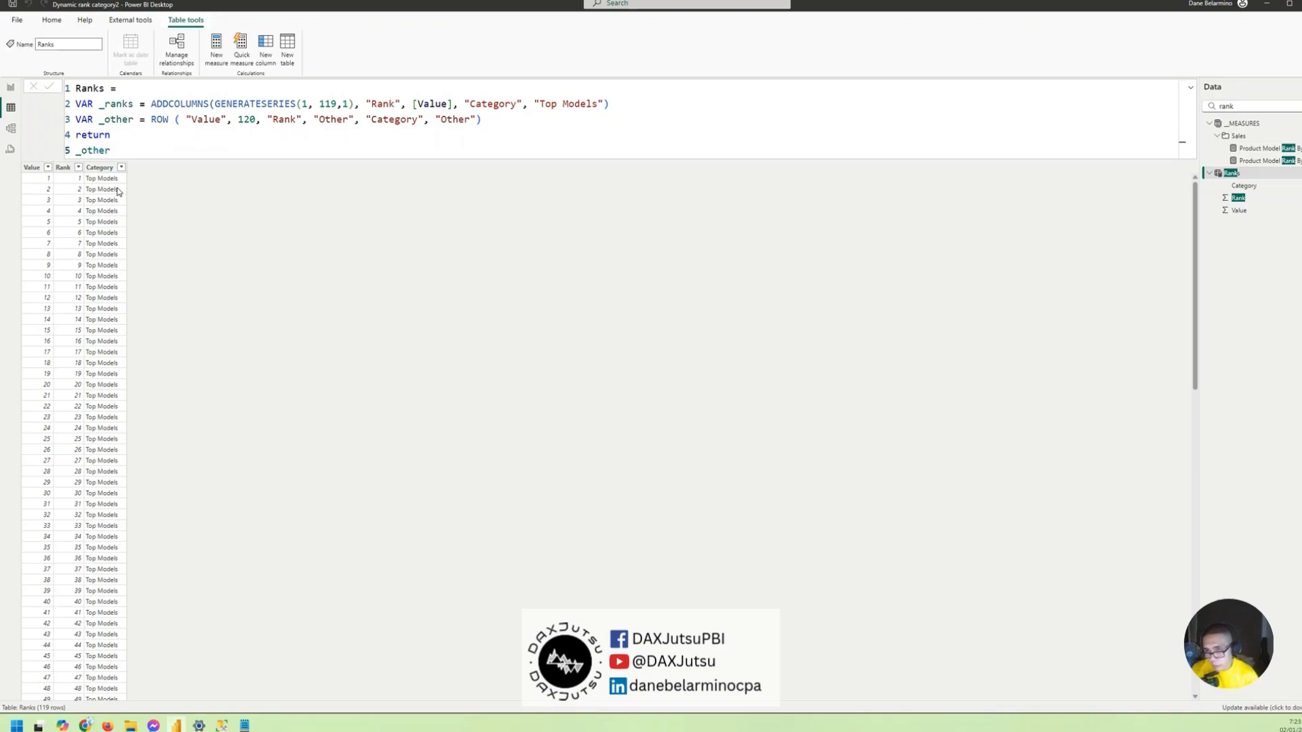
- Start a UNION function in front of _other in the return expression
click(76, 151)
text(UNION()
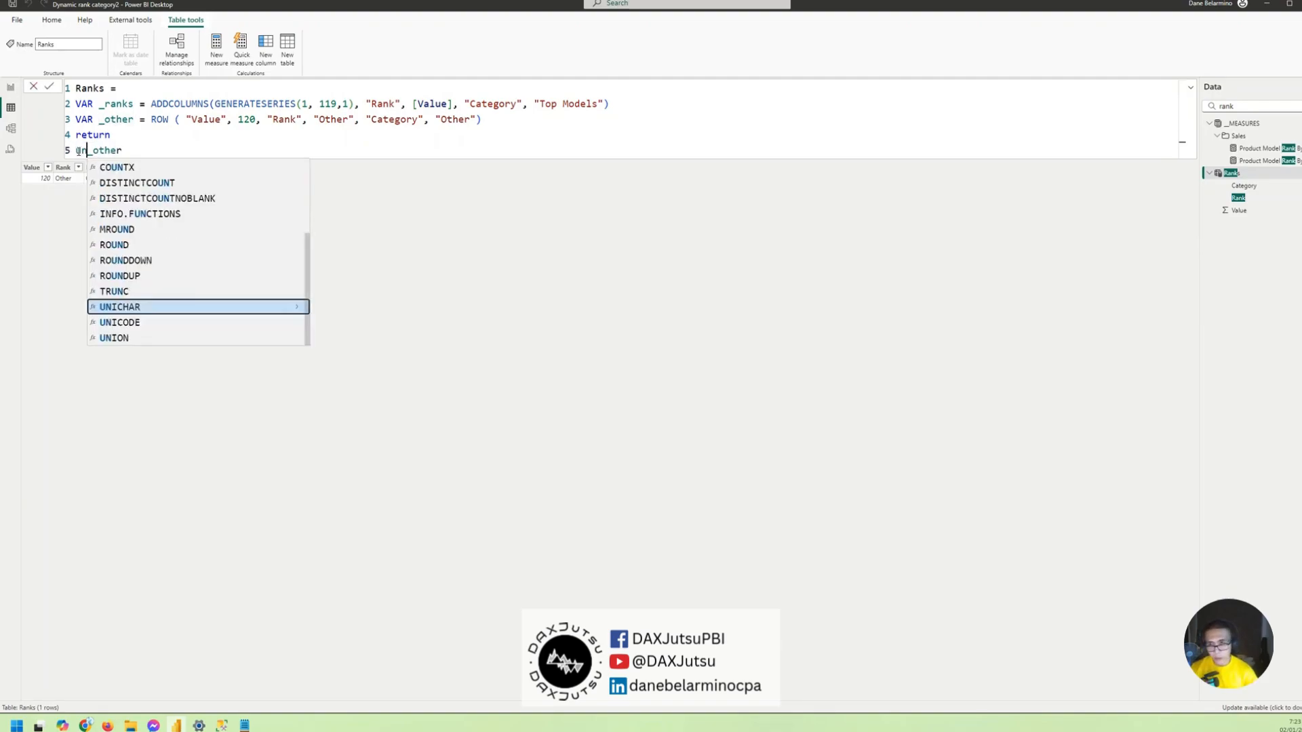
click(155, 153)
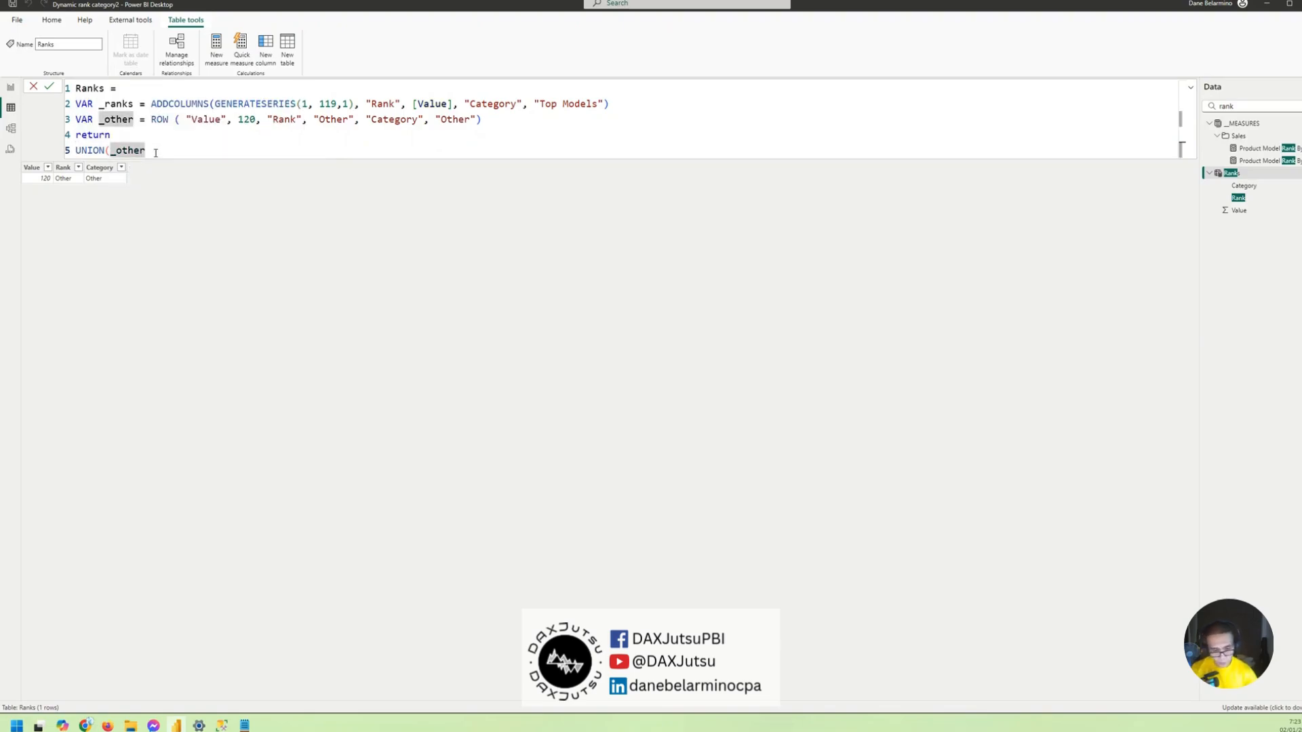
text(,)
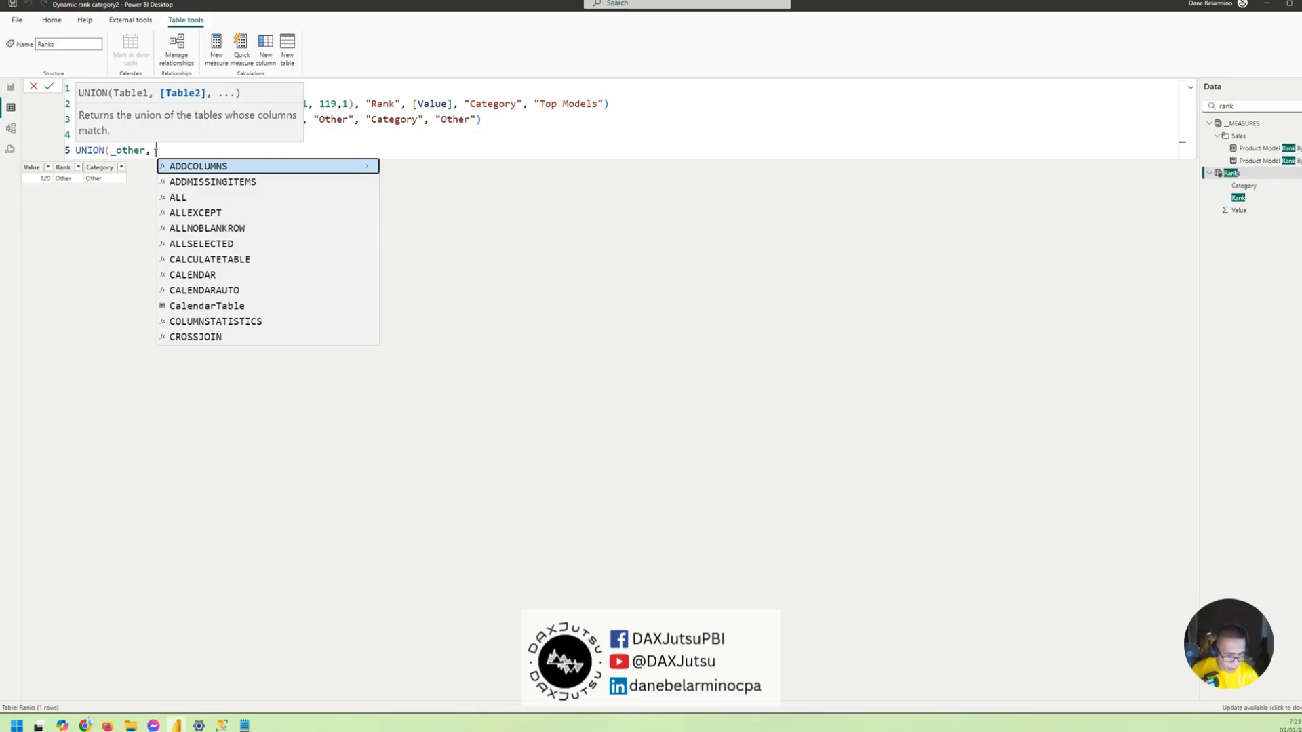
key(BackSpace)
key(BackSpace)
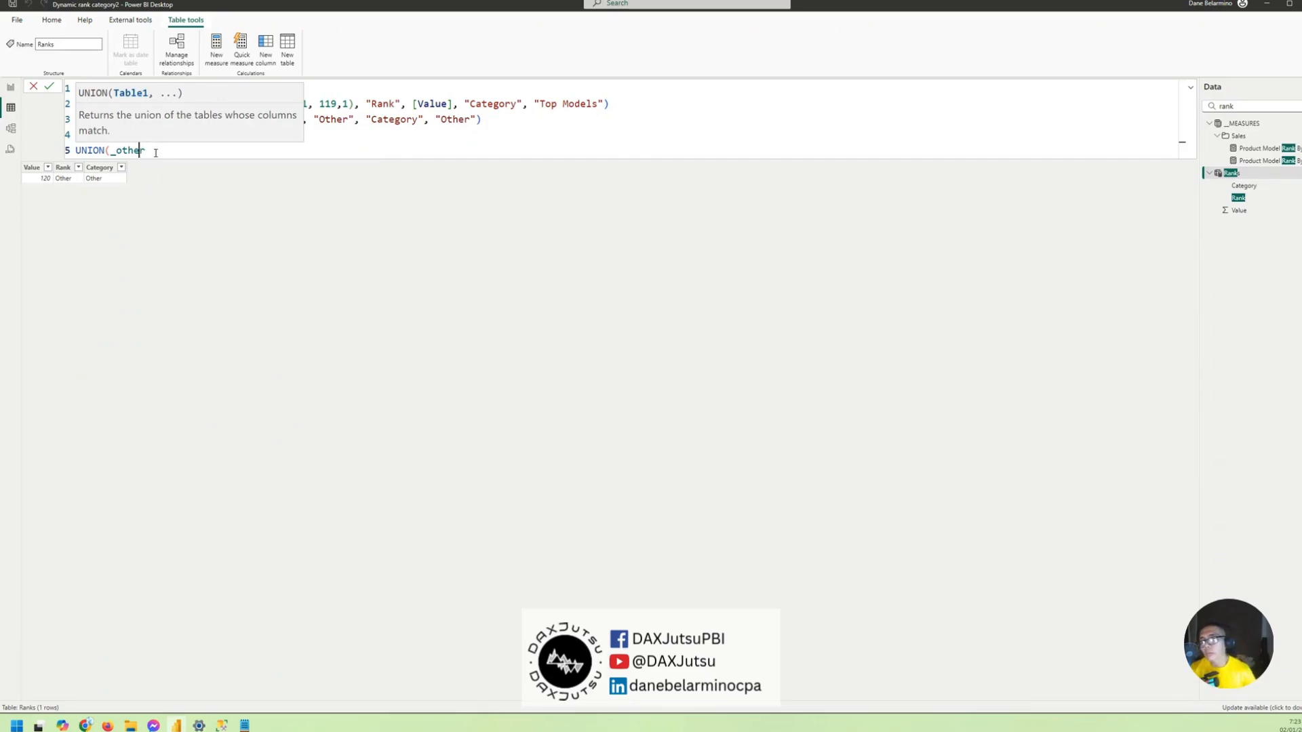
- Insert _ranks as the first UNION table before _other, close the function and commit the Ranks formula
key(Left)
key(Left)
key(Left)
key(Left)
key(Left)
key(Left)
key(Left)
key(Right)
text(_ranks)
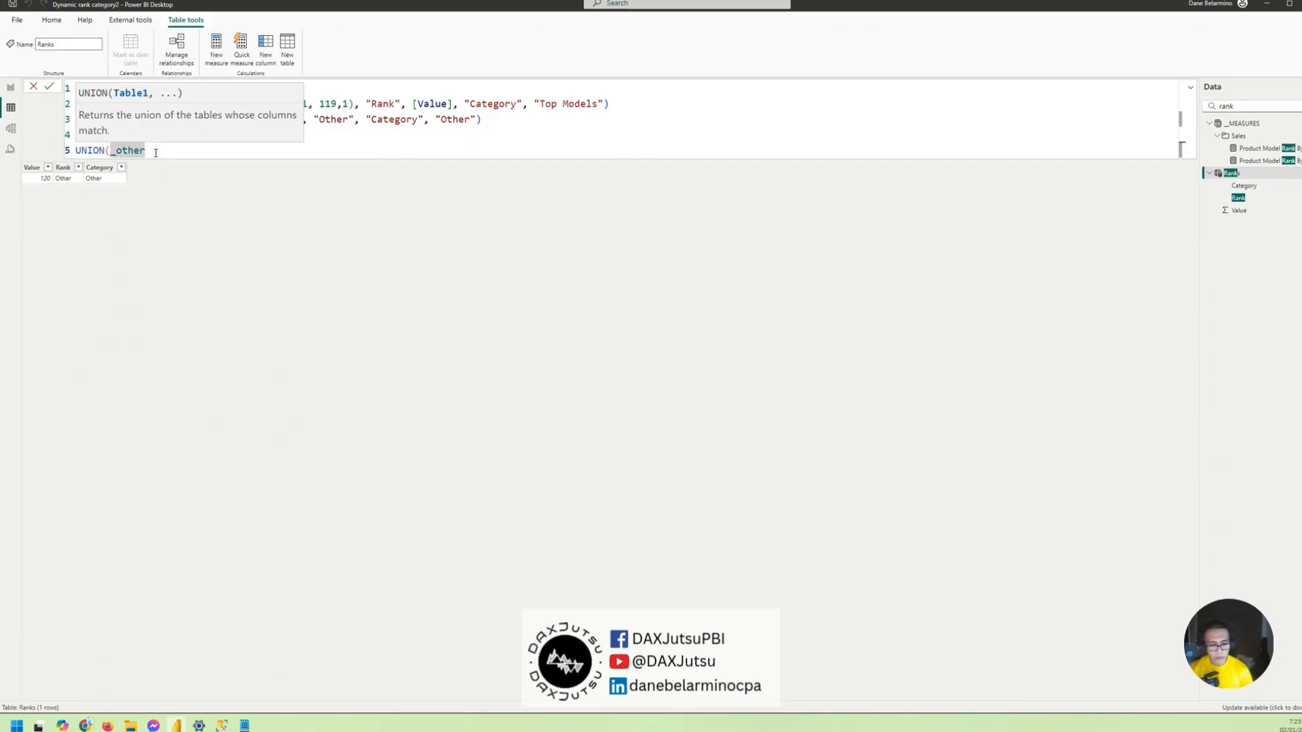
text(,)
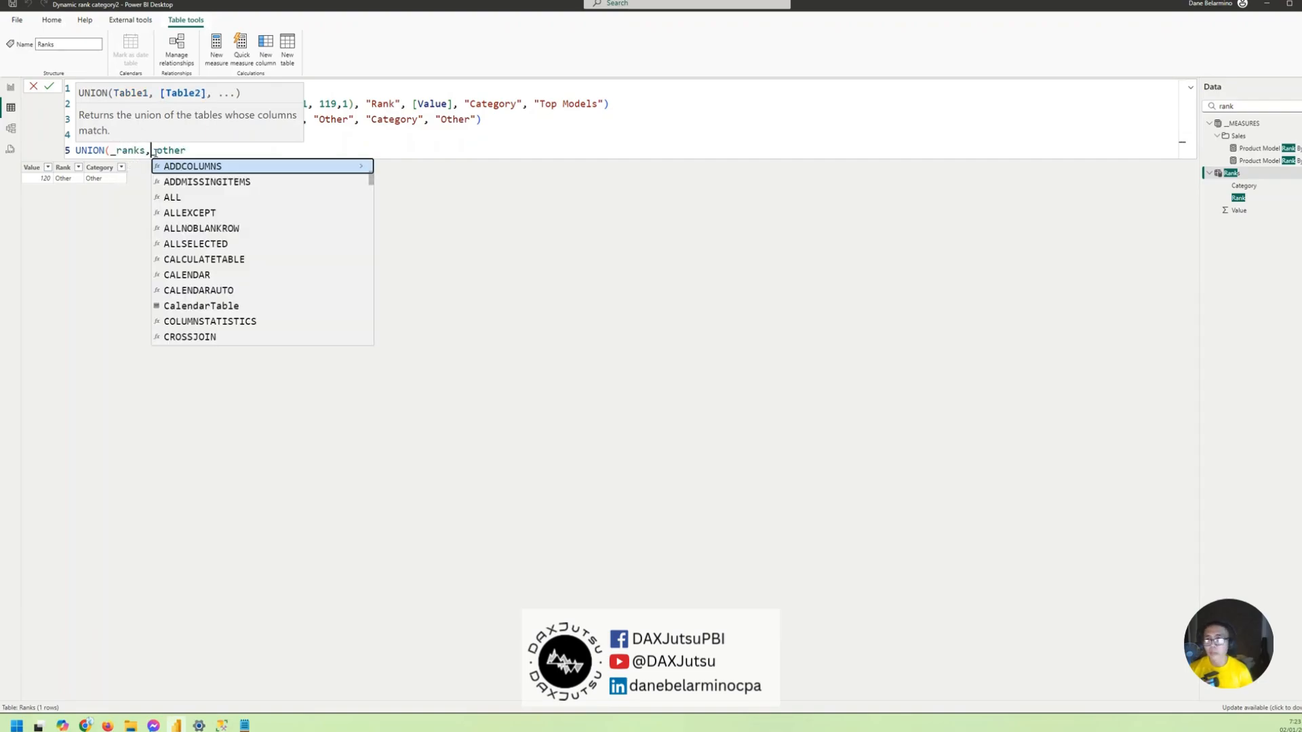
key(End)
text())
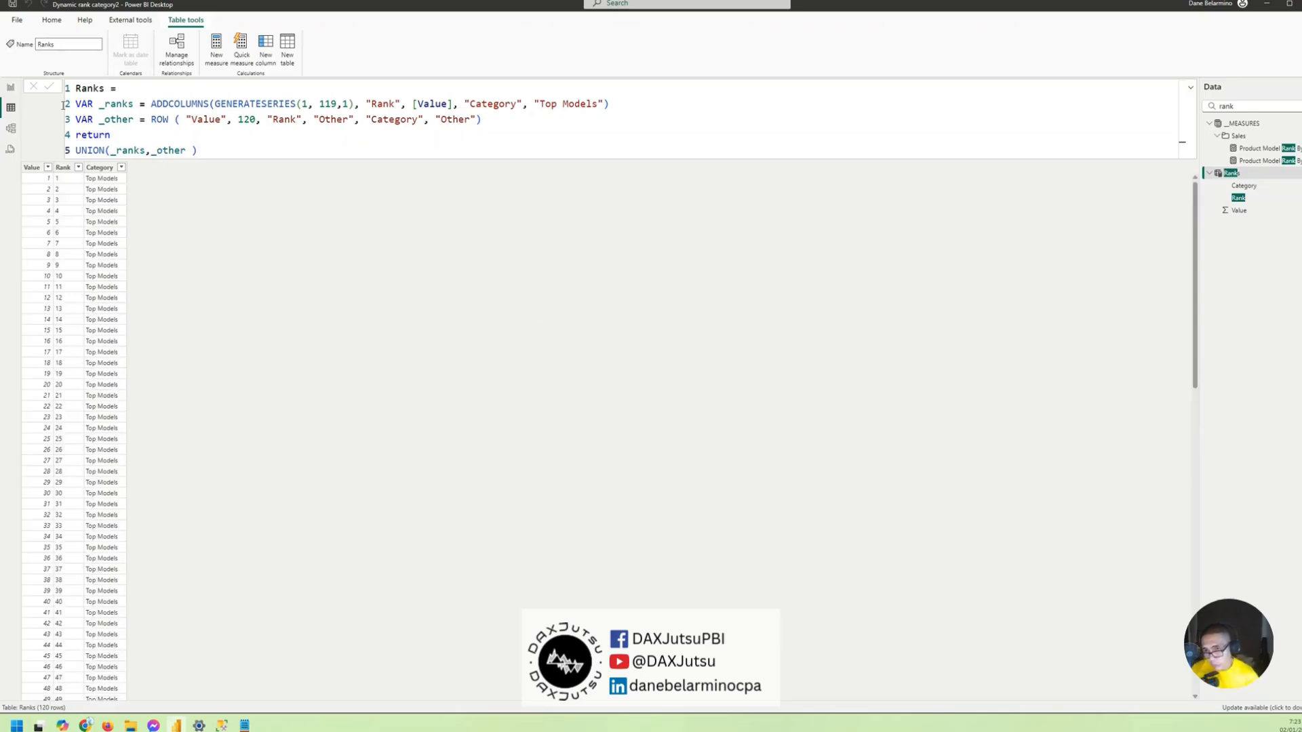
- In the report view, add the Rank field of the Ranks table as a table visual beside the model sales table
click(12, 88)
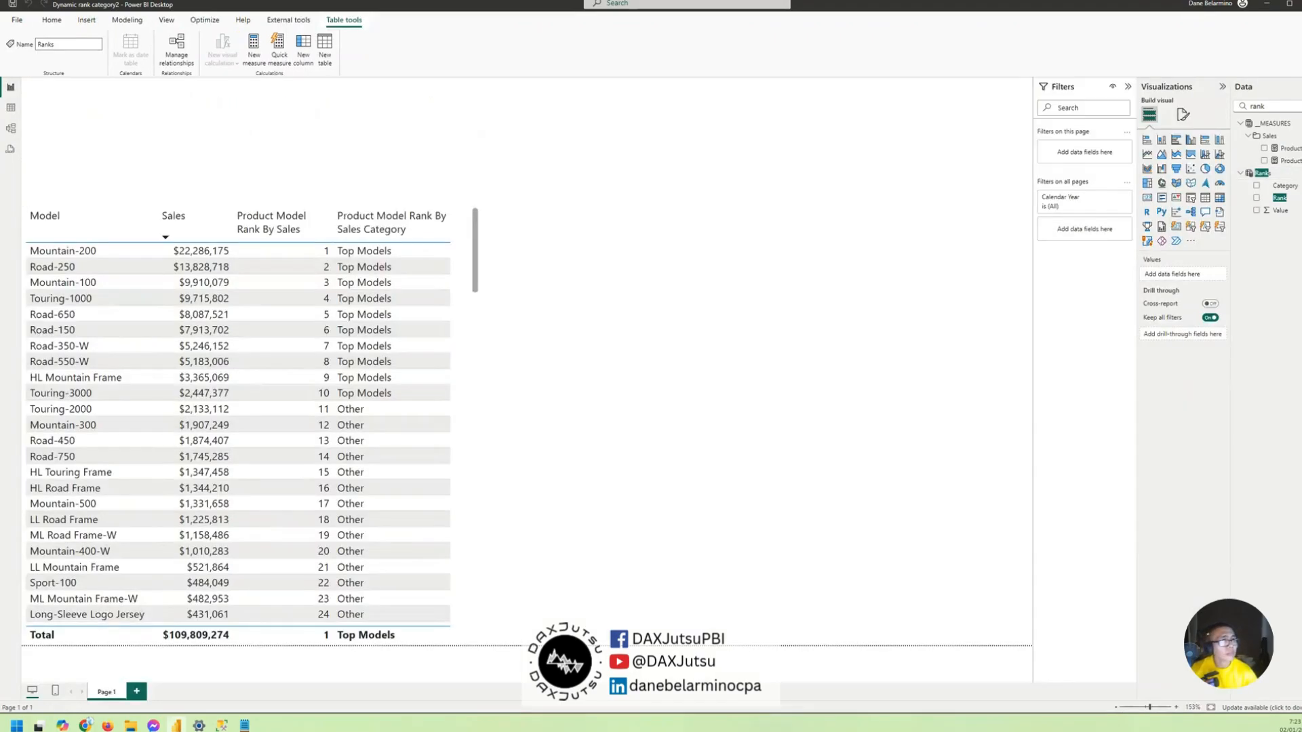
click(1277, 201)
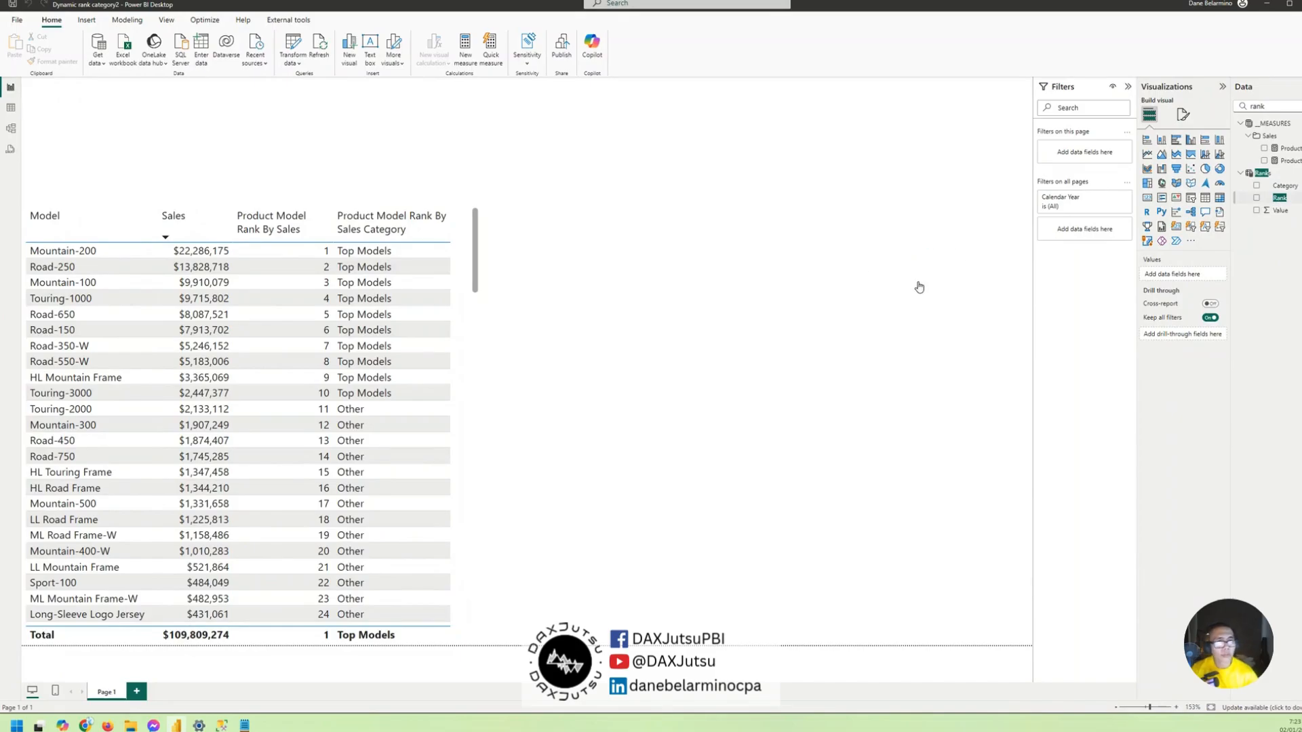
scroll(814, 325, down, 3)
scroll(816, 325, up, 3)
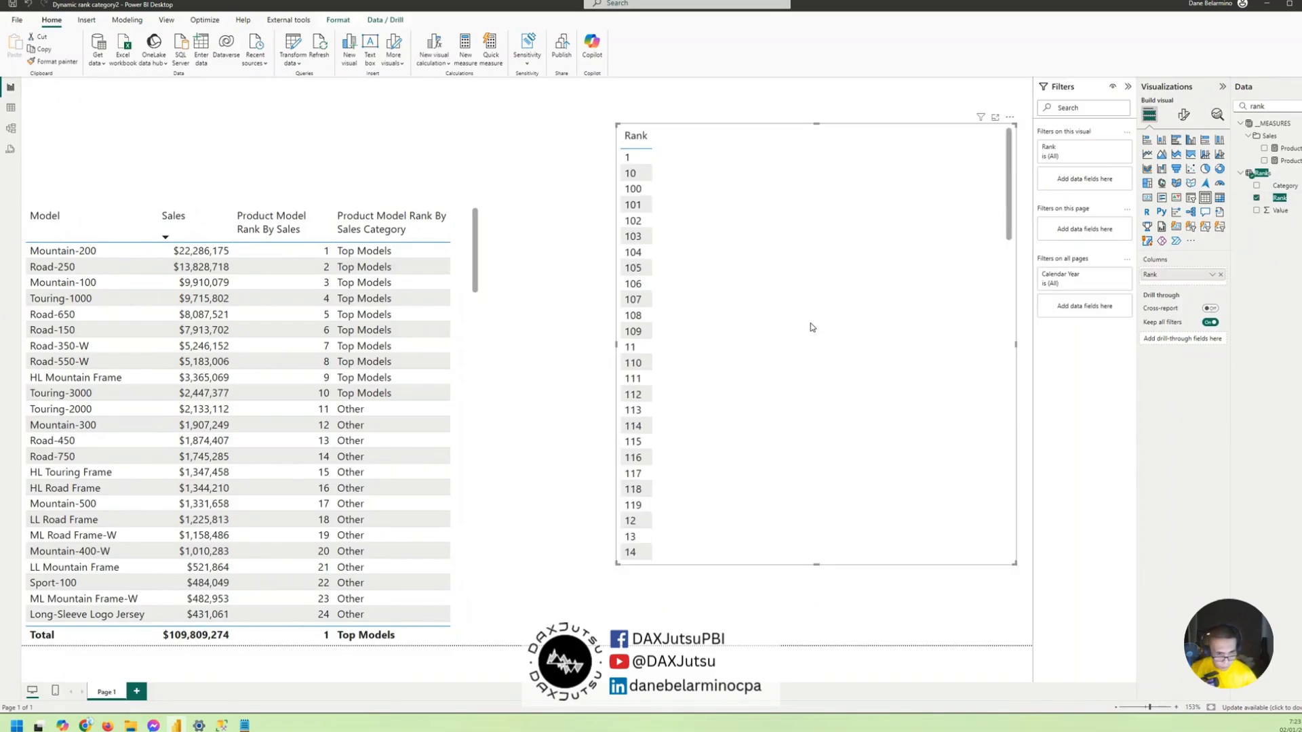
drag(810, 328, 822, 374)
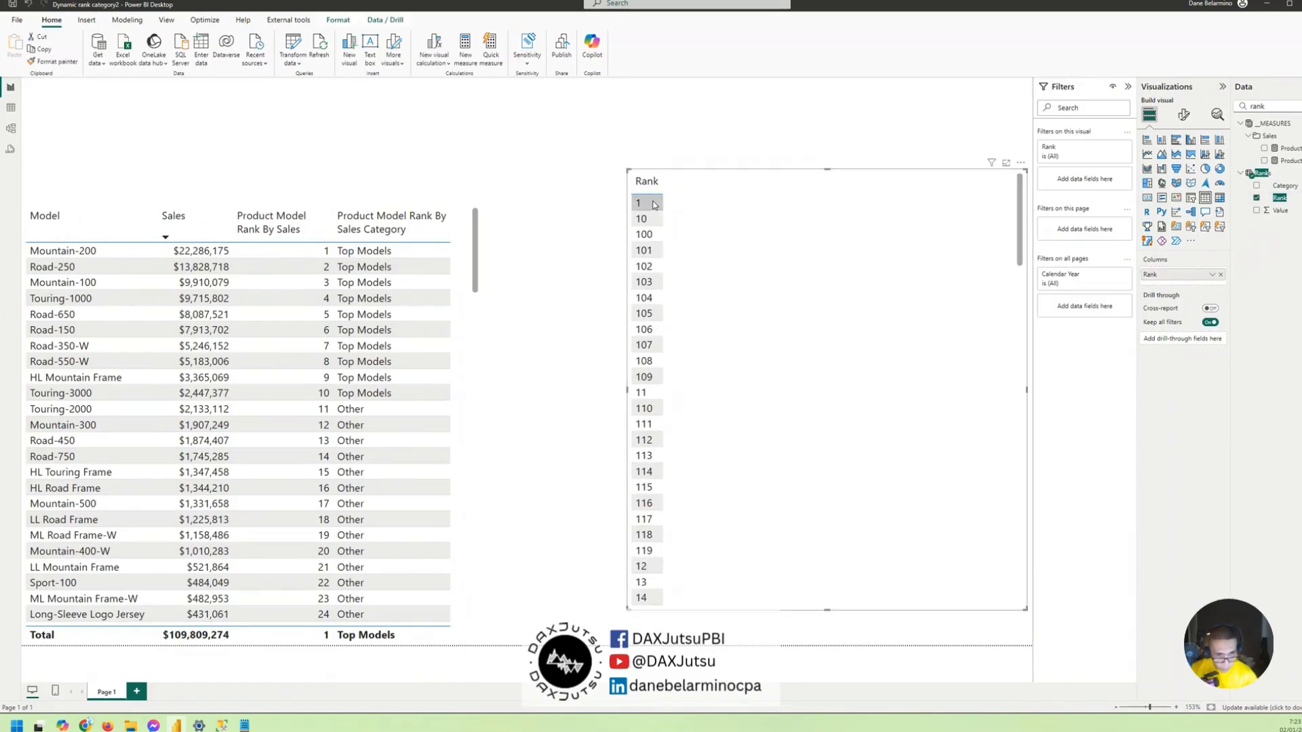
- Sort the Rank column of the Ranks table by the Value column
click(1279, 198)
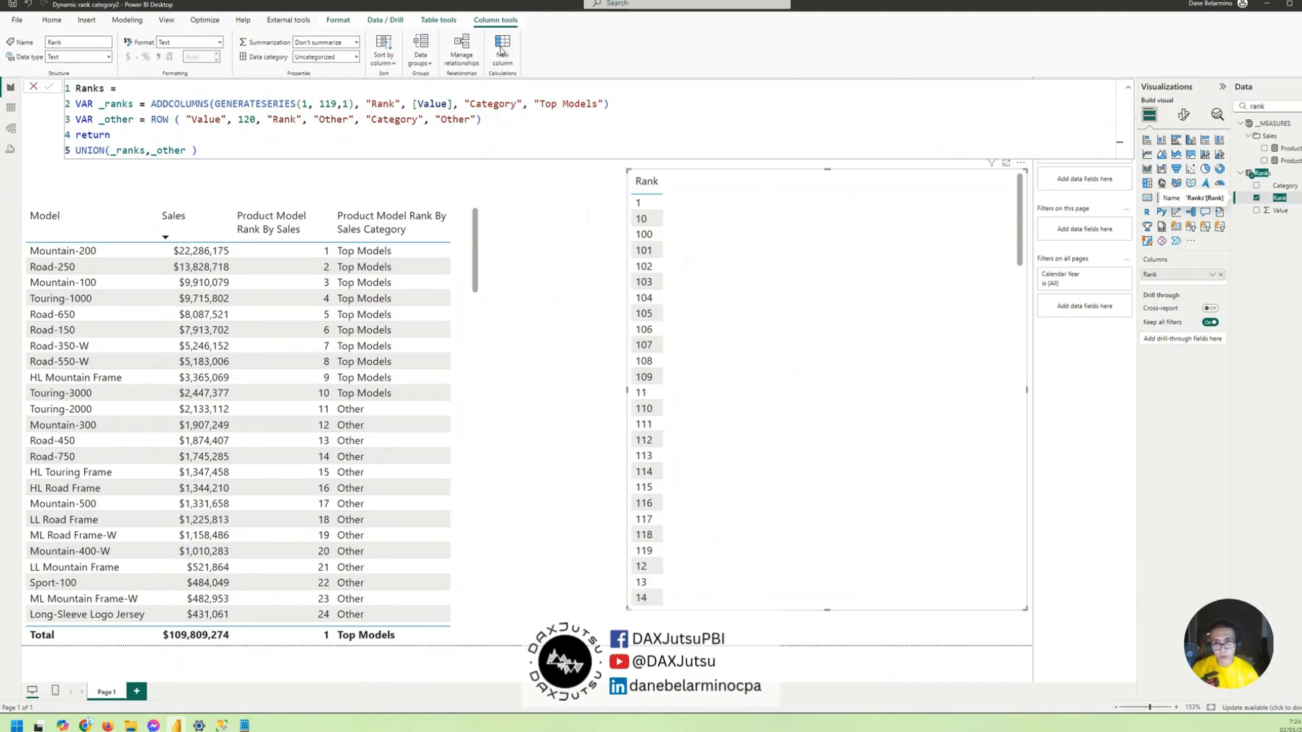
click(383, 57)
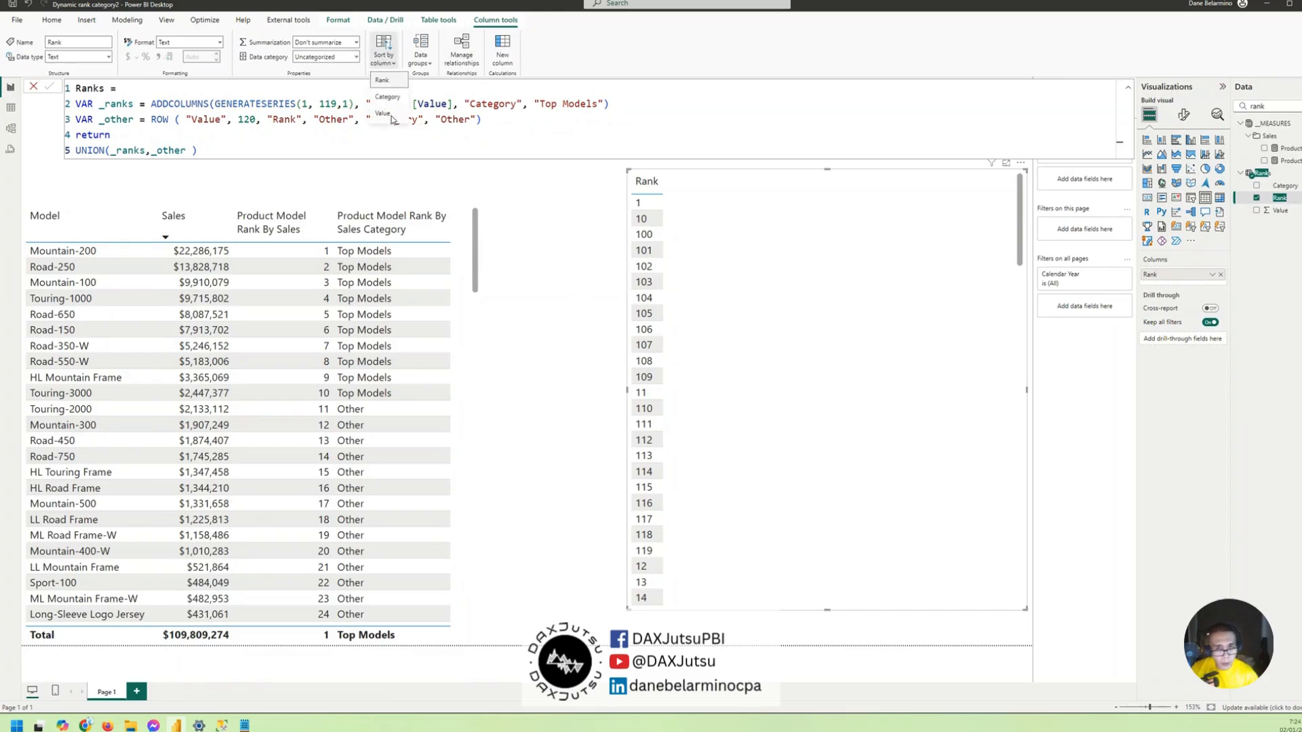
click(383, 114)
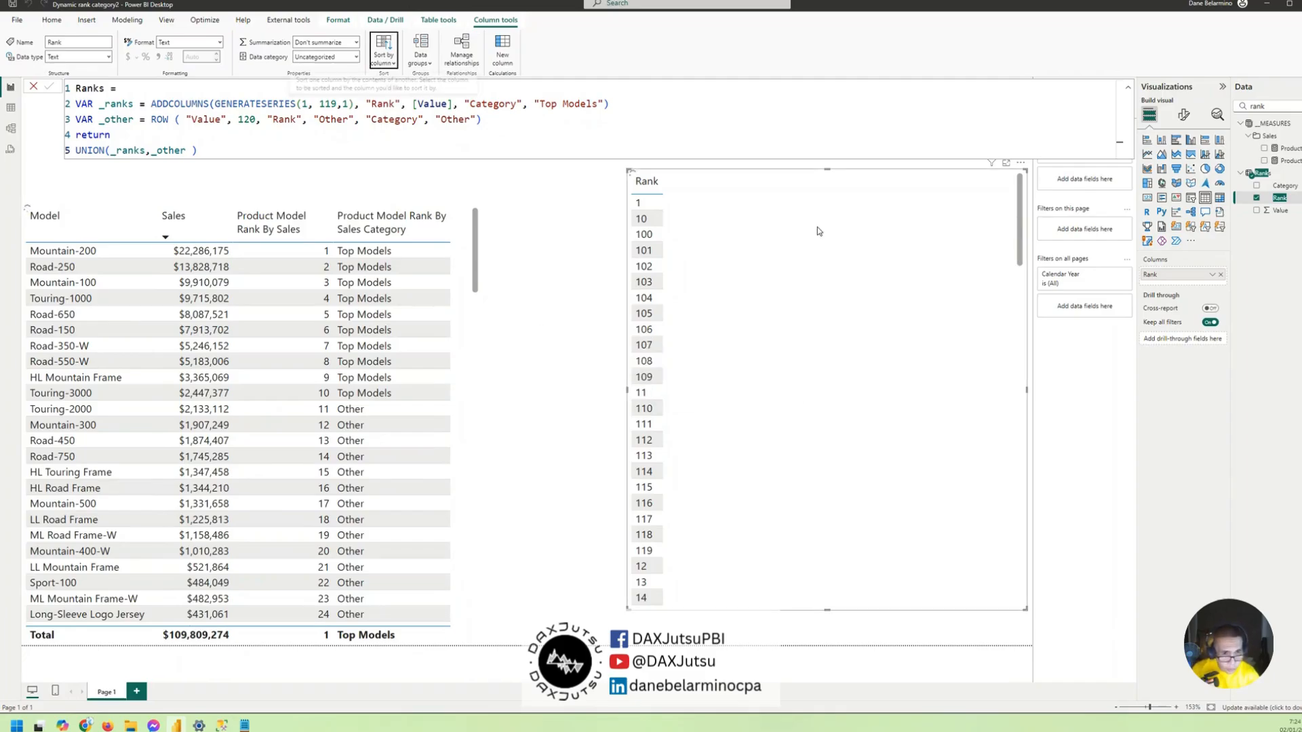
- Align the Rank table visual with the top of the model sales table, widen its column and check the rank order
drag(817, 232, 773, 262)
scroll(774, 342, down, 10)
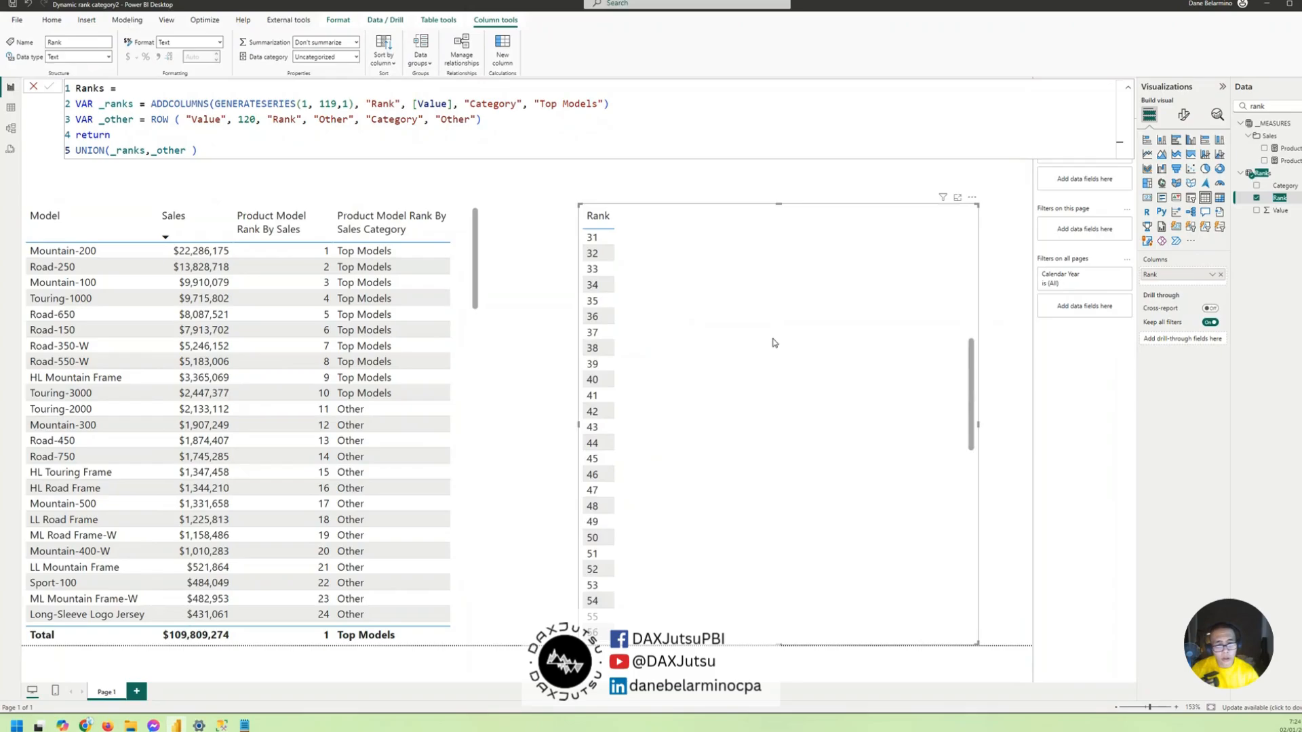
scroll(775, 349, down, 10)
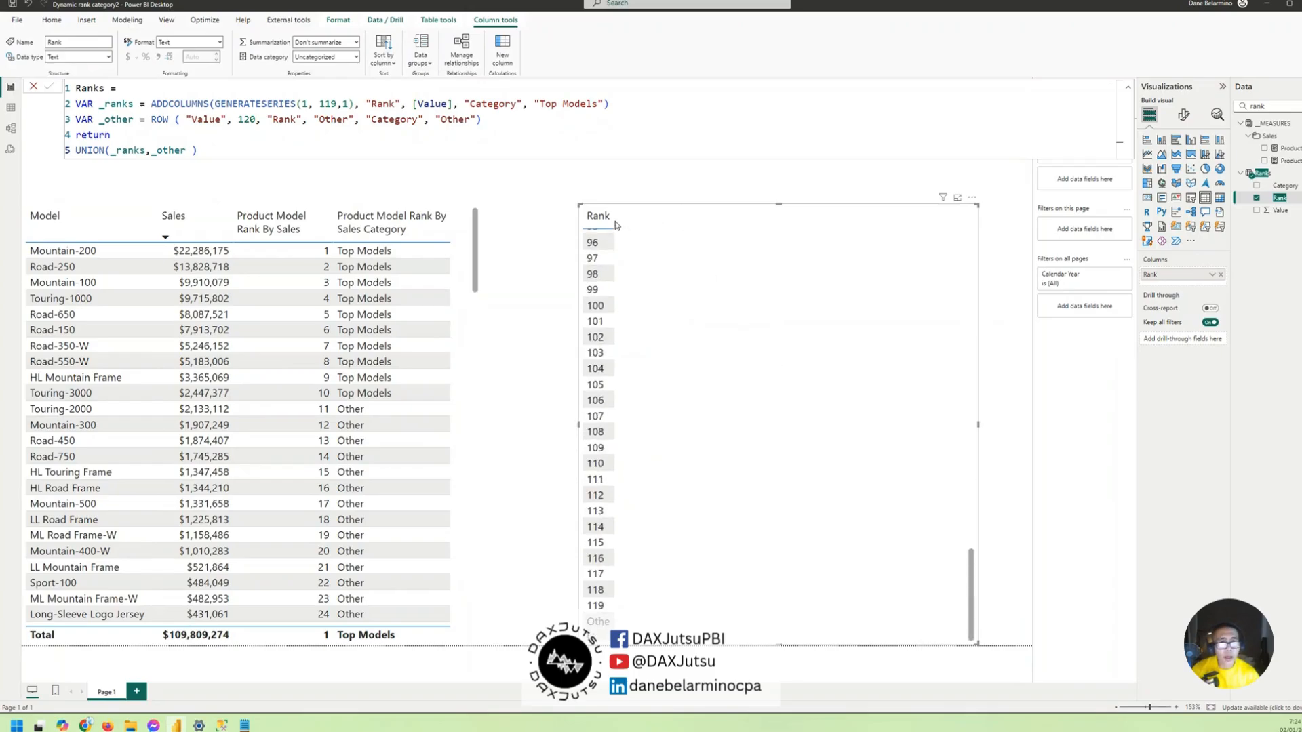
drag(613, 219, 630, 221)
scroll(764, 328, up, 20)
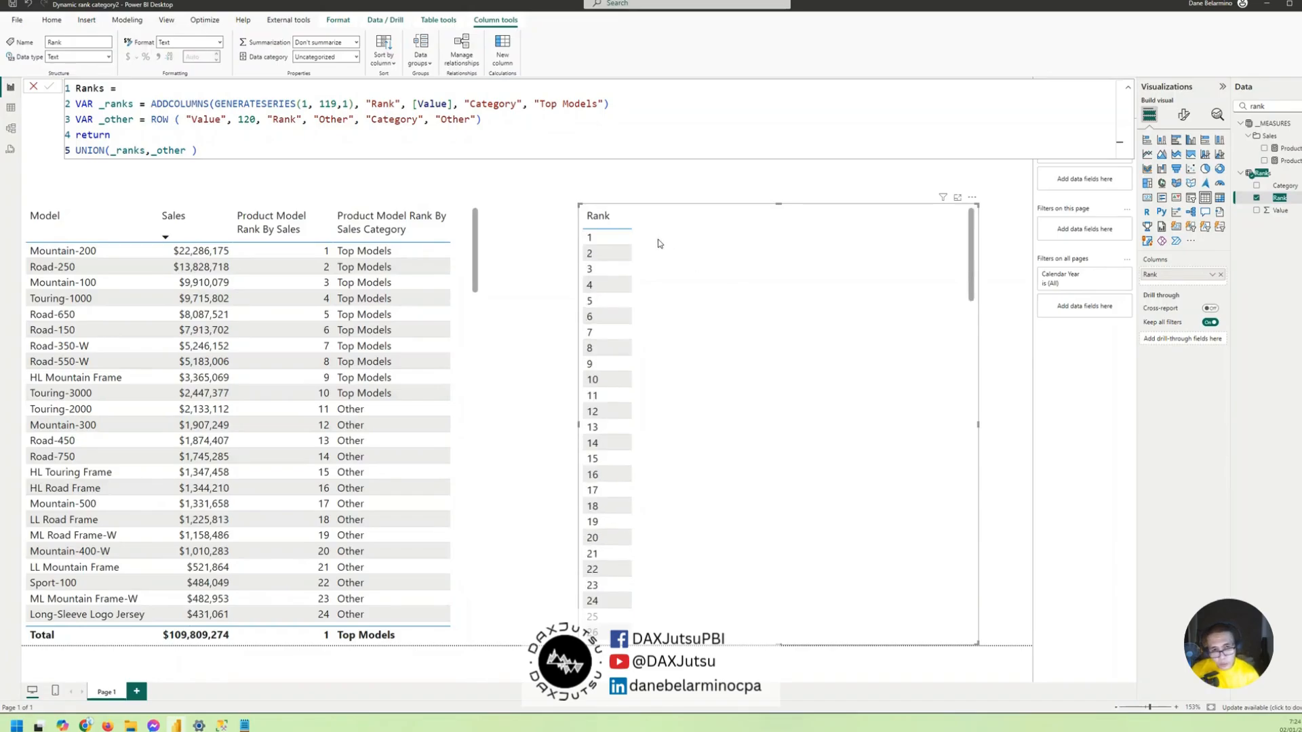
click(595, 214)
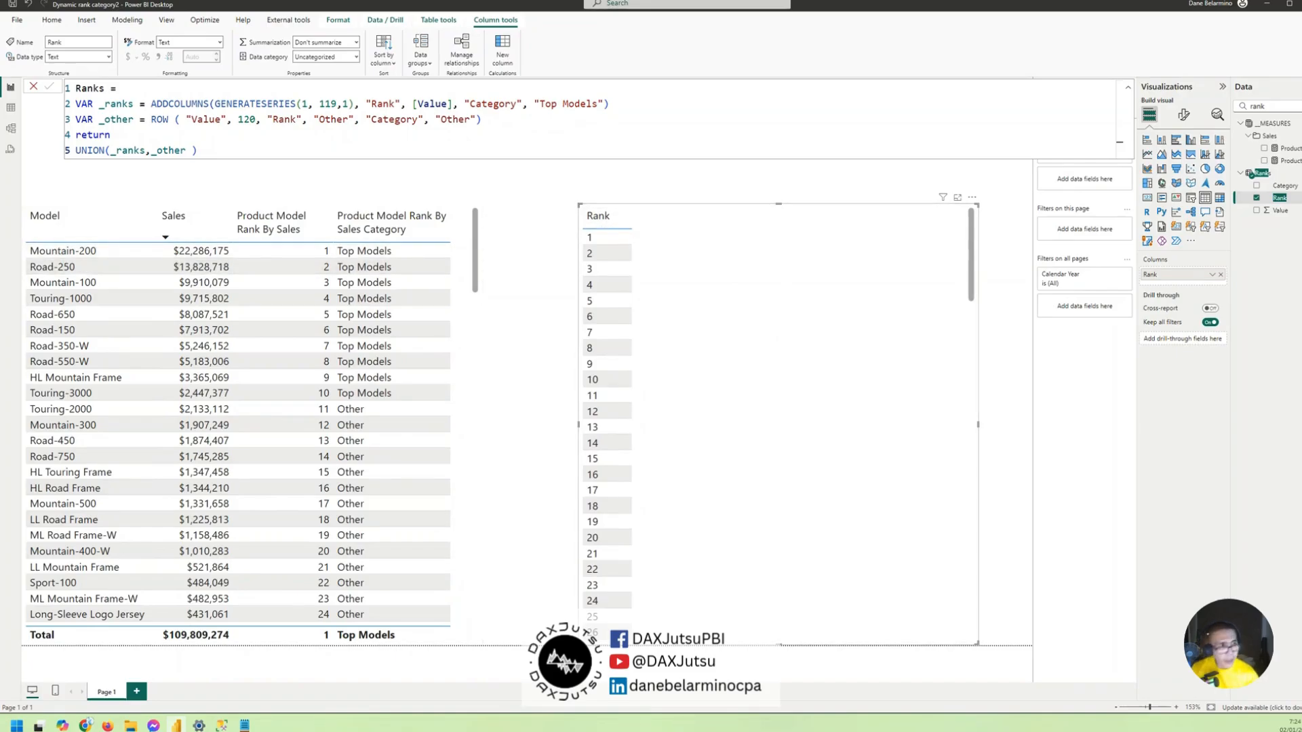
- Create a new measure in the Ranks table named Product Model Rank by Sales with Other and start its formula's second line
right_click(1281, 199)
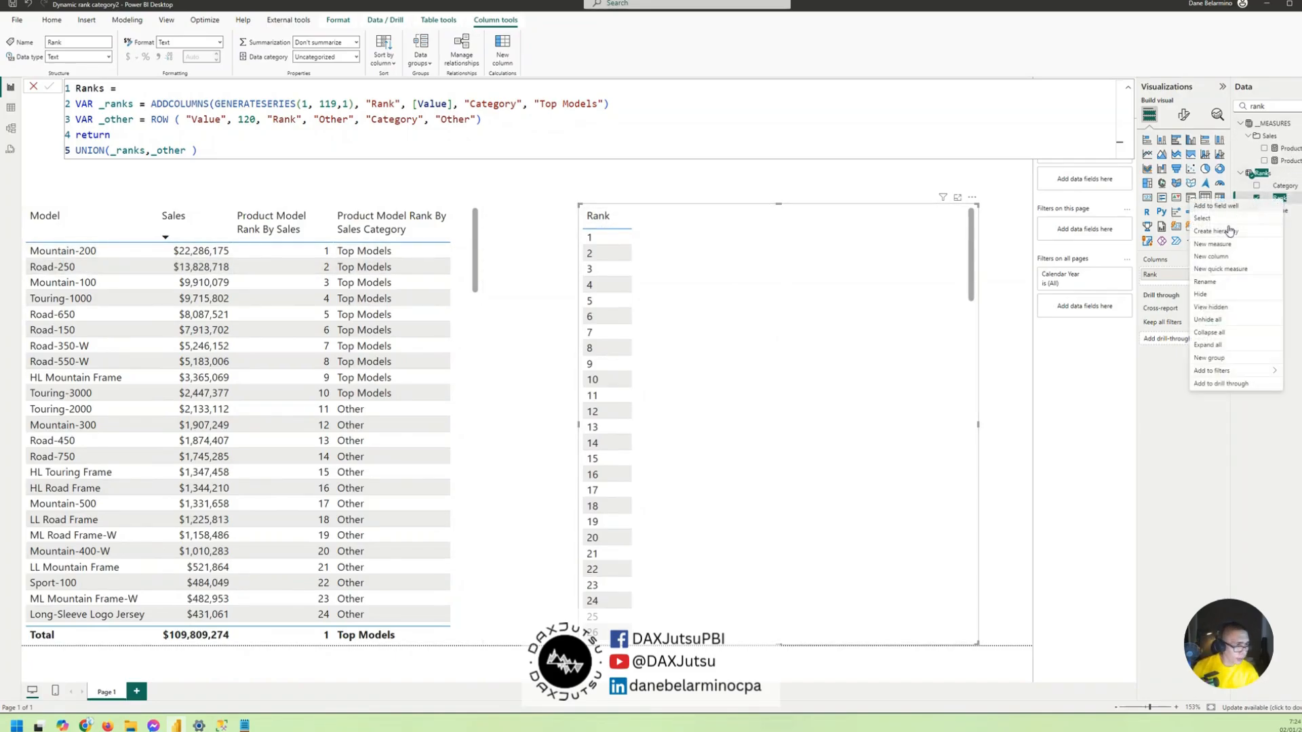
click(1222, 249)
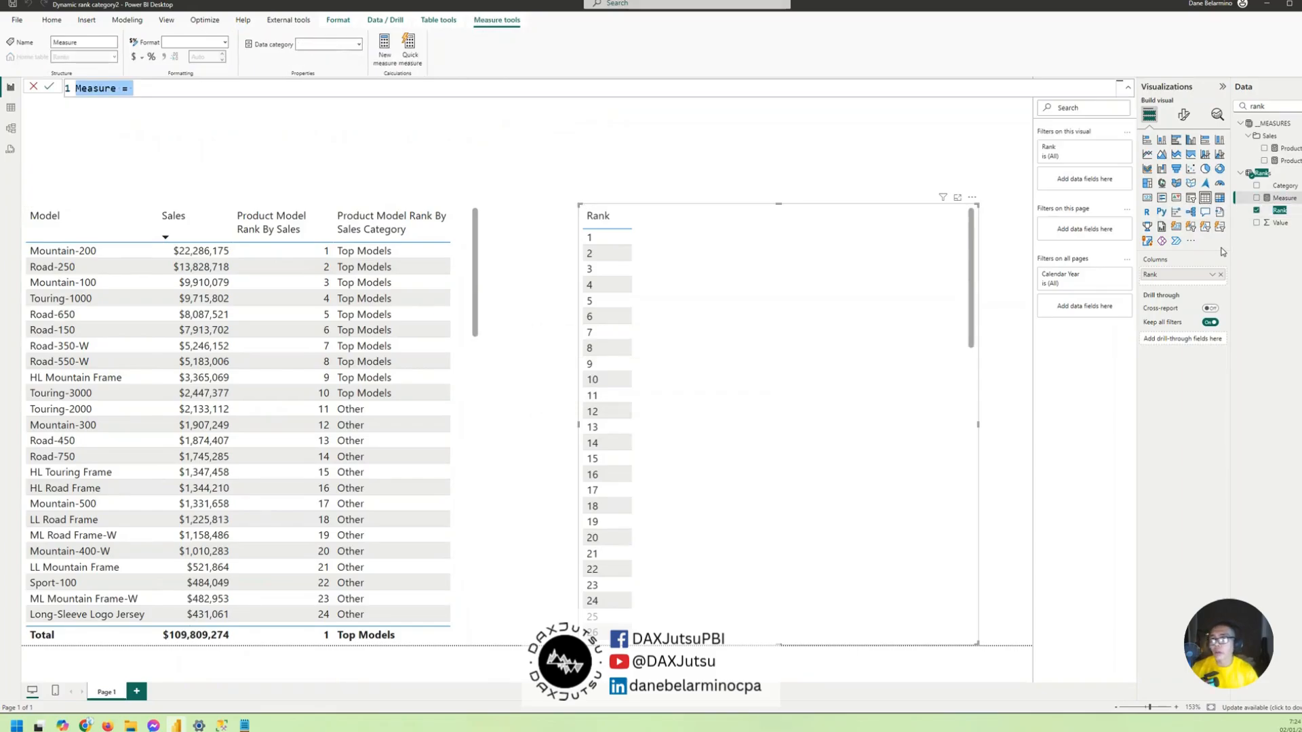
text(Product )
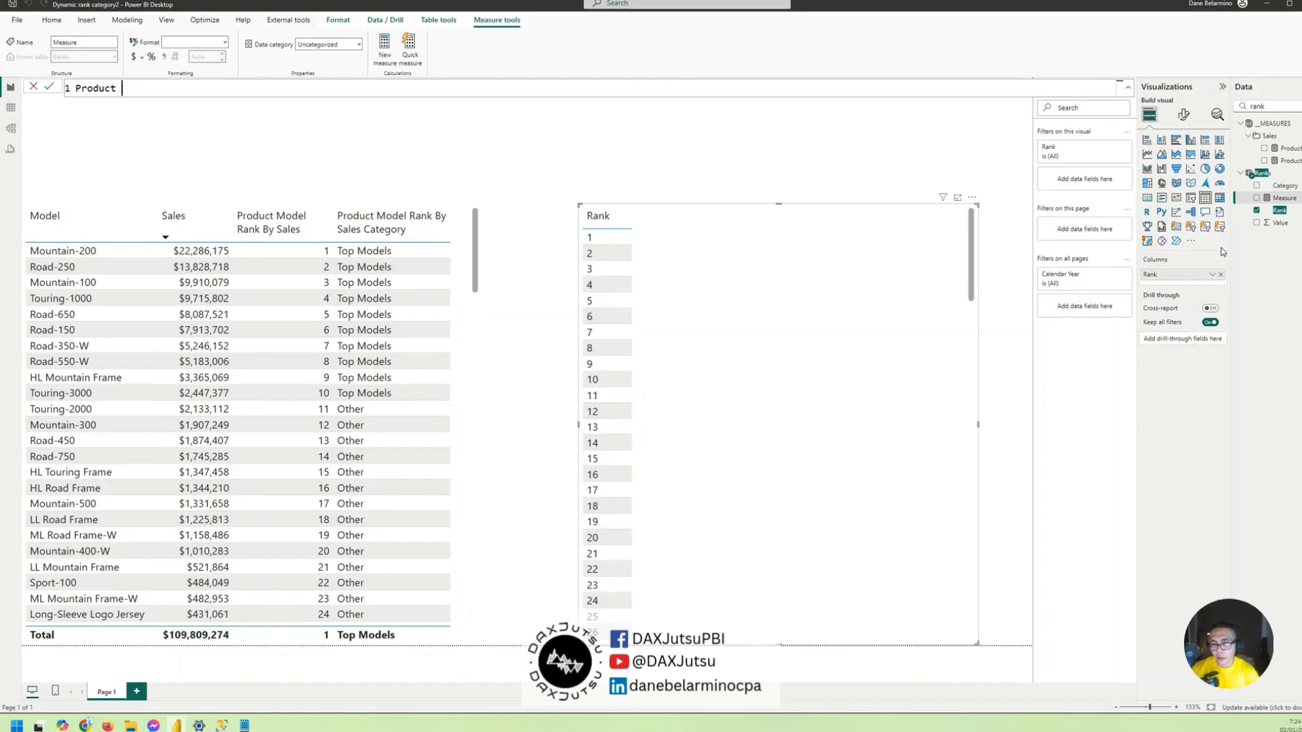
text(Ca)
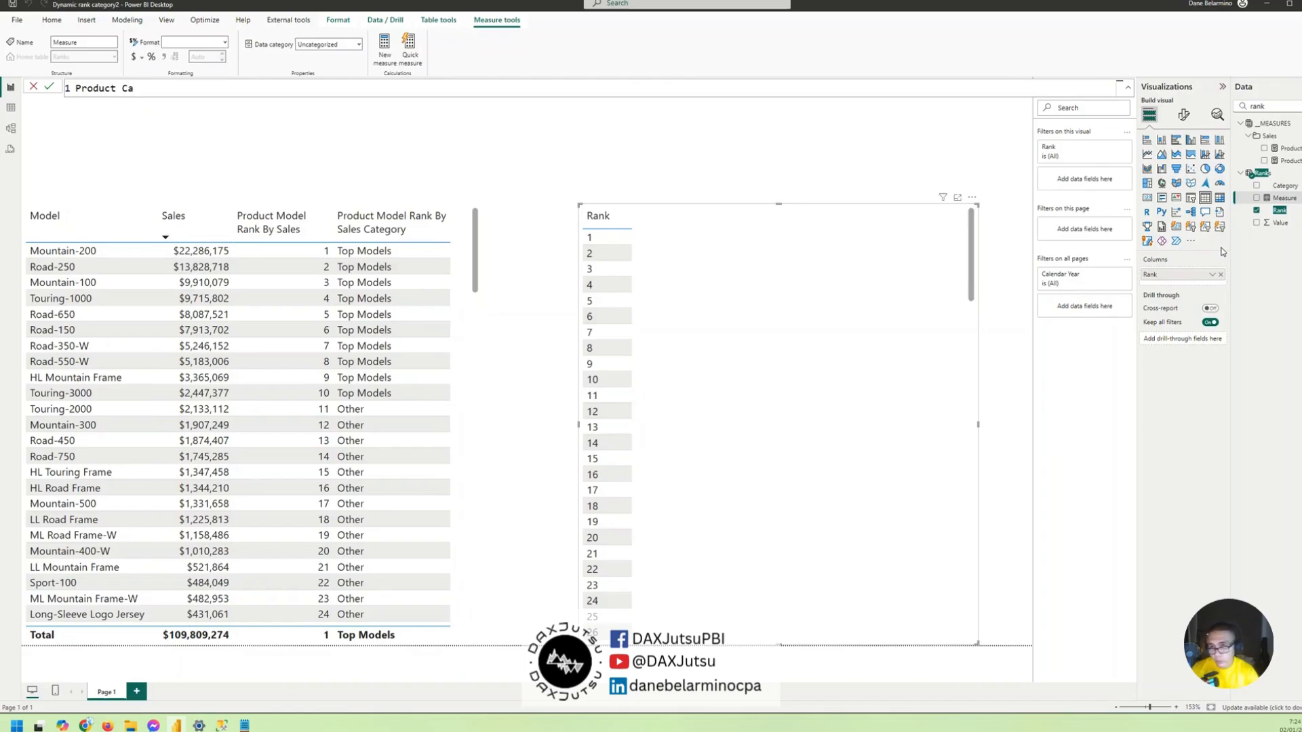
key(BackSpace)
key(BackSpace)
text(Mo)
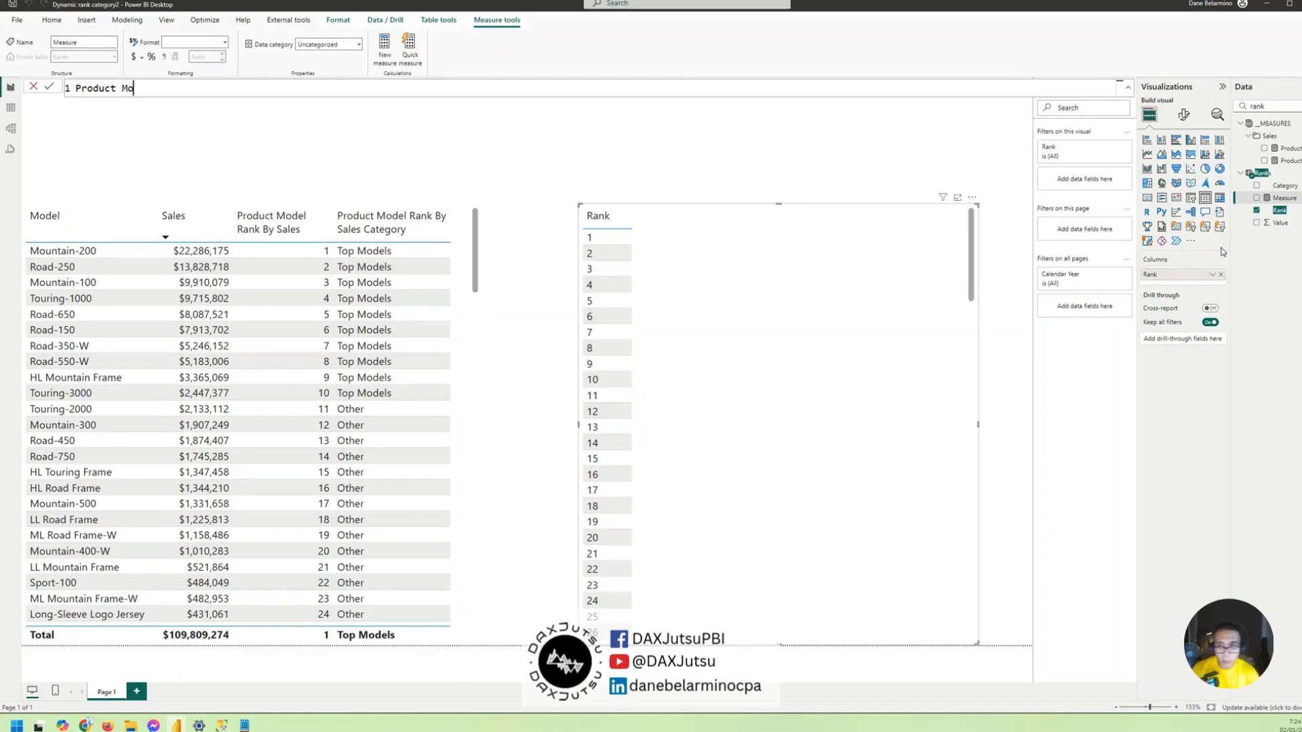
text(del Rank by Sal)
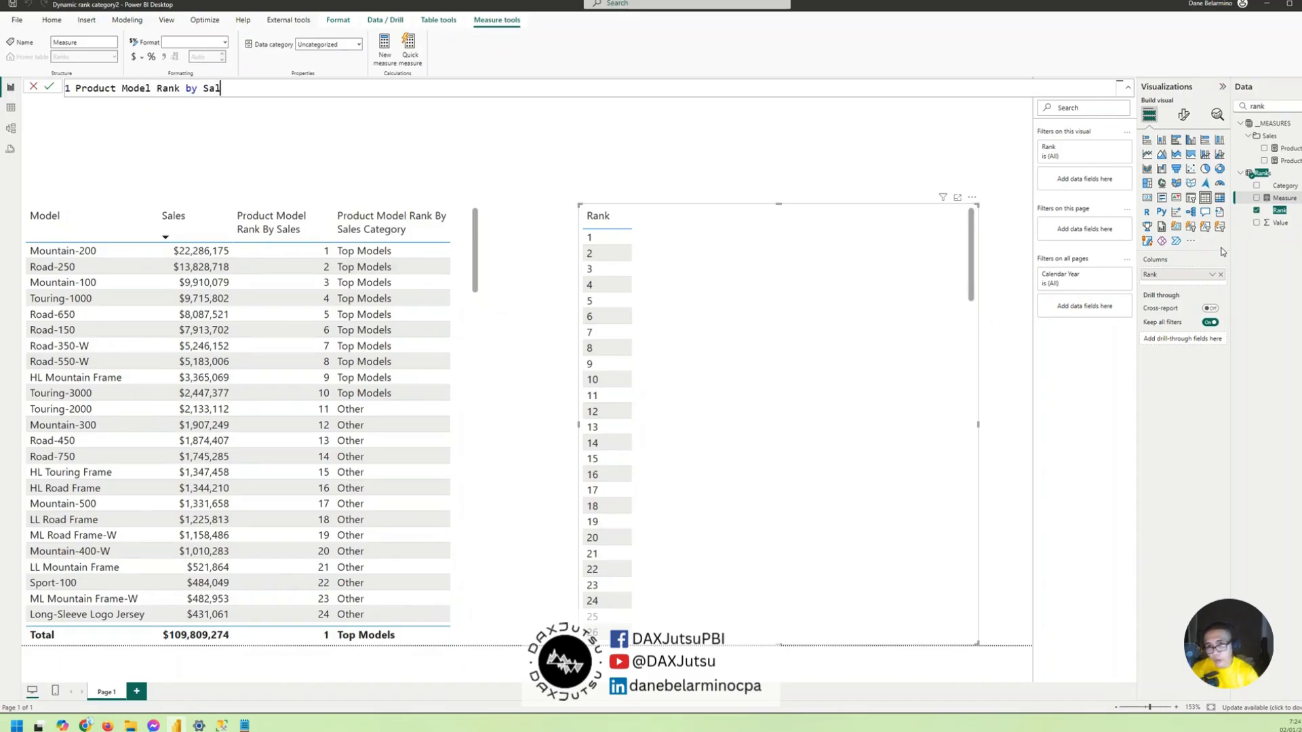
text(es with Other =)
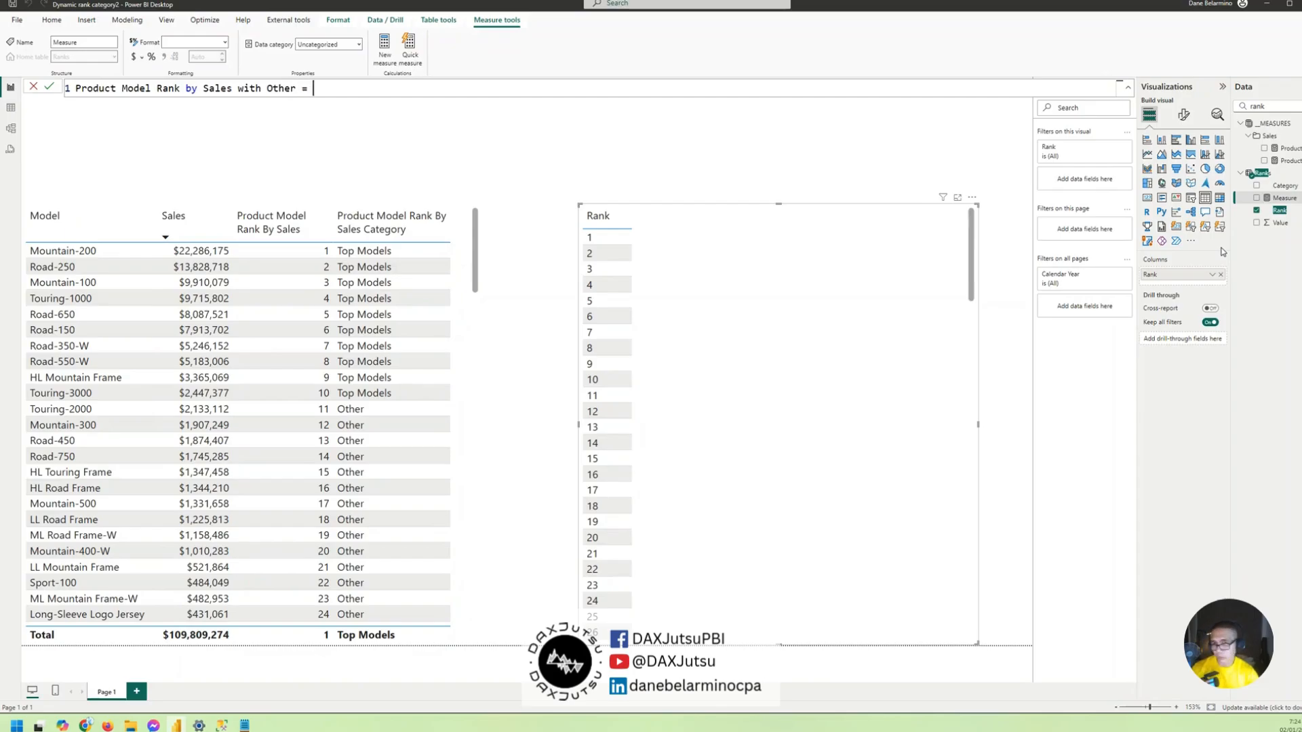
key(shift+Return)
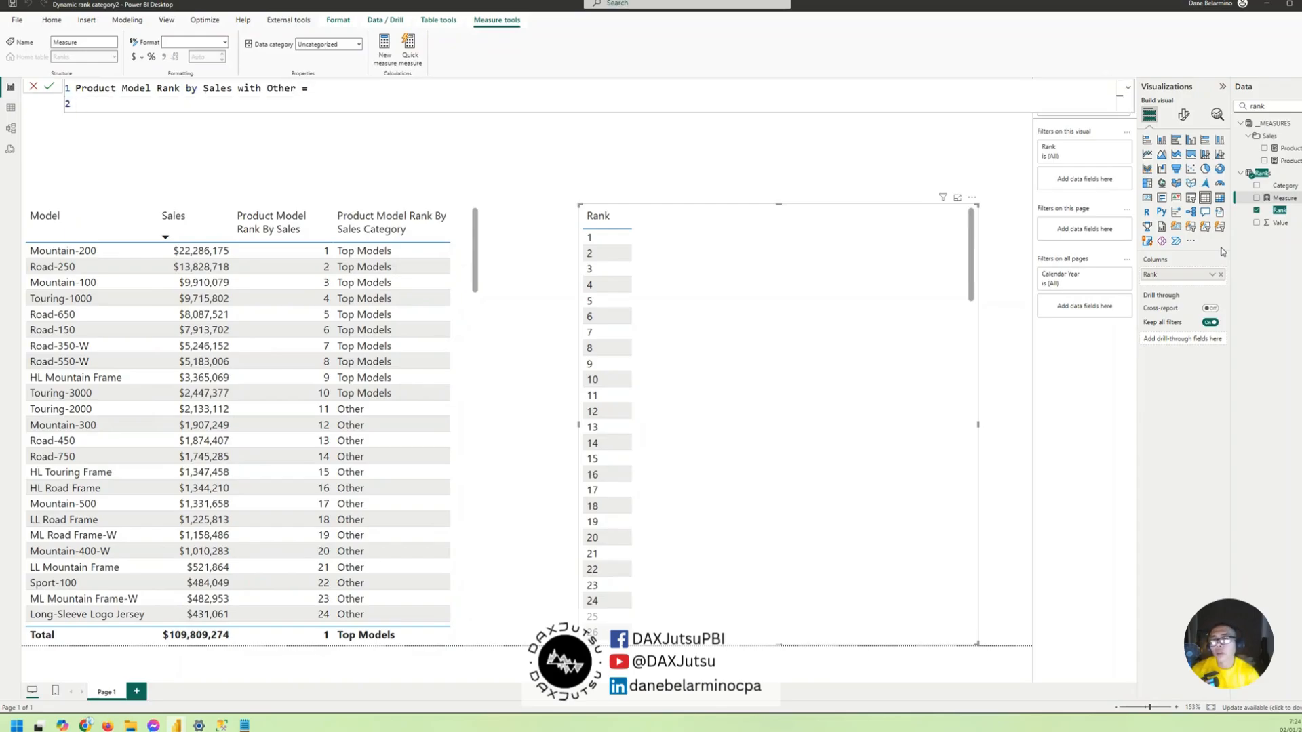
- Declare the variable _SummarizedSales in the measure and begin its expression with the SUMMARIZE function
text(var )
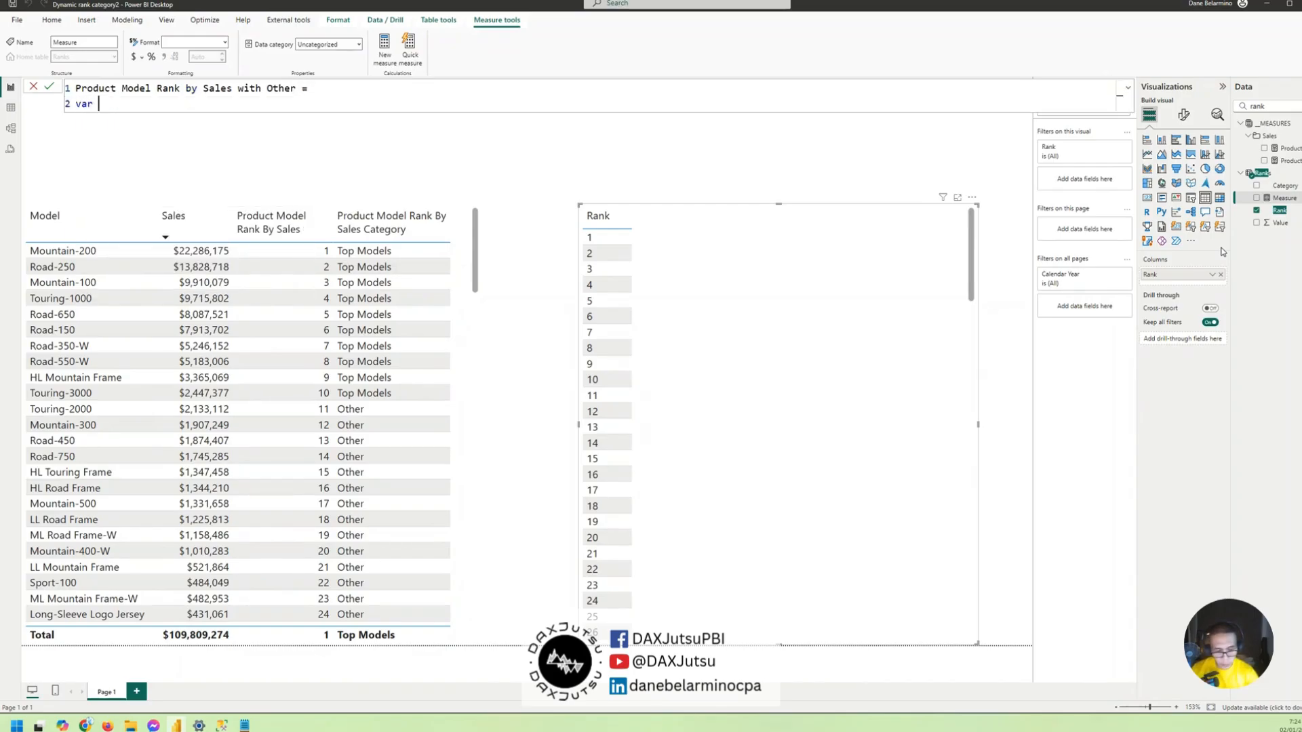
text(_Summari)
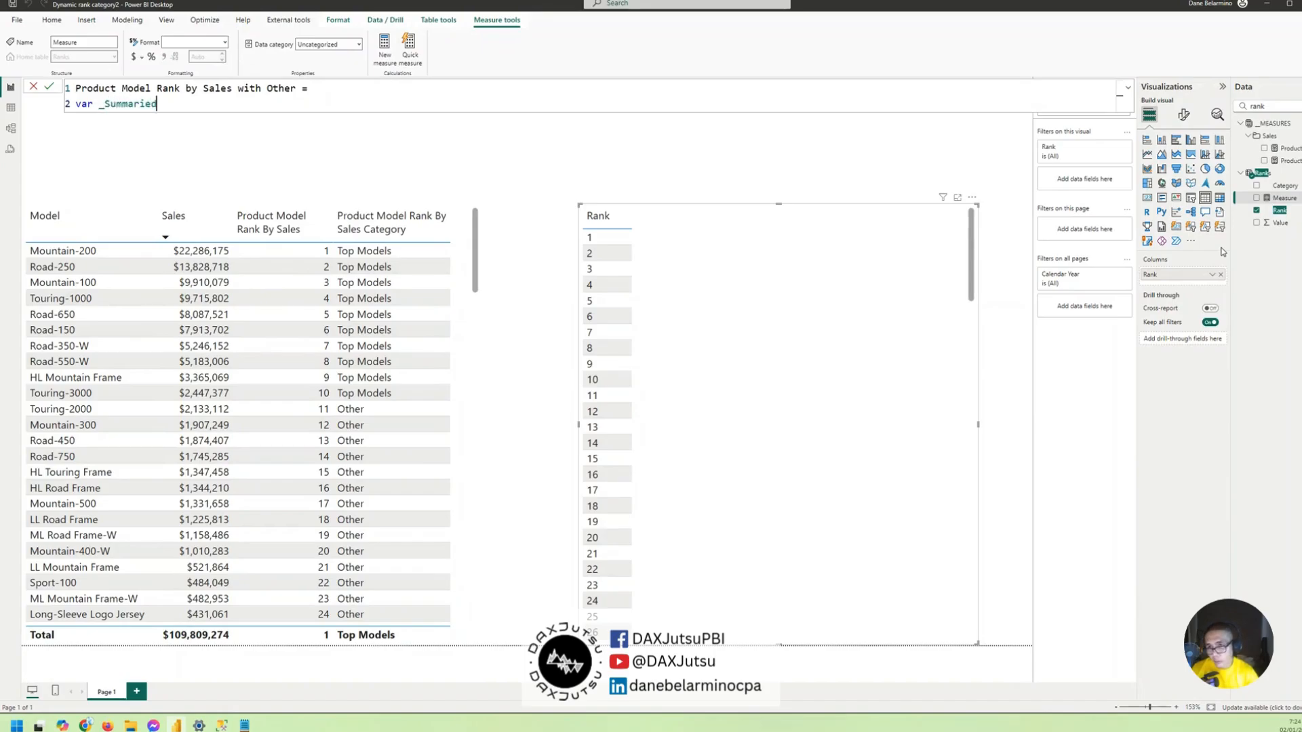
text(zedSales )
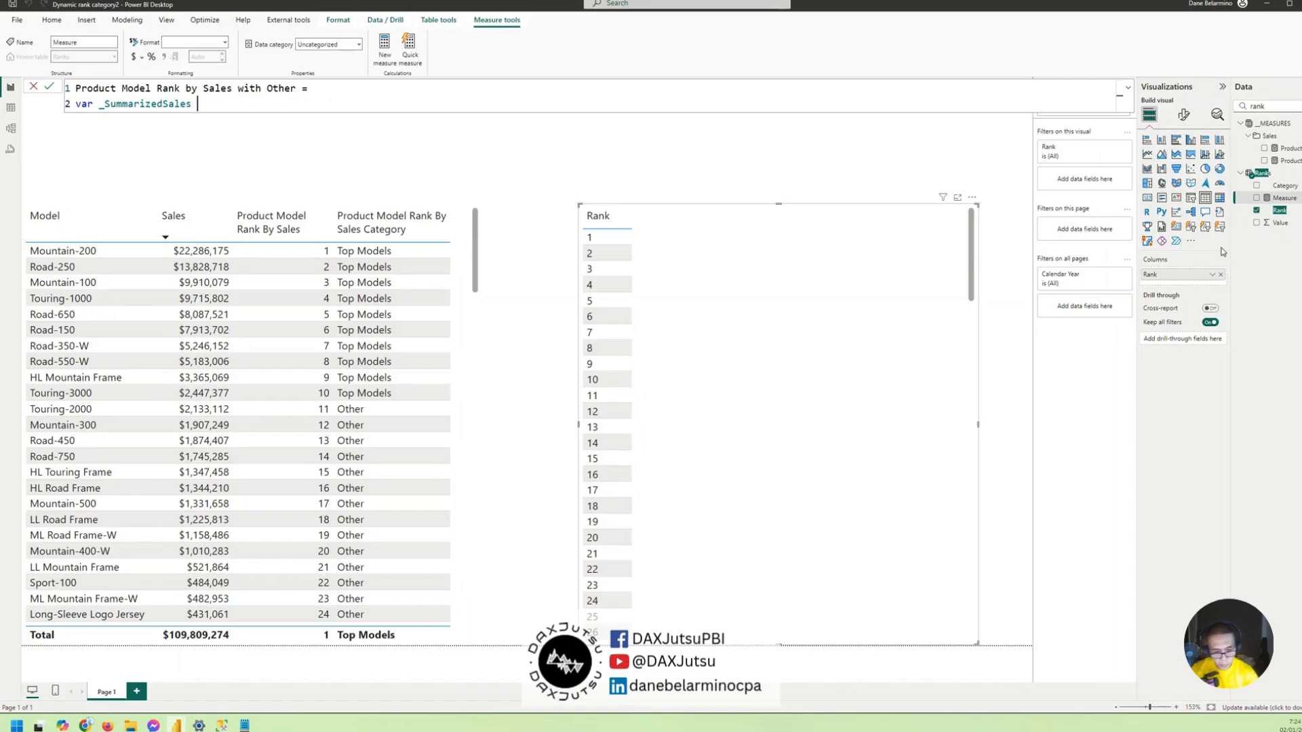
text(= )
text(summarize)
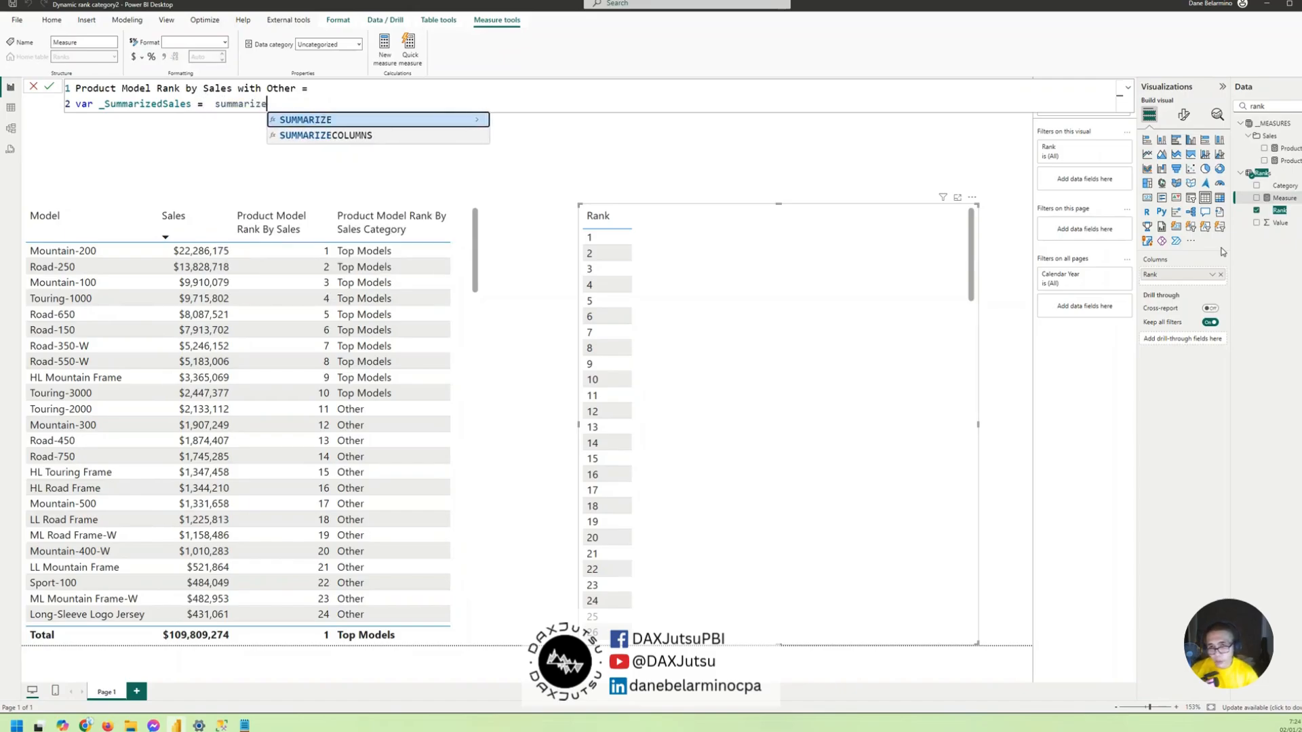
key(Tab)
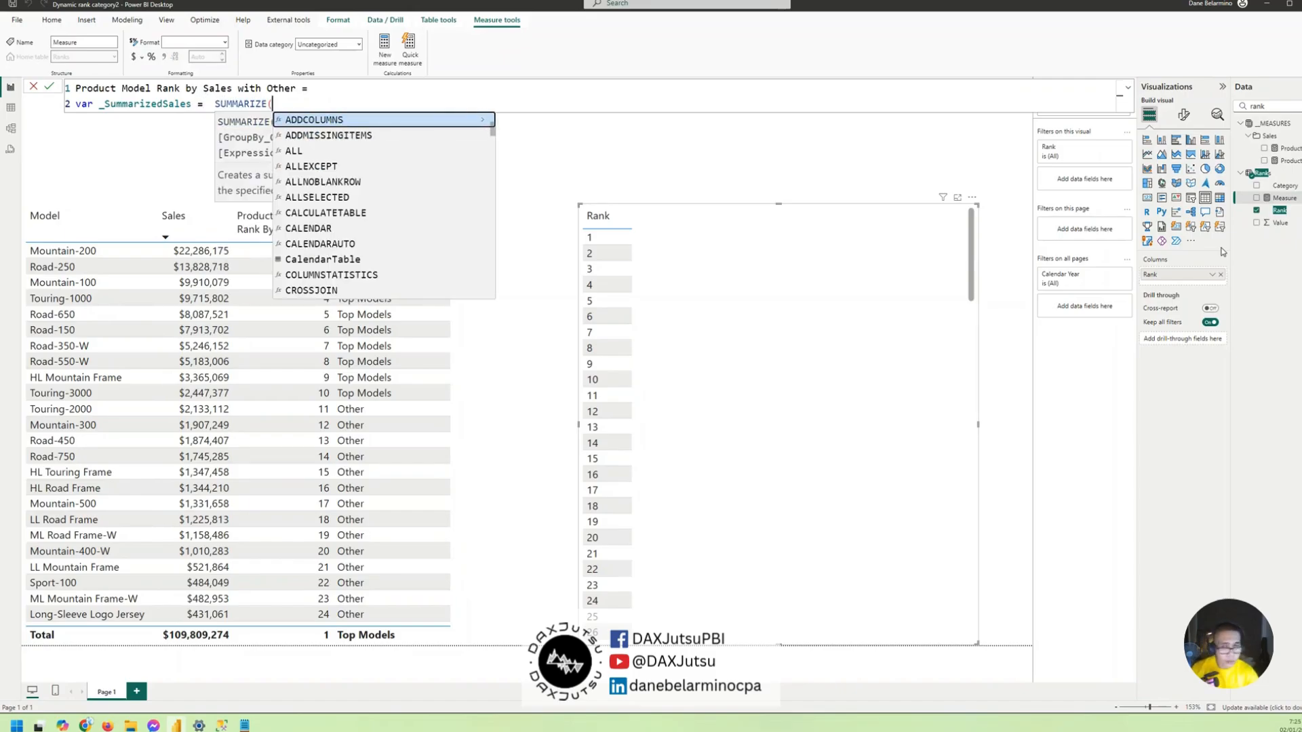
- Have SUMMARIZE group the 'Product' table by 'Product'[Model] and close the function
text('Product',)
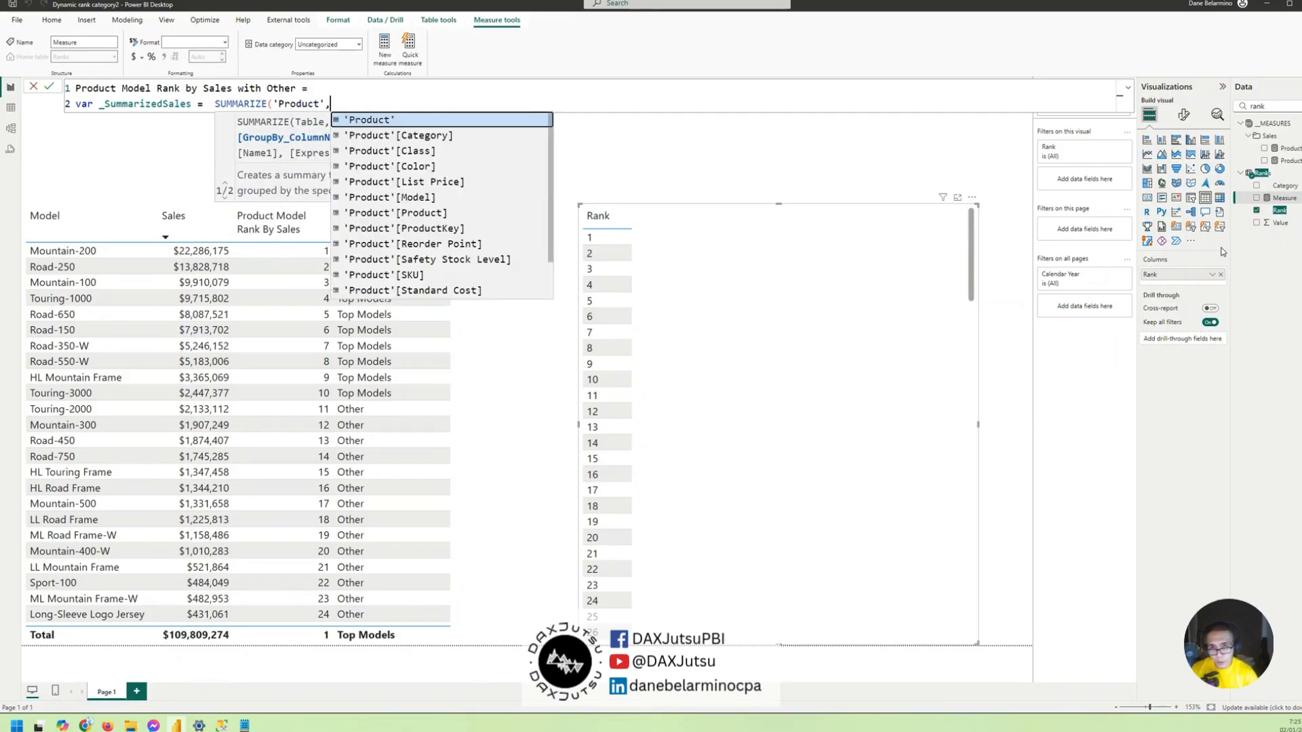
key(Down)
key(Down)
key(Down)
key(Down)
key(Down)
key(Down)
key(Down)
key(Down)
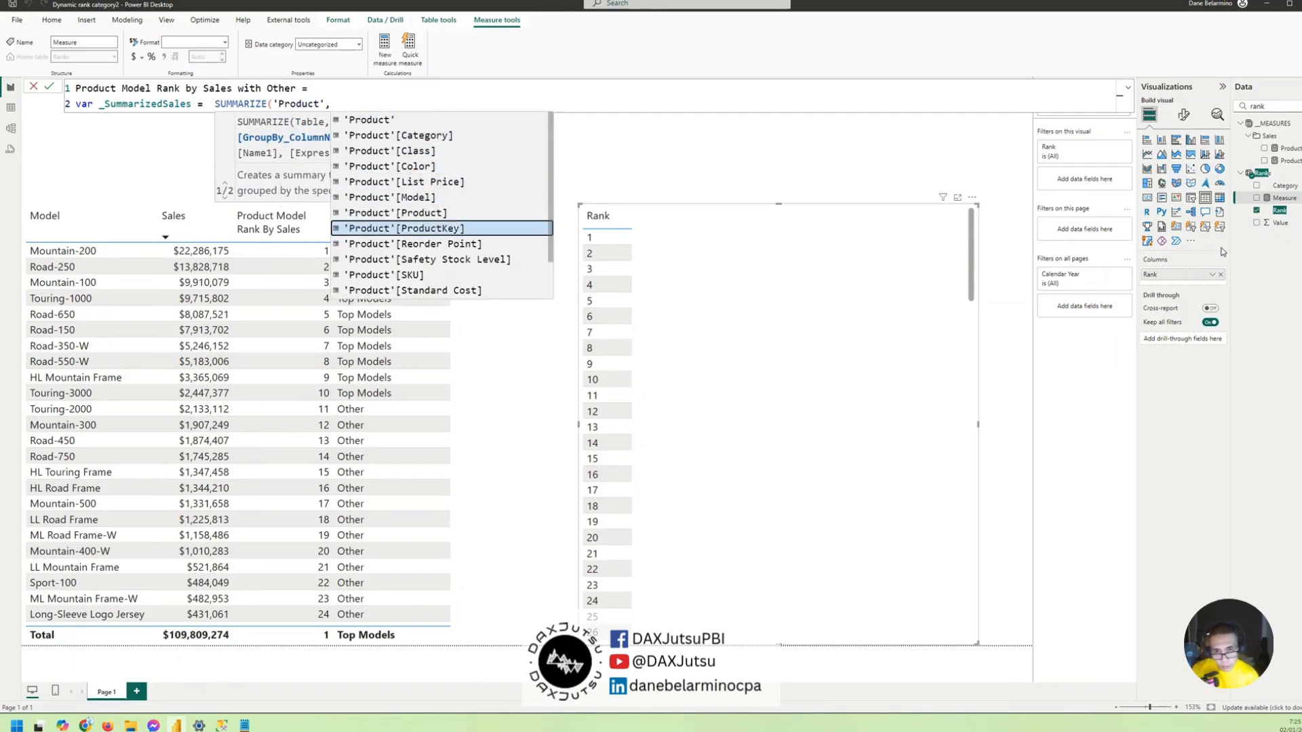
key(Up)
key(Up)
key(Up)
key(Tab)
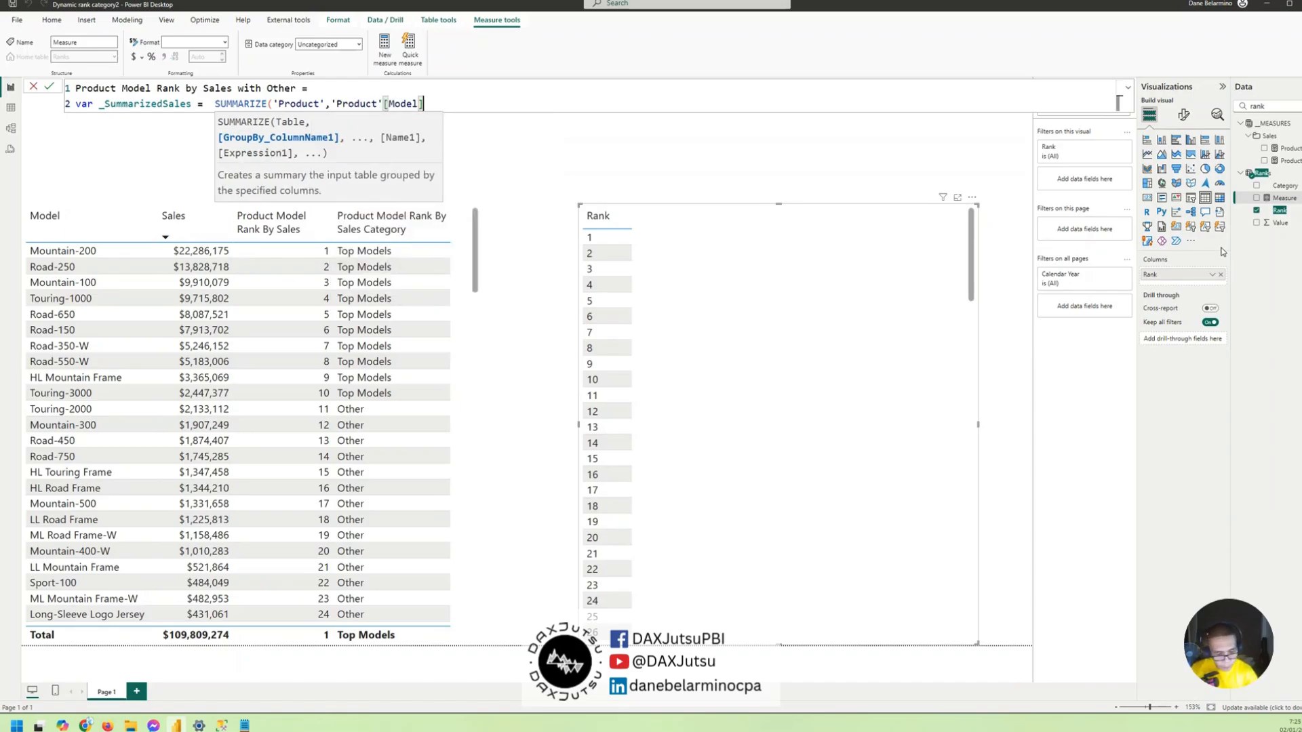
text())
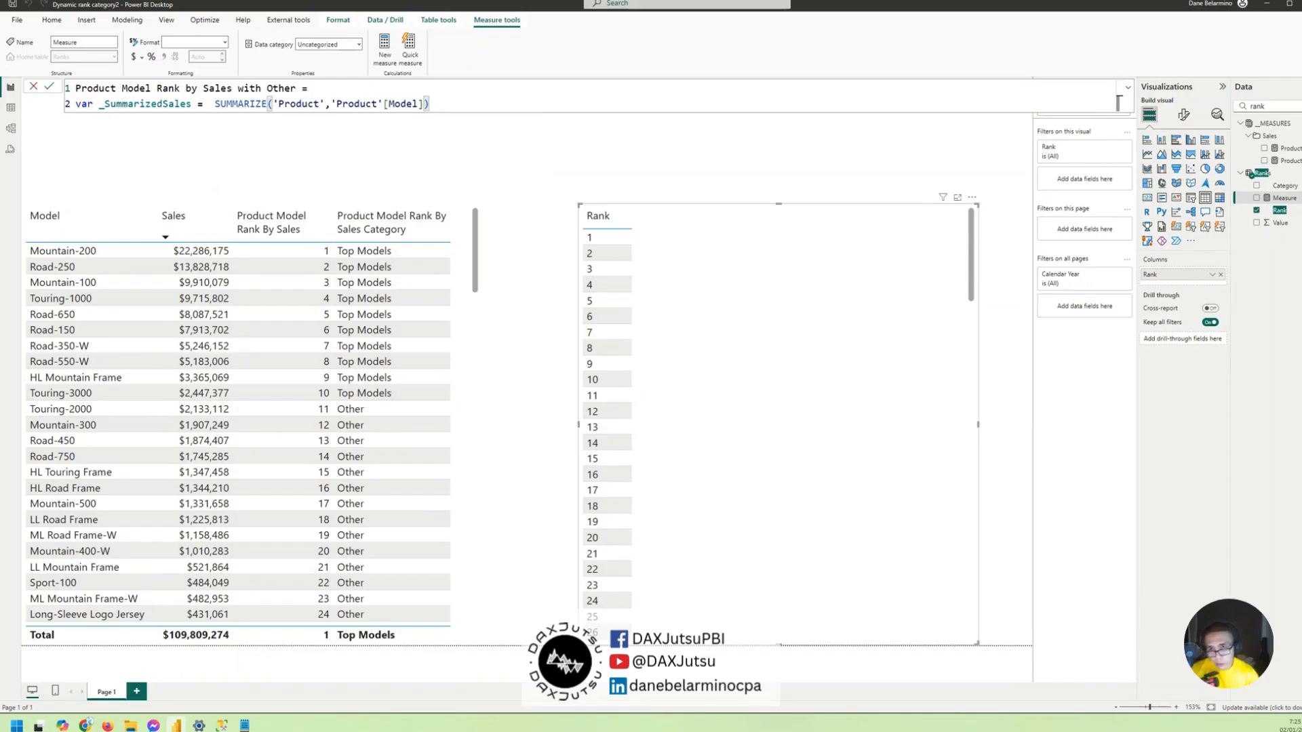
click(217, 102)
text(ADDCOLUMNS()
click(531, 98)
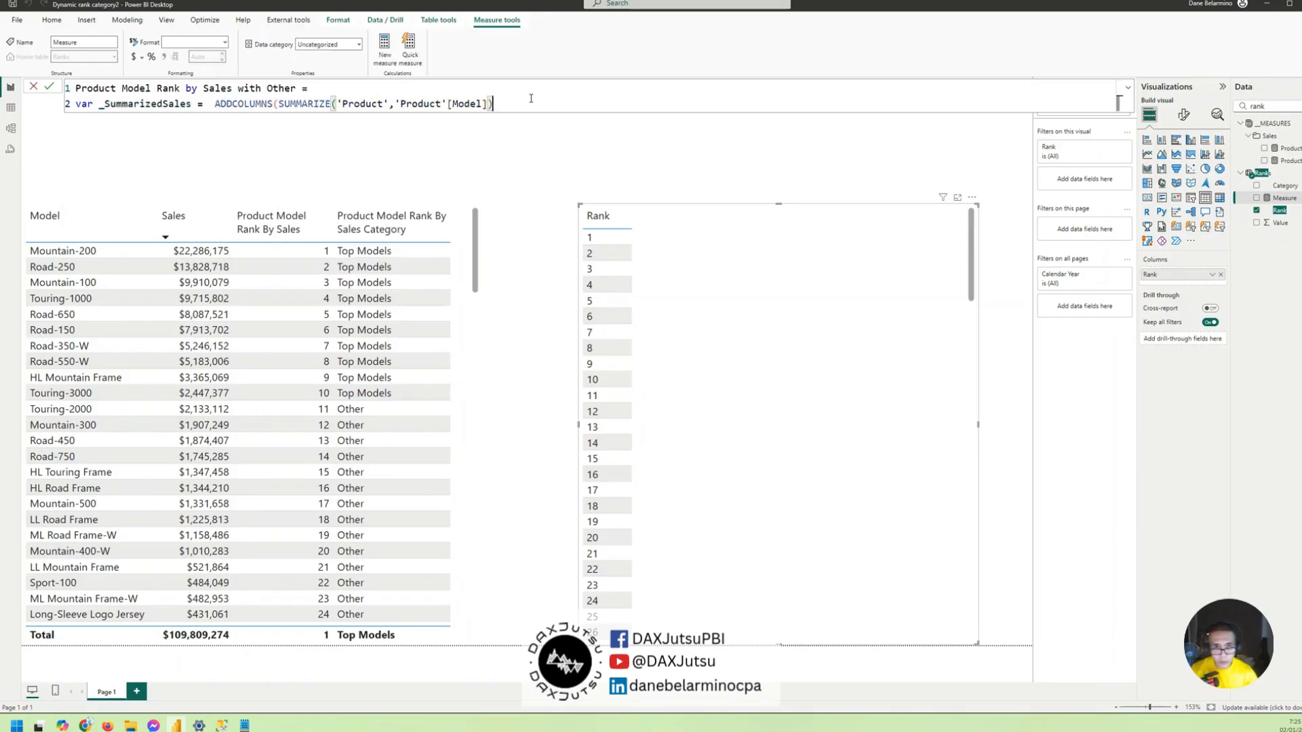
text(, "@sales)
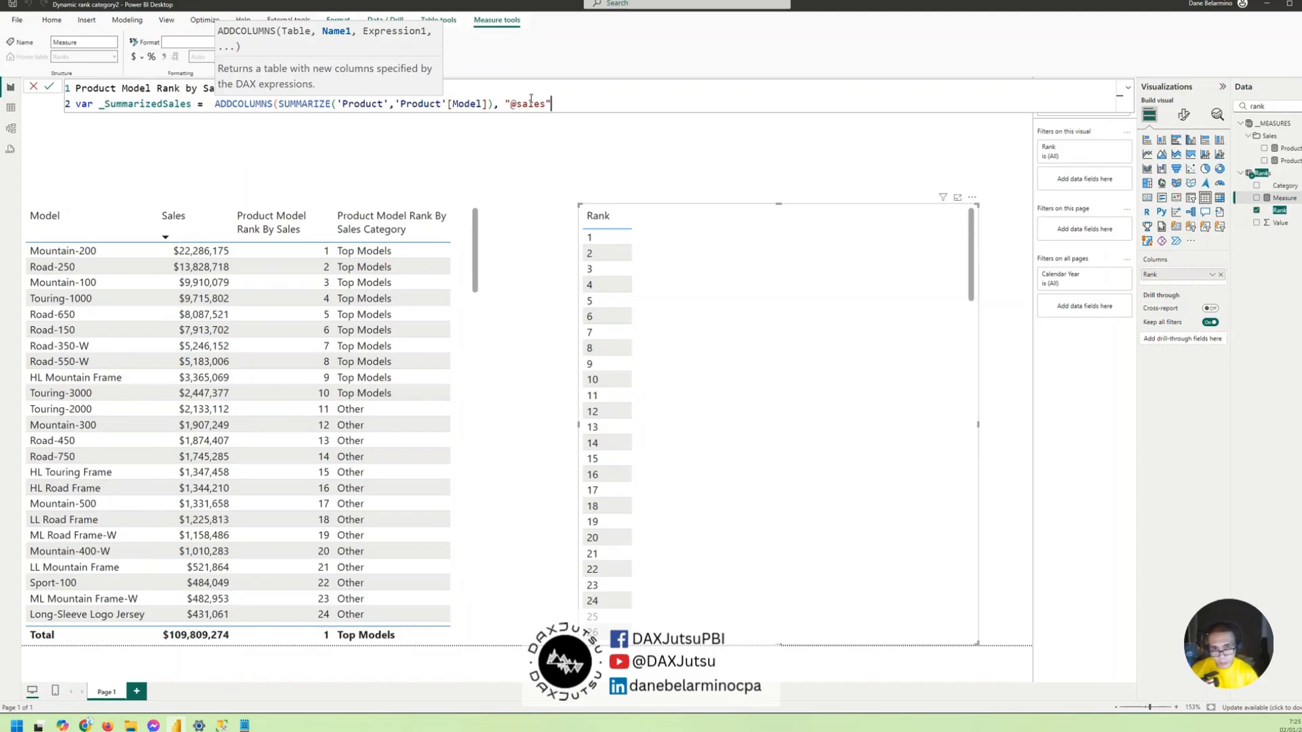
text(",)
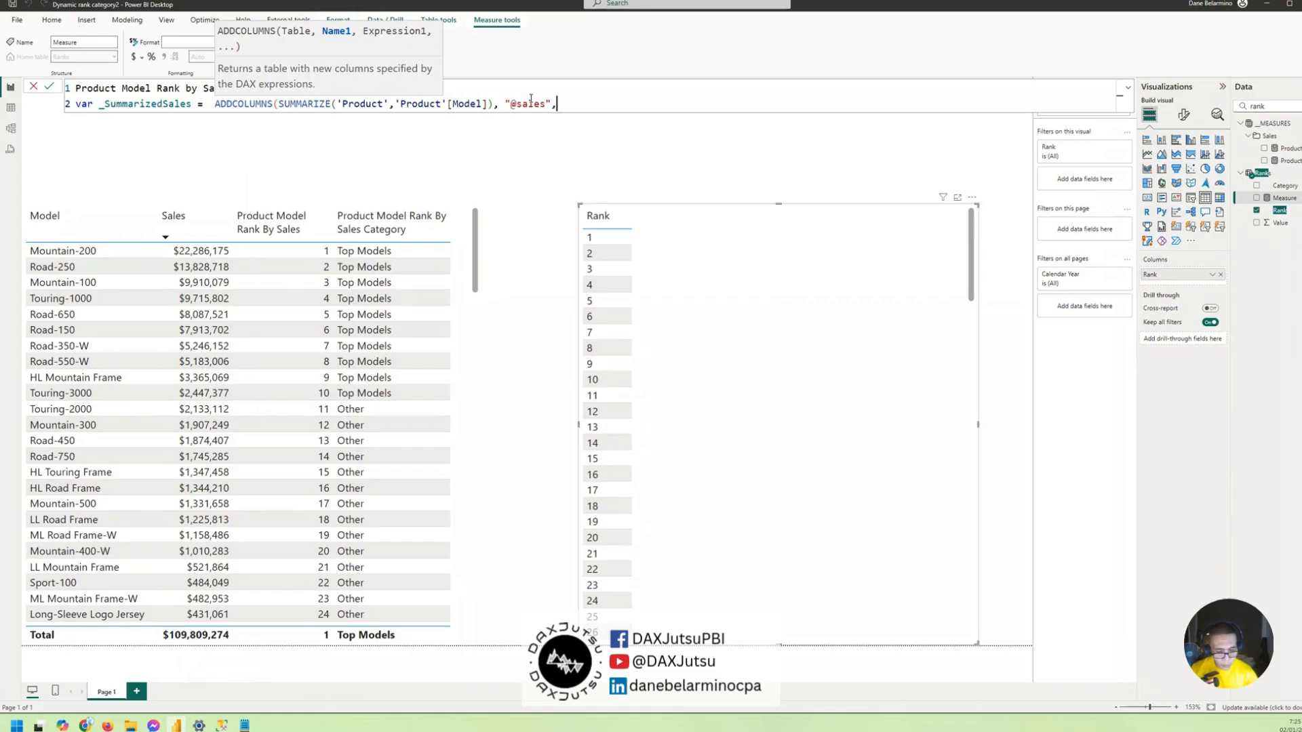
text( [sa)
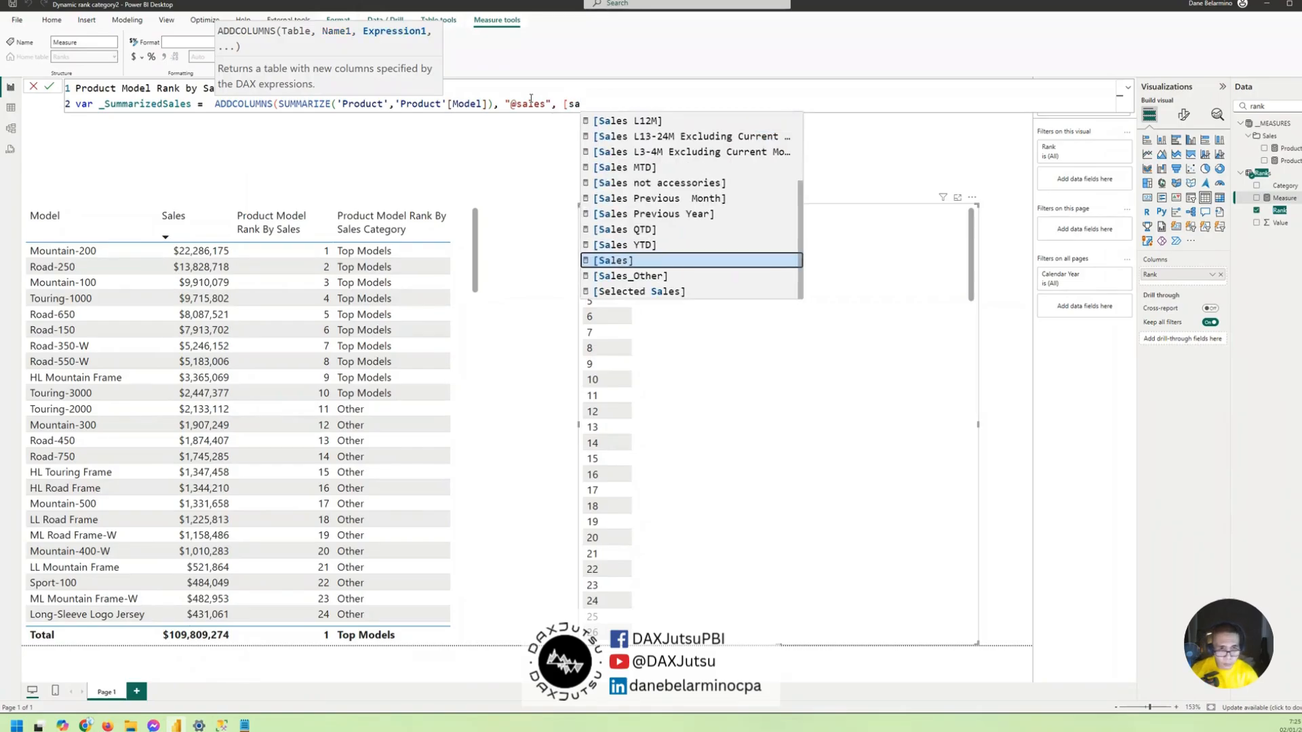
text(les)
key(Tab)
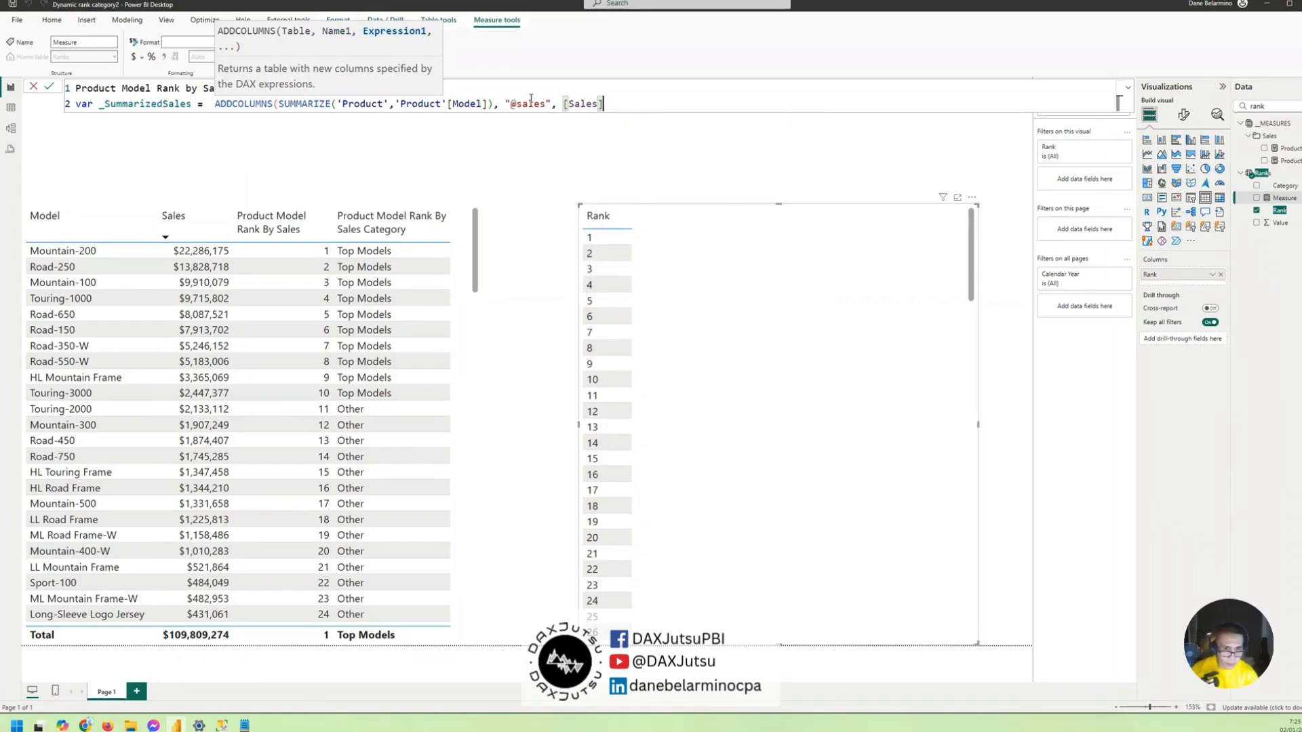
text())
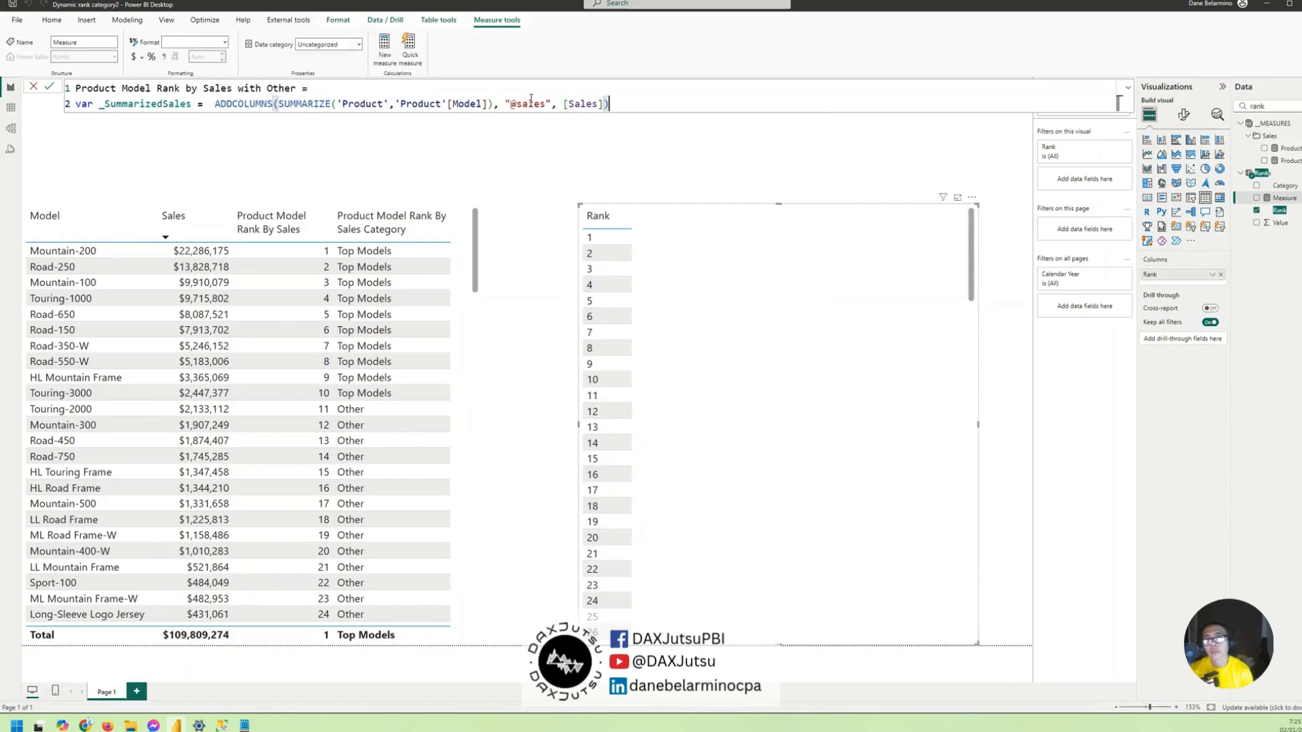
drag(214, 104, 638, 97)
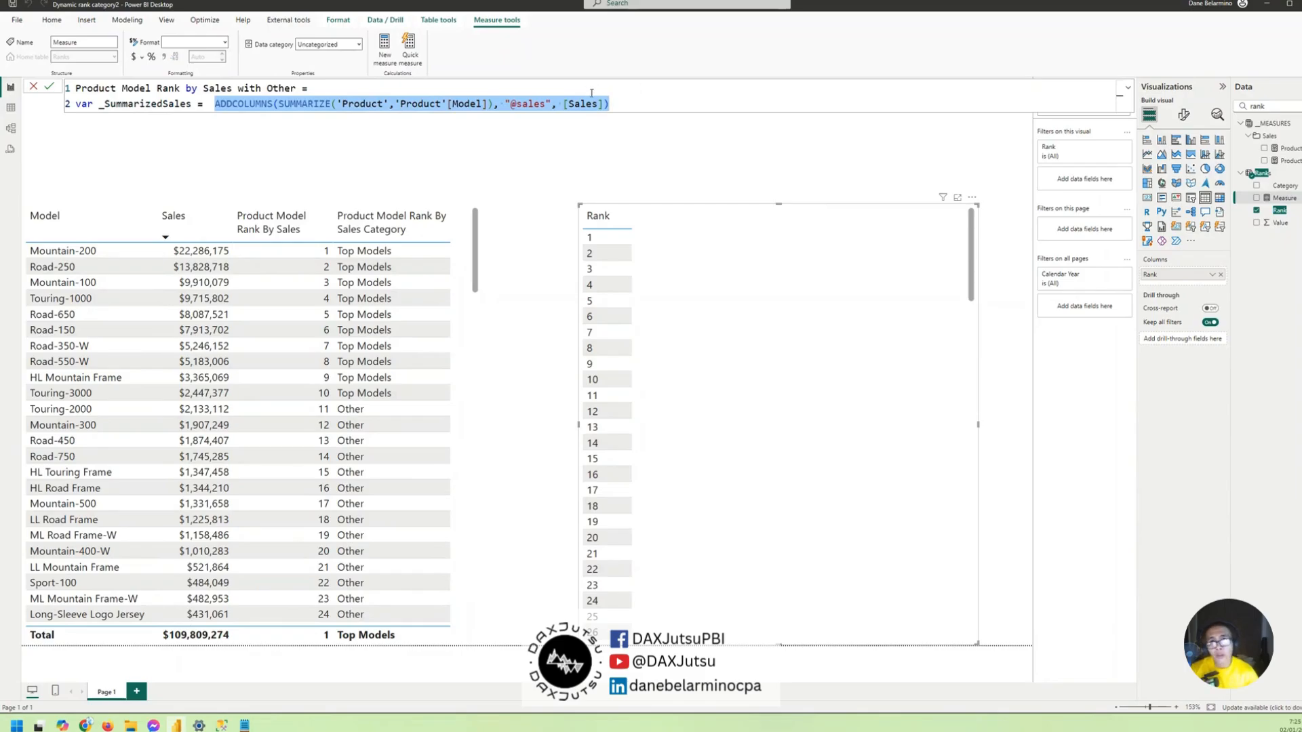
click(546, 104)
click(391, 104)
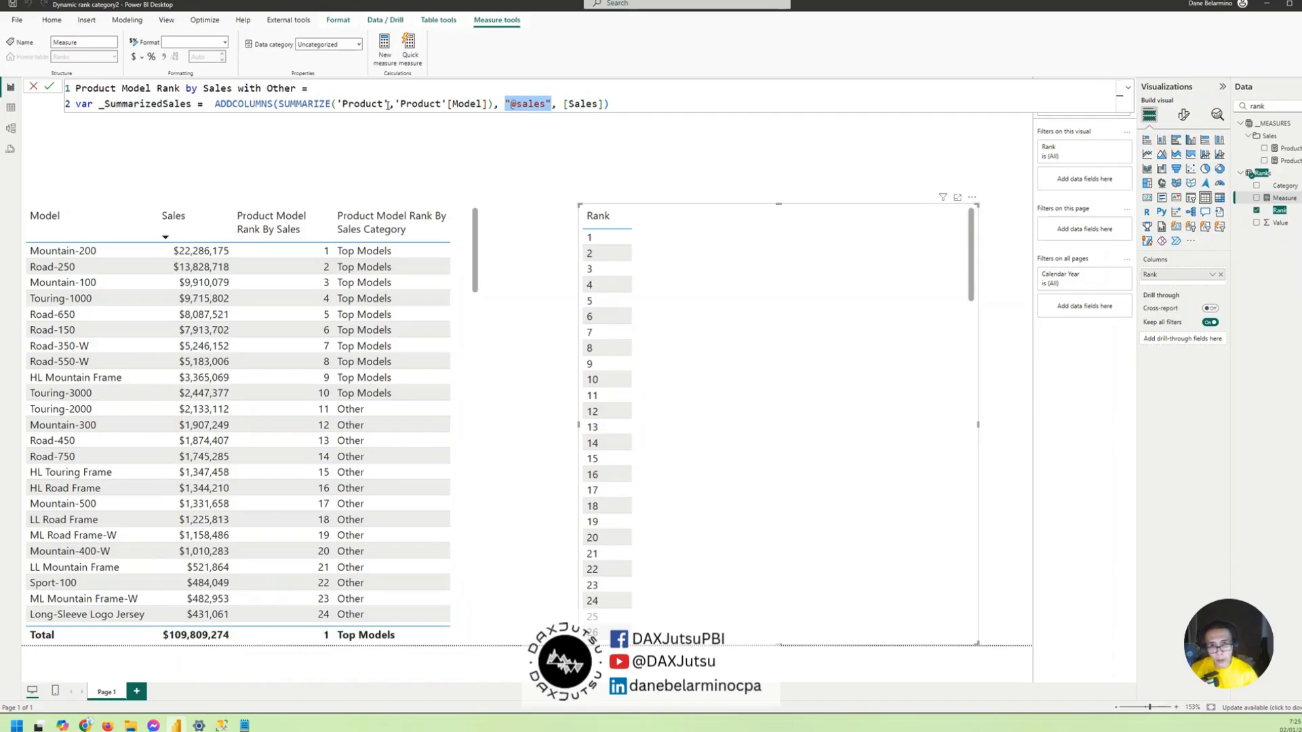
drag(397, 104, 479, 103)
- On a new line below _SummarizedSales, declare a second variable named _RankedModels
click(654, 102)
key(shift+Return)
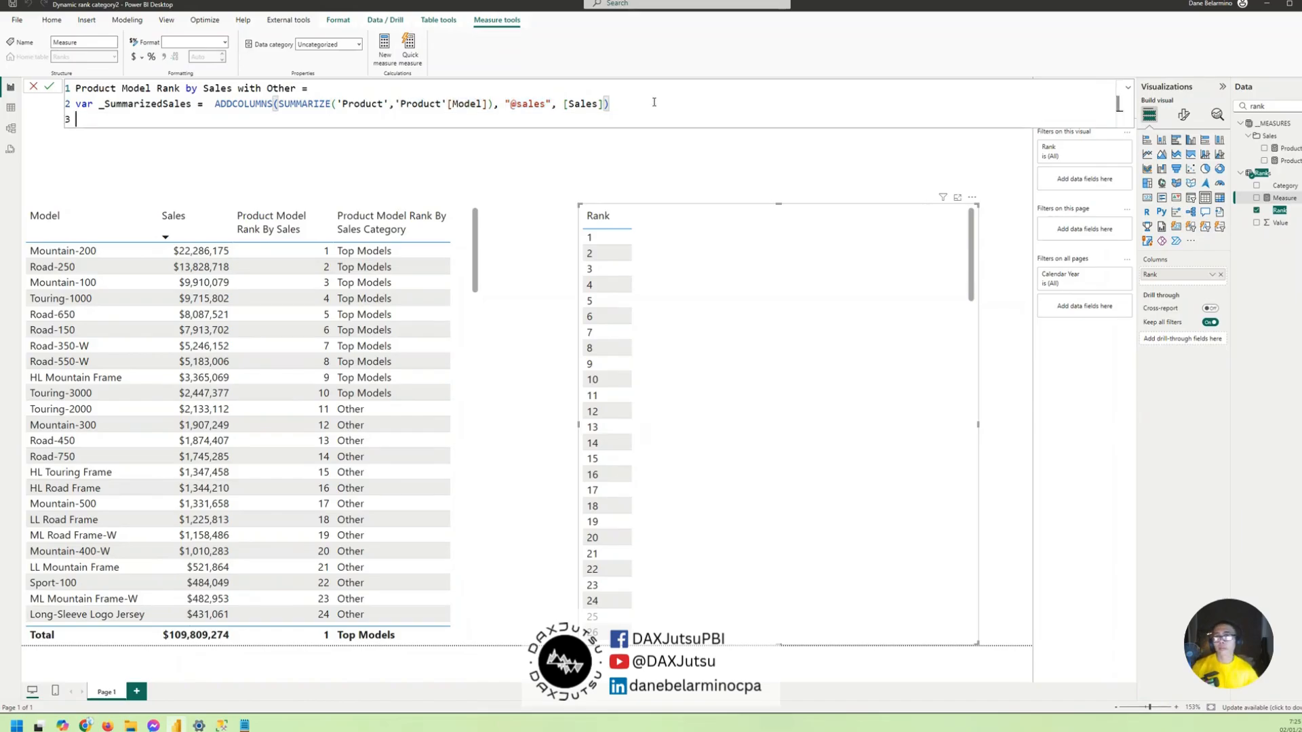
text(var _)
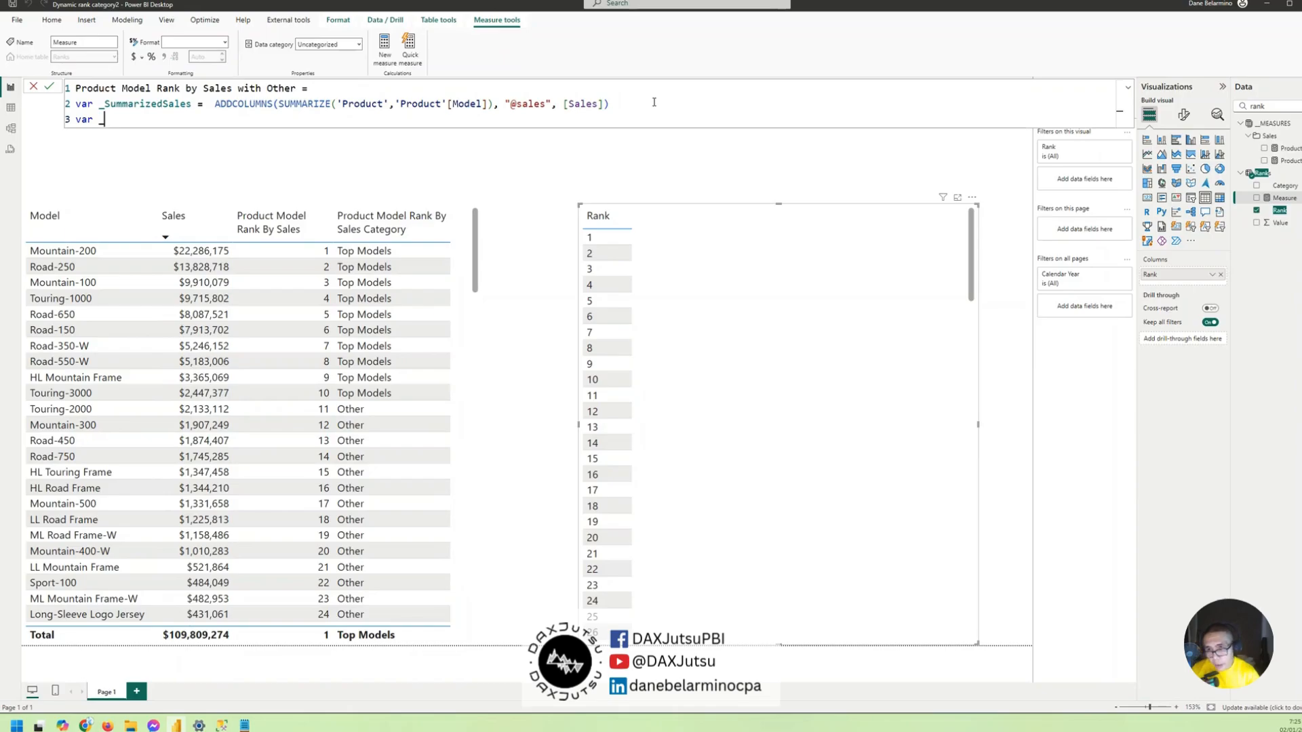
text(Rank)
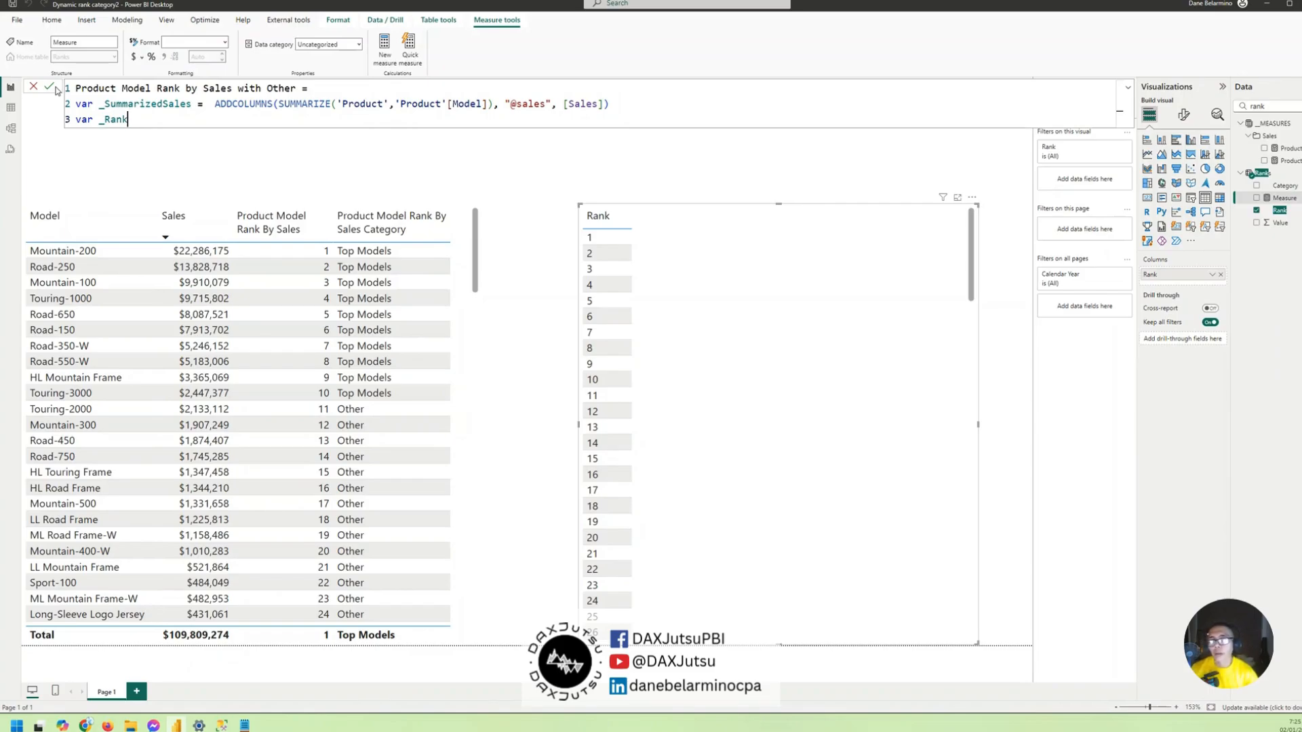
text(Models )
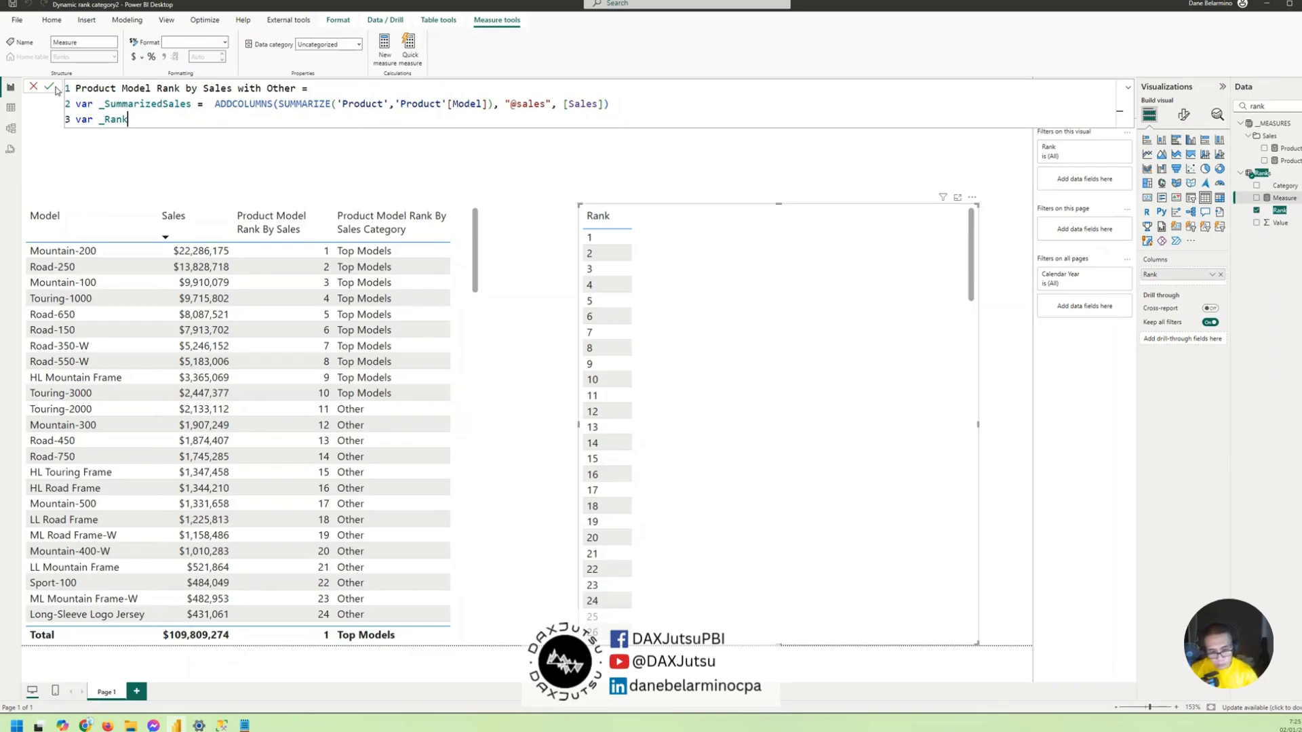
text(=)
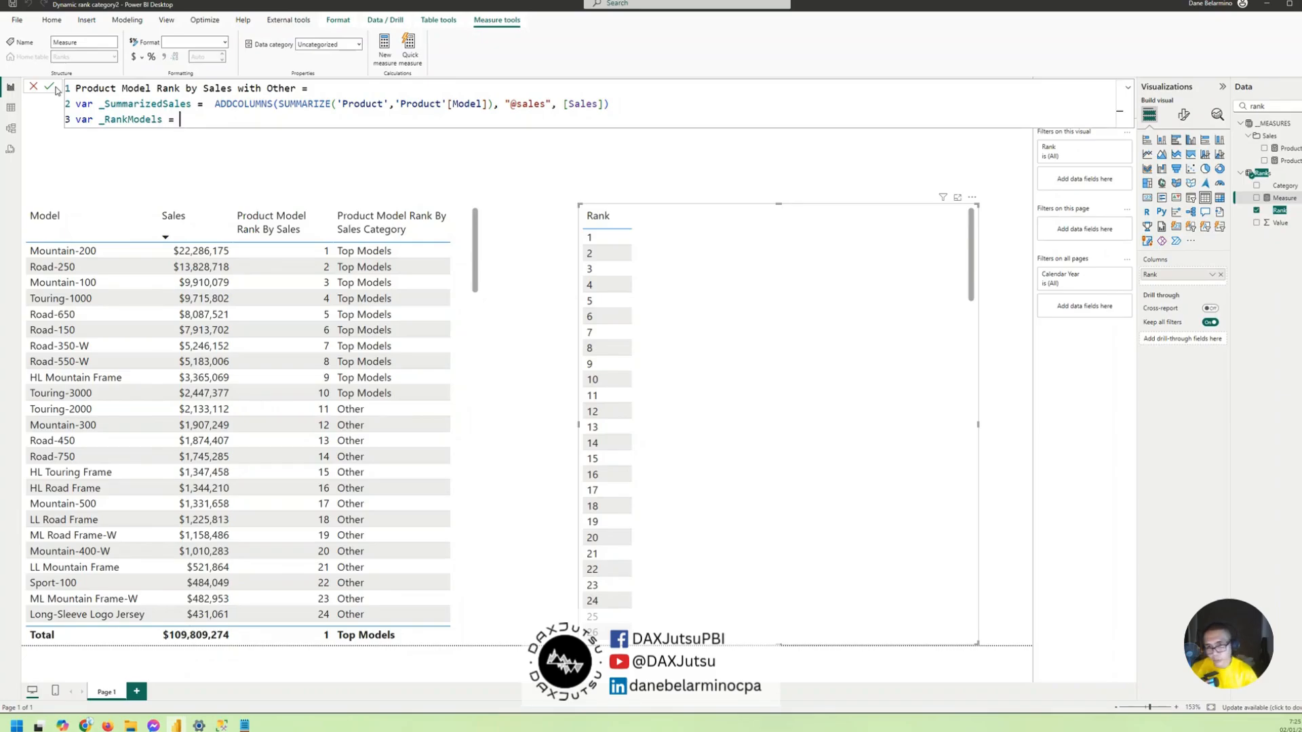
key(Left)
key(Left)
key(Left)
key(Left)
key(Left)
key(Left)
key(Left)
key(Left)
key(Left)
text(ed)
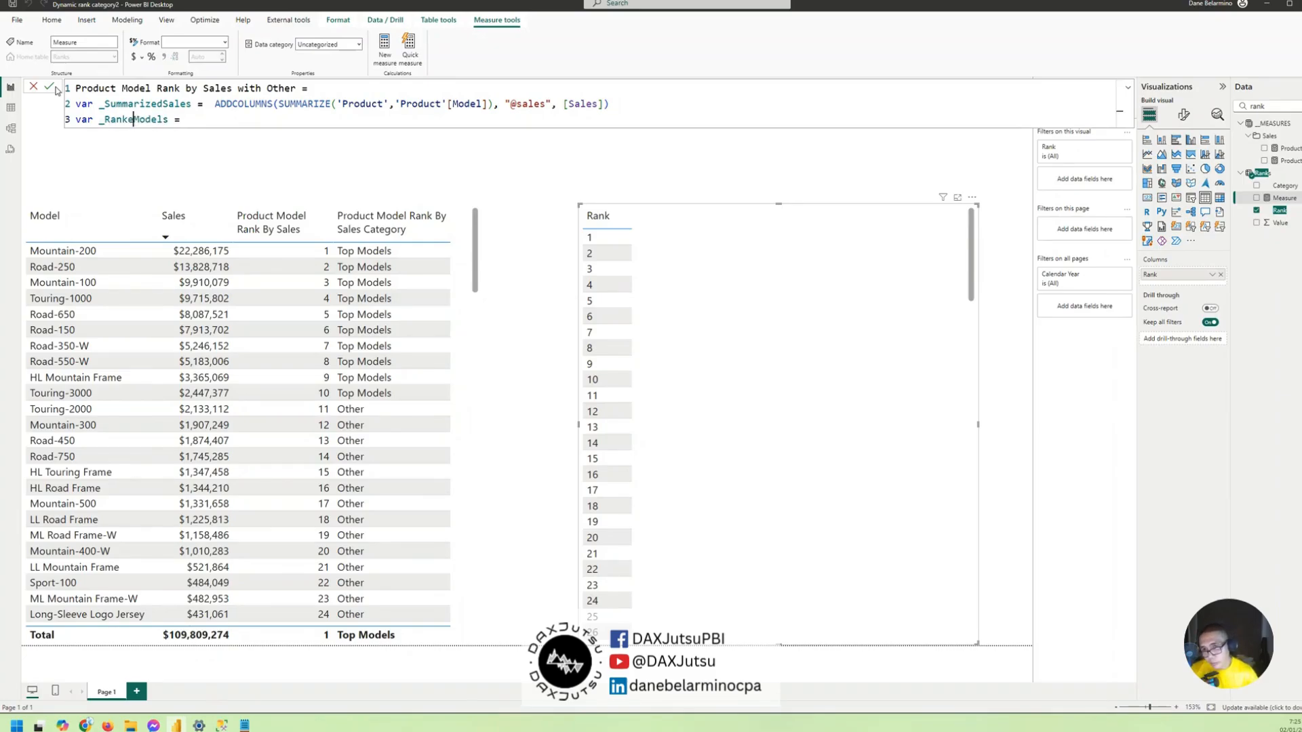
key(End)
text(addcolumns)
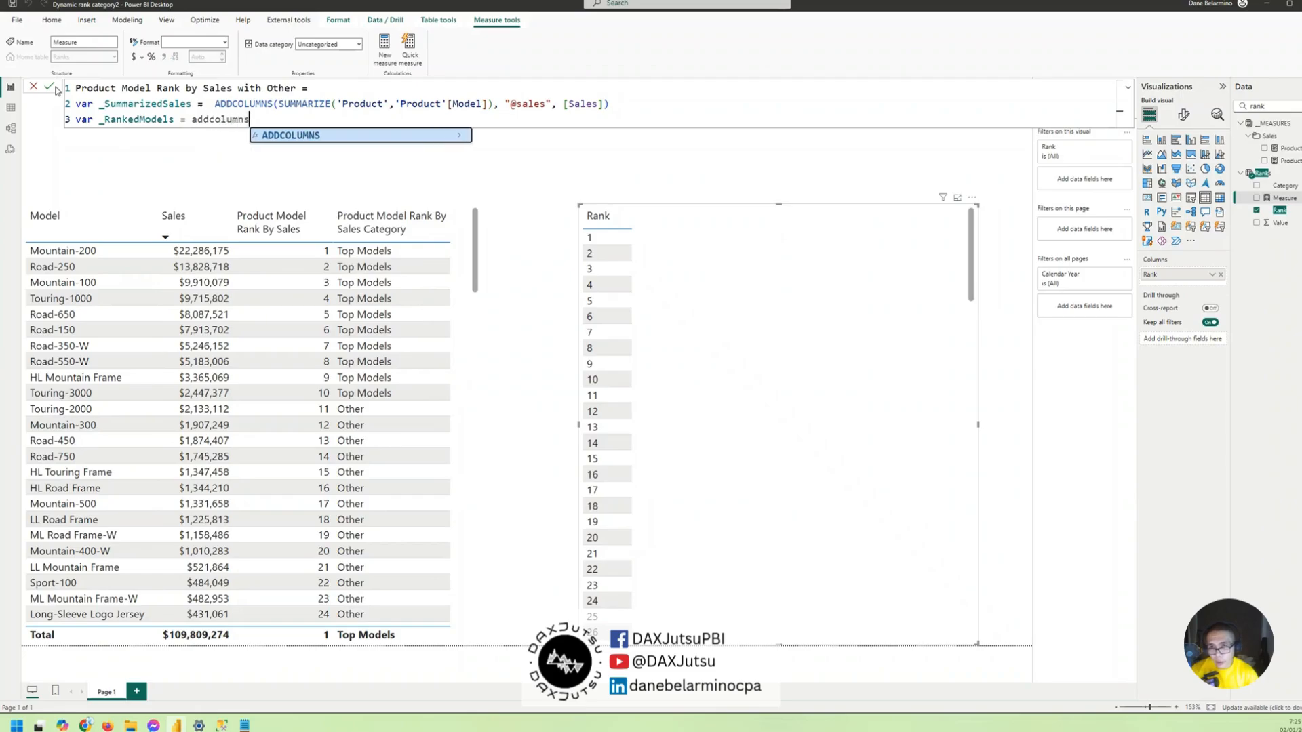
key(Tab)
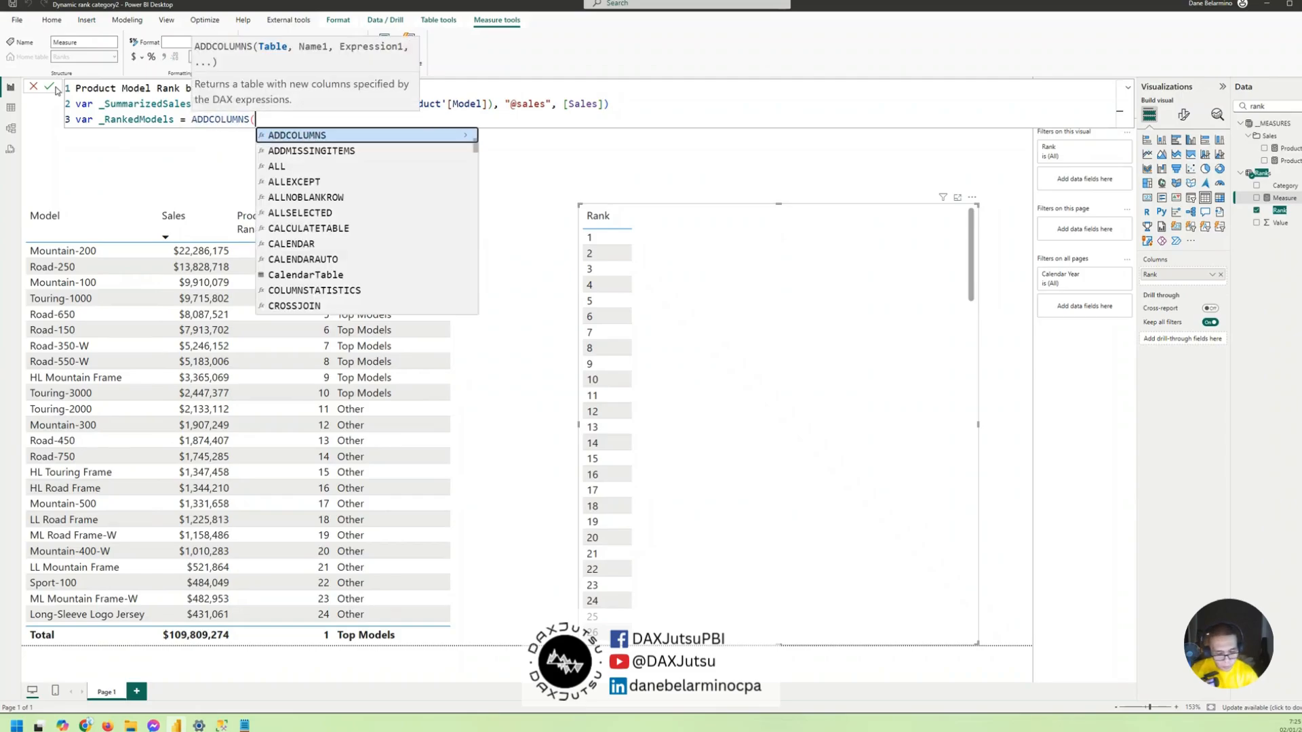
text(_)
key(Tab)
text(, )
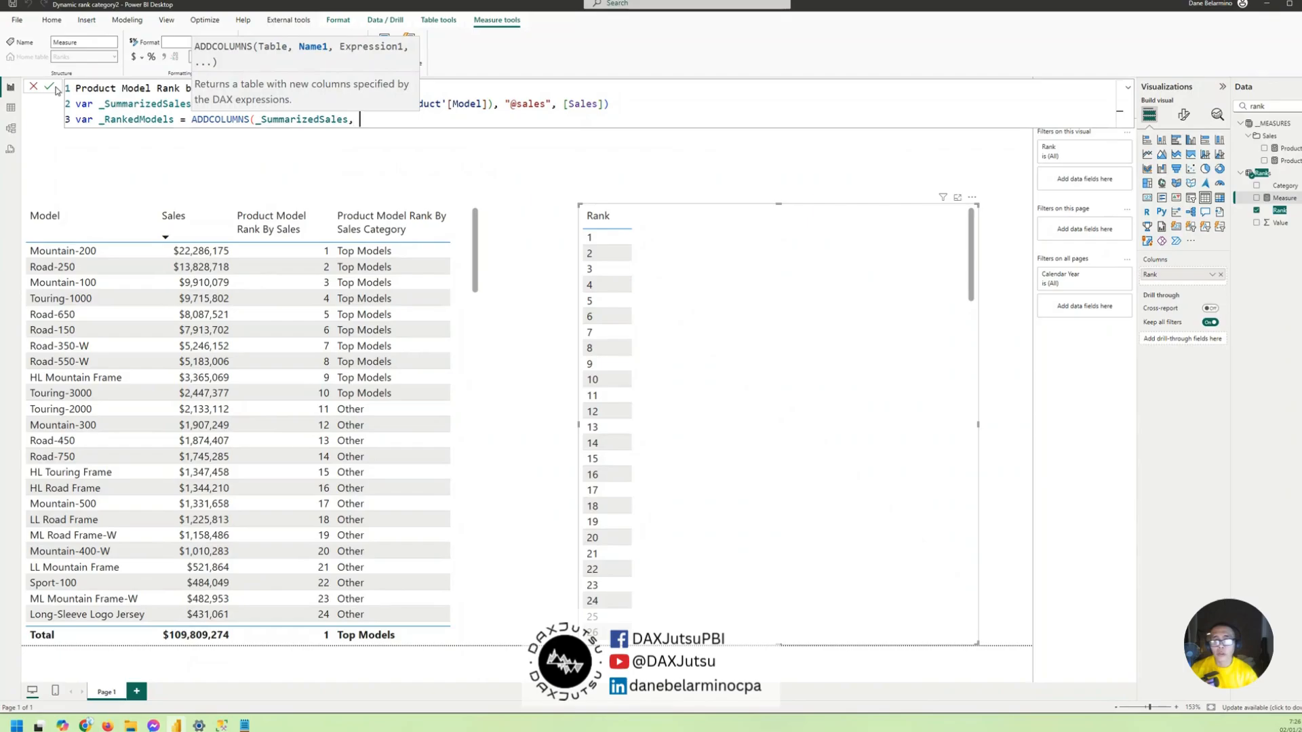
text("@rank)
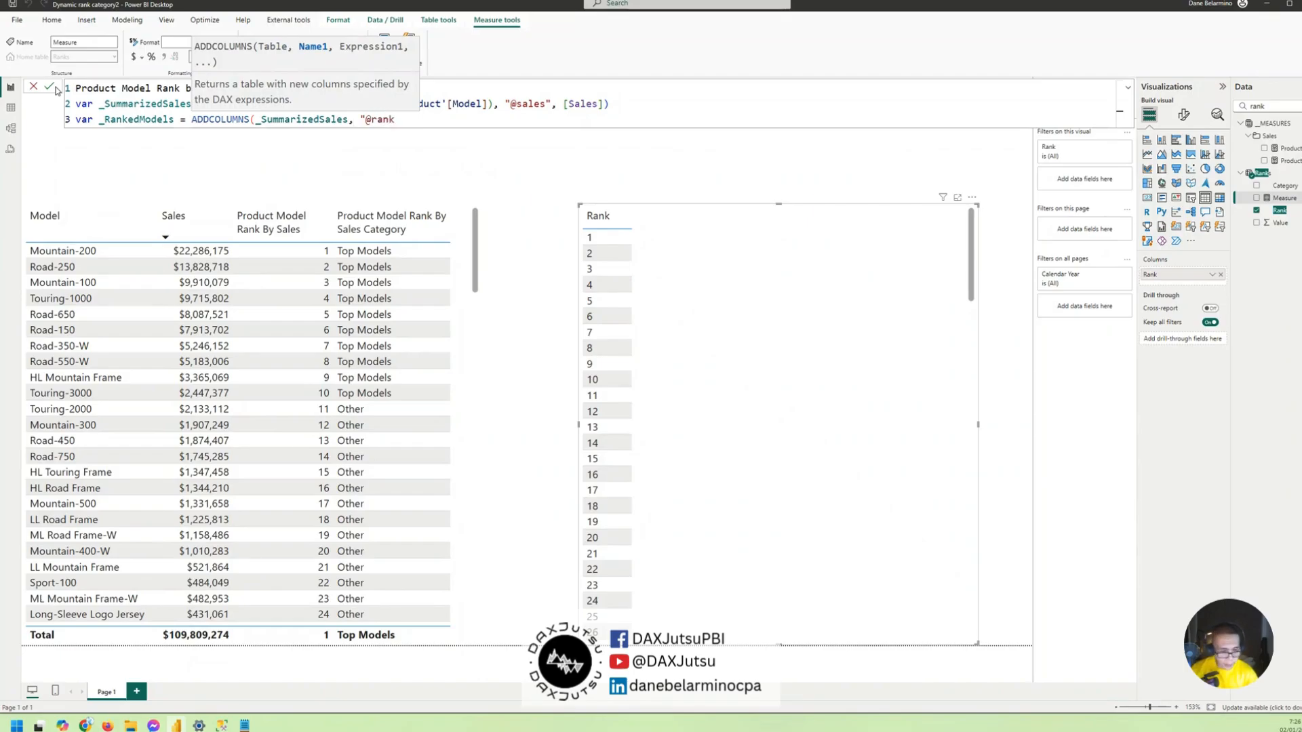
text(",)
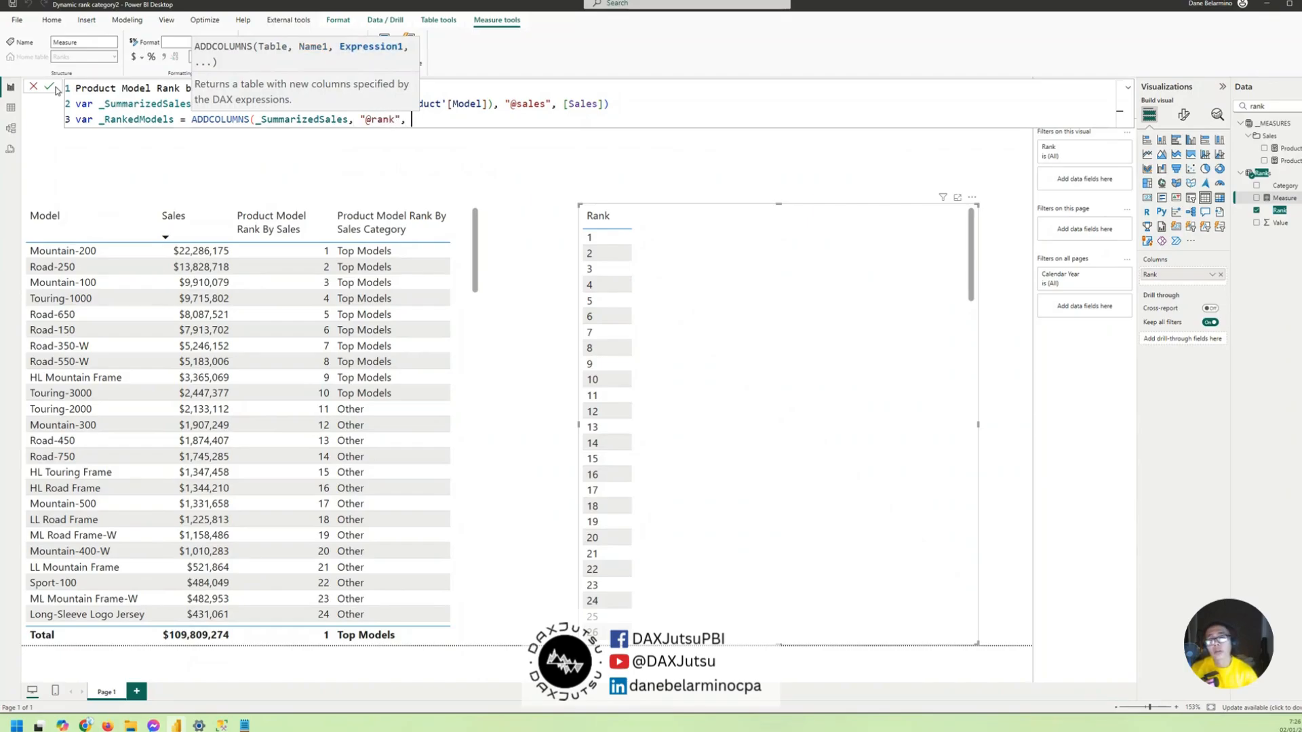
text( var _rank )
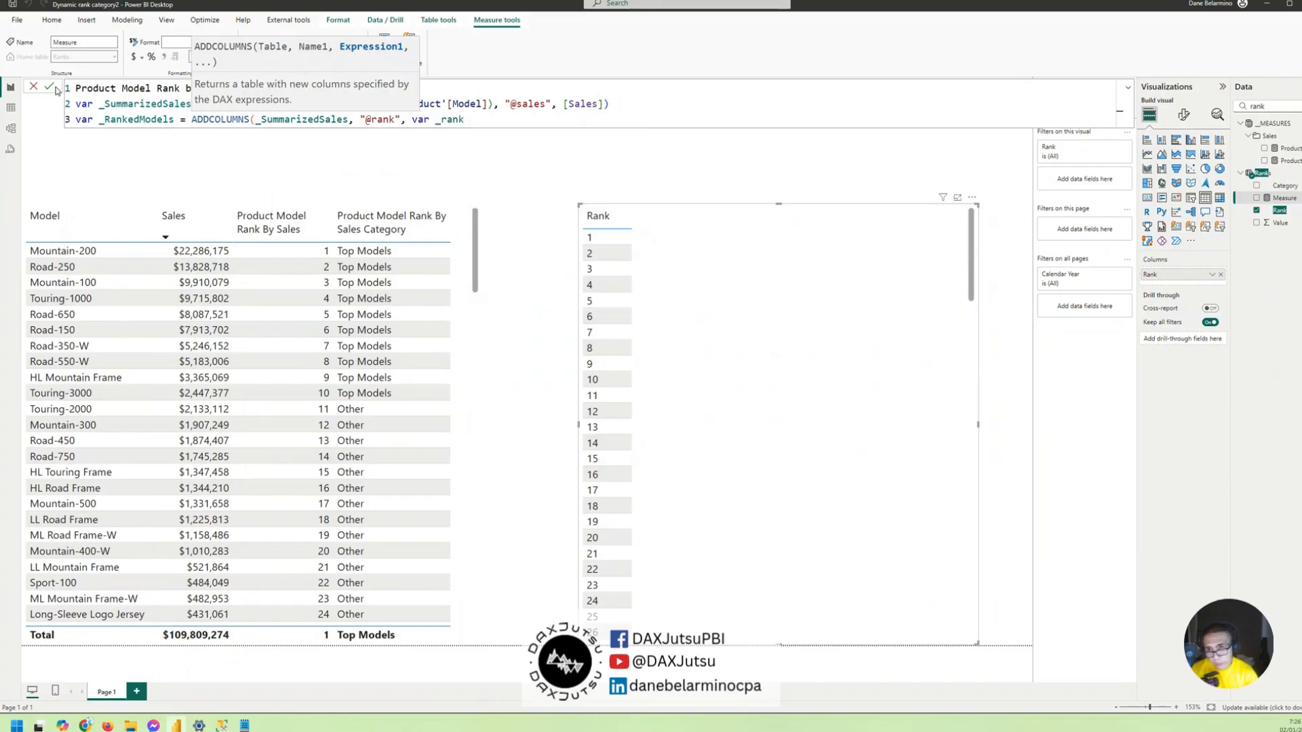
text(=)
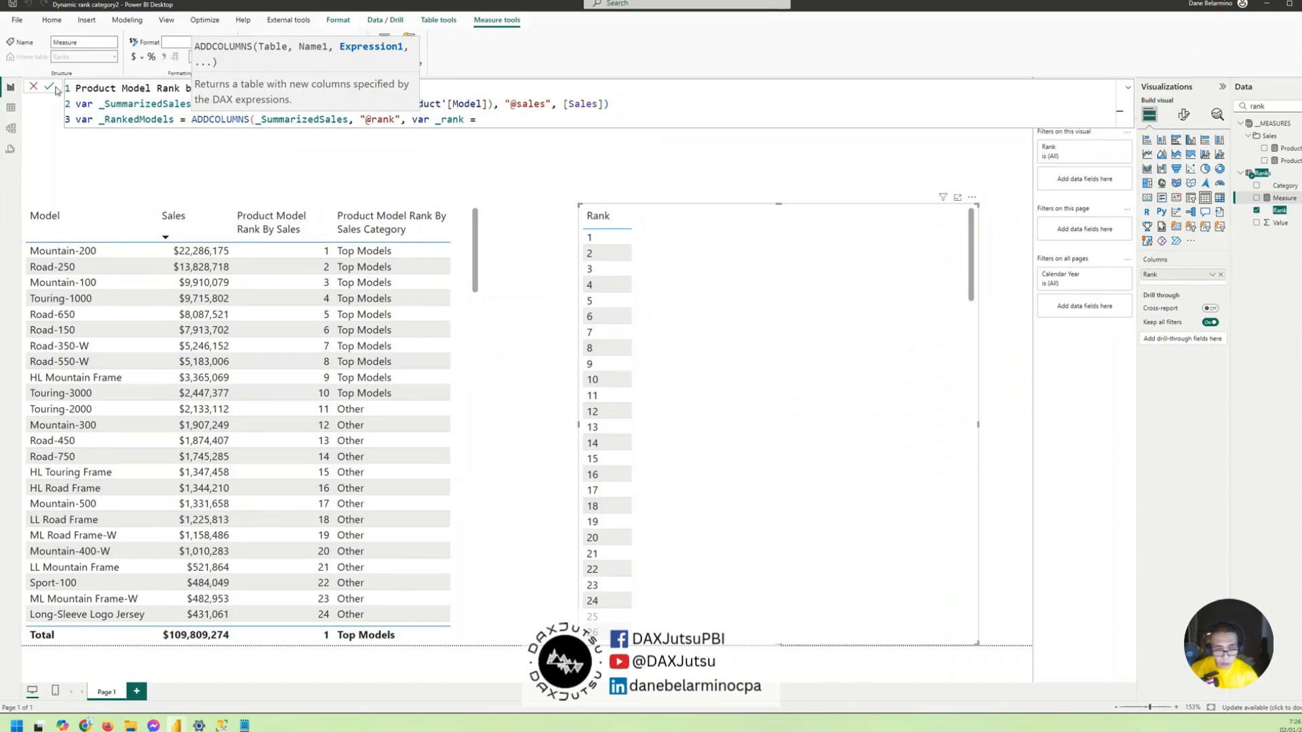
text( [)
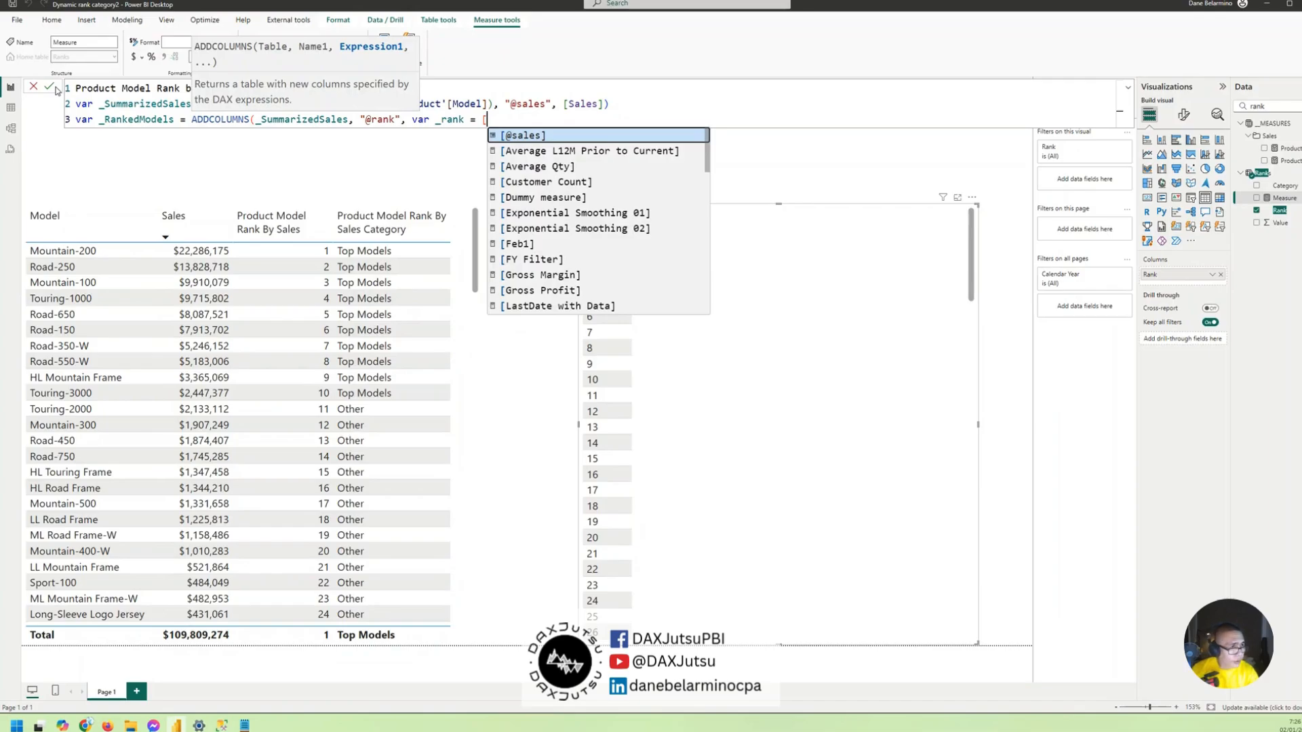
text(produ)
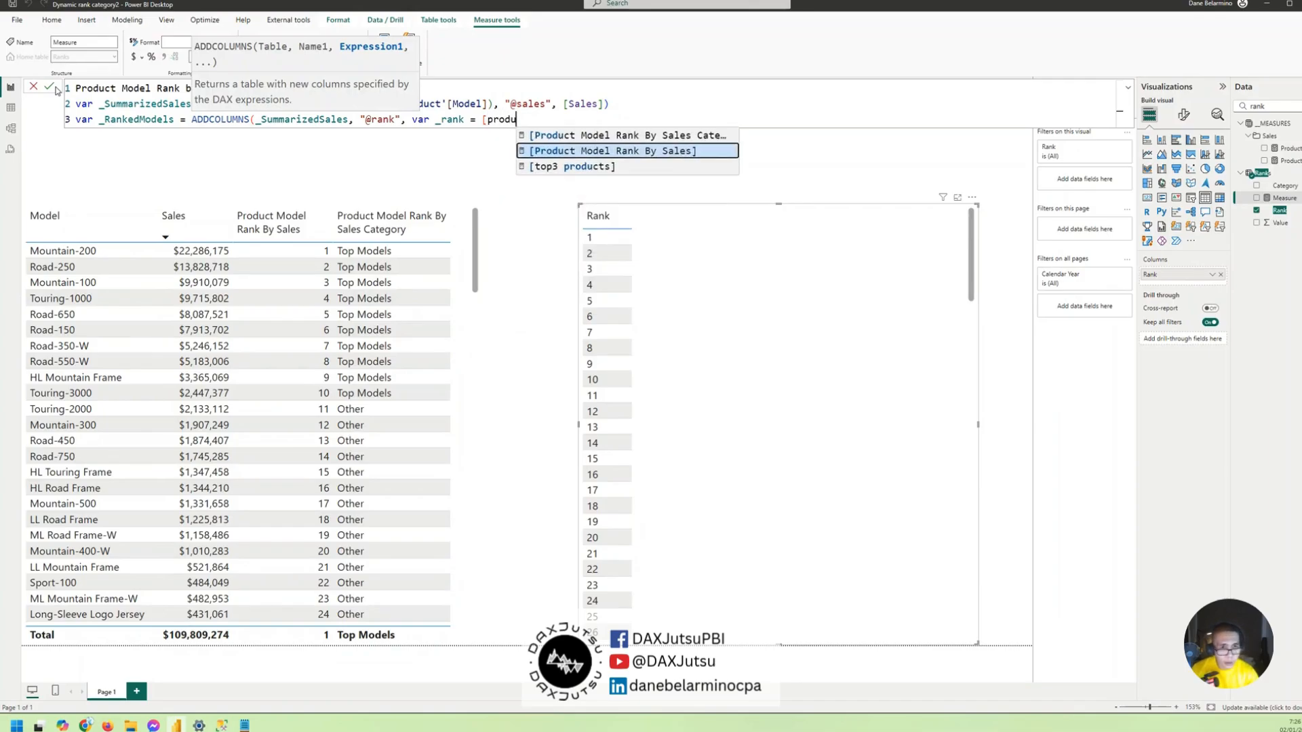
key(Tab)
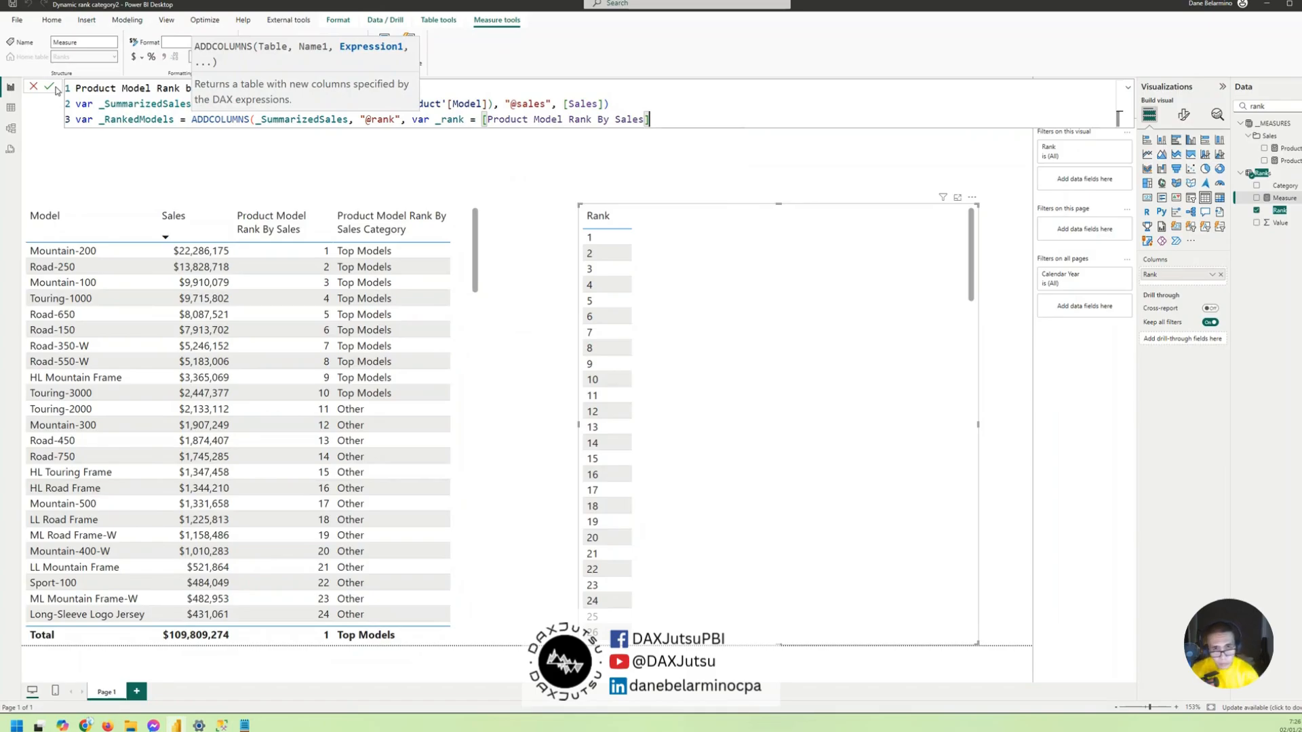
key(shift+Return)
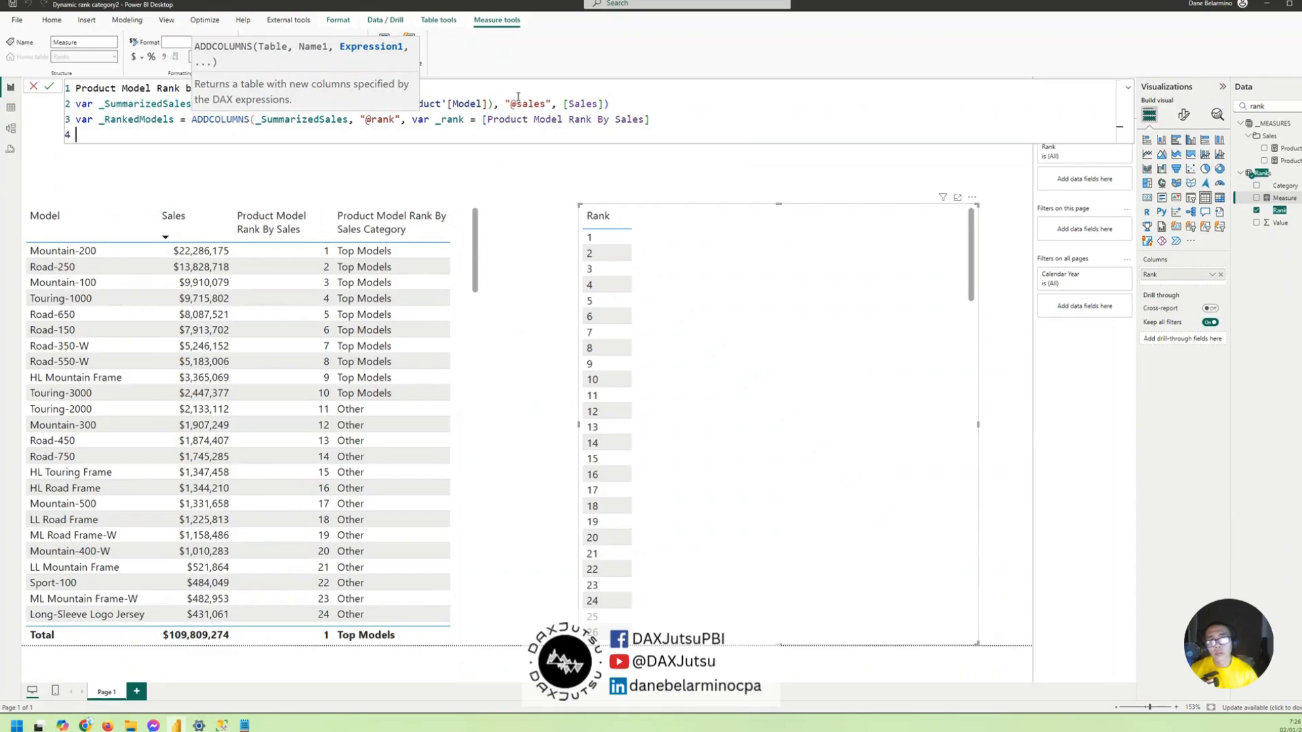
- Move the _rank declaration onto its own indented line and add a RETURN keyword on the line below it
click(413, 119)
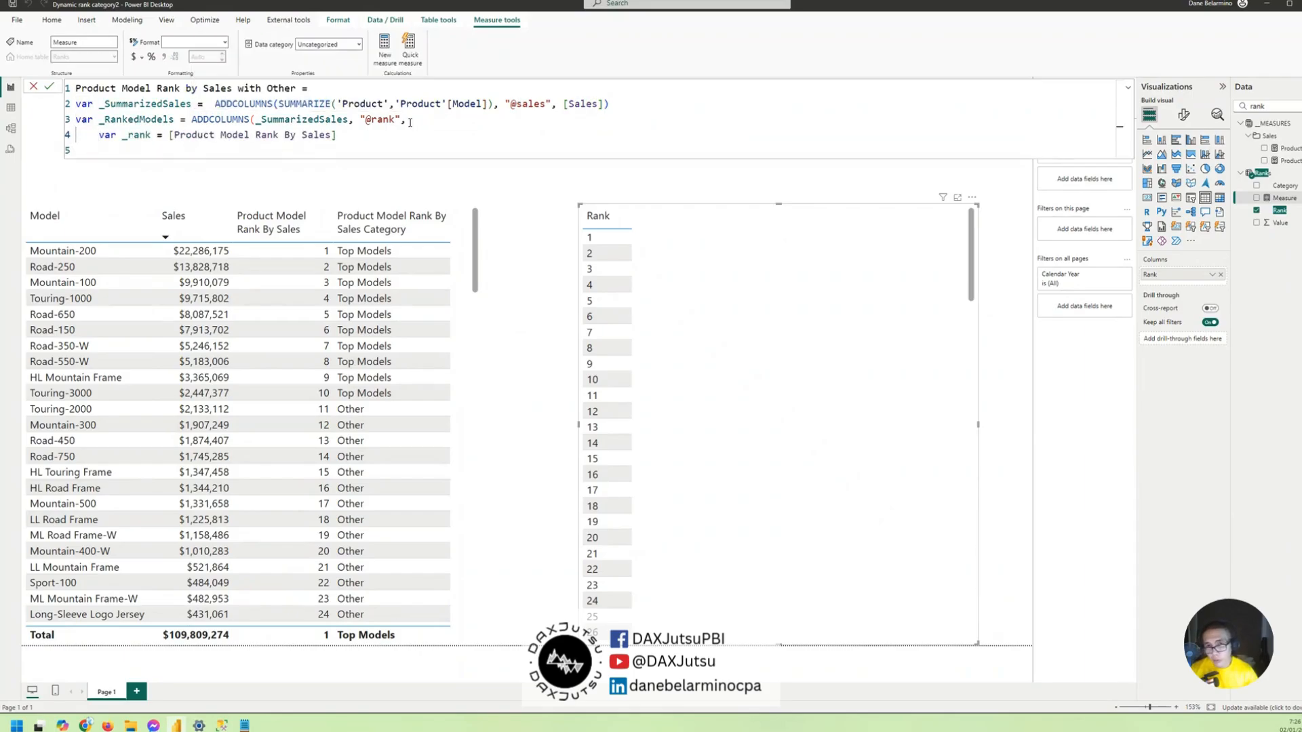
click(405, 131)
key(Return)
text(return)
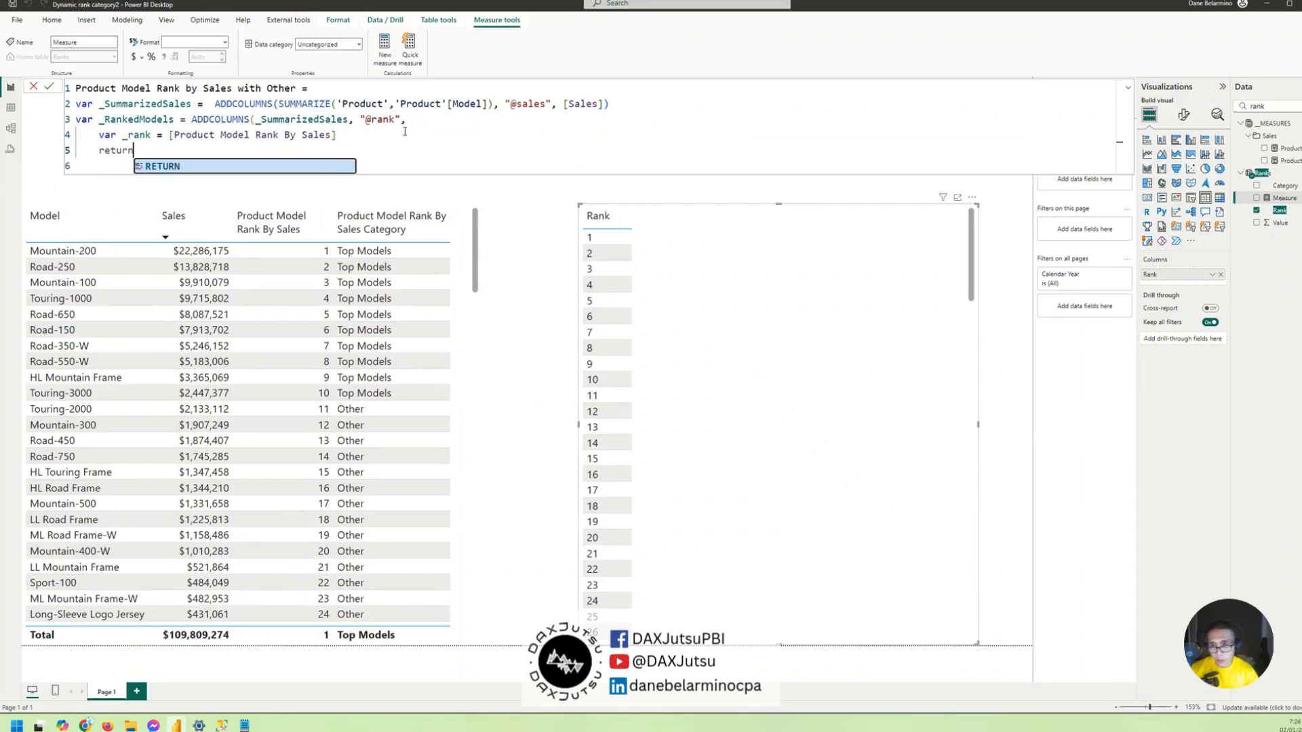
key(Tab)
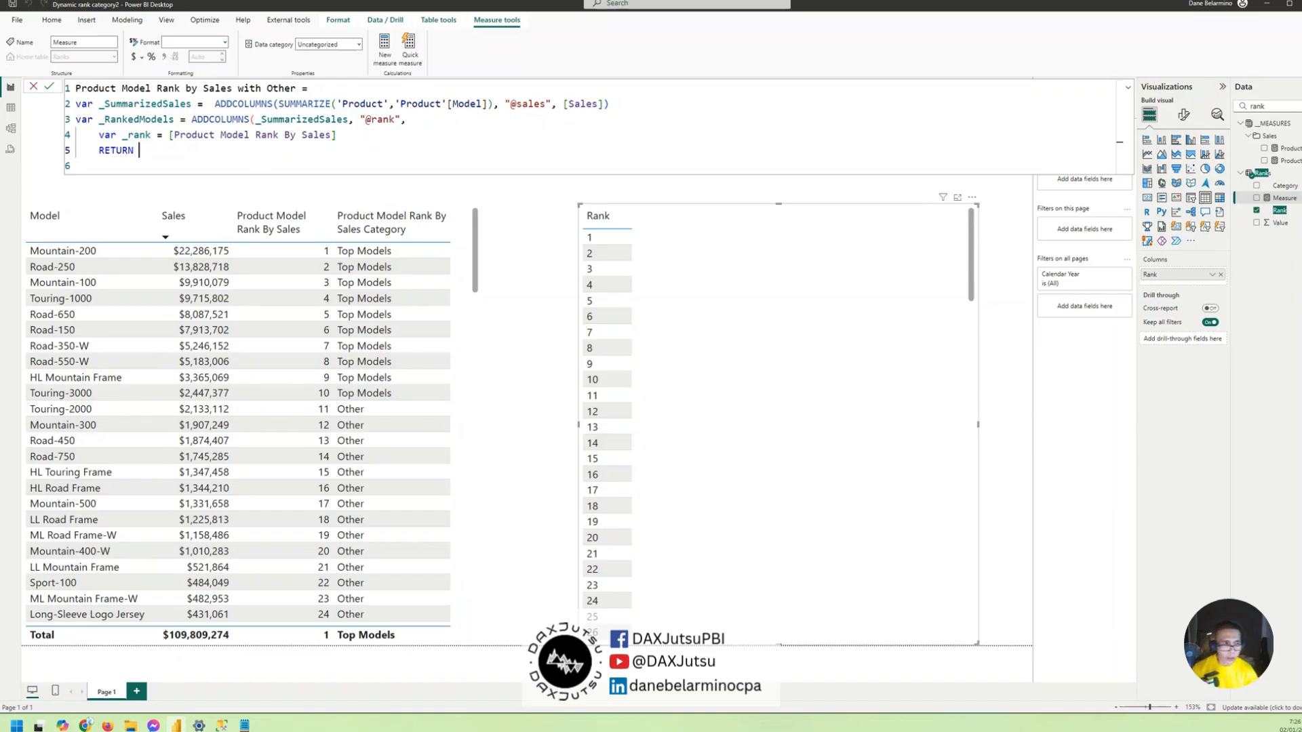
- Below RETURN, begin an IF function that tests _rank<=10 and gives "Top Models" when true, leaving the false result open
double_click(122, 120)
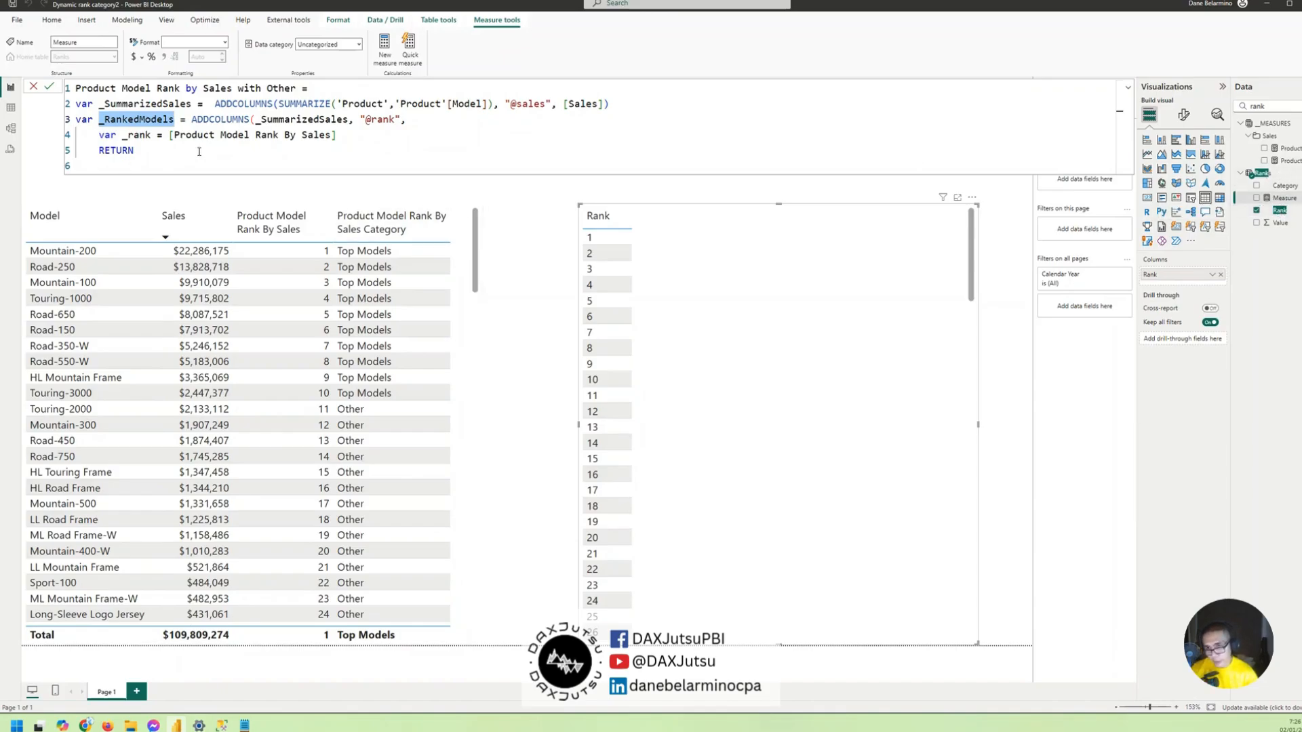
click(198, 149)
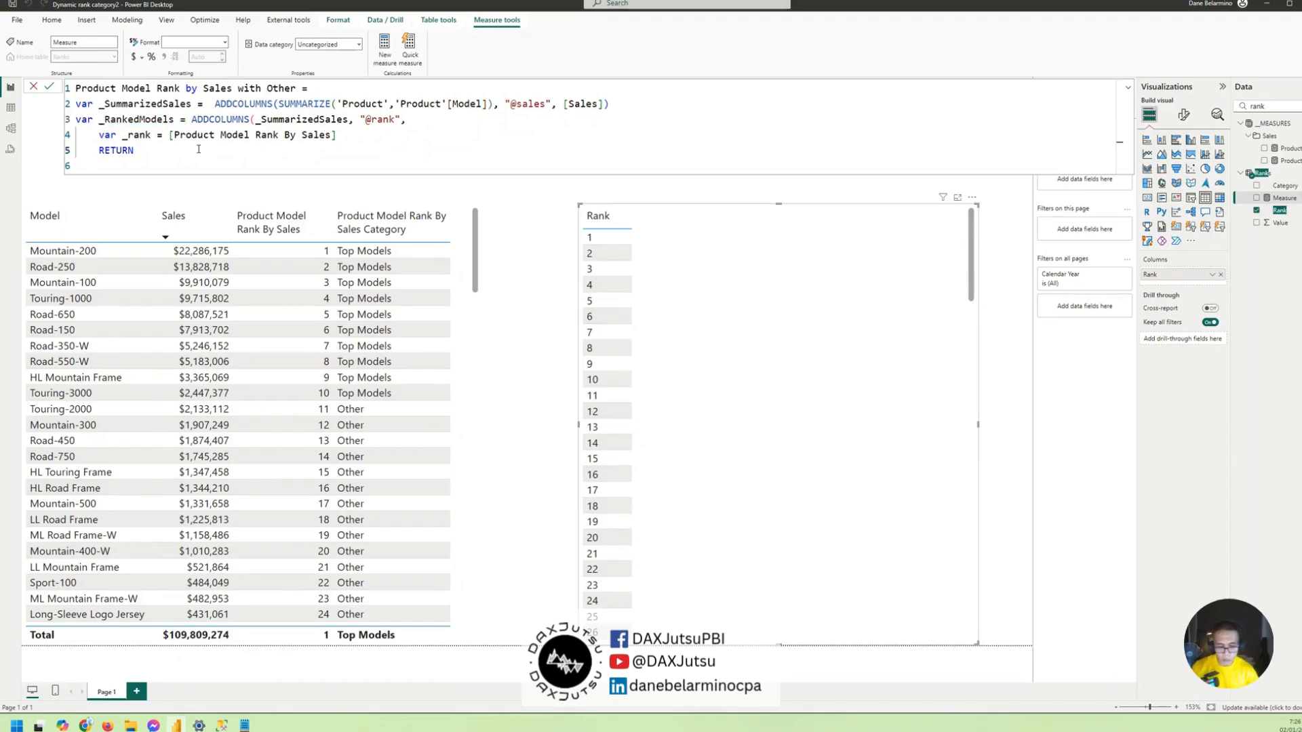
key(Return)
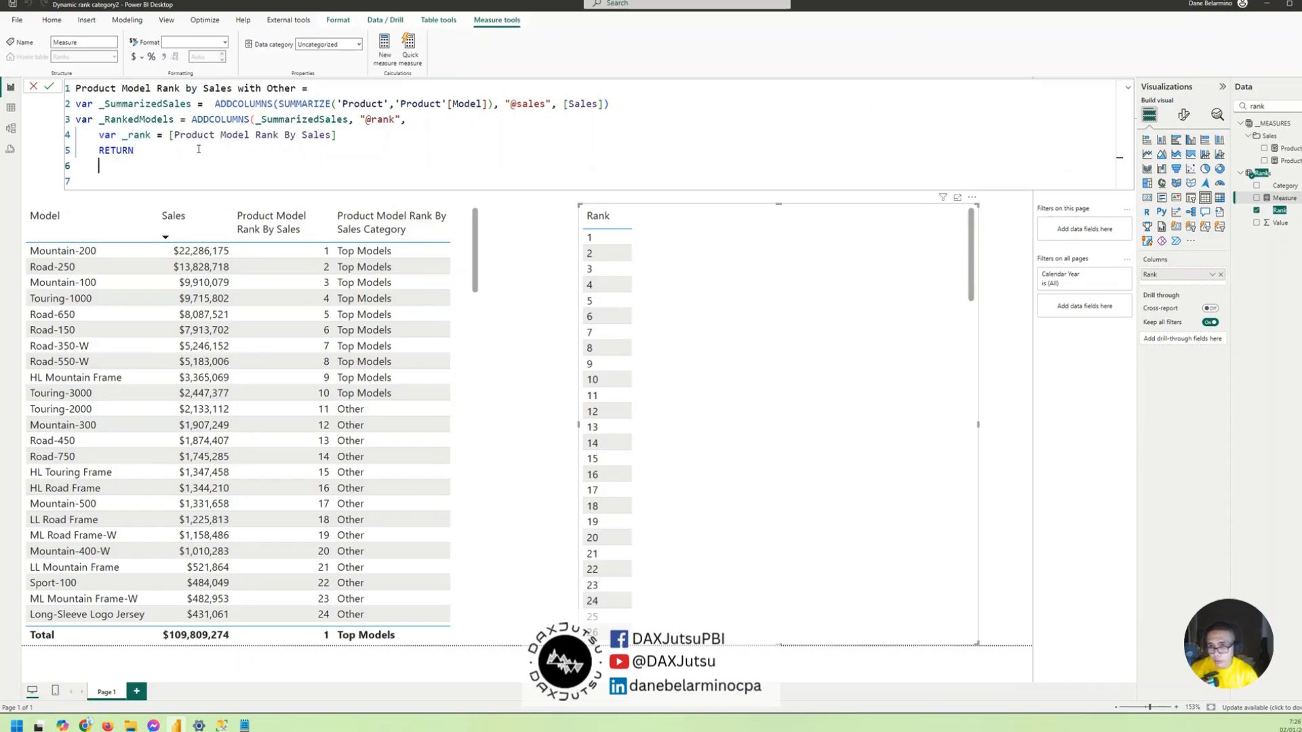
text(IF()
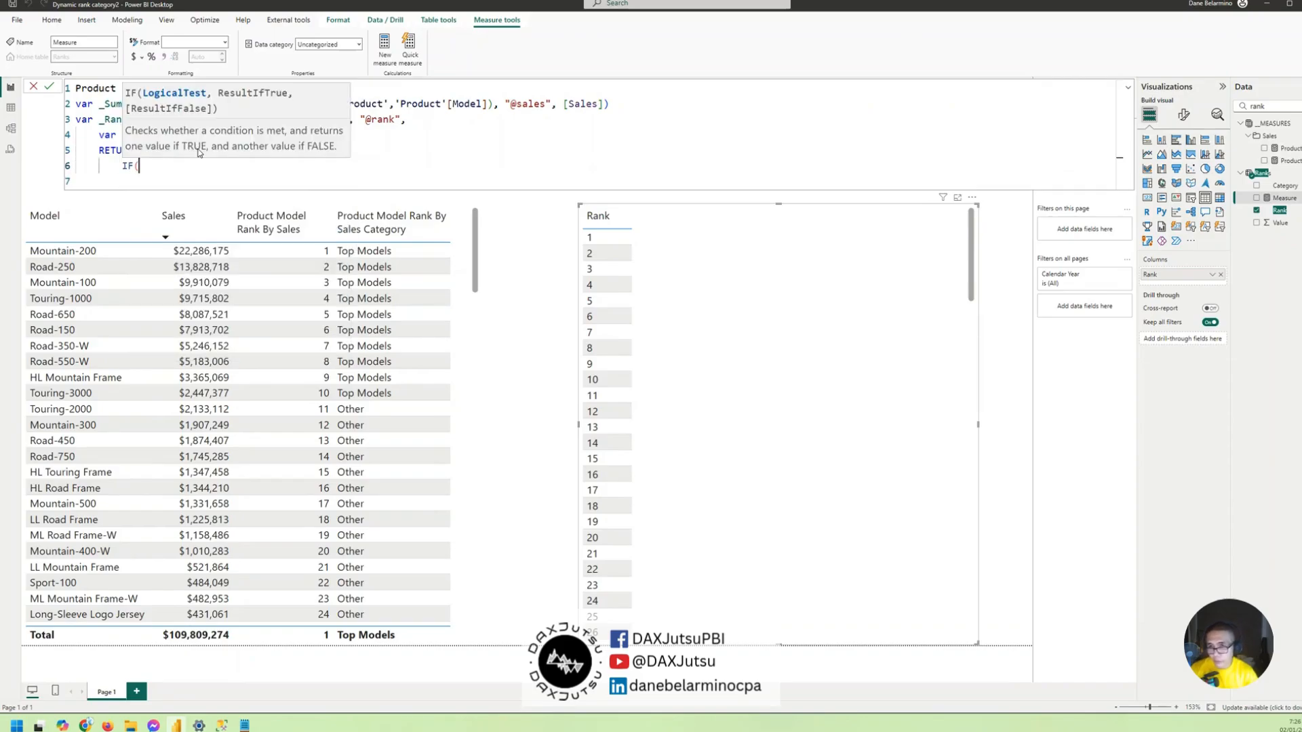
text(_rank<)
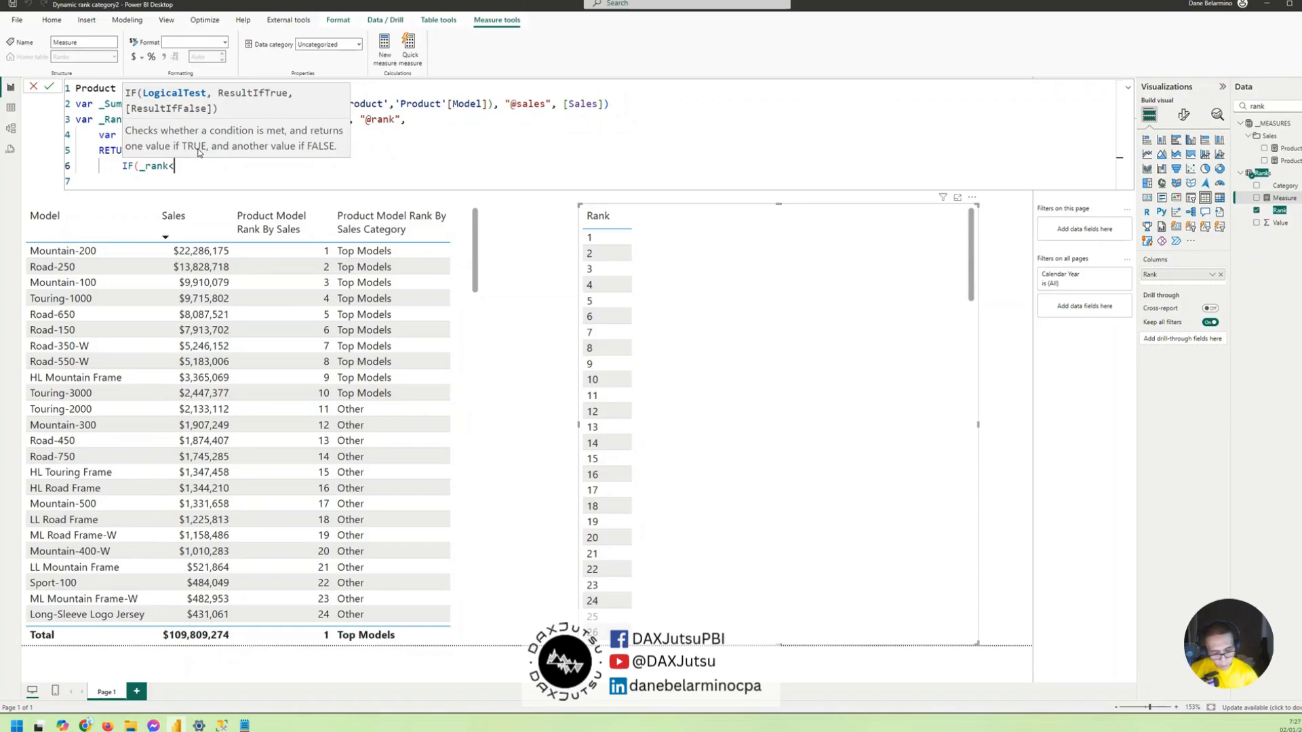
text(=10)
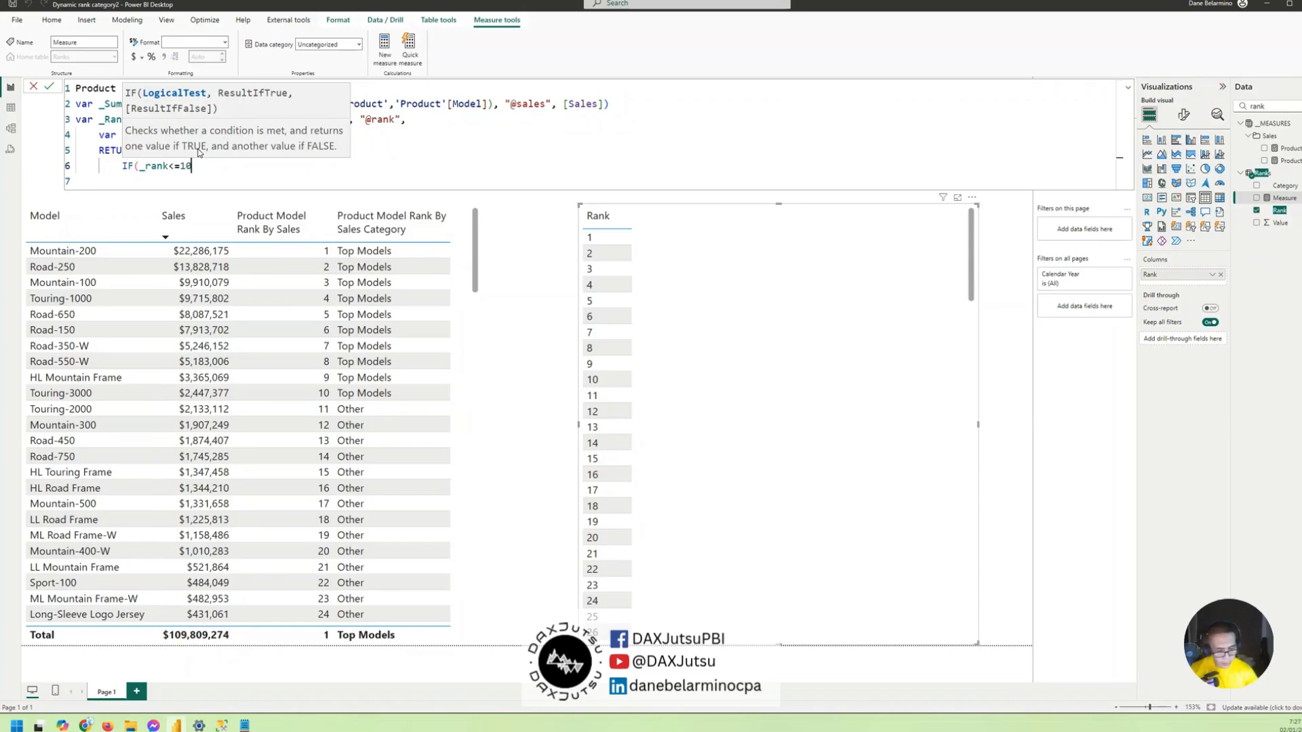
text(,)
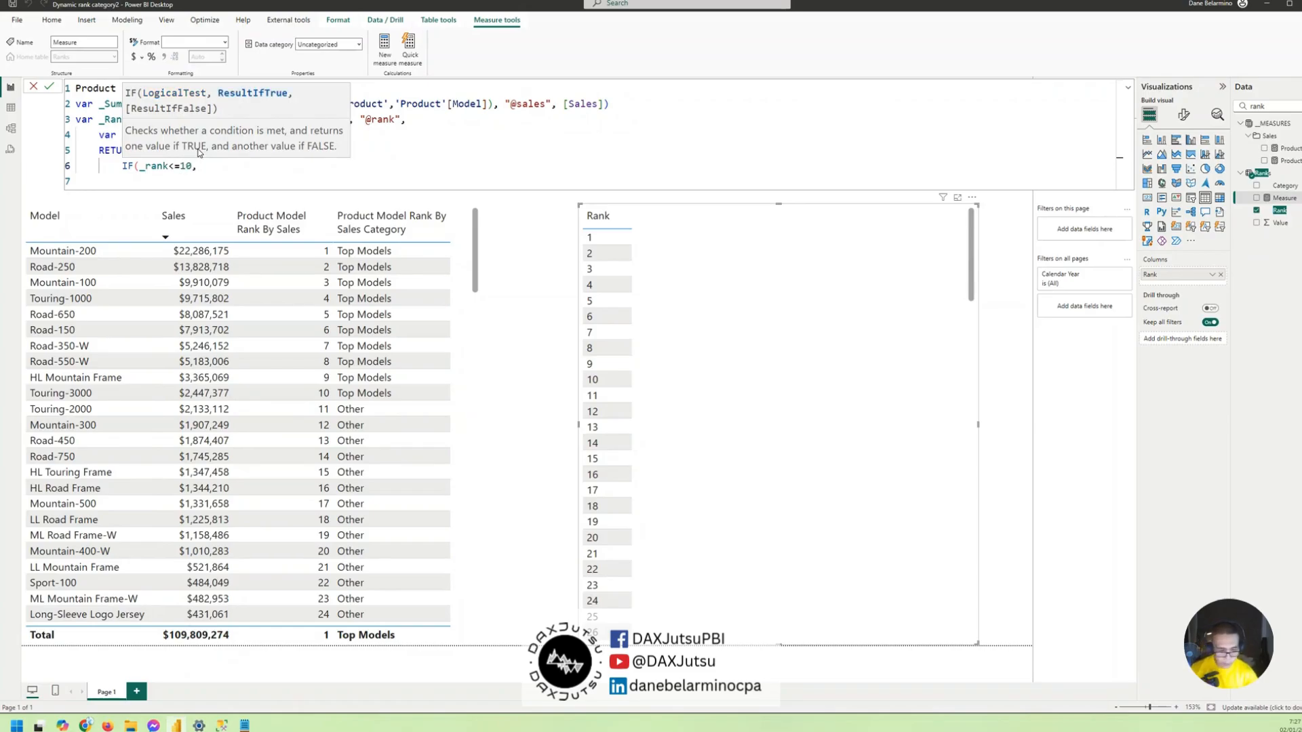
text( "Top M)
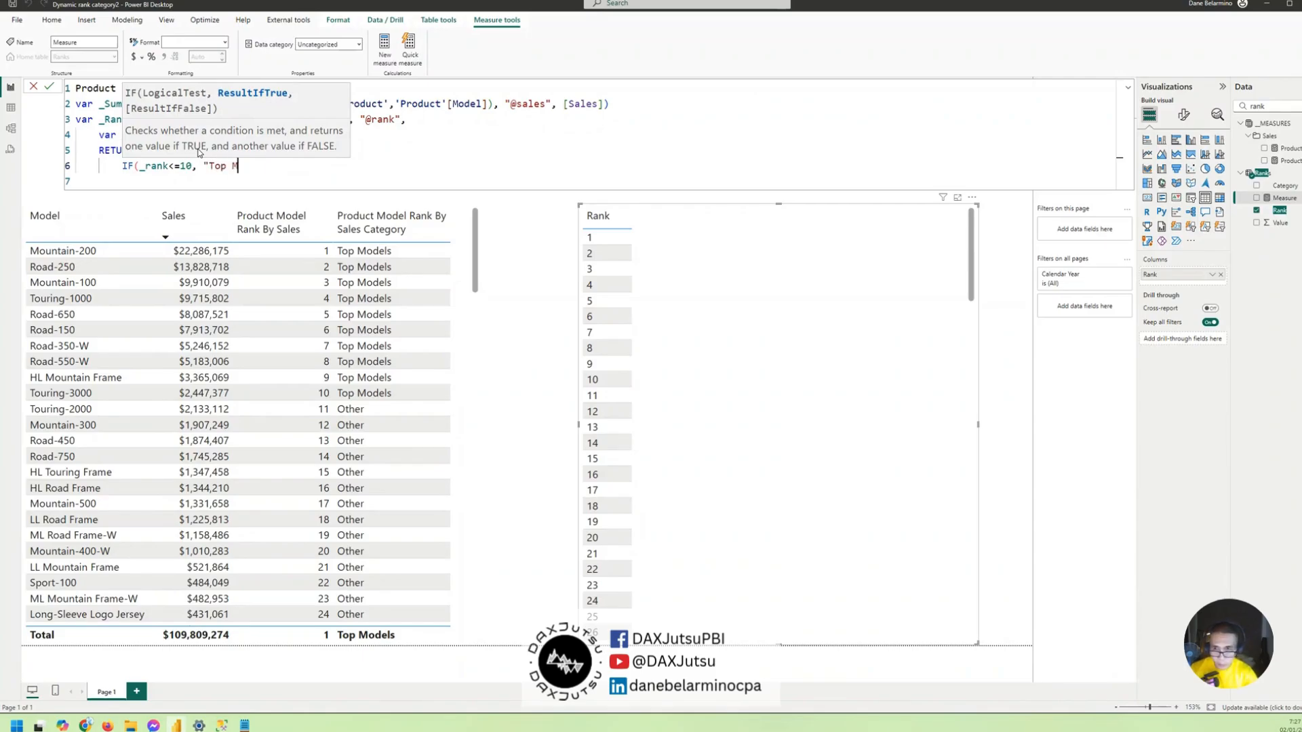
text(odels"m,)
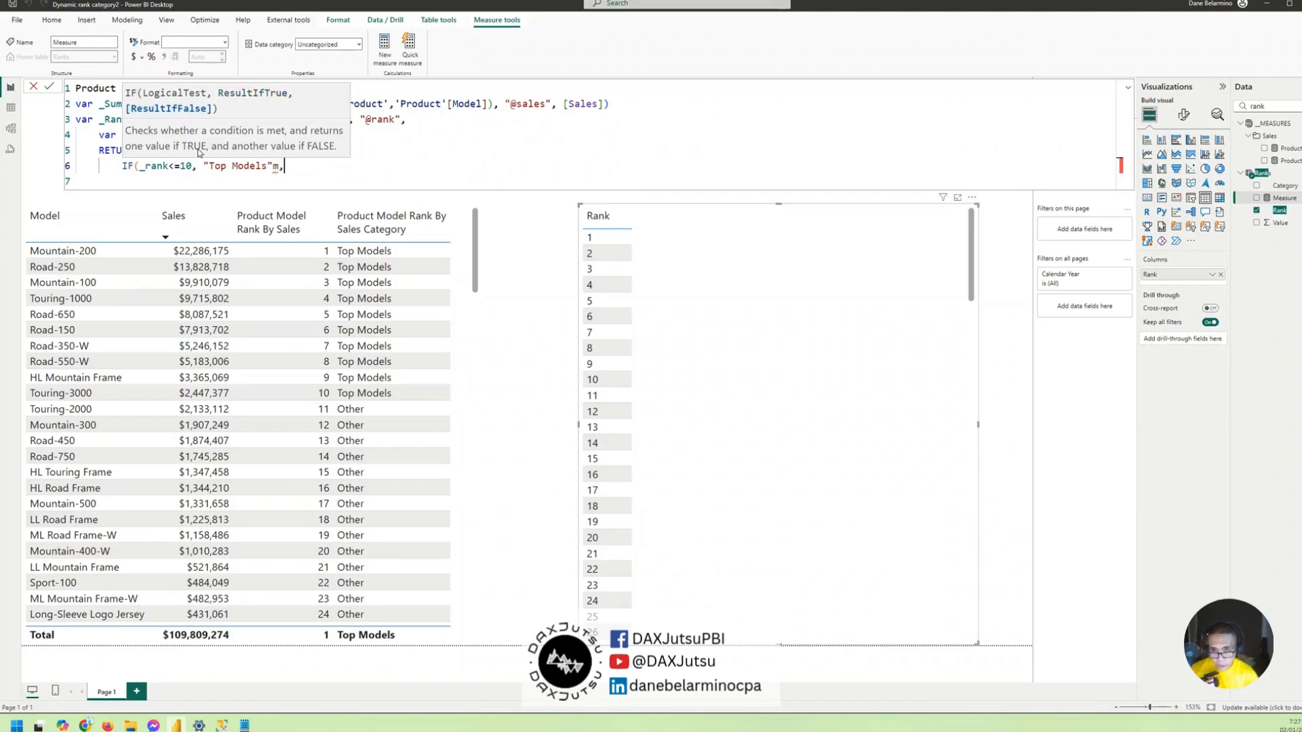
key(BackSpace)
key(BackSpace)
text(, ")
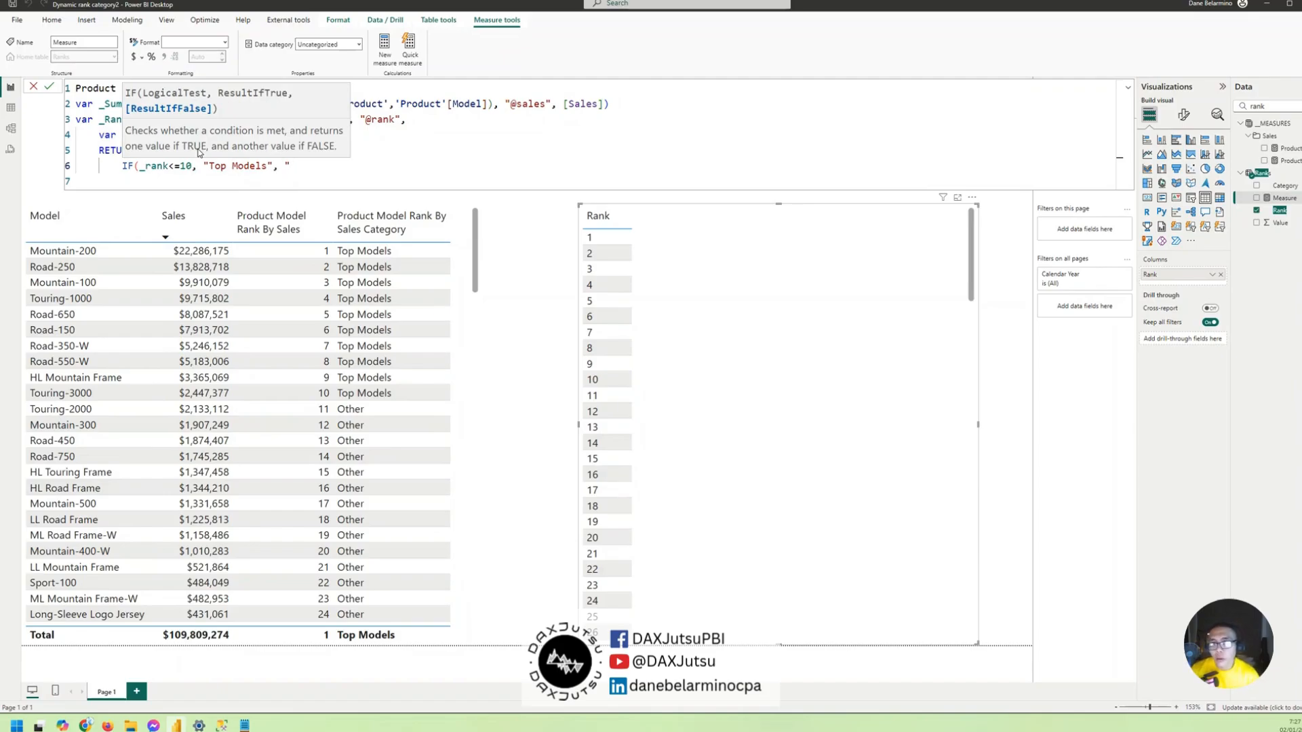
- Change the IF condition to _rank>10 and its true result to "Other"
drag(203, 165, 320, 159)
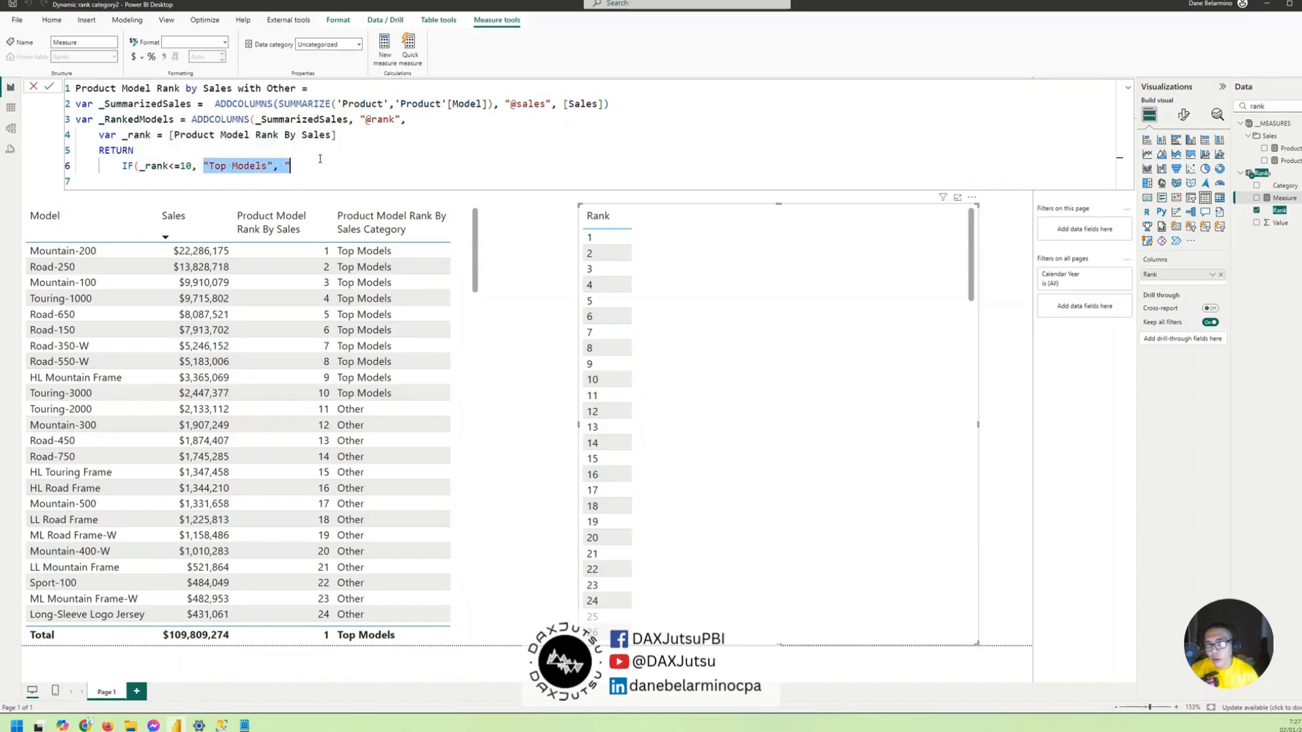
drag(180, 165, 168, 165)
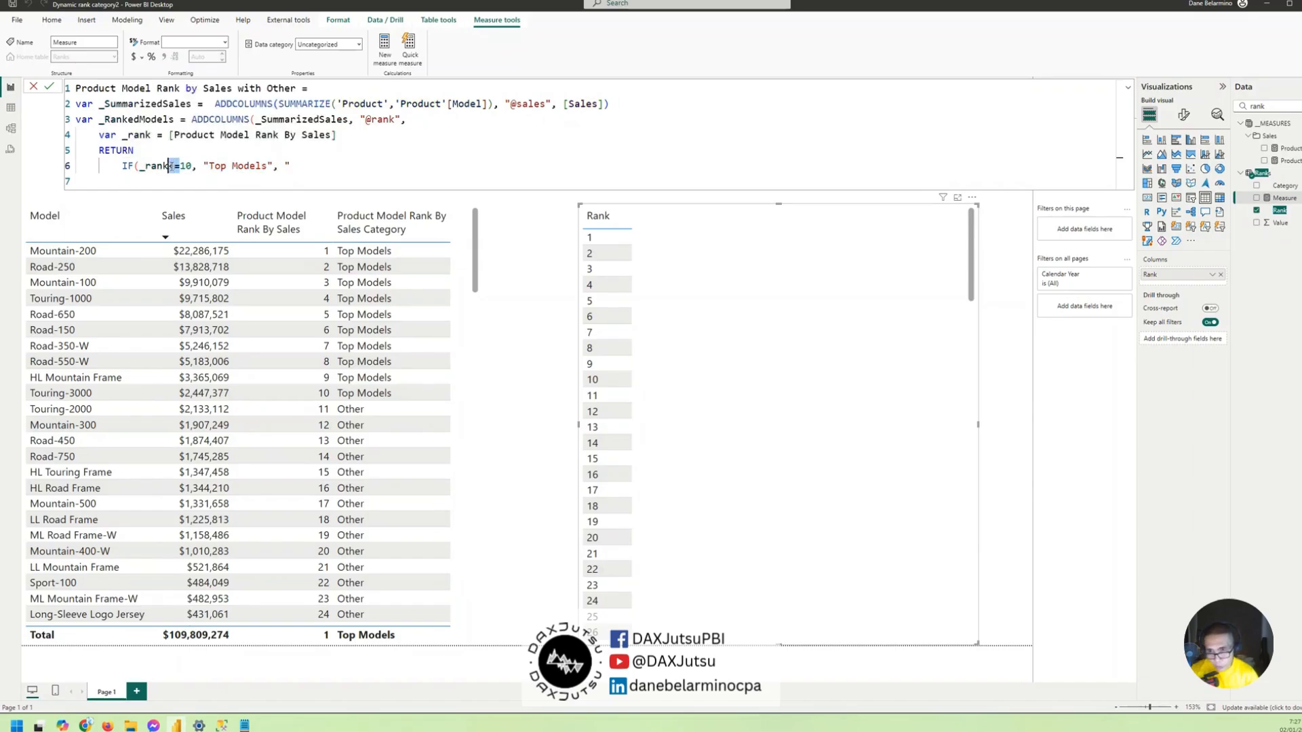
key(BackSpace)
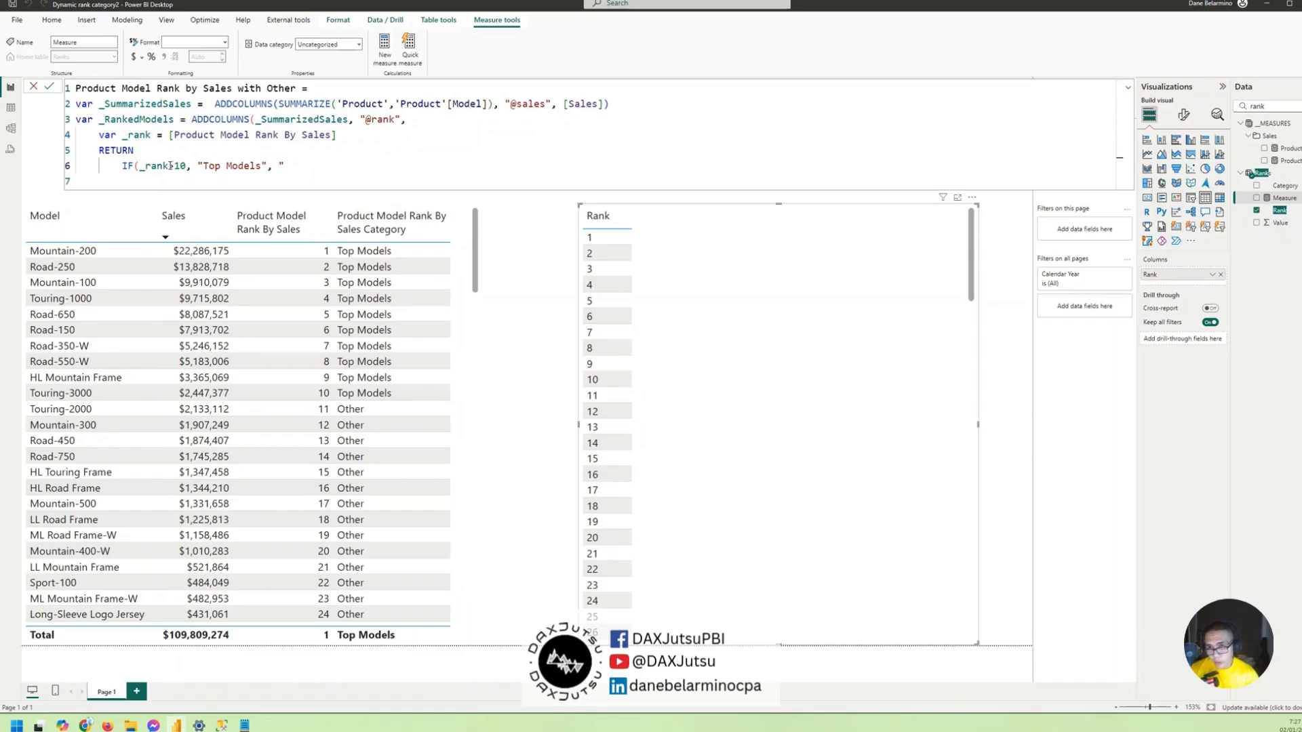
text(>)
drag(203, 165, 261, 165)
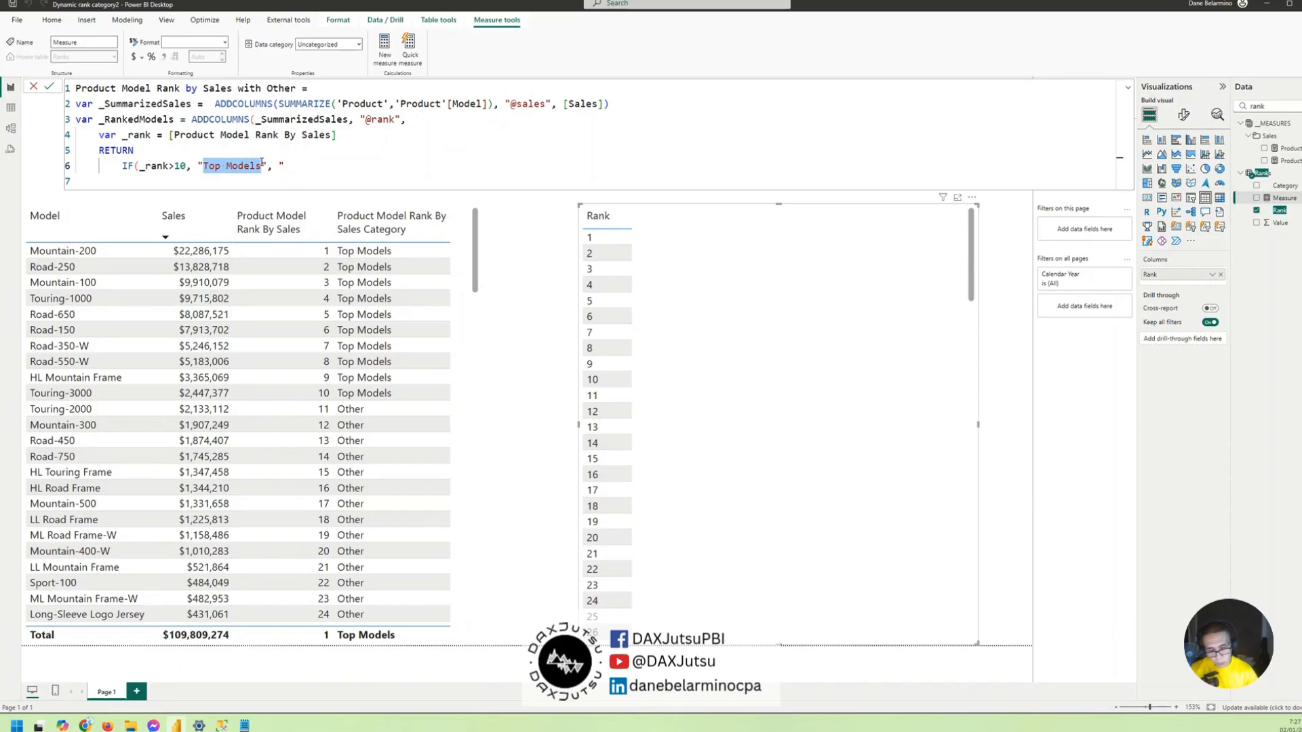
text(Other)
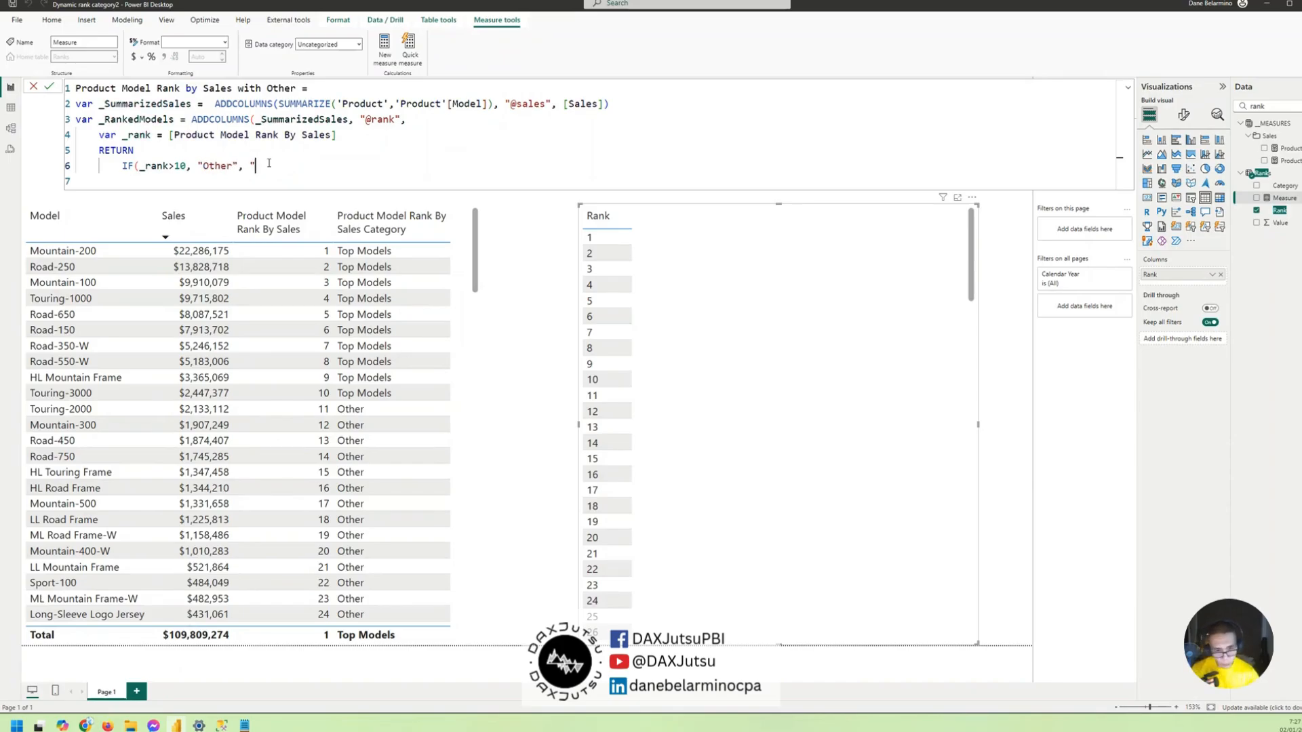
- Set the IF false result to FORMAT(_rank, "0") and close the IF function
key(BackSpace)
text(FORMAT()
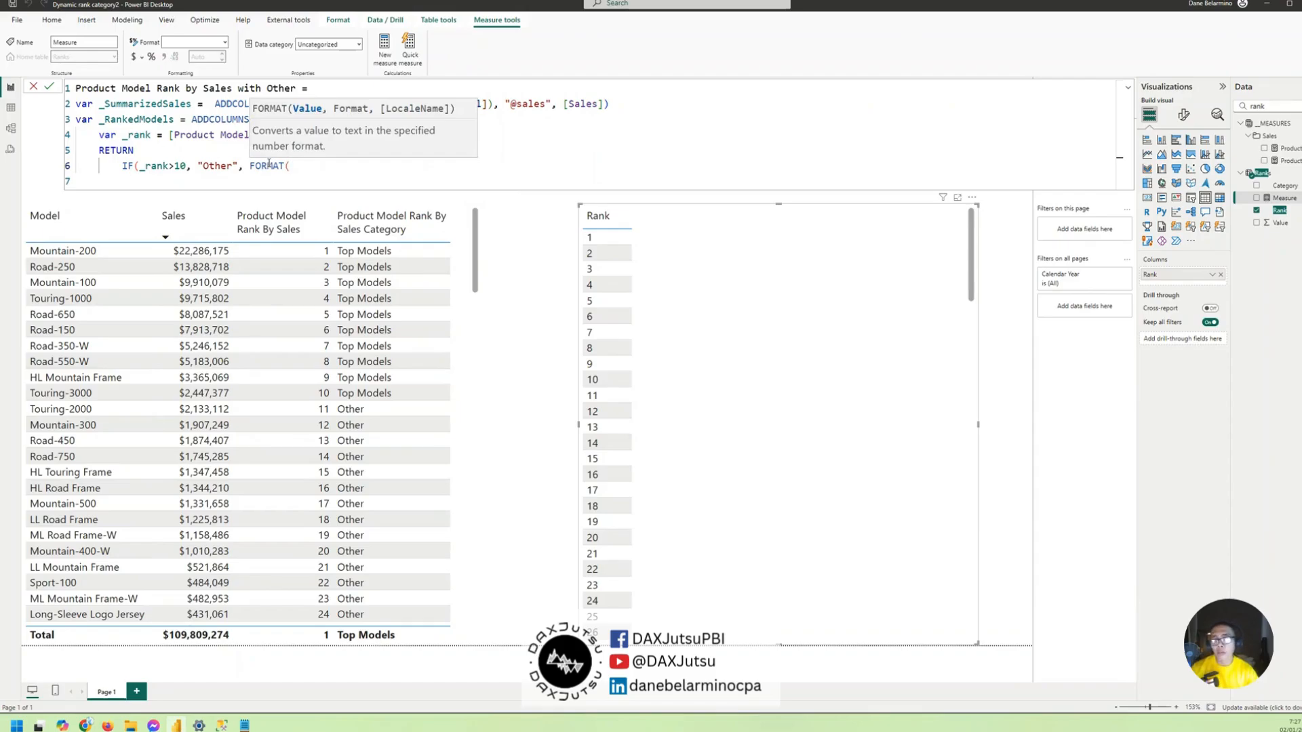
text(_rank, )
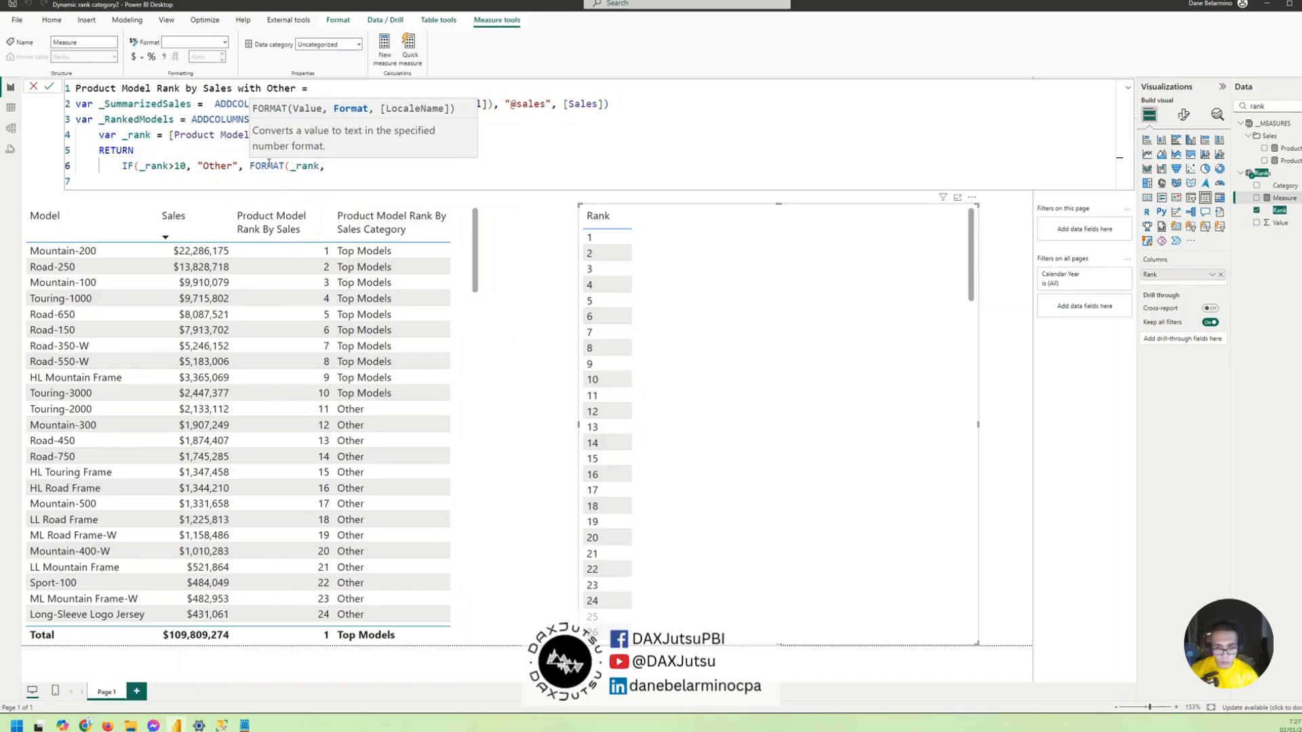
text("0"))
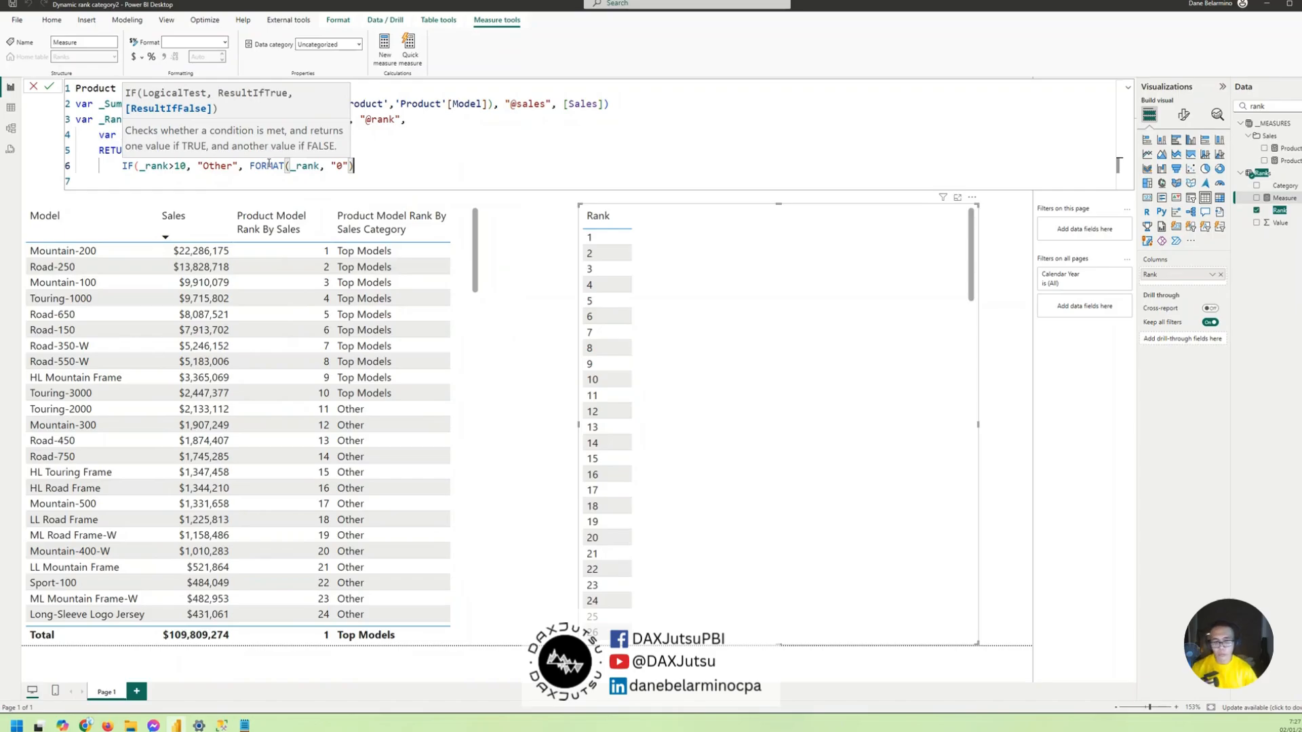
text())
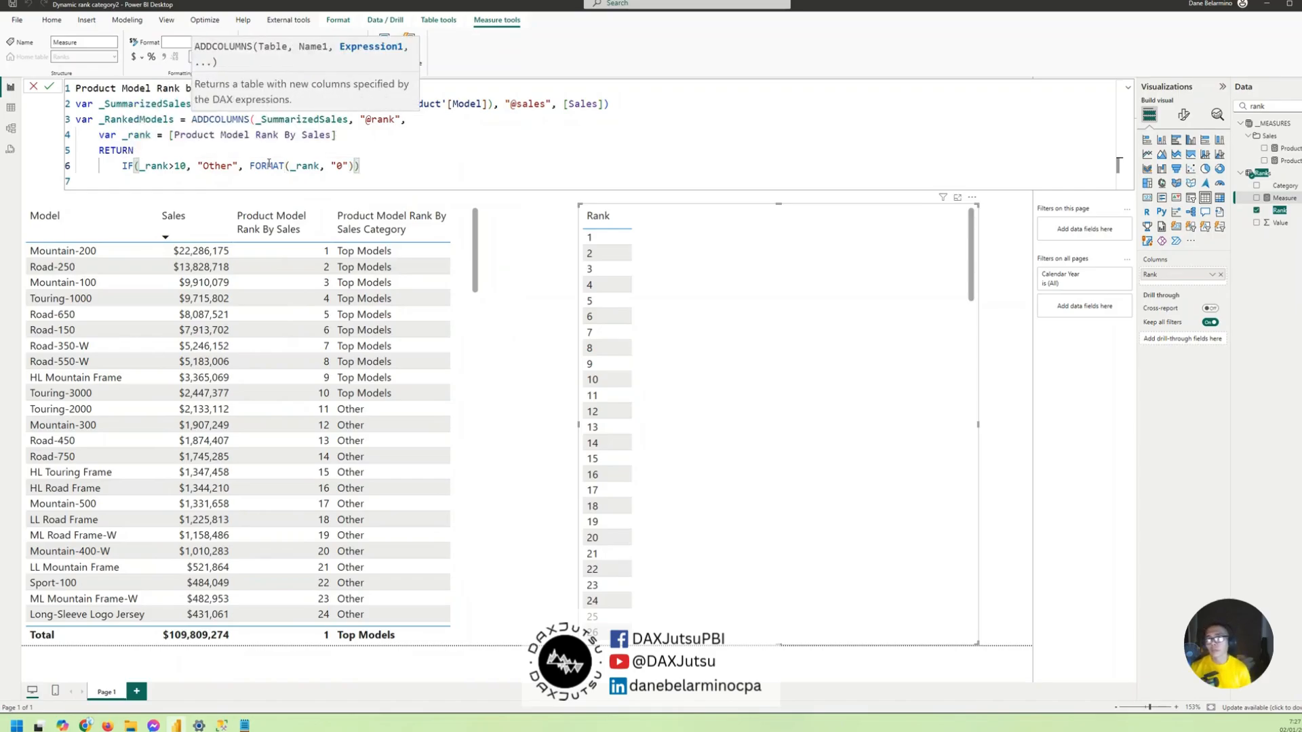
- Close the ADDCOLUMNS function with a parenthesis on a new line and try to commit the measure
key(Return)
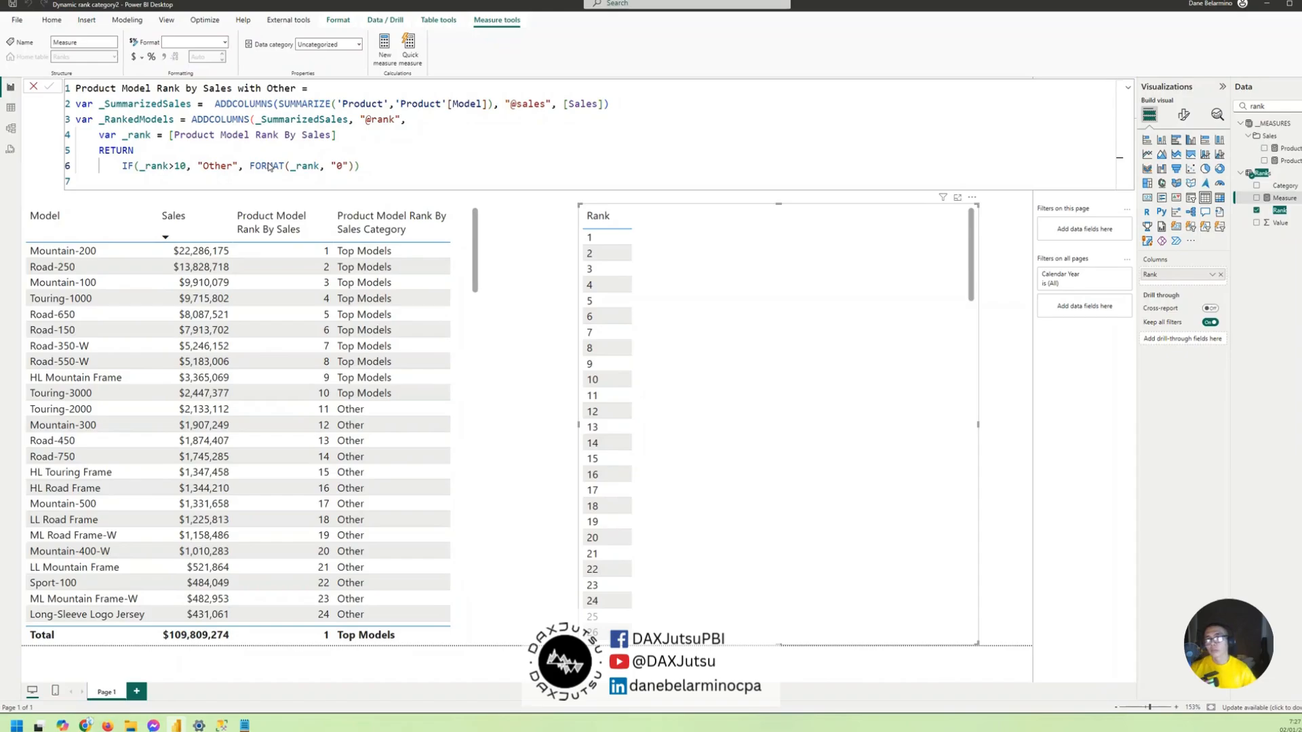
text())
key(Return)
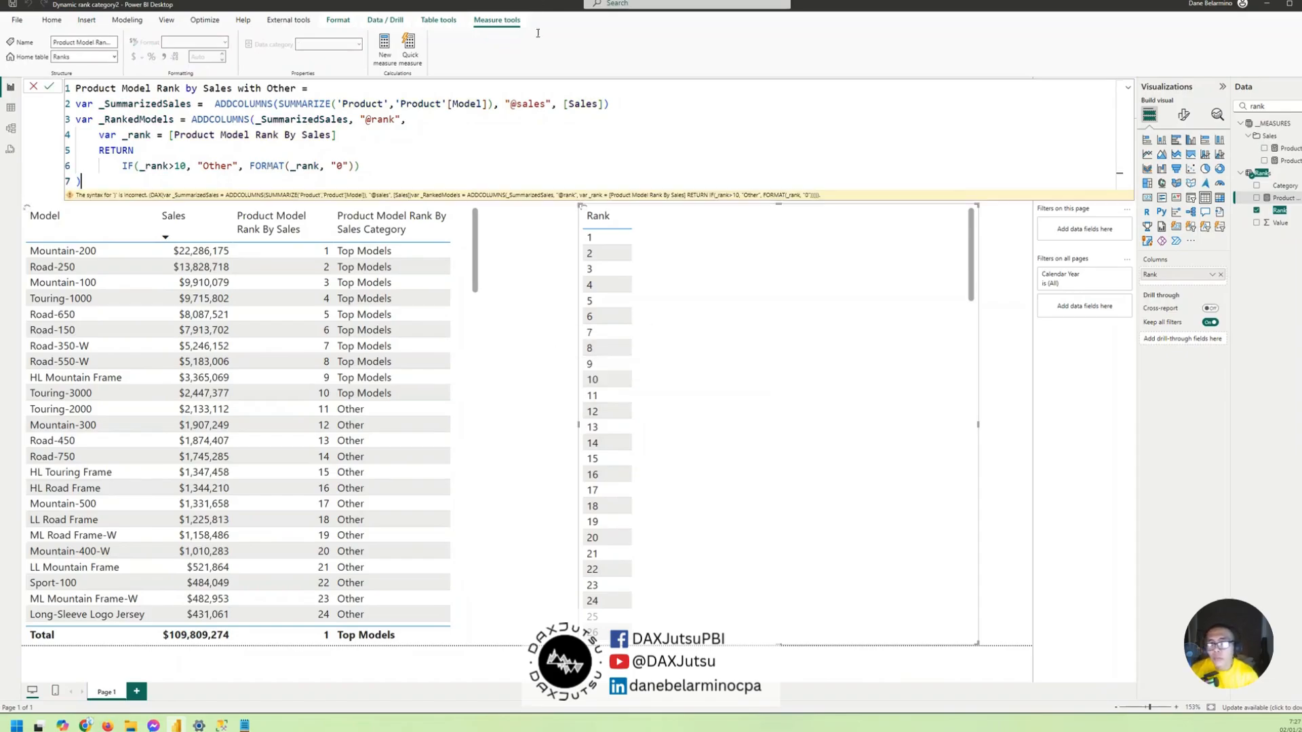
- Move the parenthesis closing ADDCOLUMNS from its own line to the end of the IF line
key(Return)
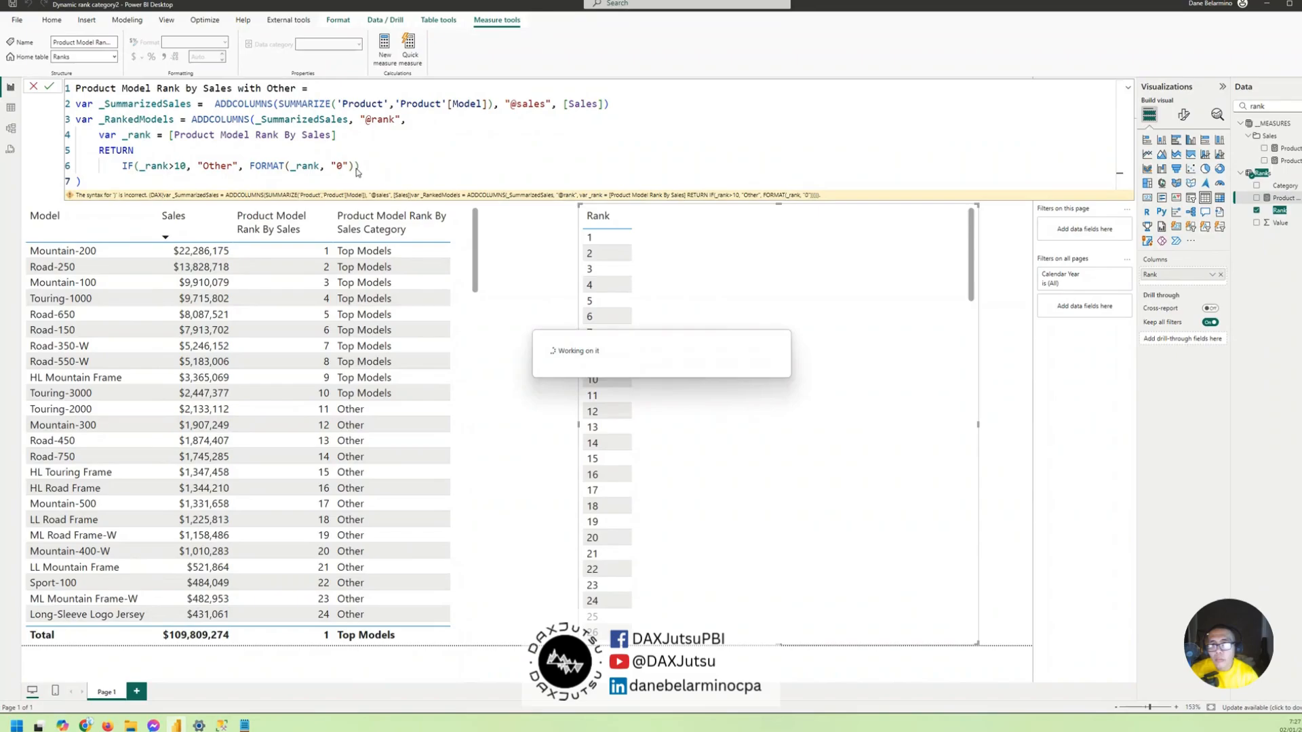
click(365, 165)
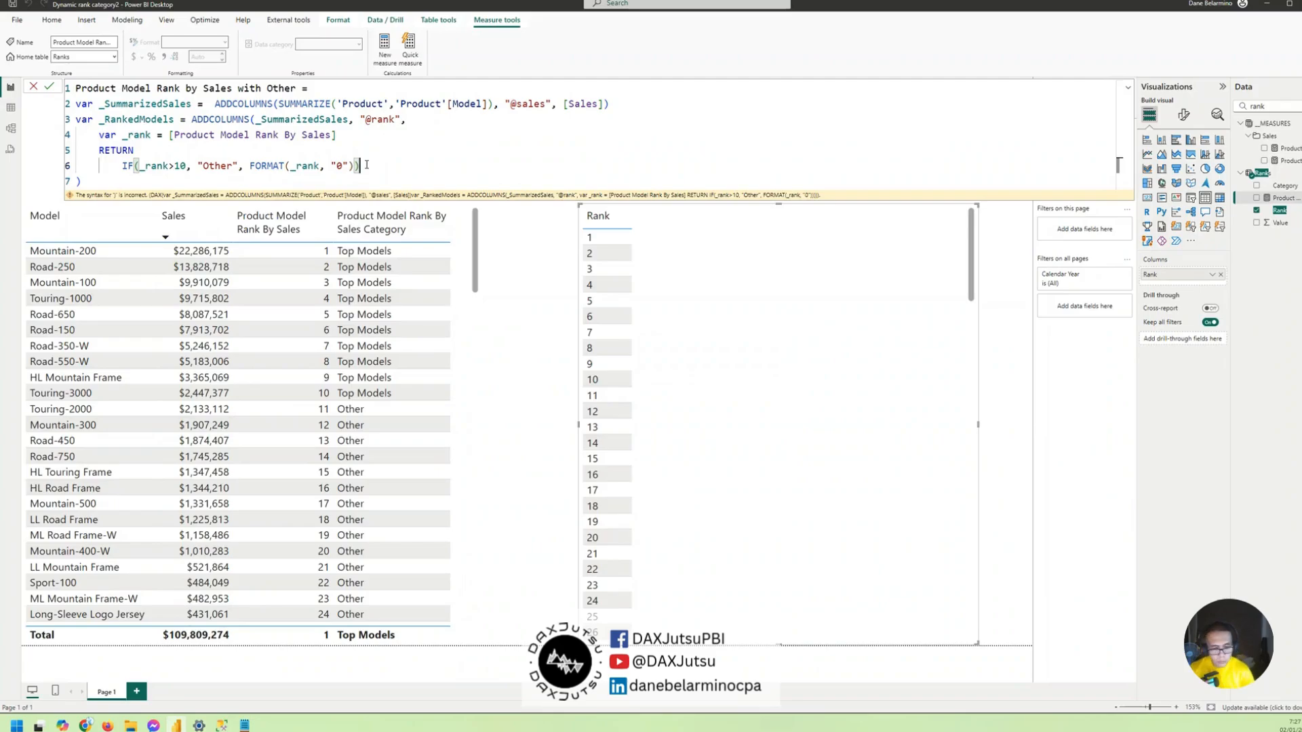
text())
key(Return)
key(BackSpace)
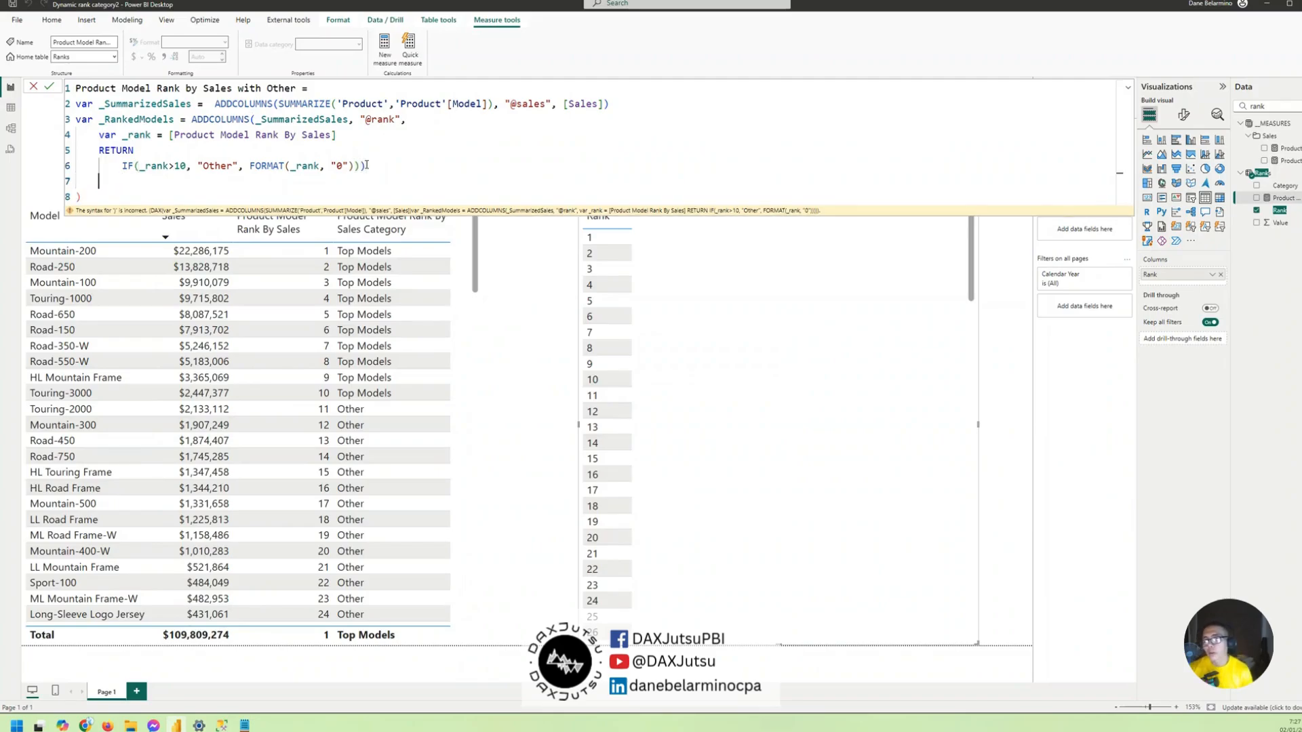
key(Delete)
key(Delete)
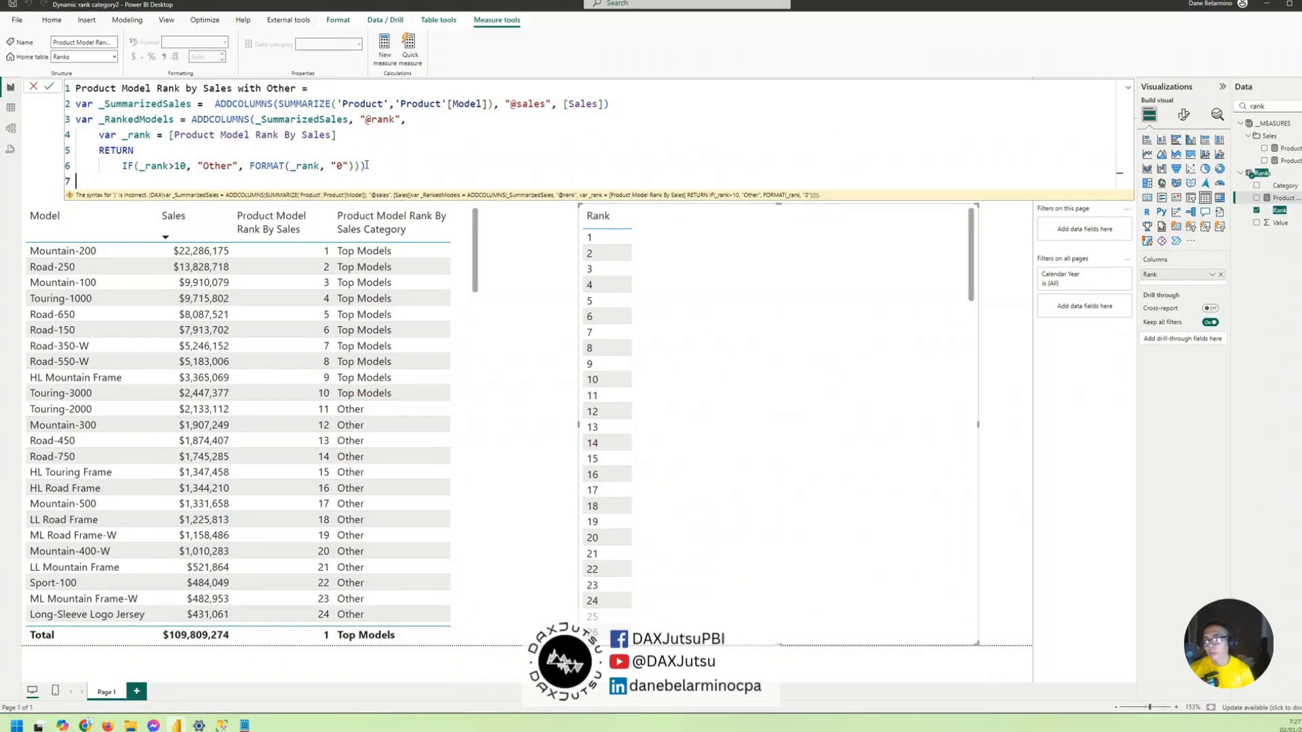
- On a new line, declare the variable _FilteredTable and begin a FILTER function over _RankedModels
text(var)
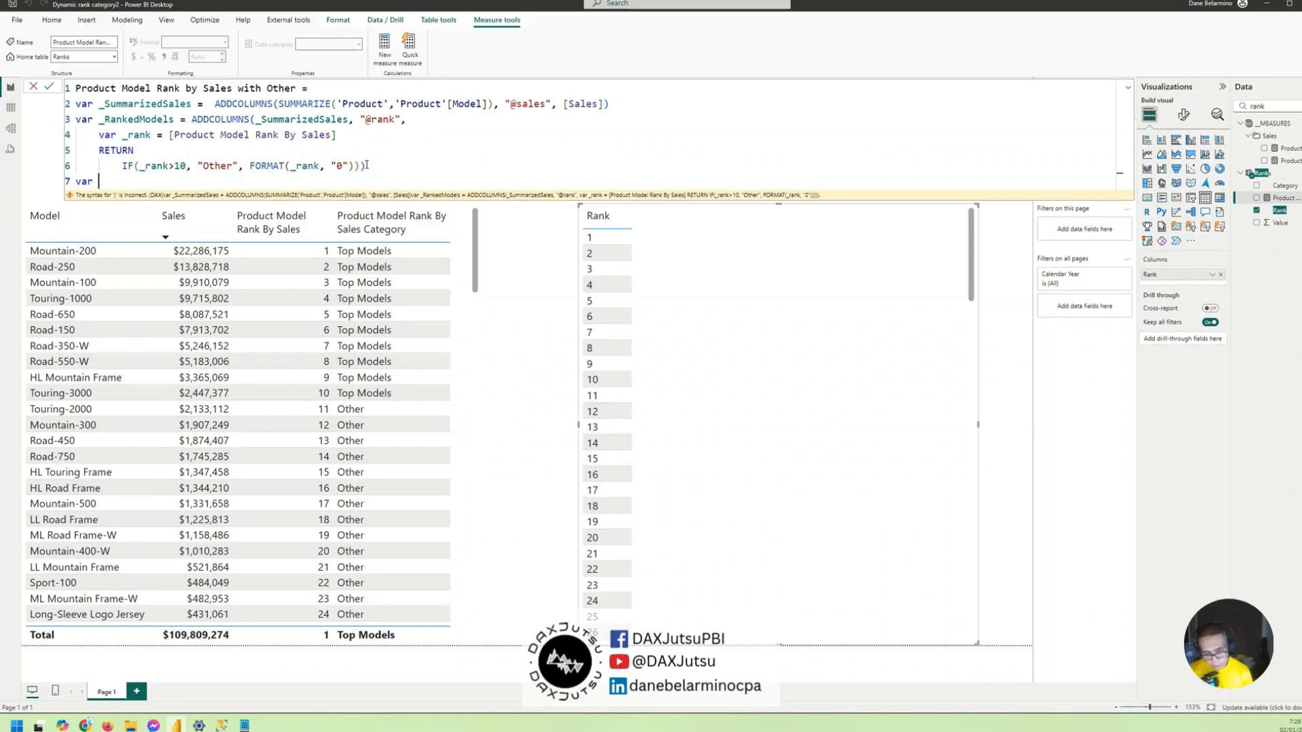
text( _Filte)
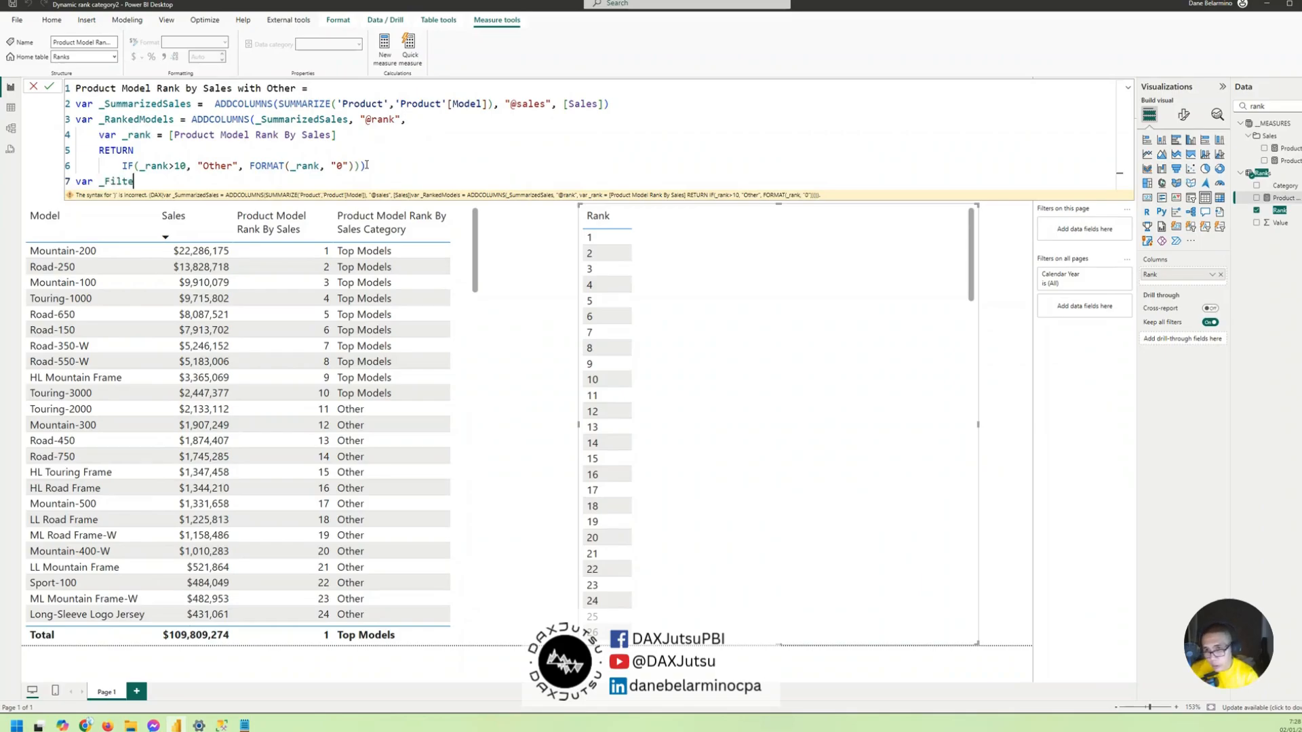
text(redTabl)
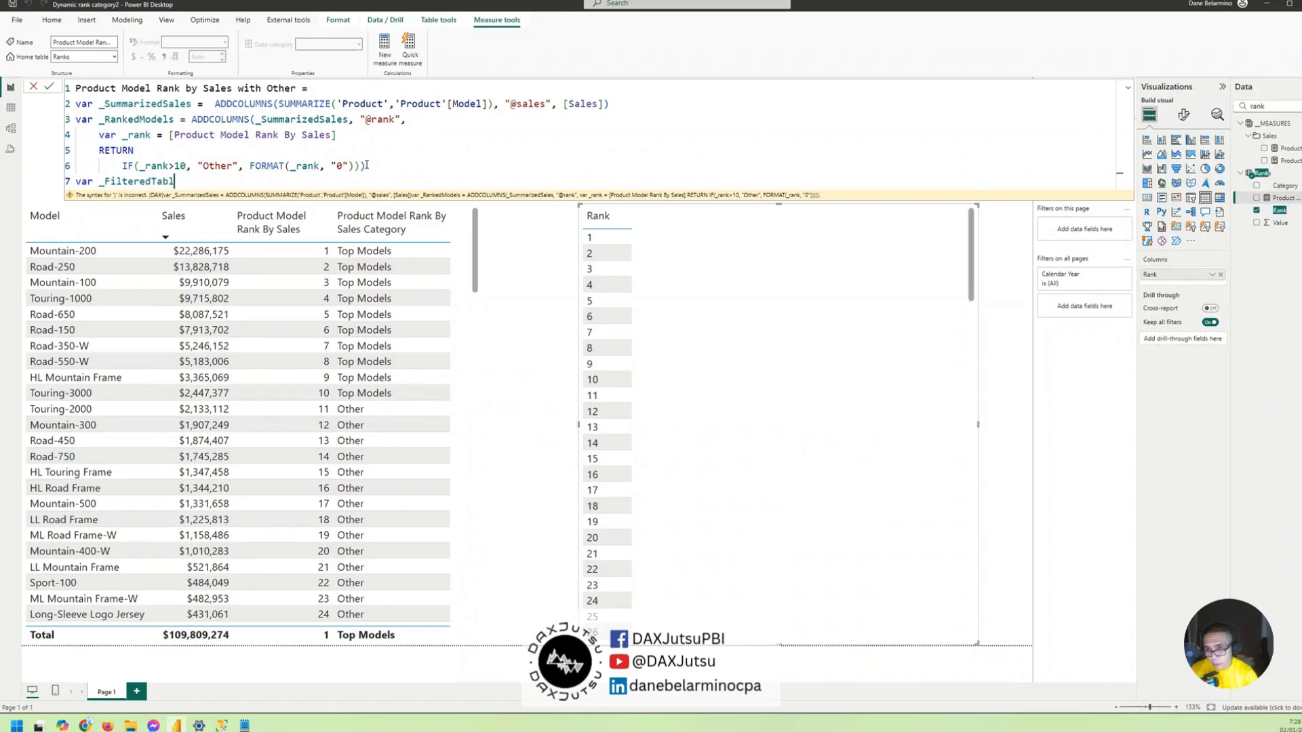
text(e = )
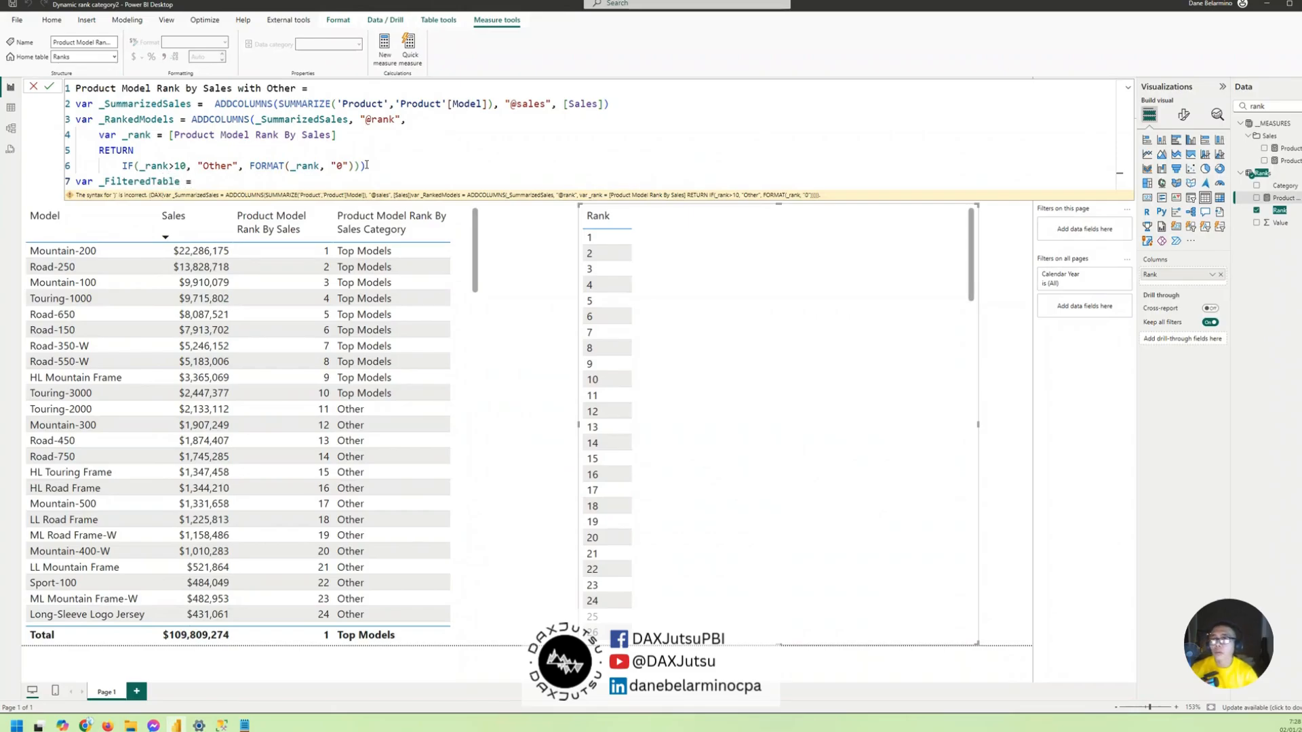
text(FILTER()
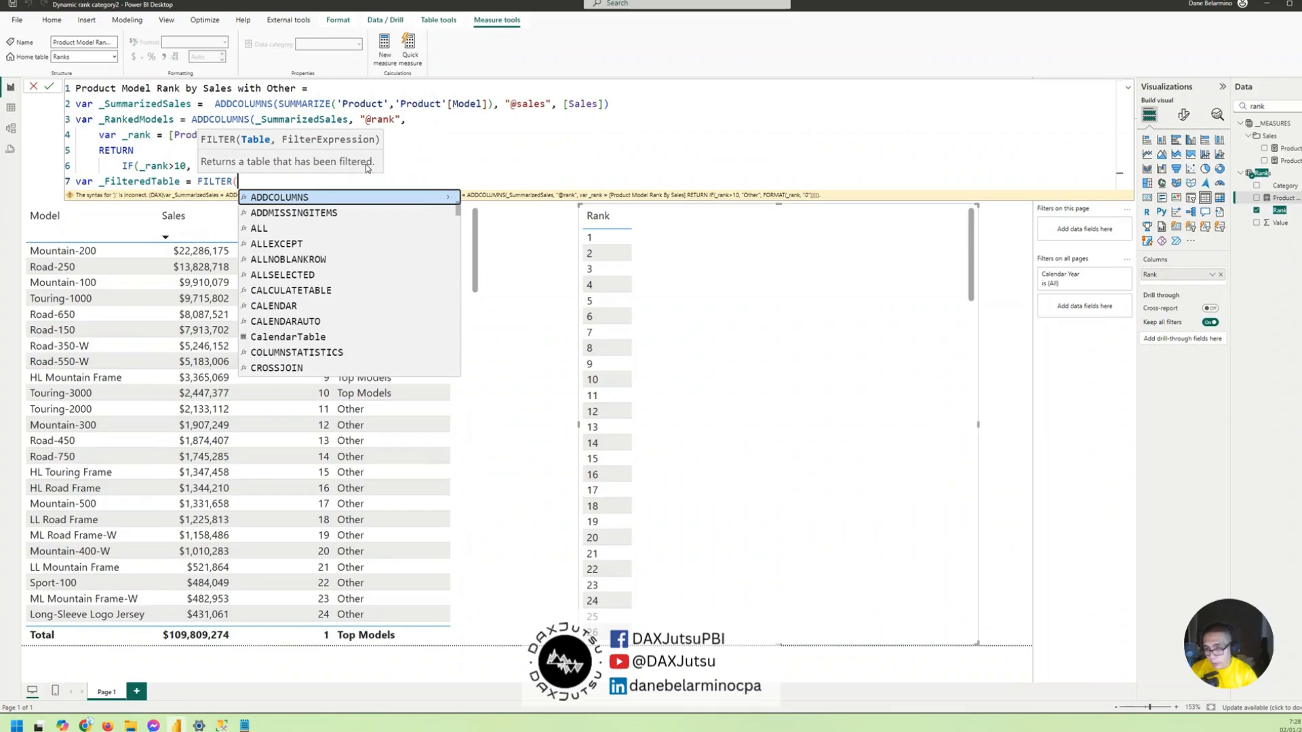
text(_RankedModels)
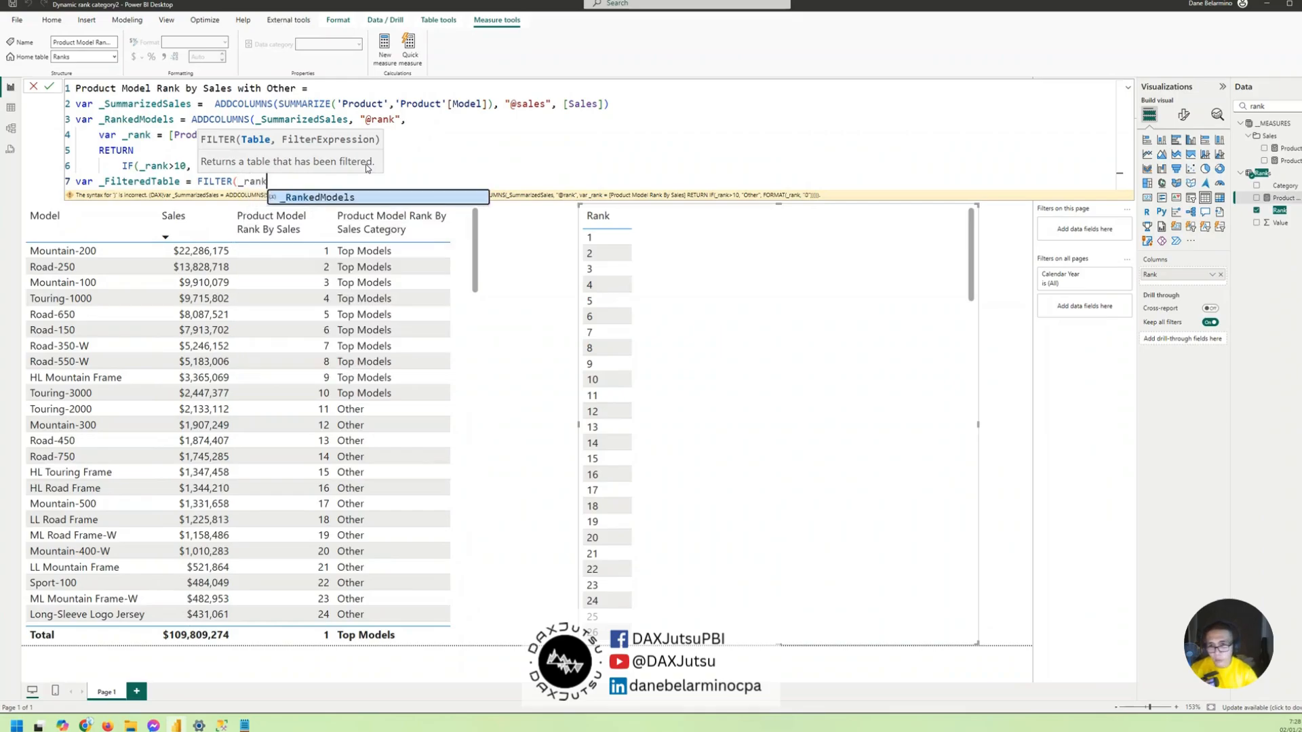
text(,)
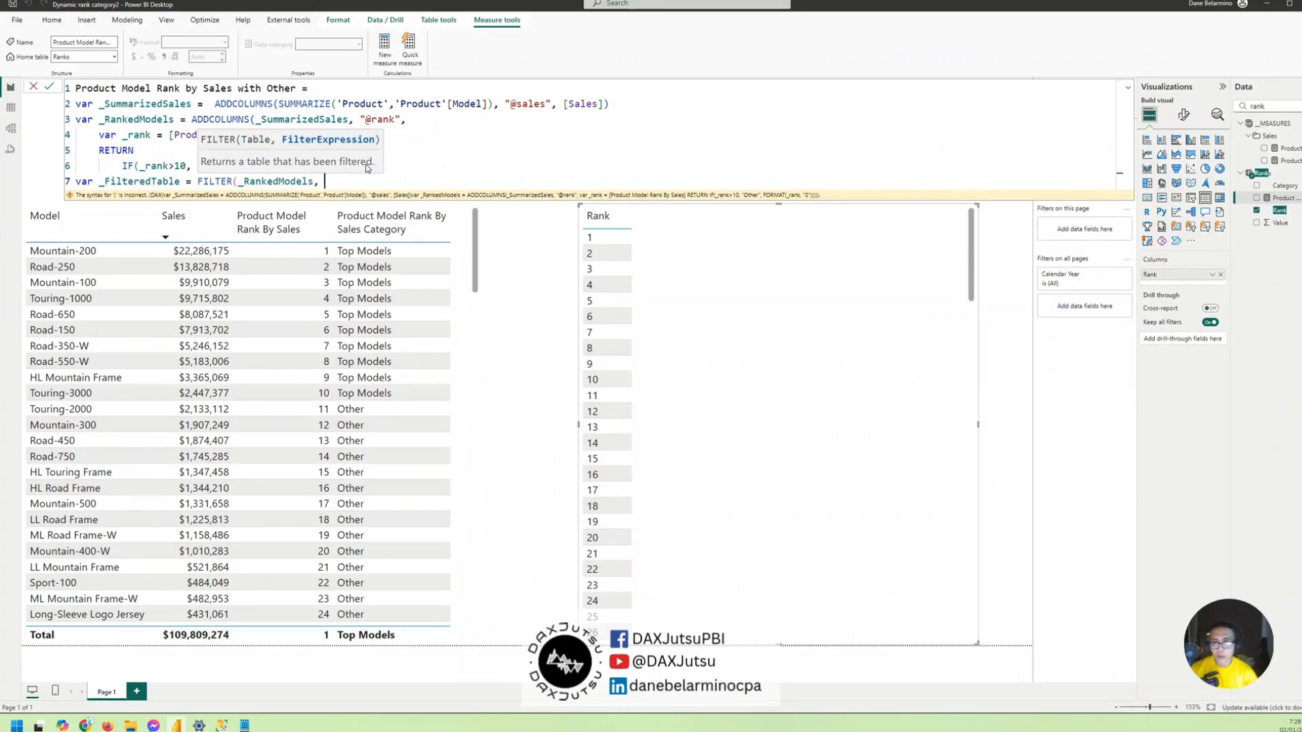
text( [@rank])
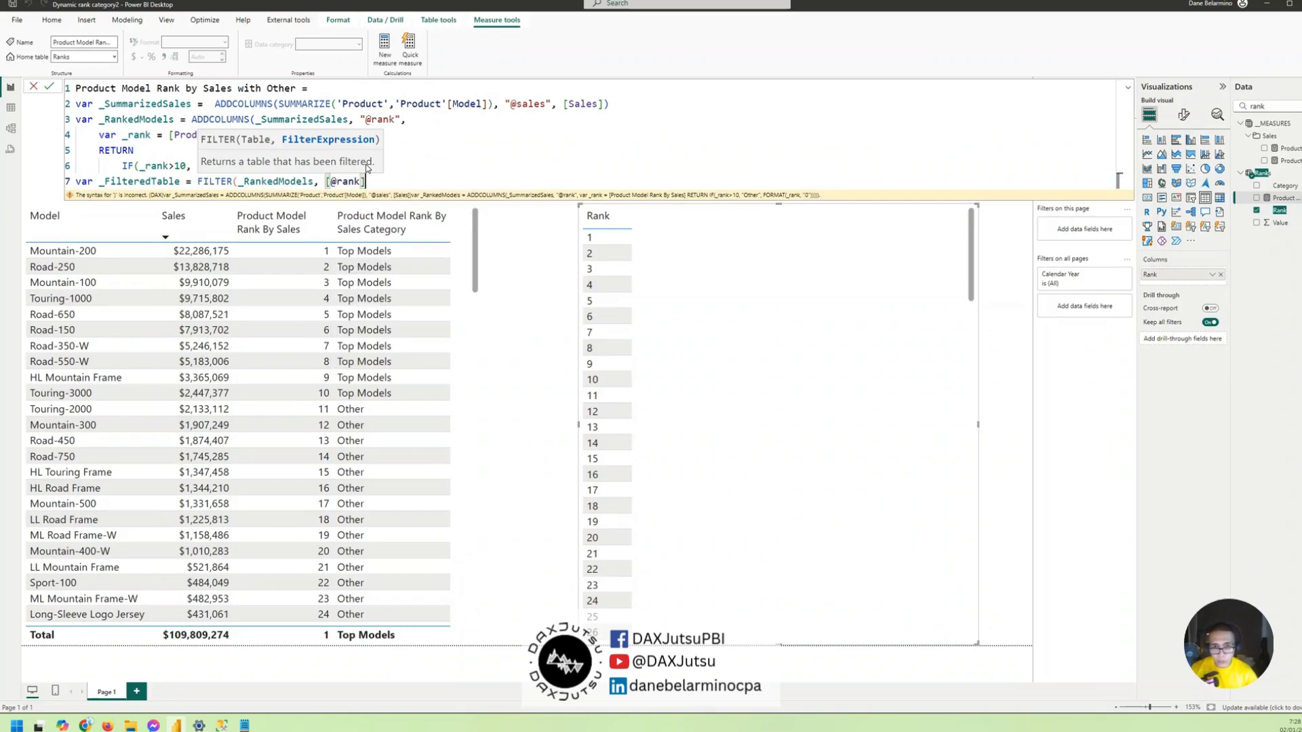
text( in )
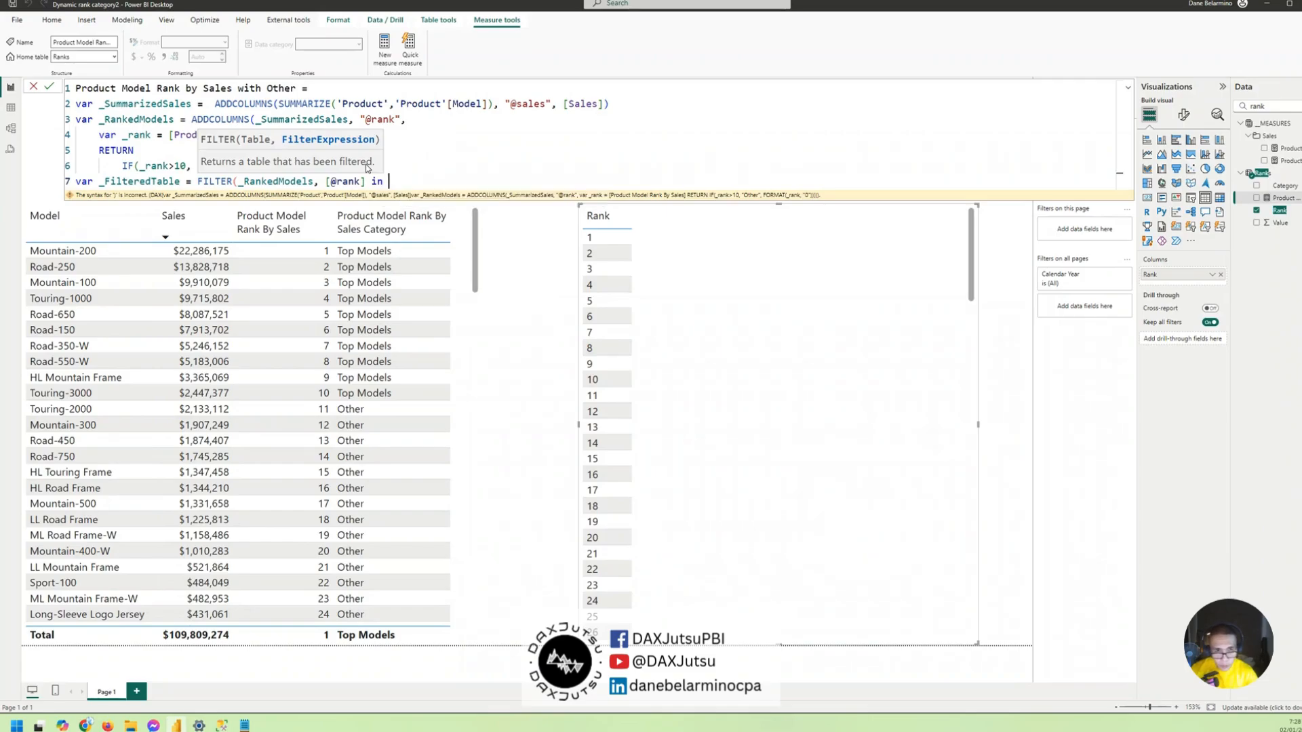
text(values()
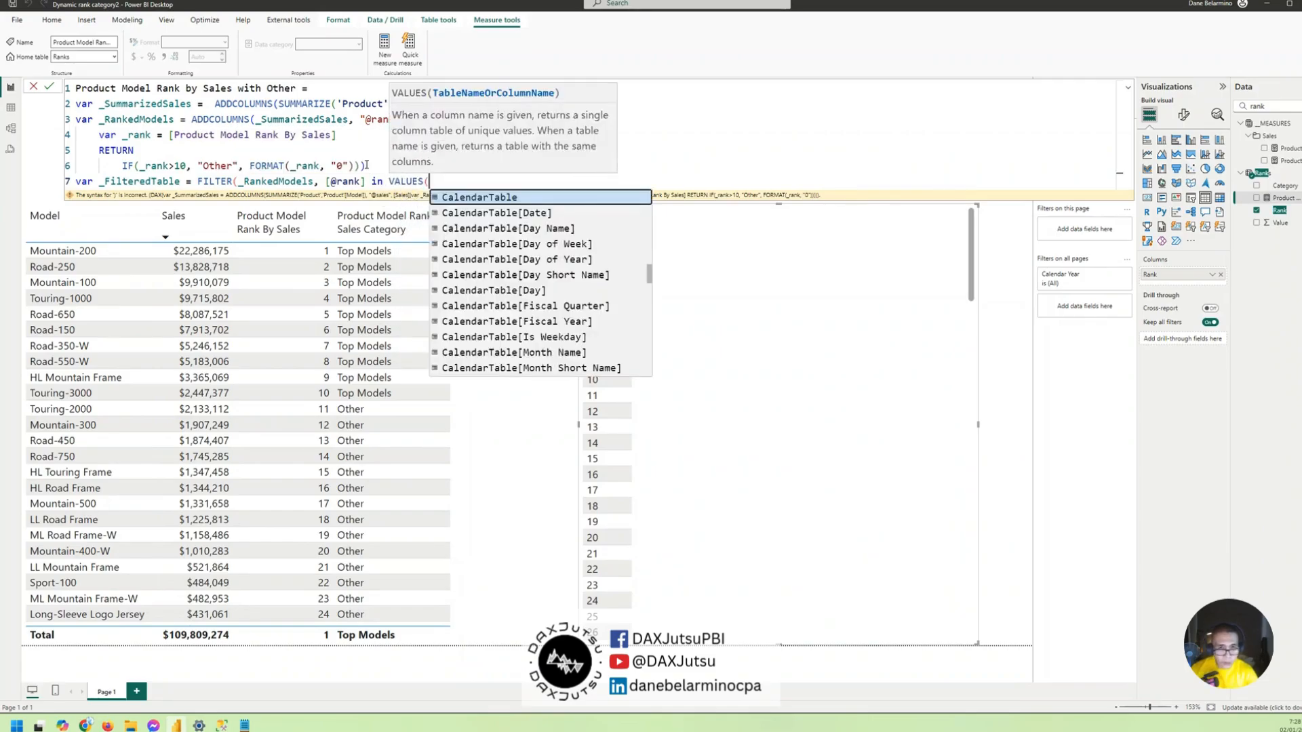
text(rank)
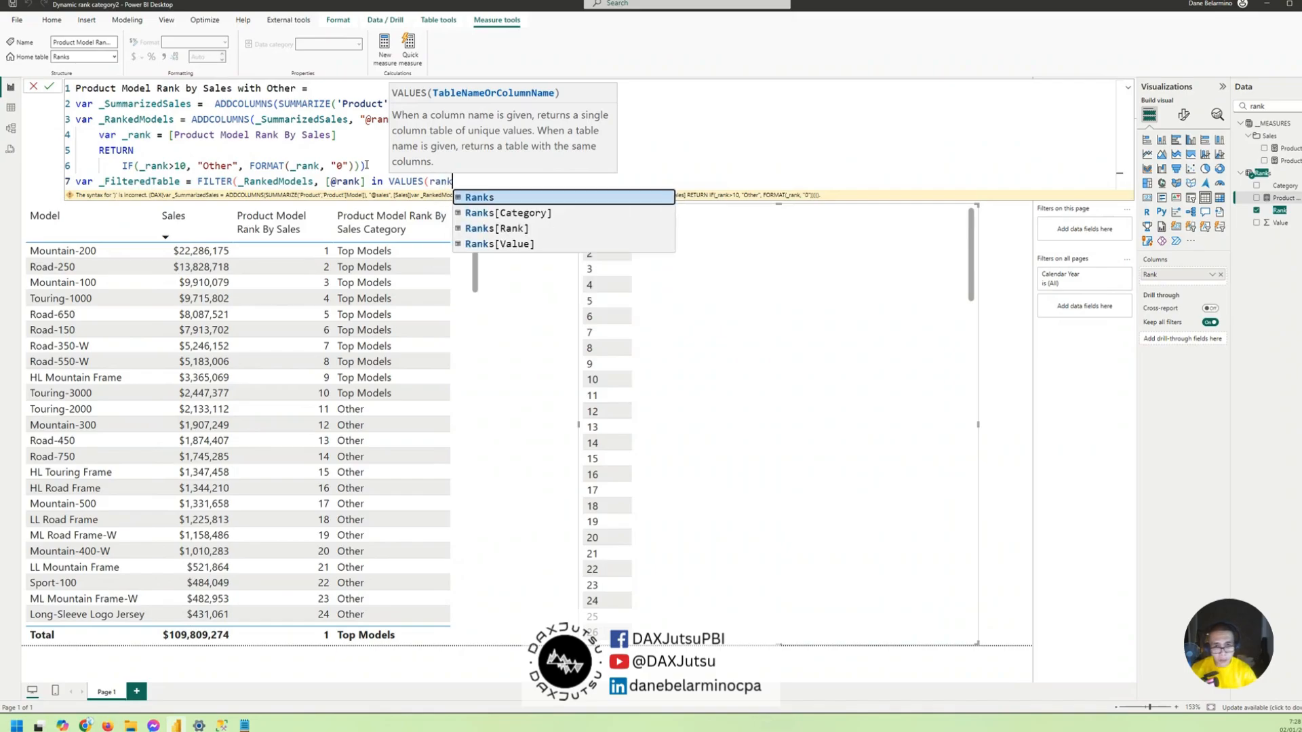
key(Down)
key(Down)
key(Tab)
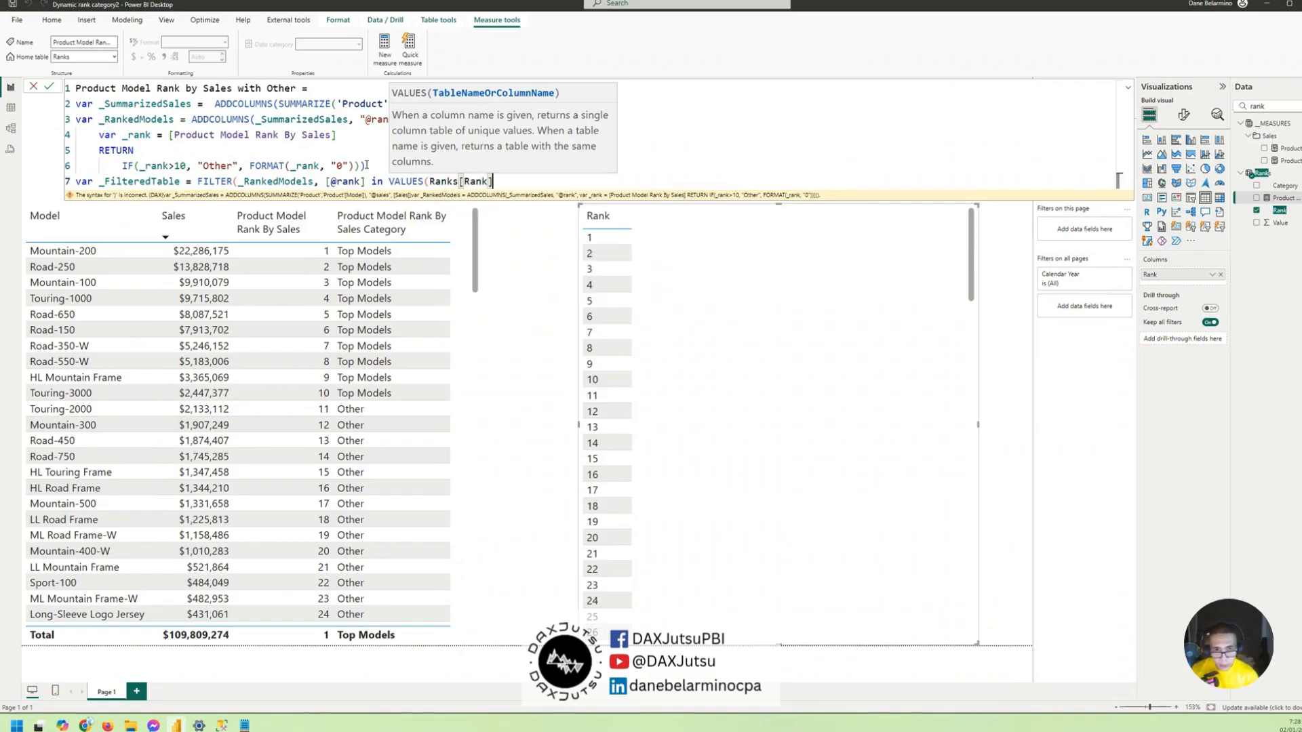
text()))
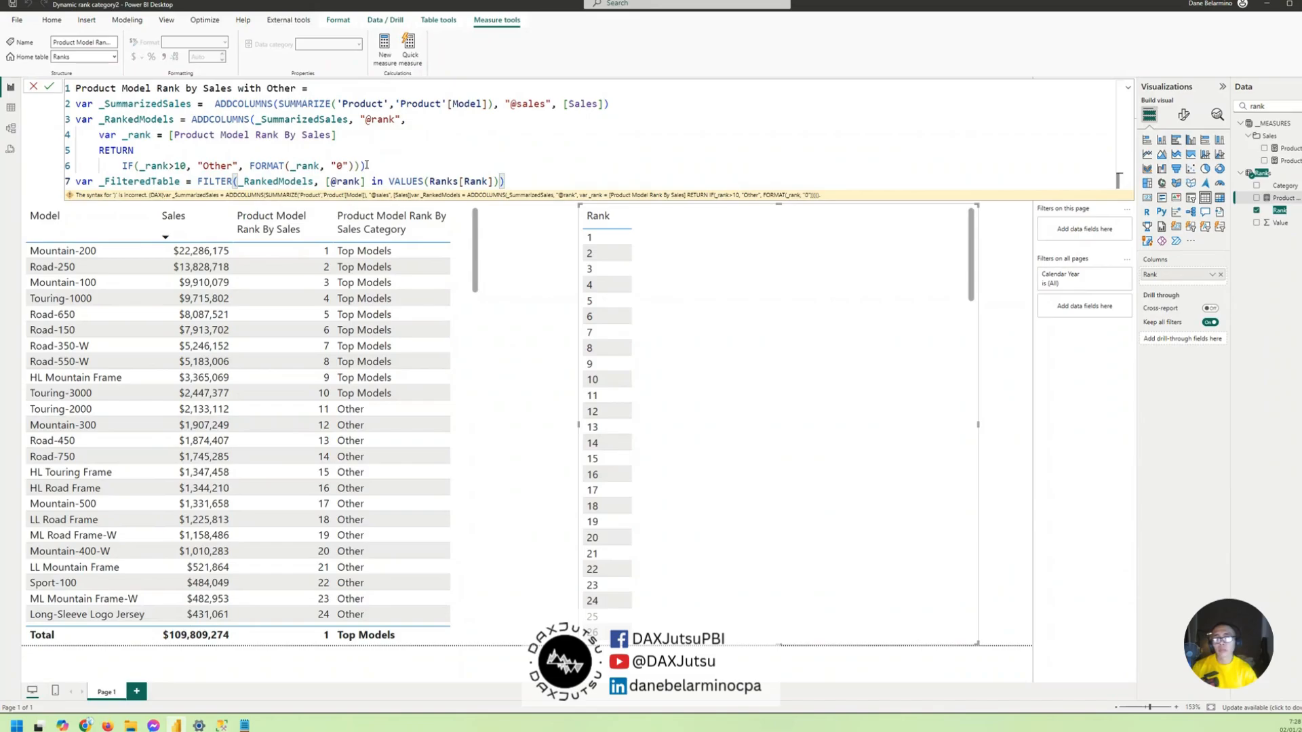
key(shift+Return)
text(return)
key(shift+Return)
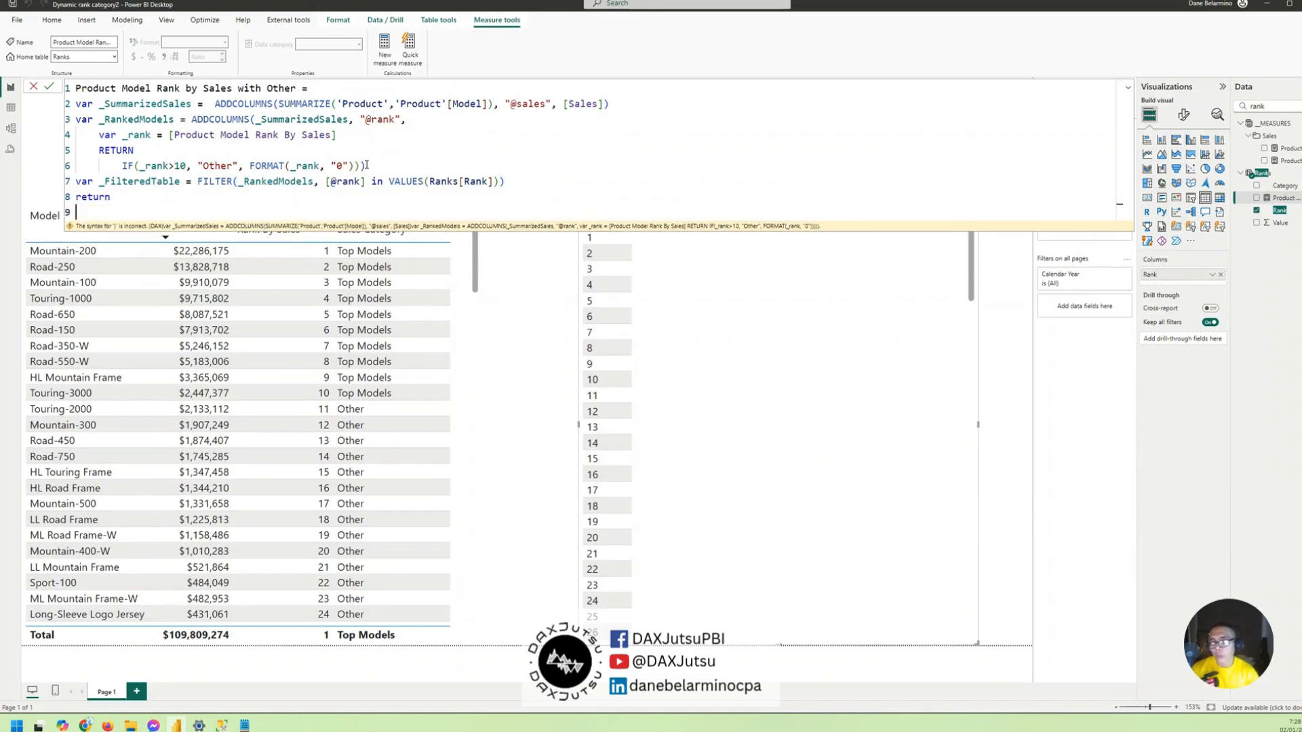
text(SUMX()
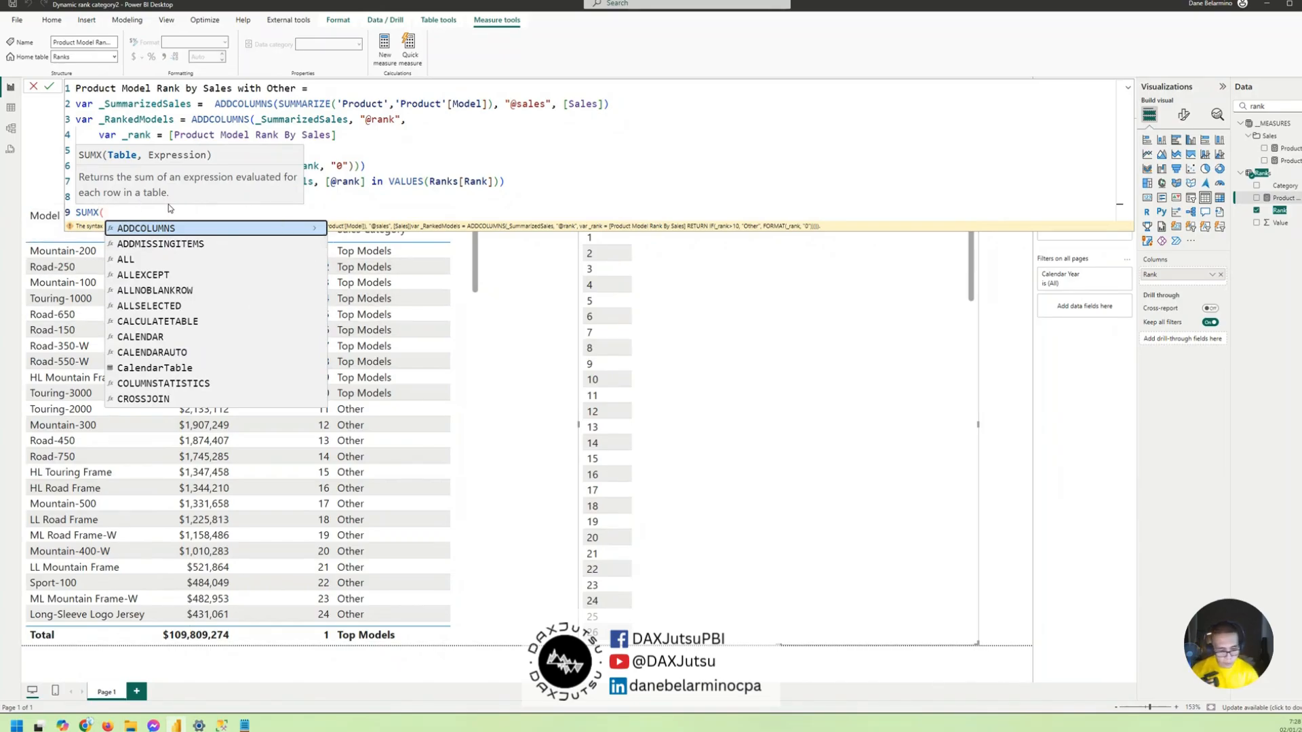
text(_)
key(Tab)
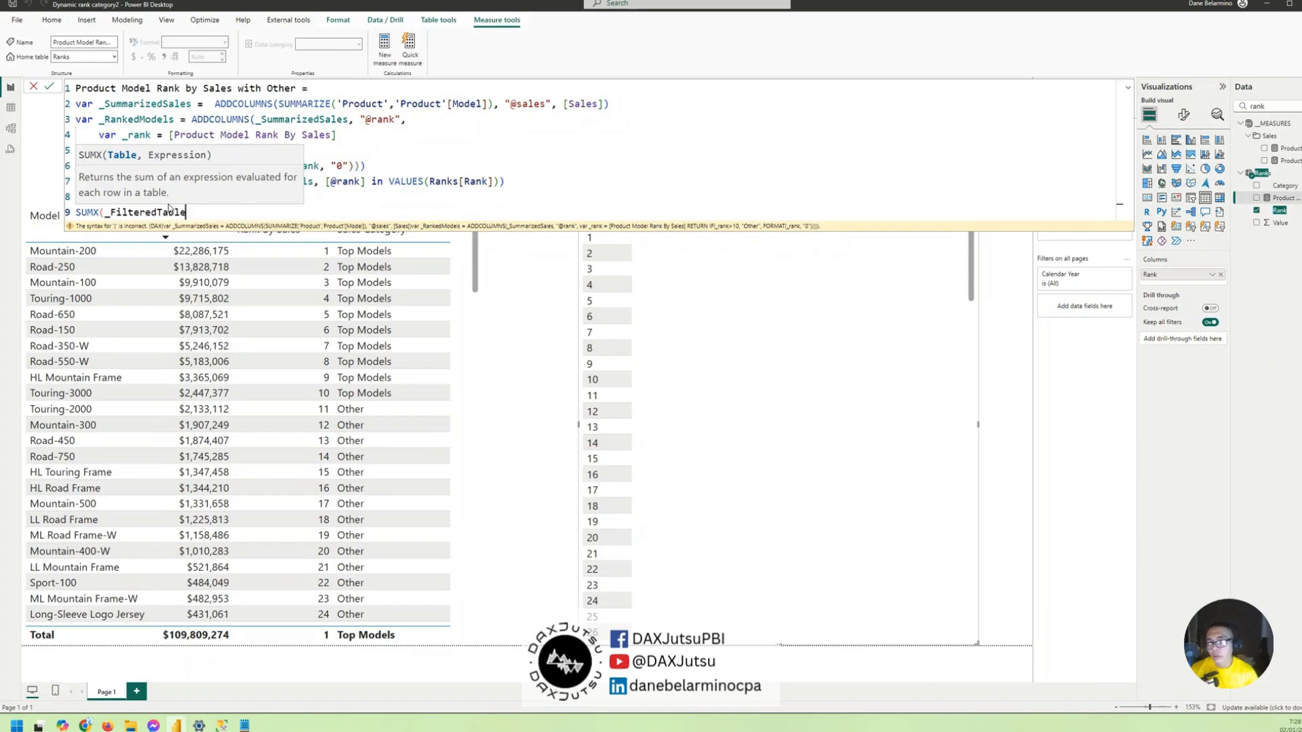
text(, )
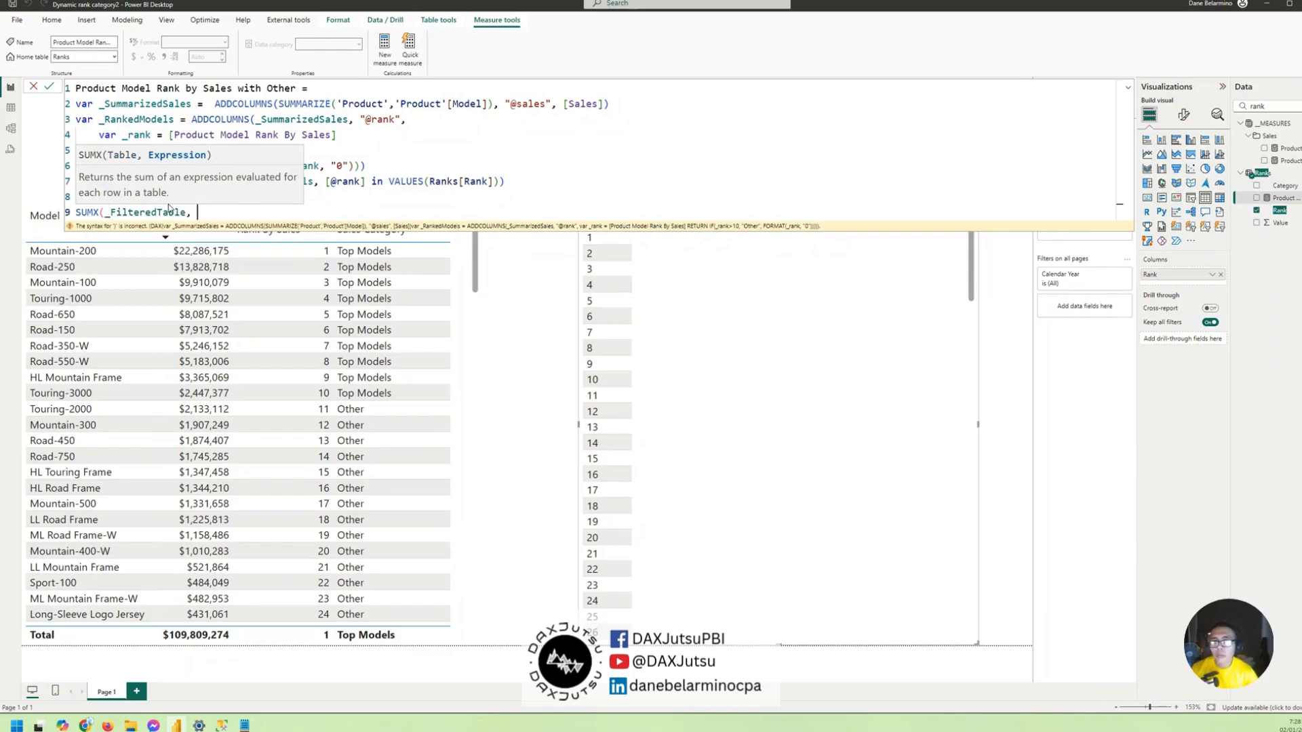
text([)
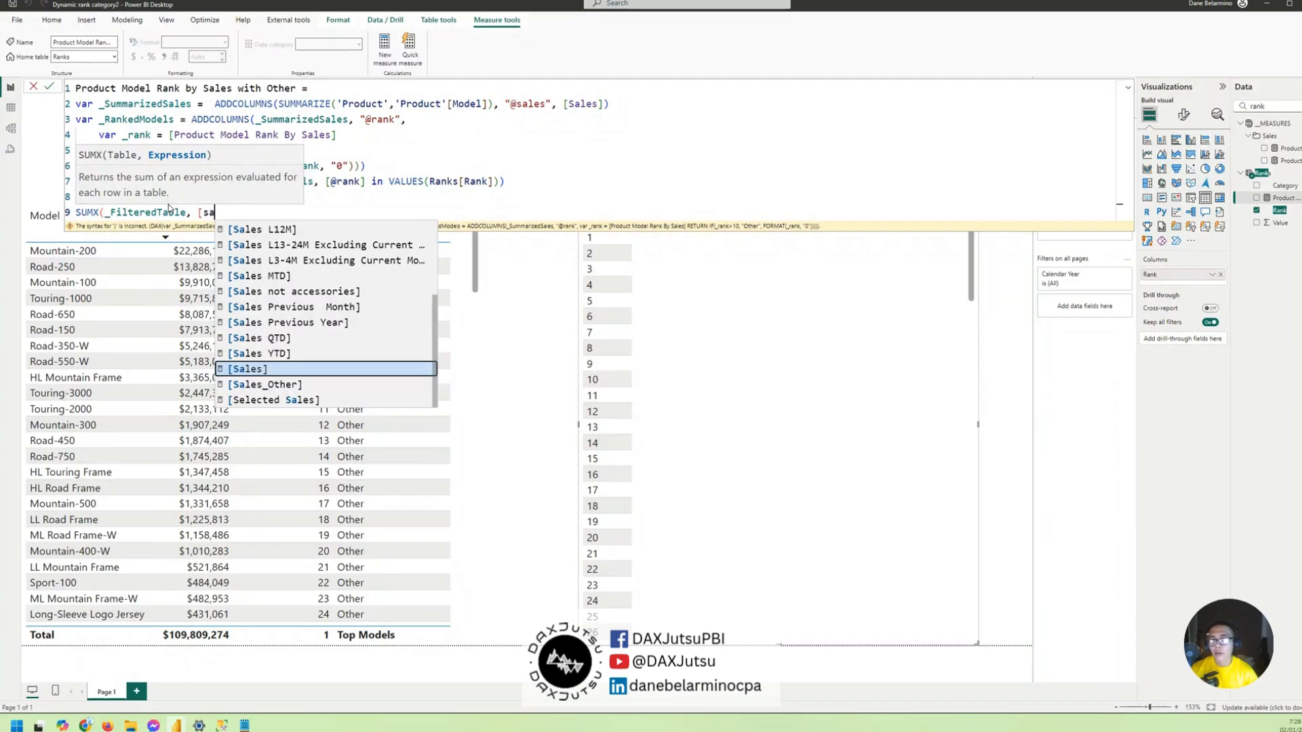
text(@)
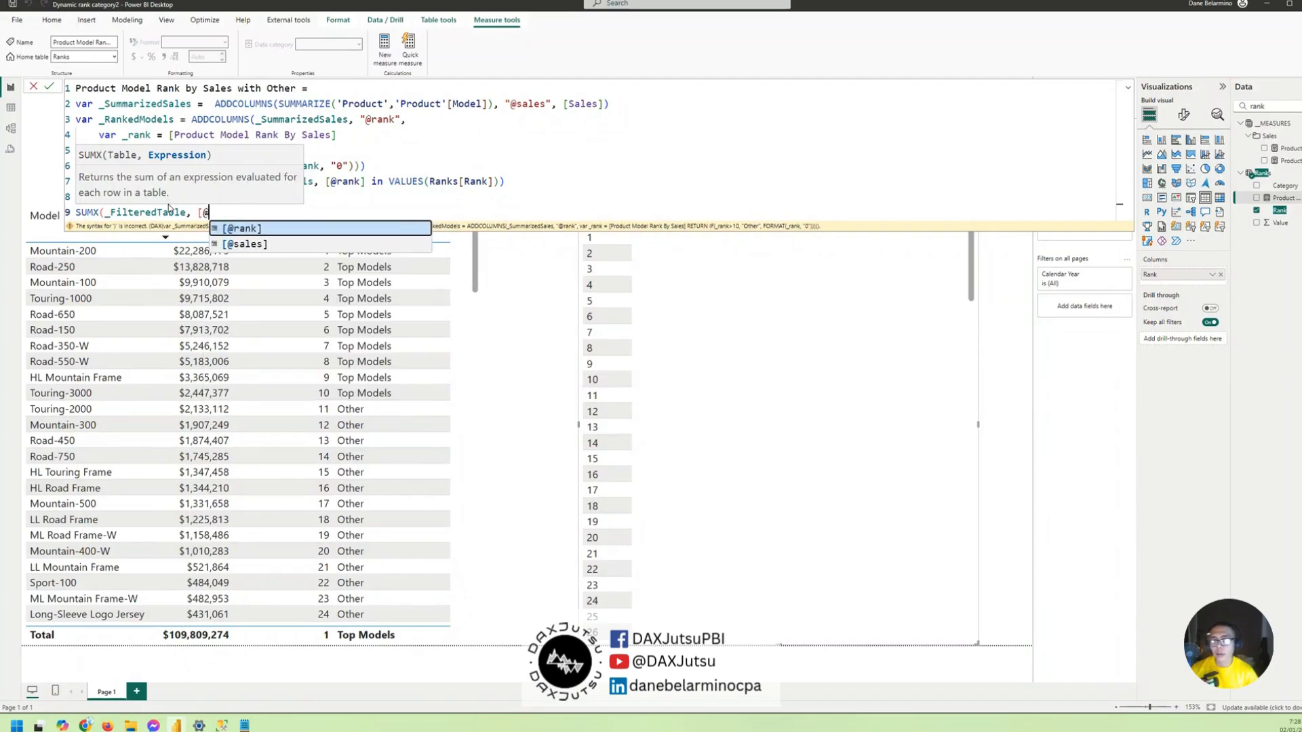
text(sales]))
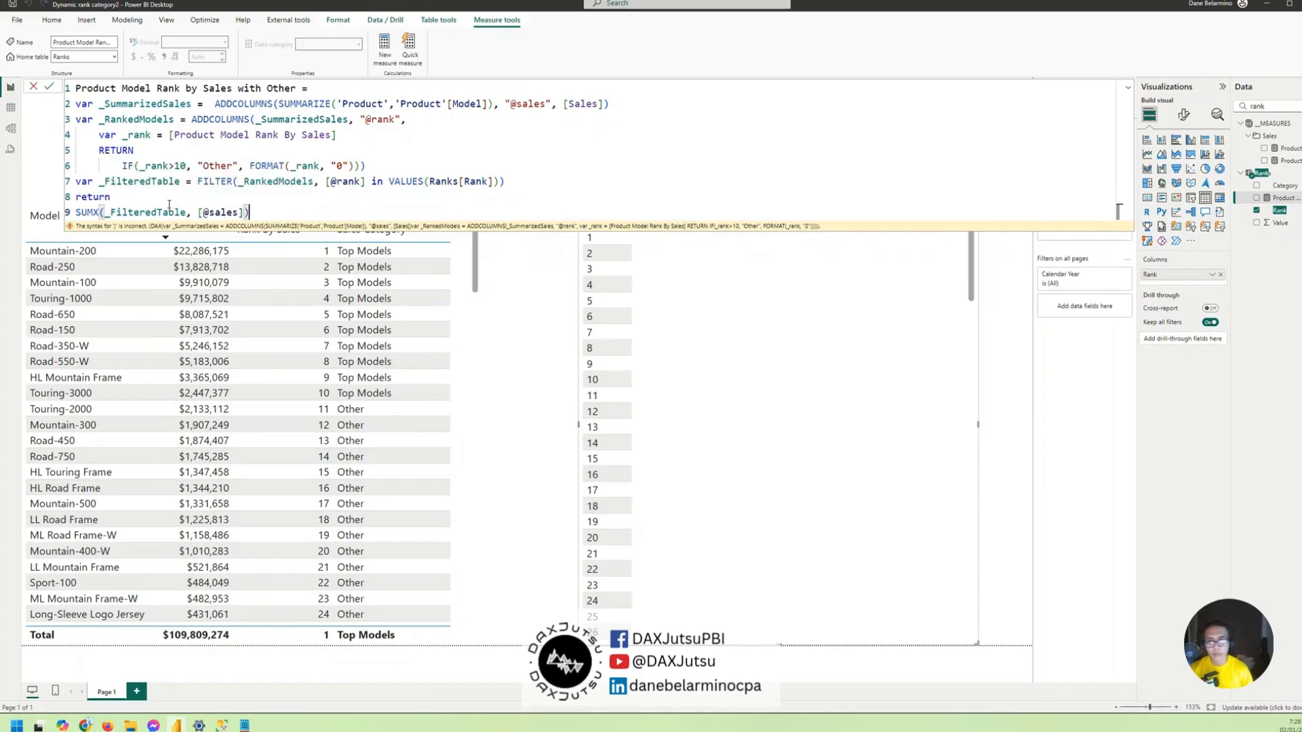
key(Return)
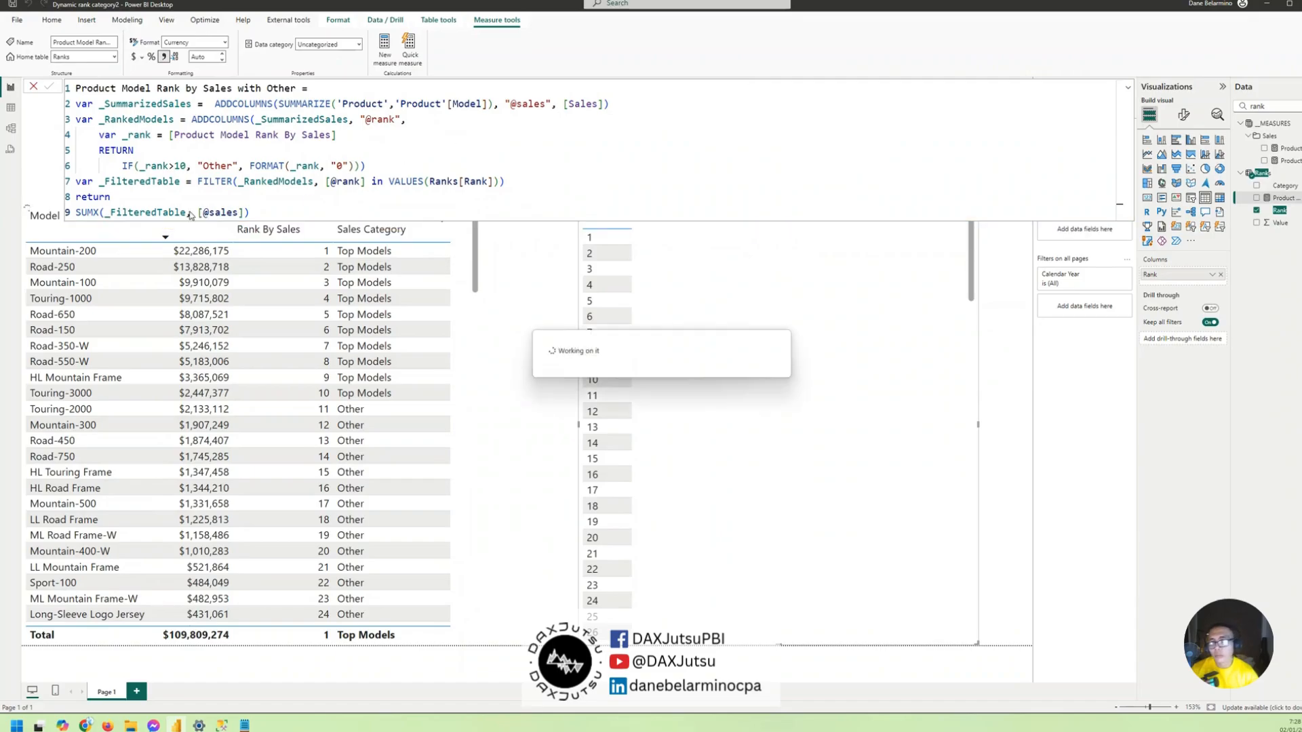
- Collapse the formula editor and add the Product Model Rank by Sales with Other measure to the Rank table visual
click(1128, 87)
click(1128, 88)
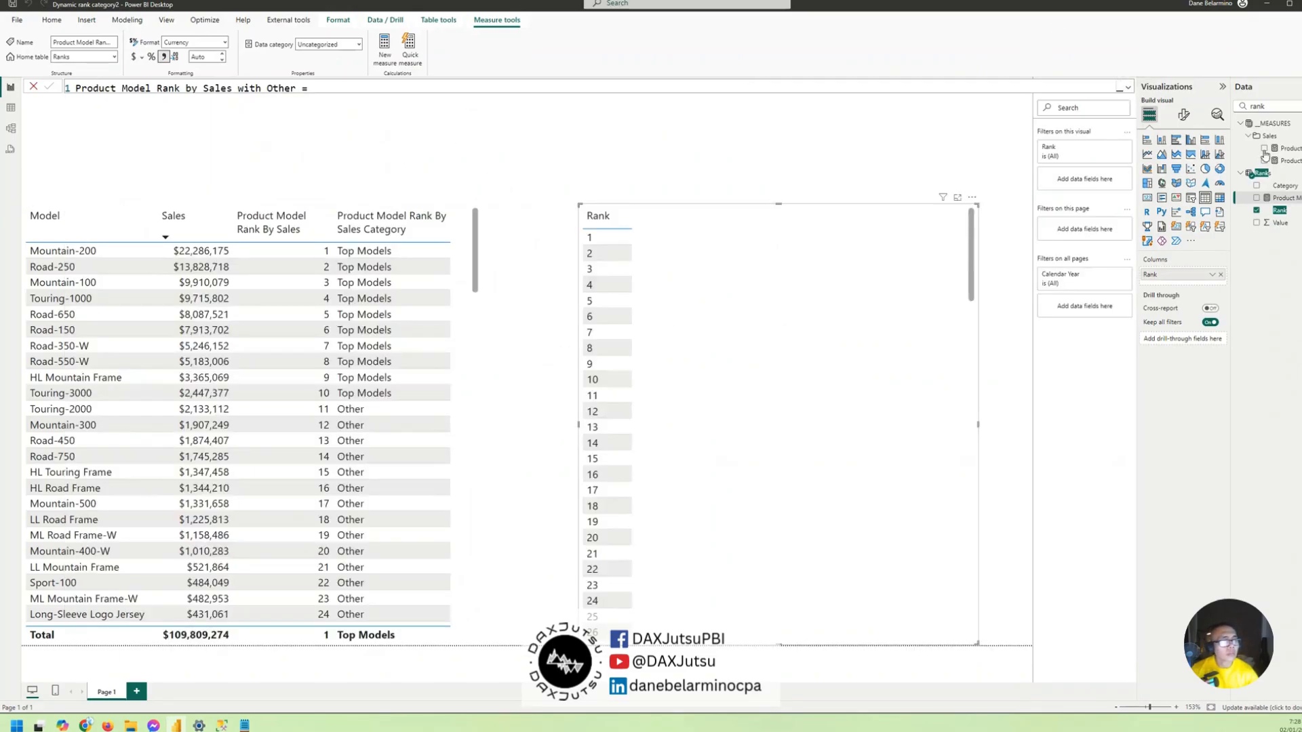
drag(1284, 198, 912, 290)
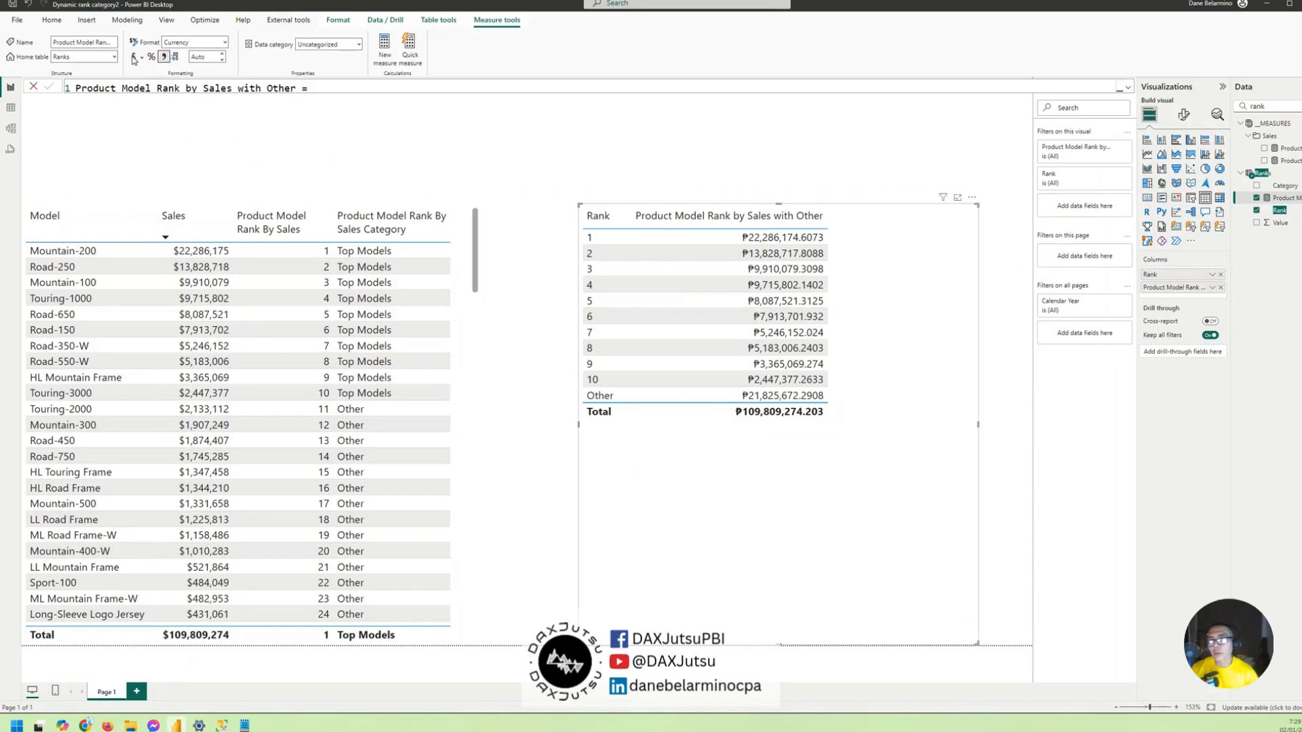
- Format the measure as dollar currency with 0 decimal places and move the Rank table visual closer to the model table
click(203, 58)
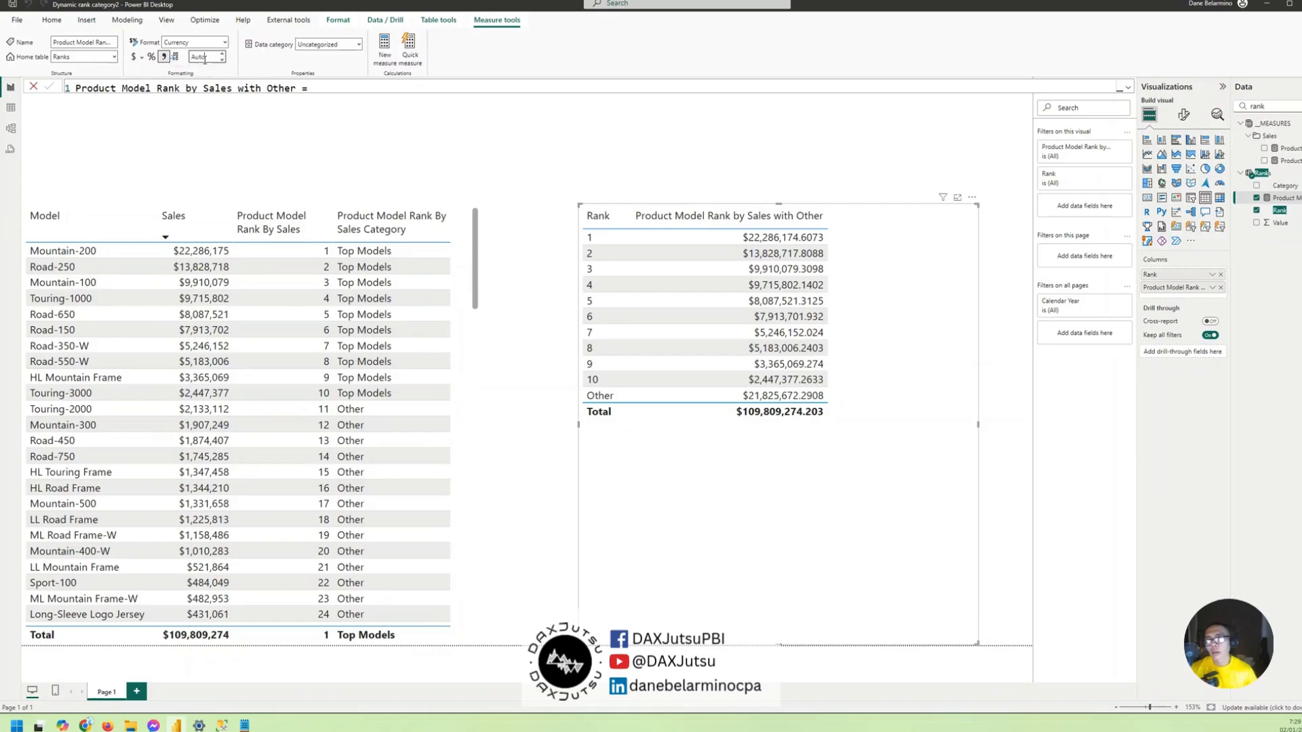
text(10)
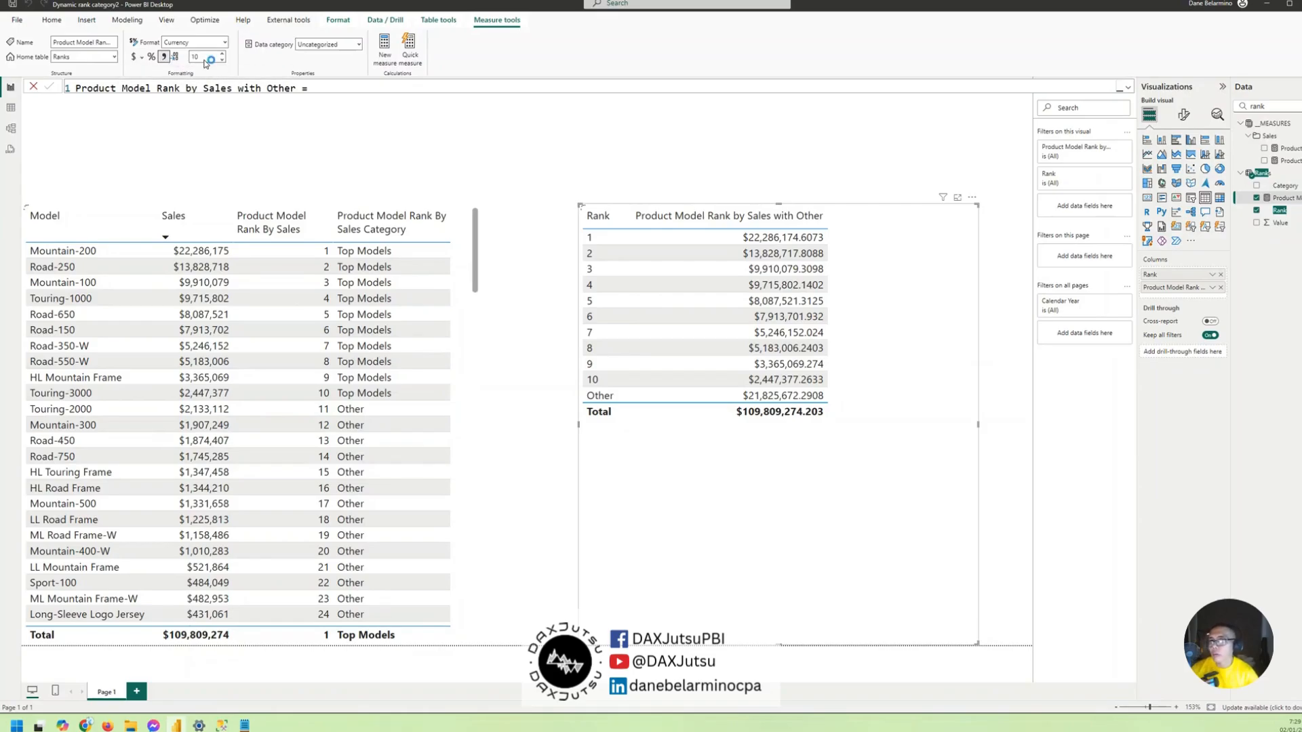
key(Return)
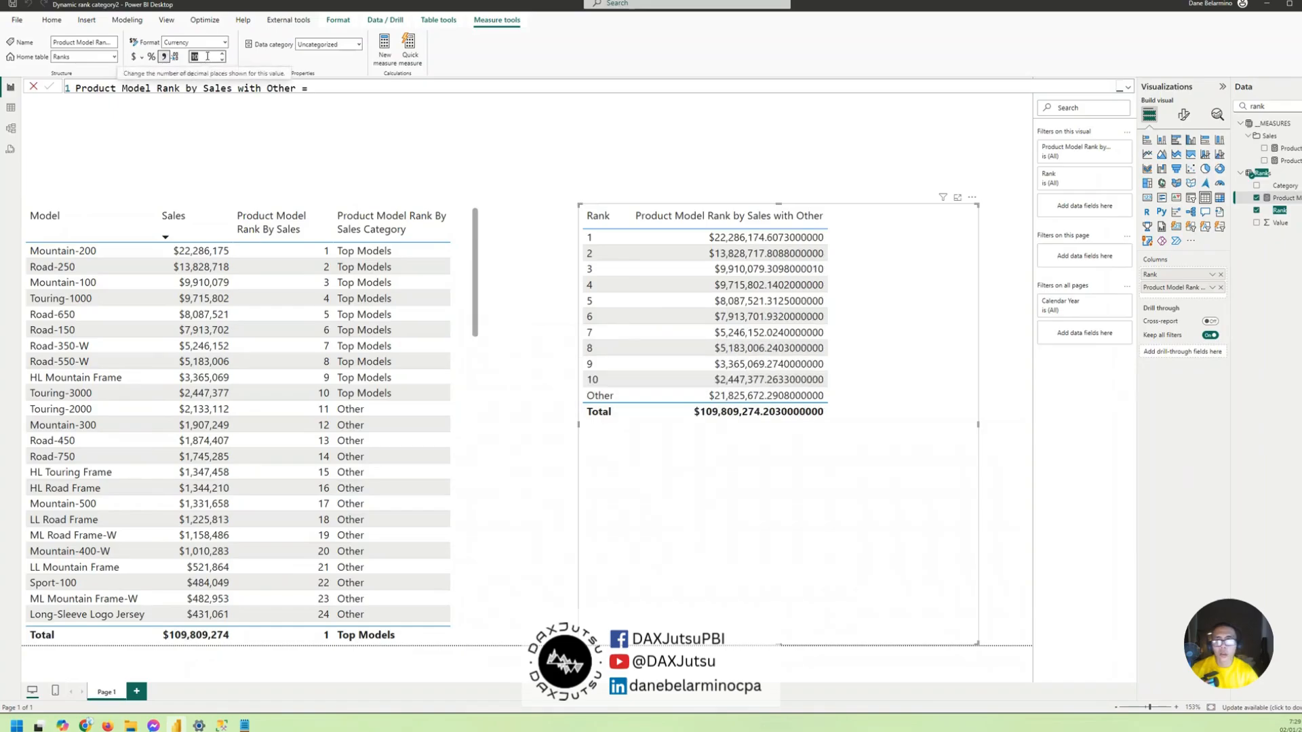
click(163, 57)
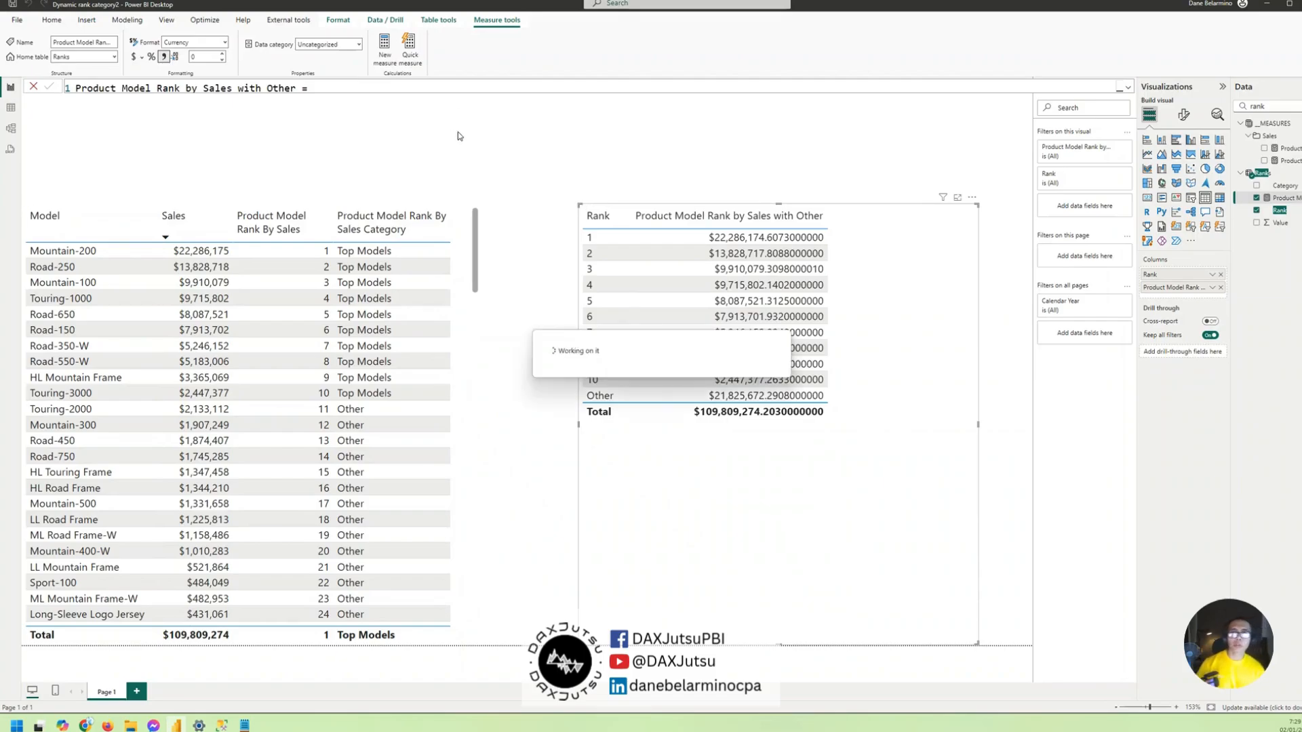
drag(771, 560, 690, 553)
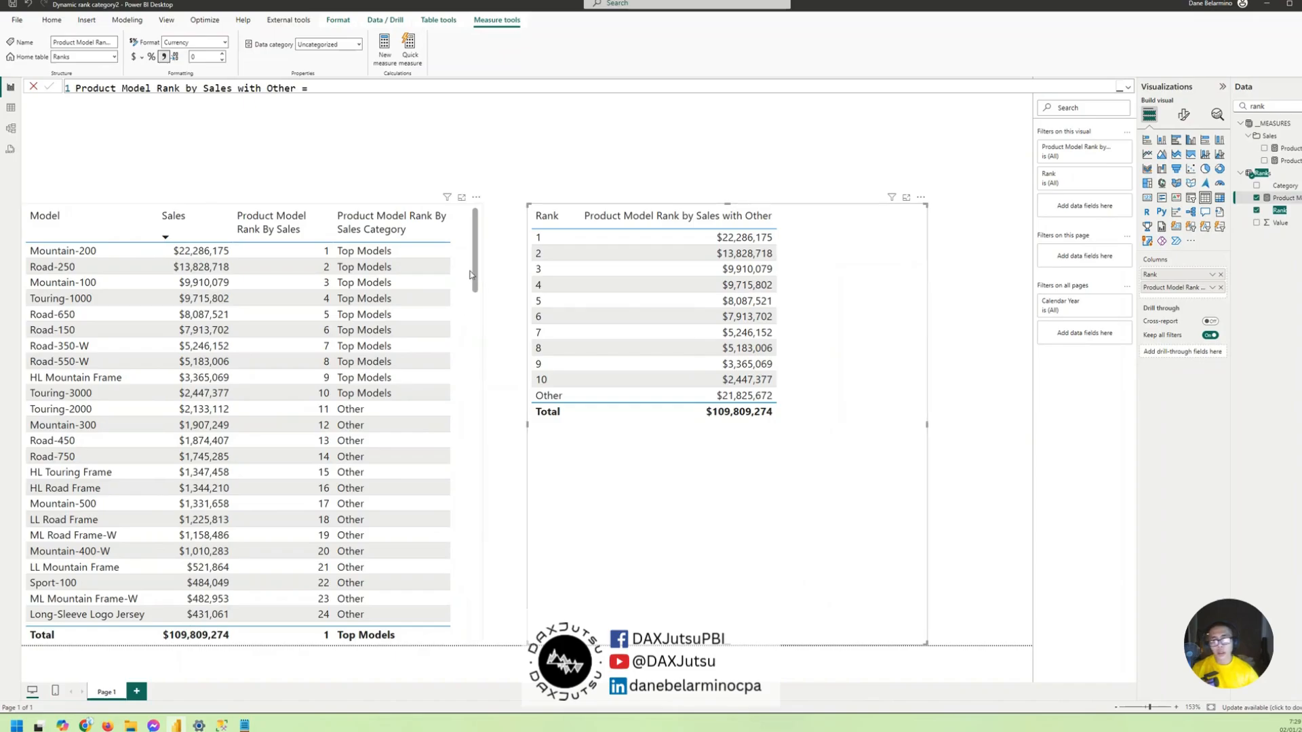
- Filter the model table to Product Model Rank By Sales greater than or equal to 11
click(473, 268)
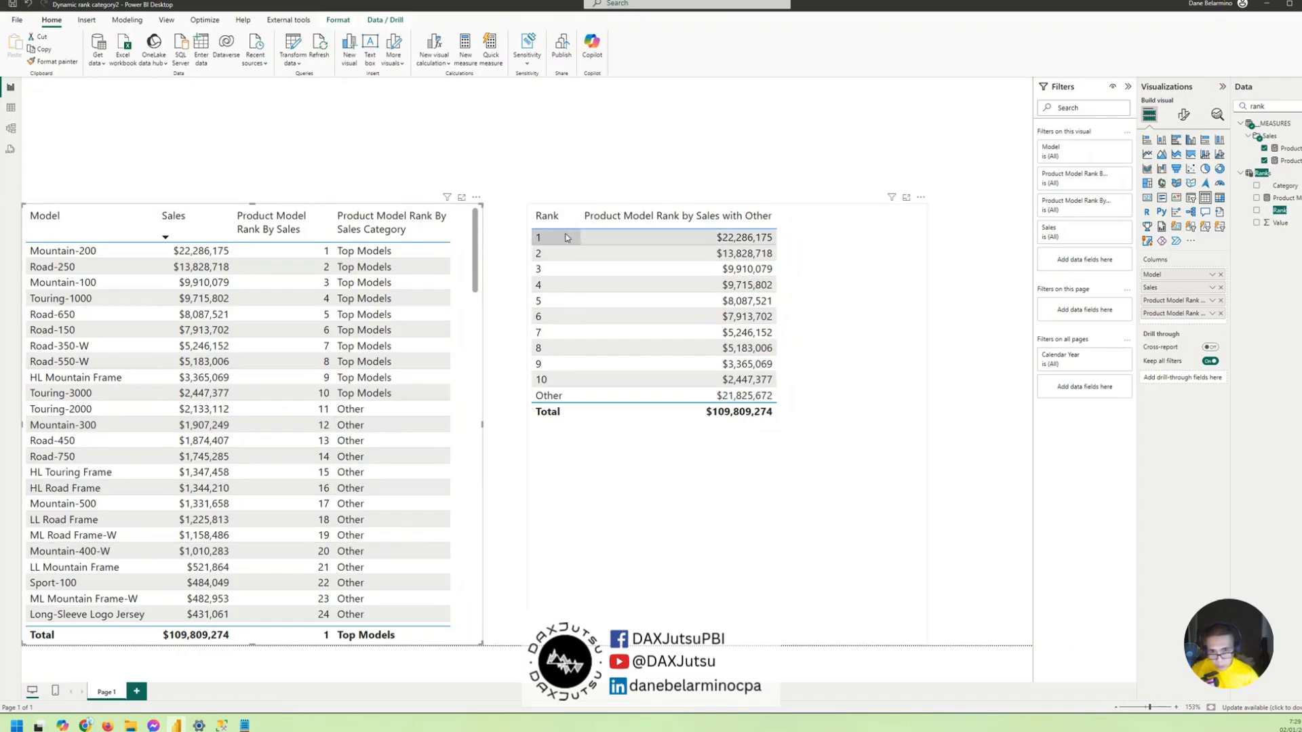
click(1070, 177)
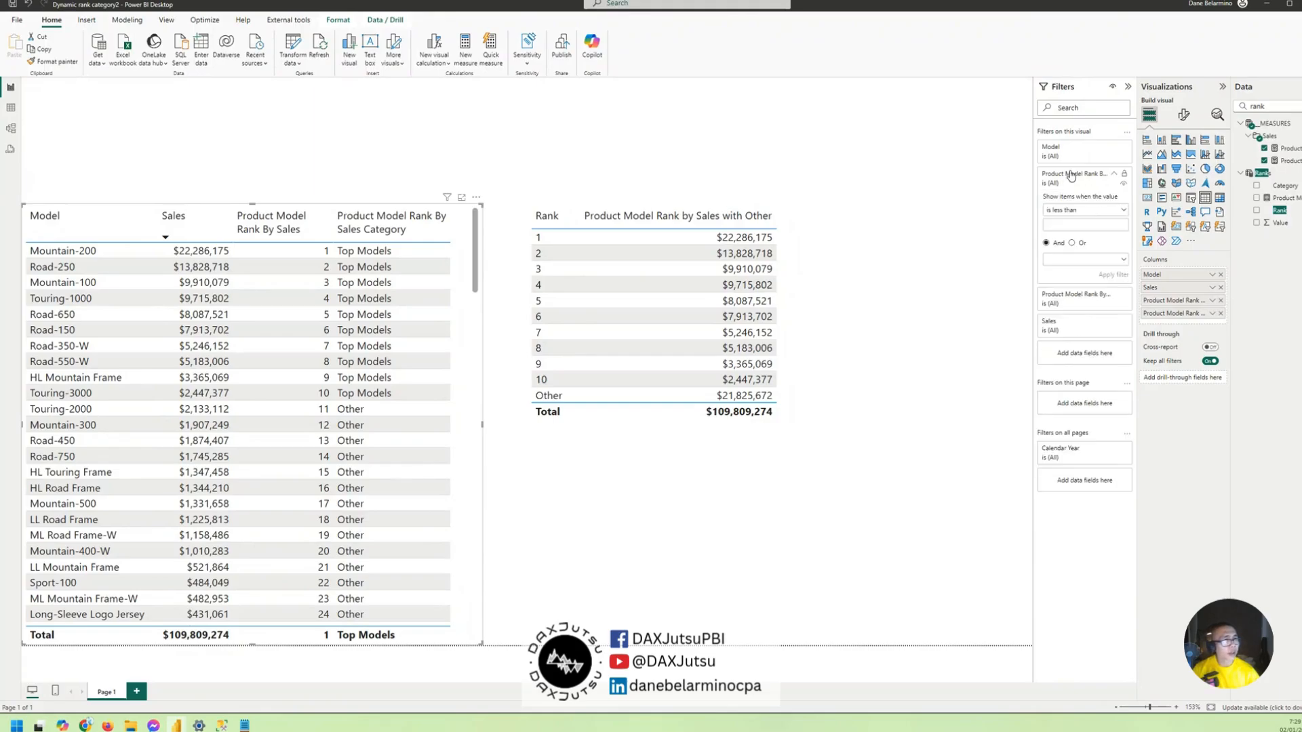
click(1068, 212)
click(1081, 263)
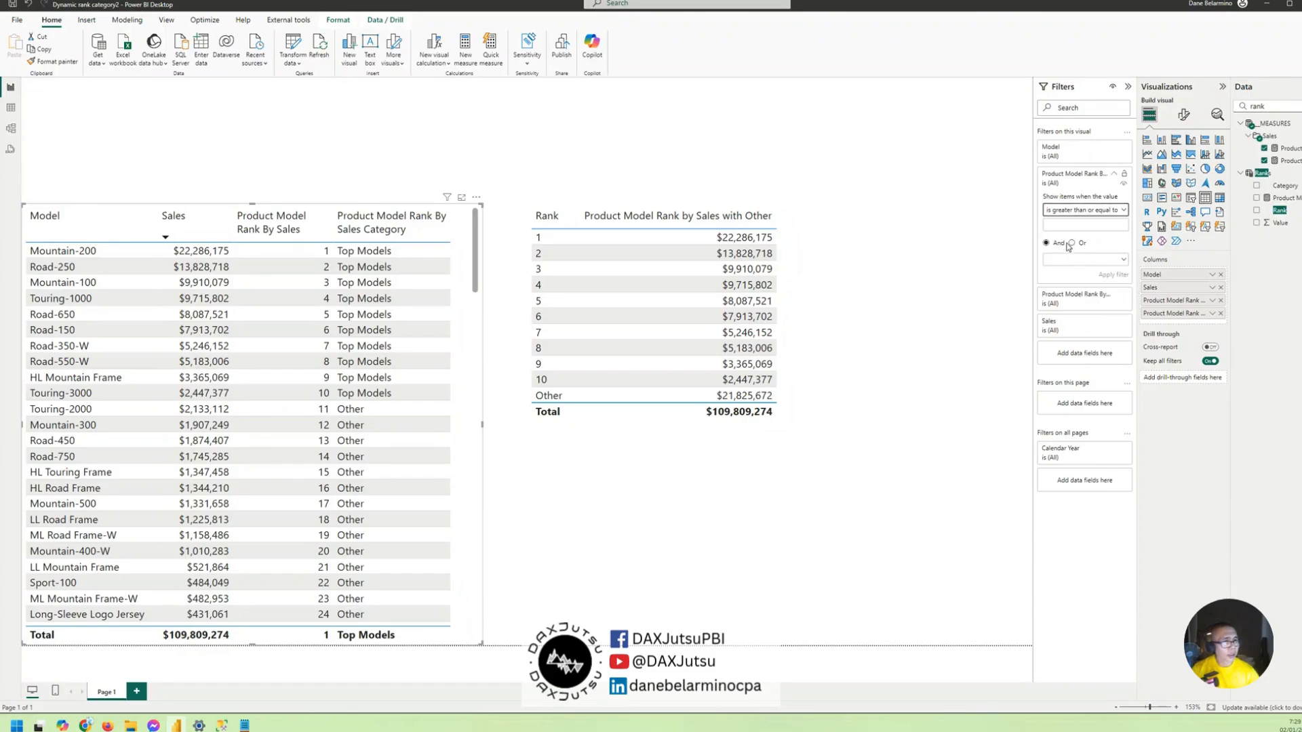
click(1065, 226)
text(11)
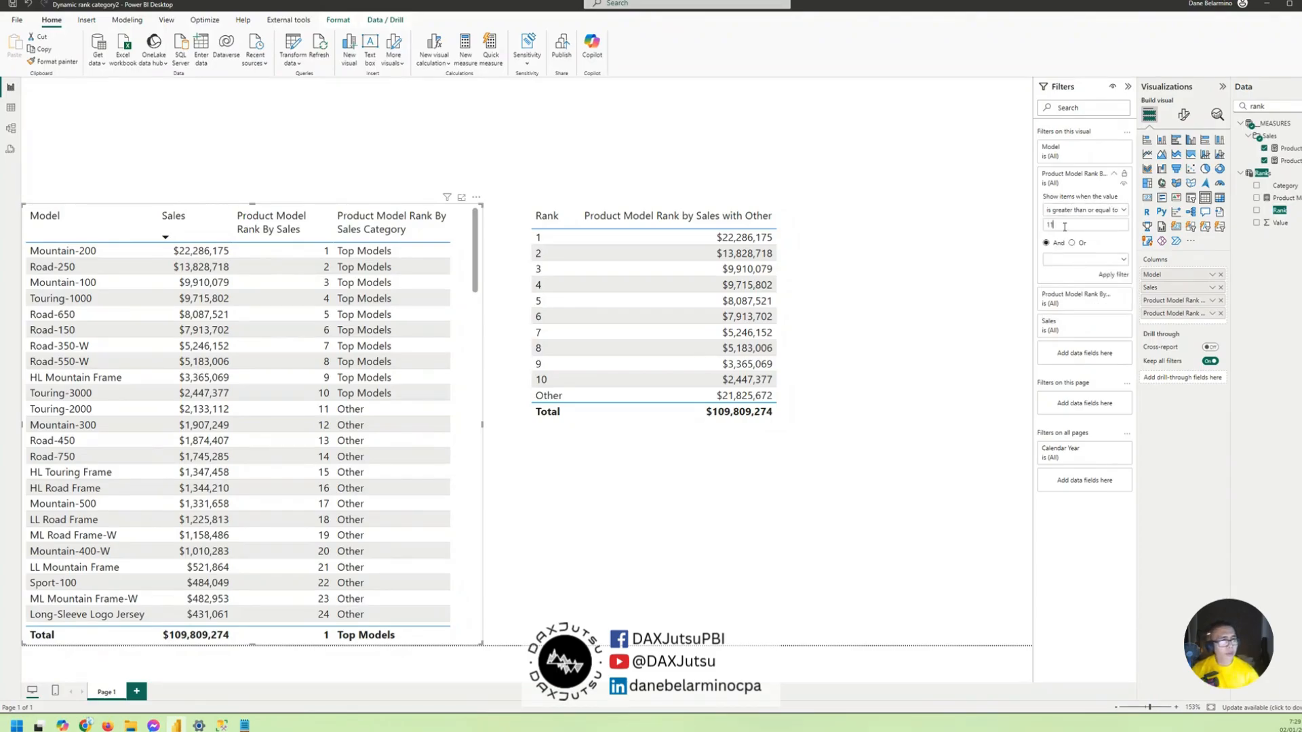
click(1105, 277)
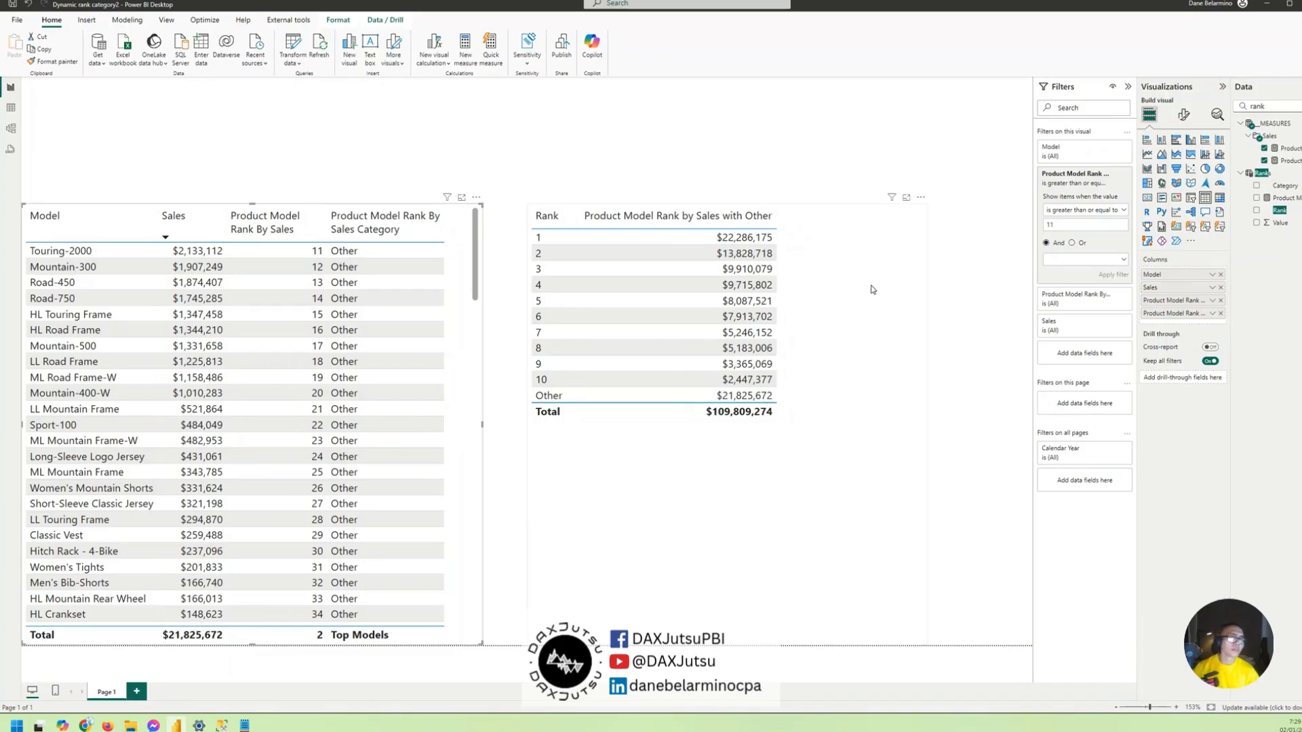
- Add Category from the Ranks table before Rank in the rank visual and convert it to a matrix with Category and Rank rows
click(849, 298)
double_click(1272, 106)
text(cat)
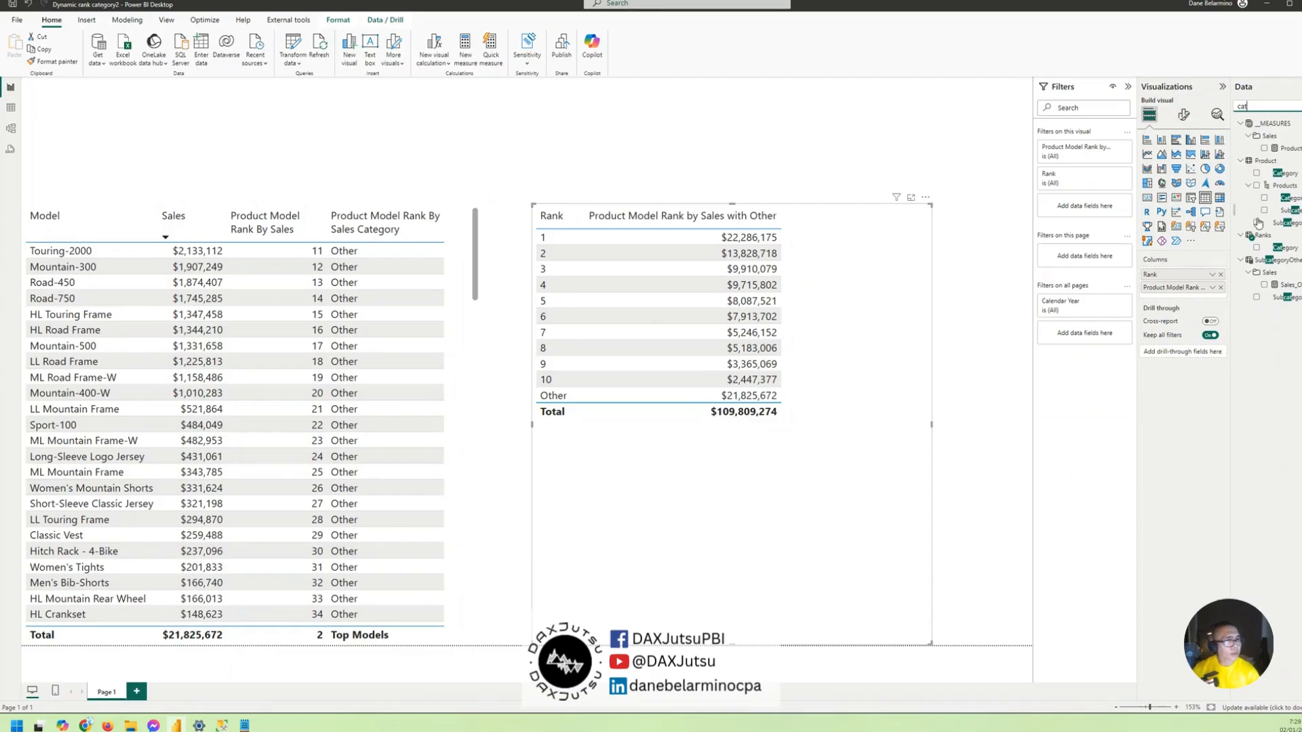
drag(1283, 248, 1193, 273)
drag(1197, 266, 1197, 268)
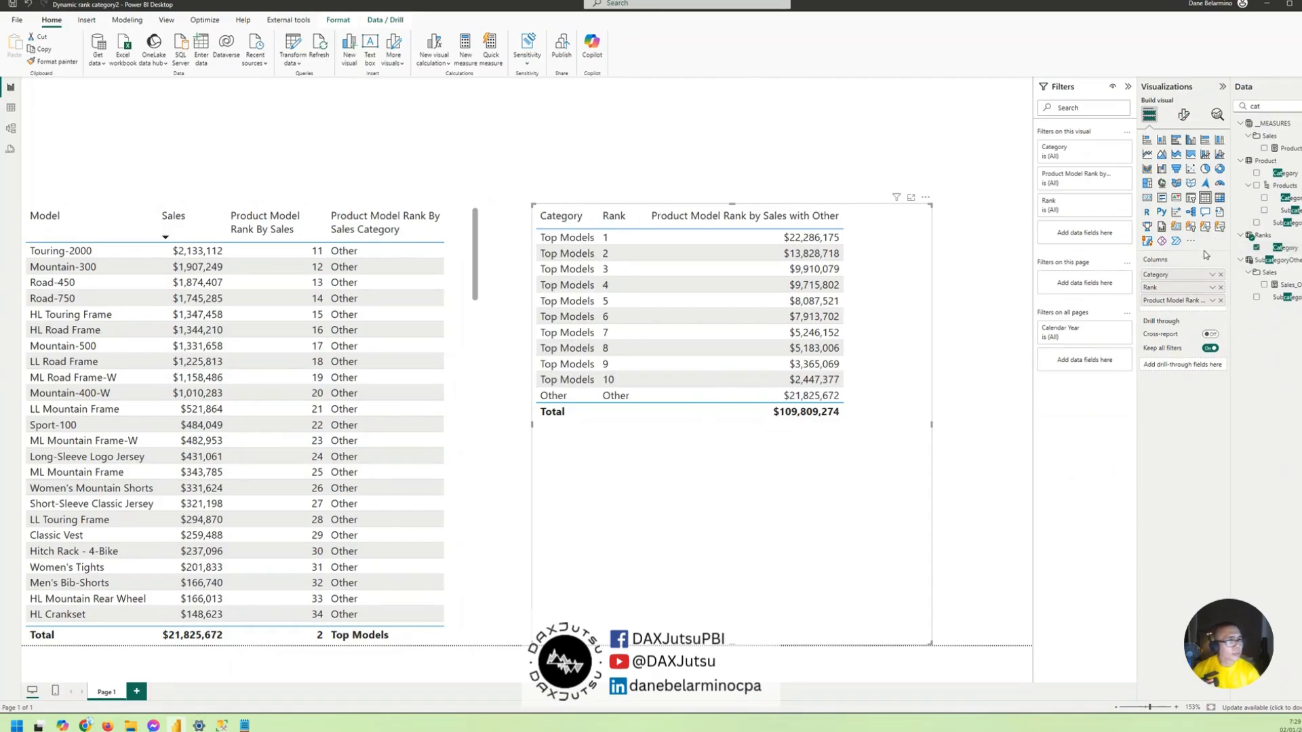
click(1219, 197)
drag(1166, 310, 1176, 283)
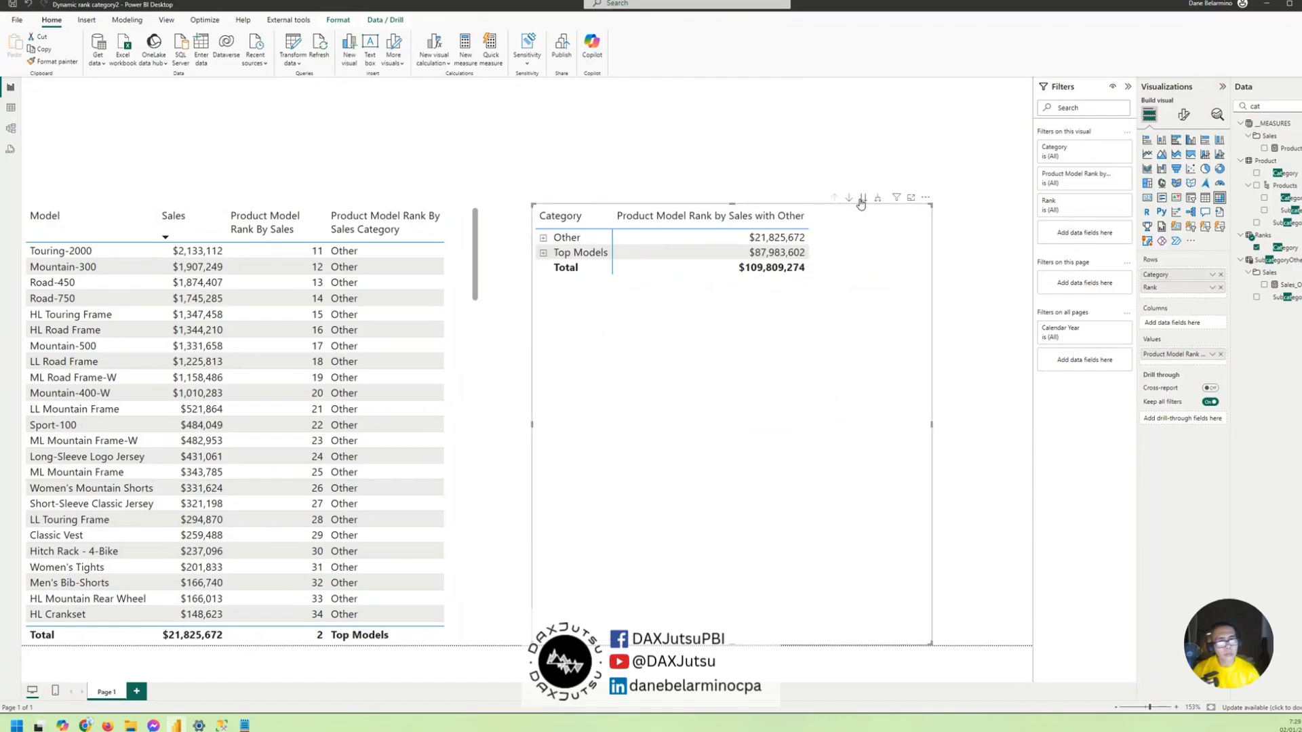
- Expand the matrix to the Rank level, sorted by Category in descending order, with the Other group collapsed
click(926, 198)
mouse_move(962, 298)
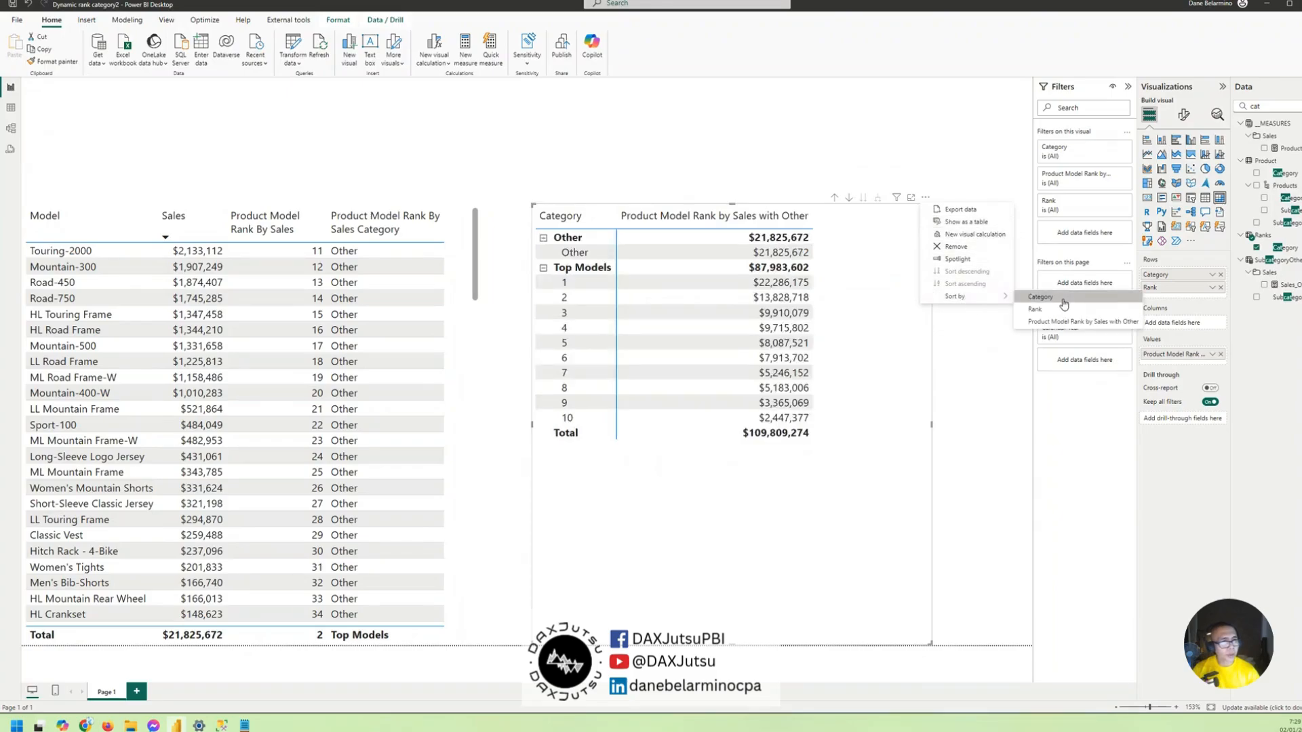
click(1064, 307)
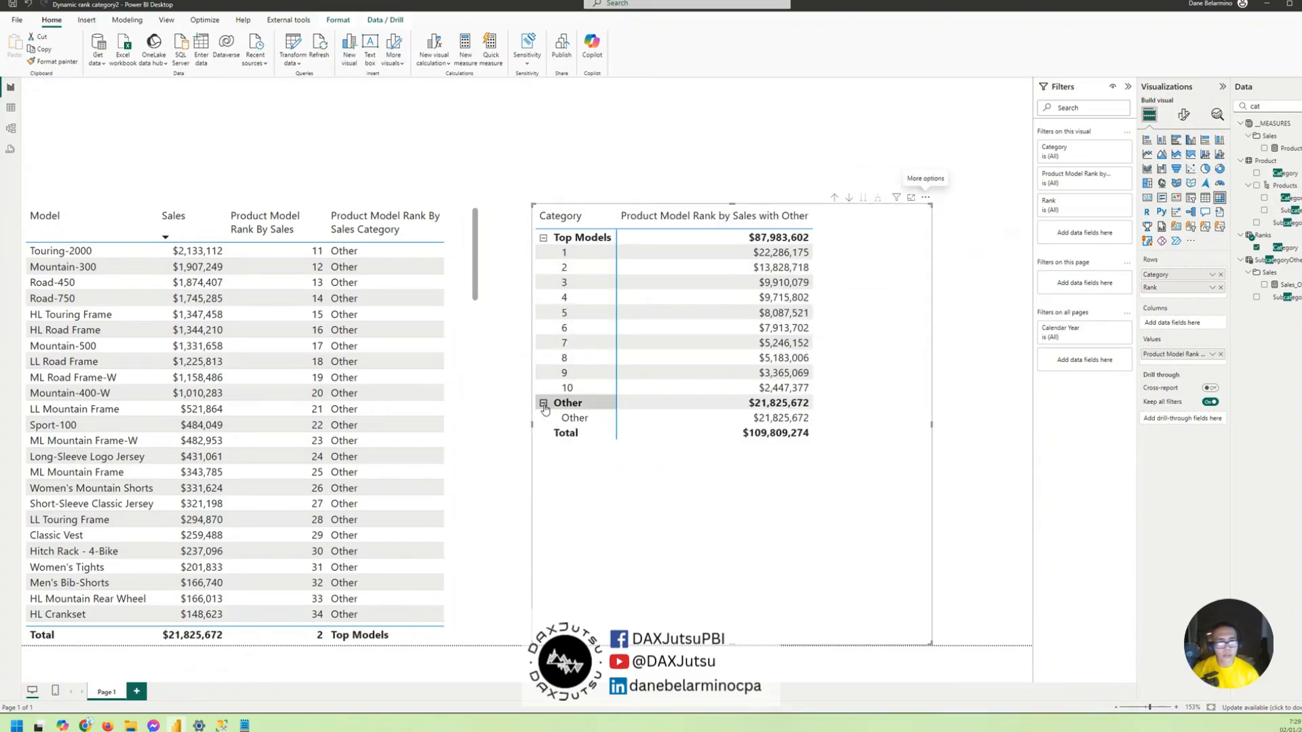
click(543, 404)
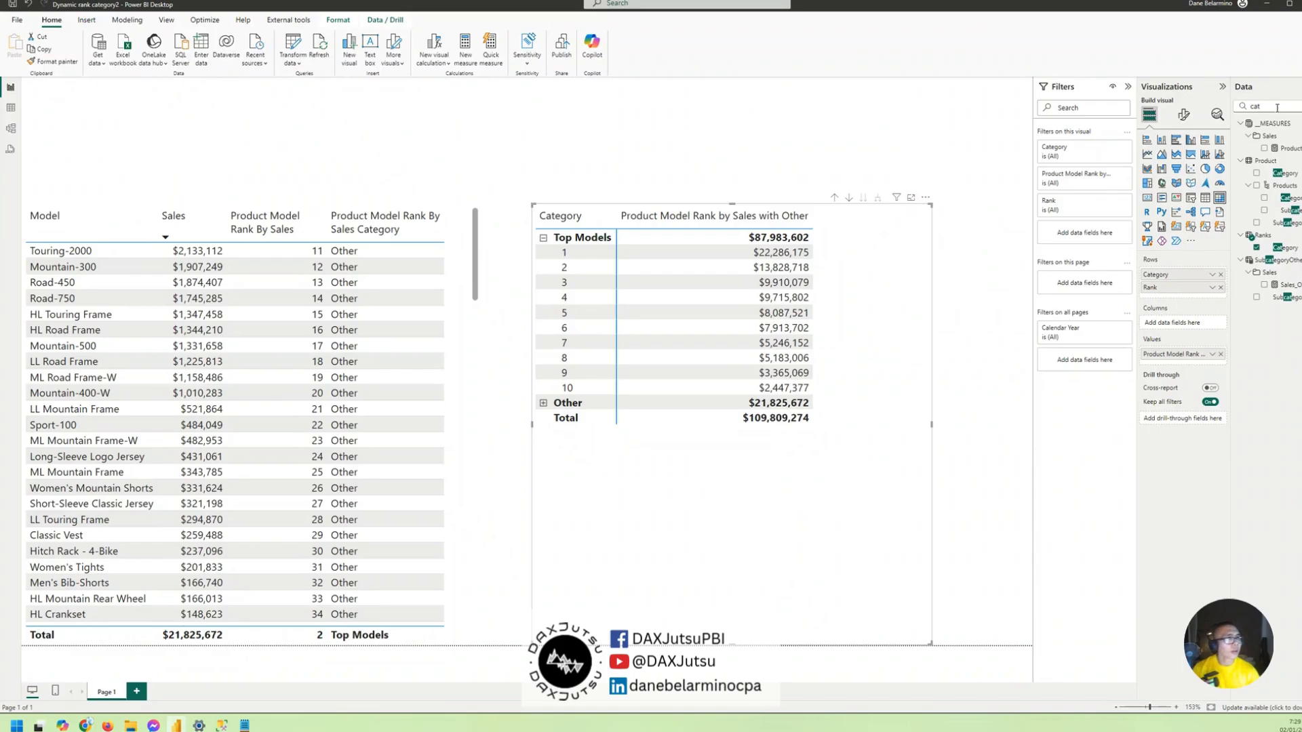
- Find the Model field in the Product table and add it beneath Rank in the matrix rows
drag(1276, 108, 1217, 112)
text(model)
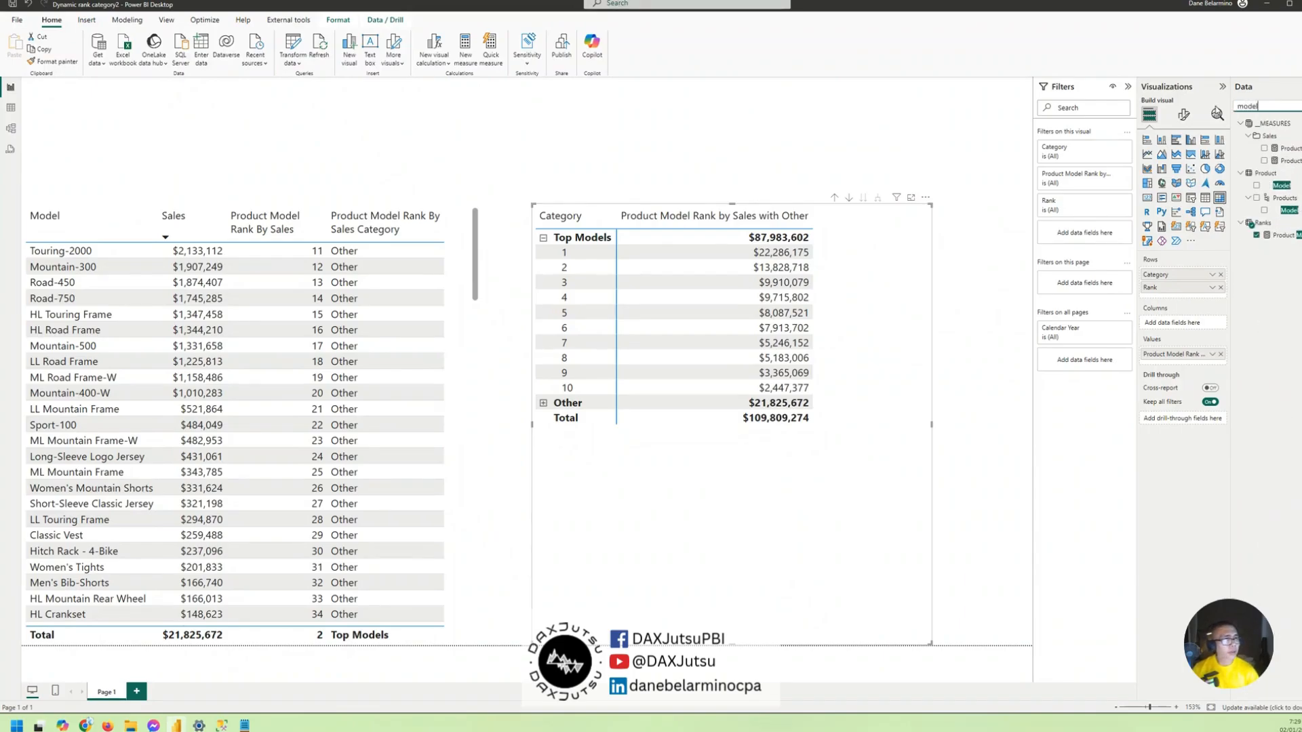
drag(1275, 188, 1179, 301)
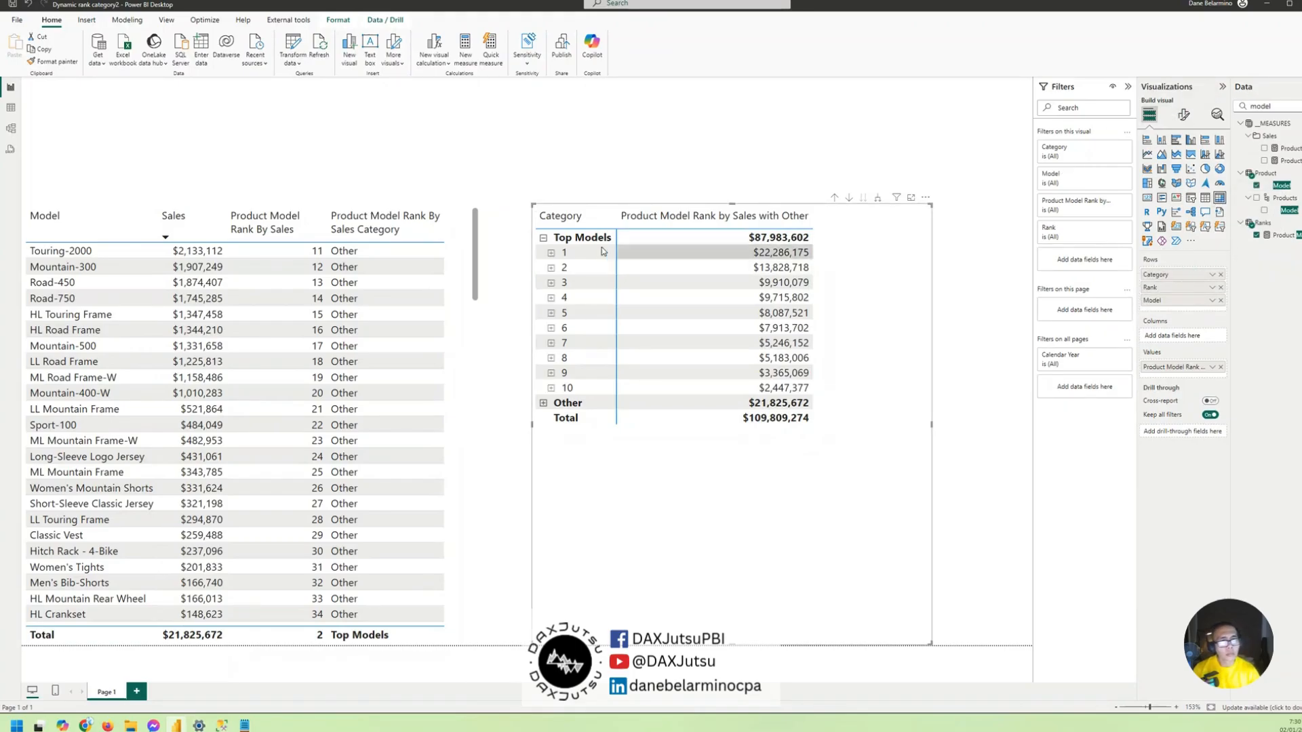
- Expand rank 1 in the matrix to its model and clear the rank filter from the model table
click(551, 253)
click(551, 253)
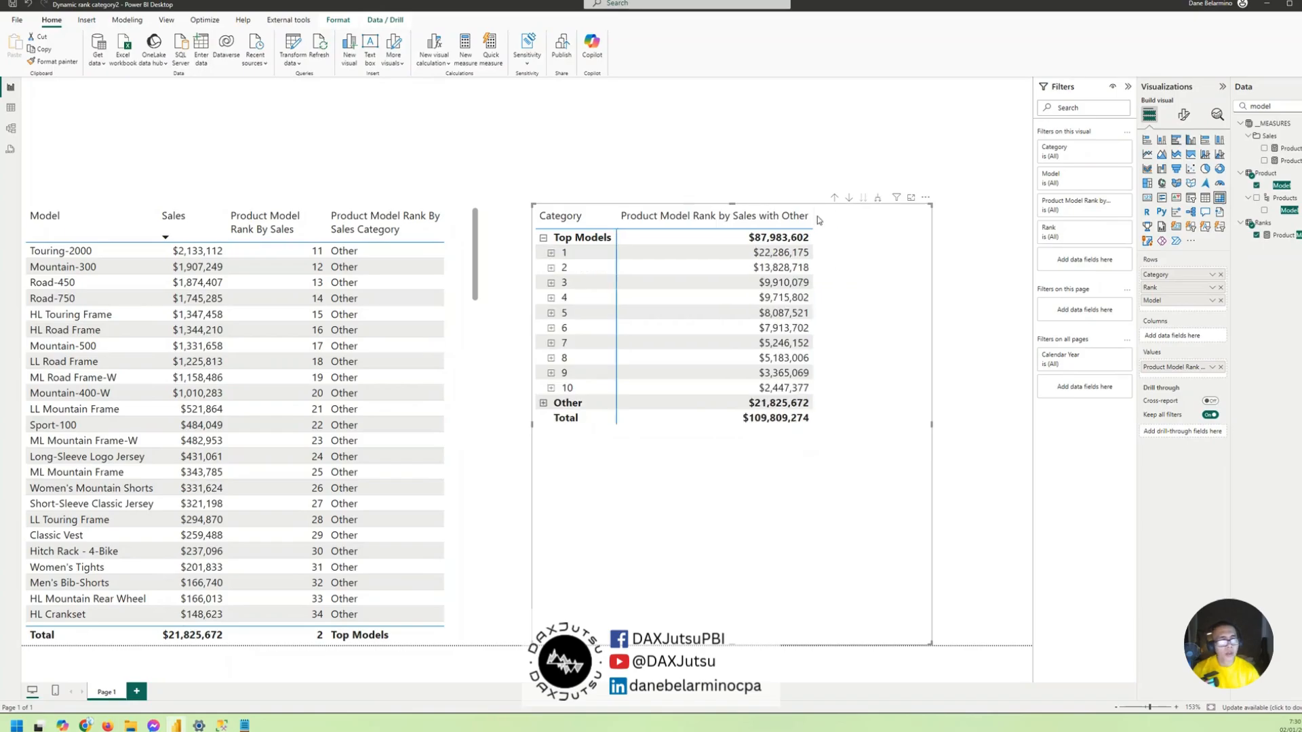
click(551, 252)
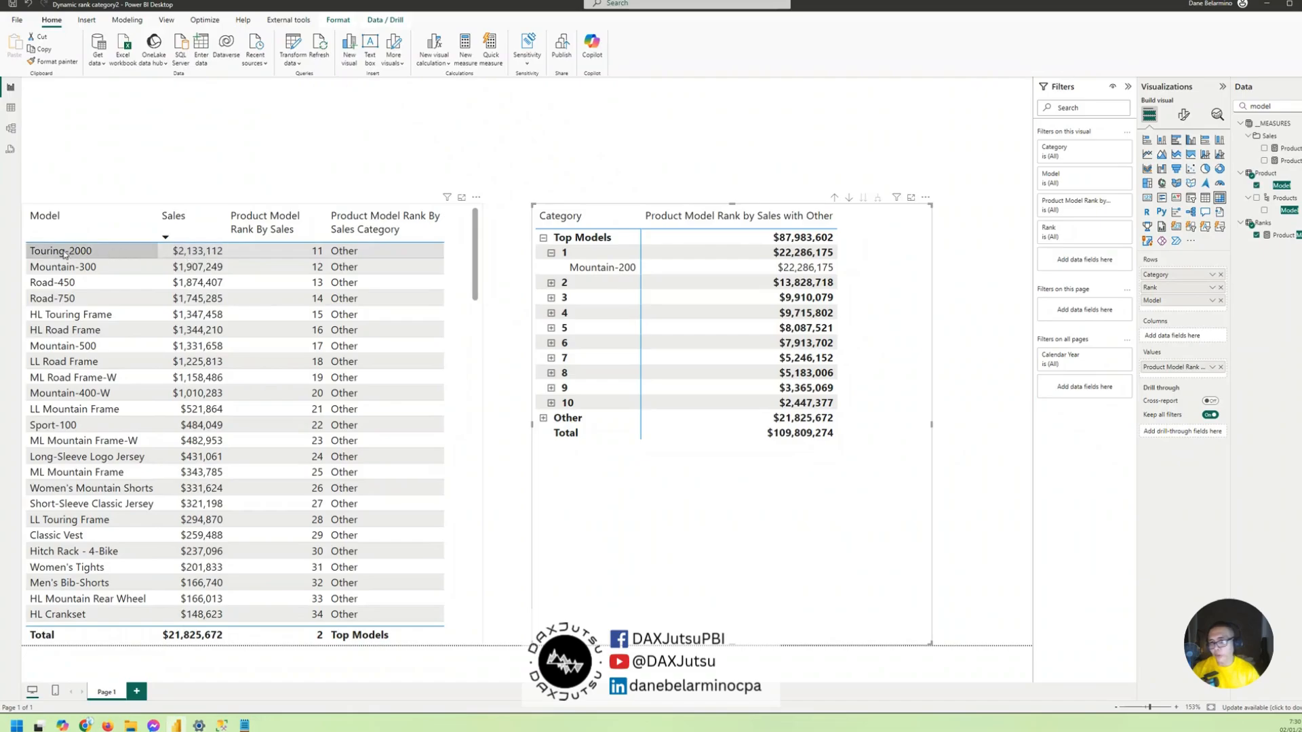
click(468, 236)
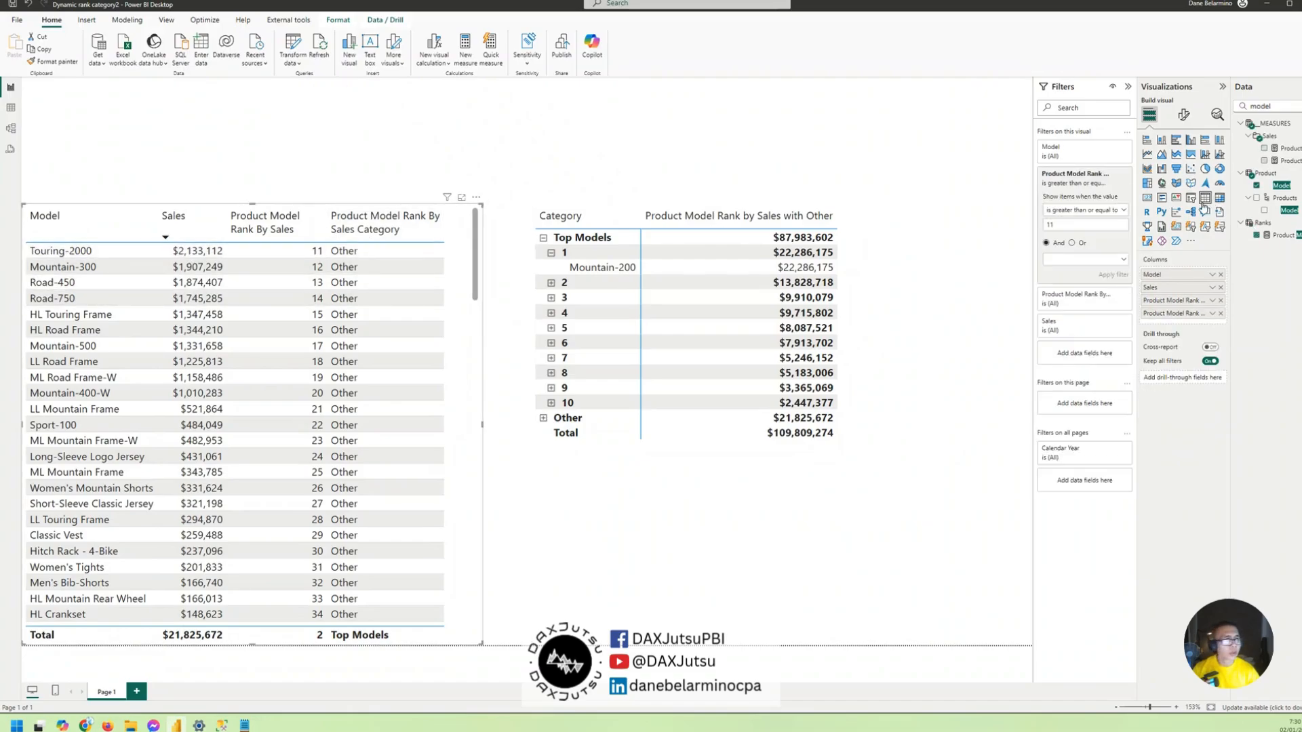
click(1112, 177)
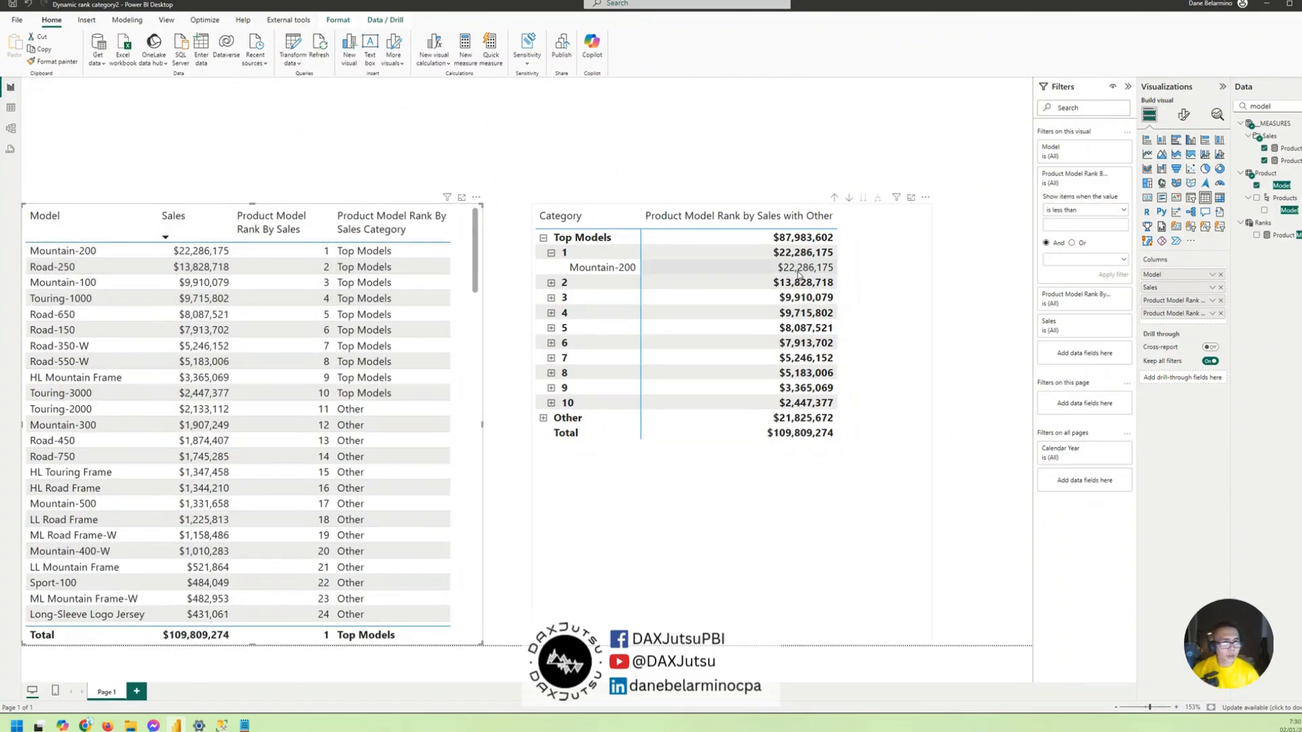
- Change the matrix layout to Tabular
click(894, 283)
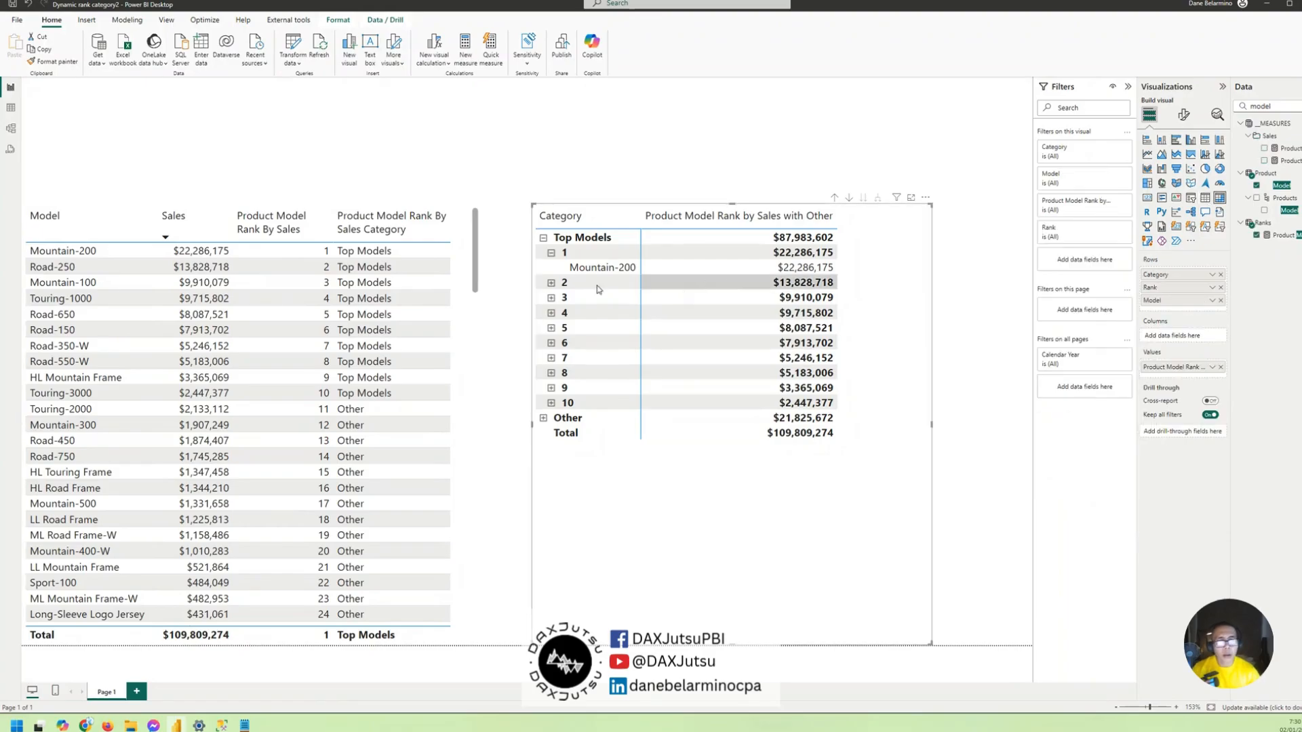
click(1183, 115)
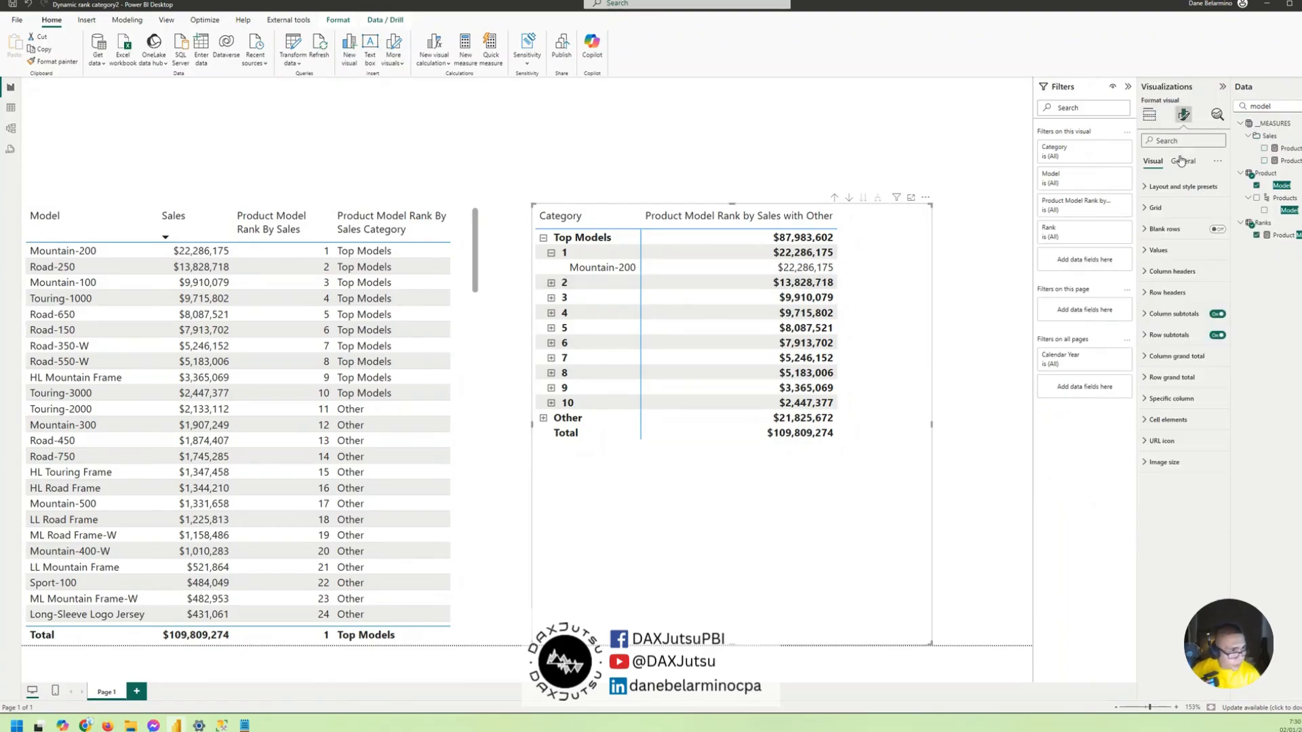
click(1181, 161)
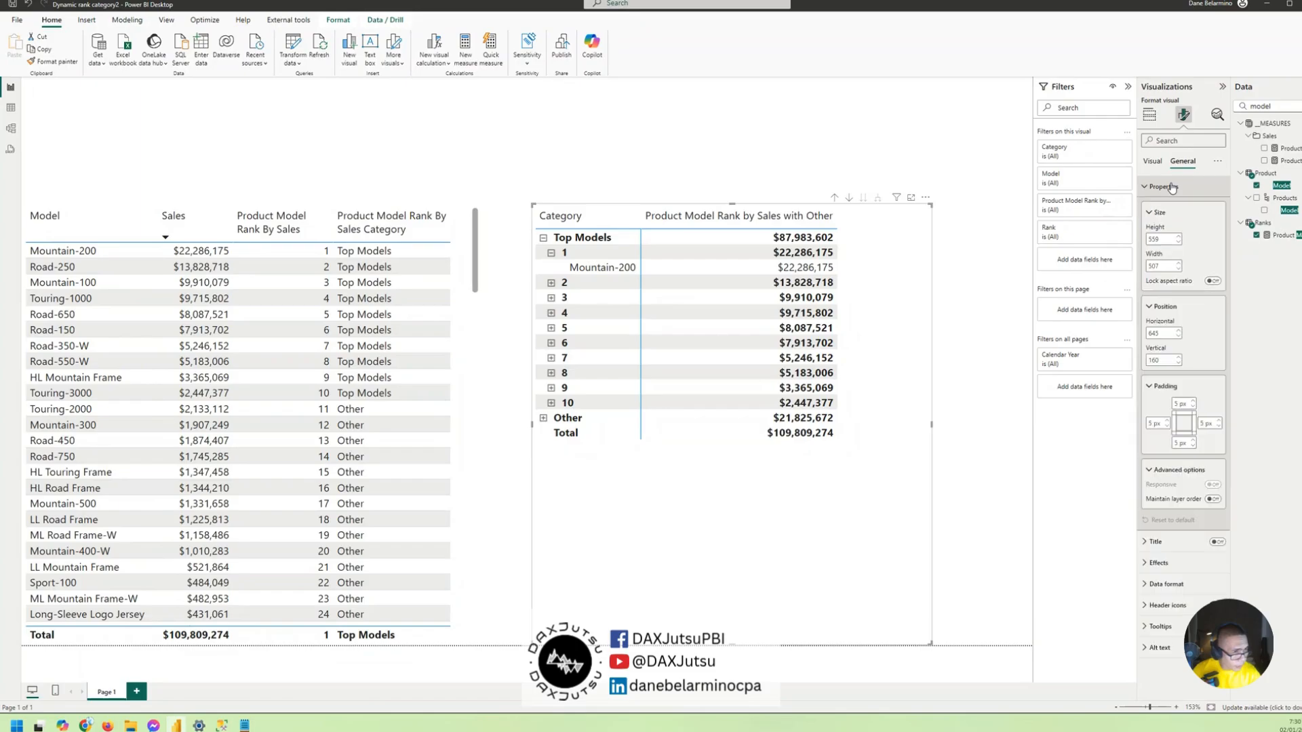
click(1152, 161)
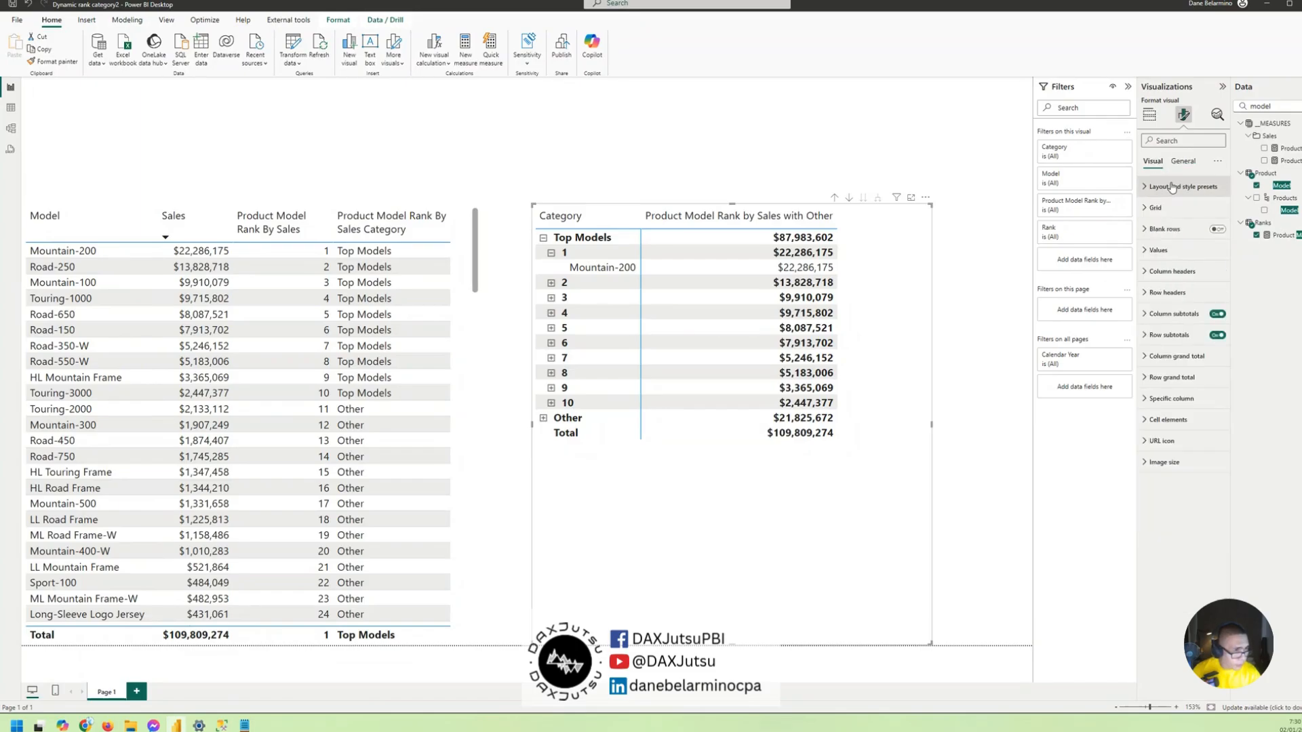
click(1173, 186)
click(1183, 250)
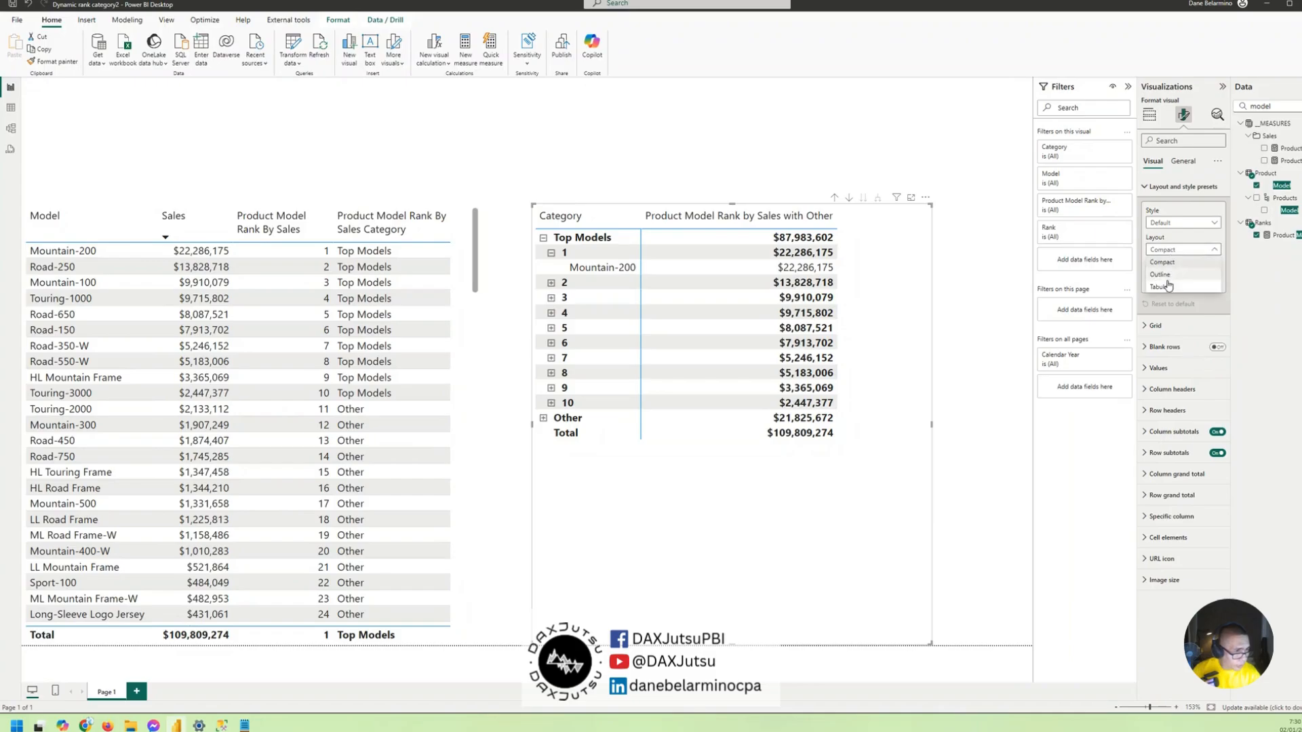
click(1167, 292)
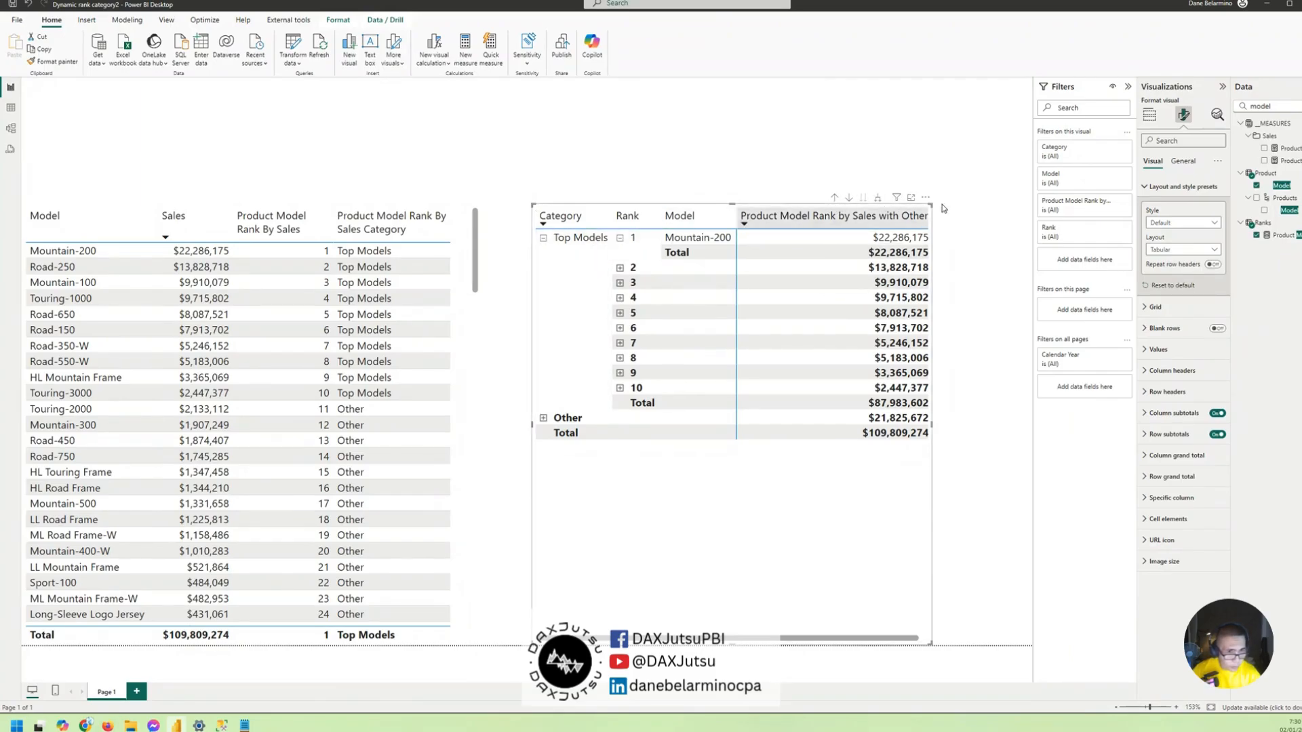
- Expand all matrix rows down to Model and turn off the row subtotals for the Model level
click(878, 199)
click(878, 198)
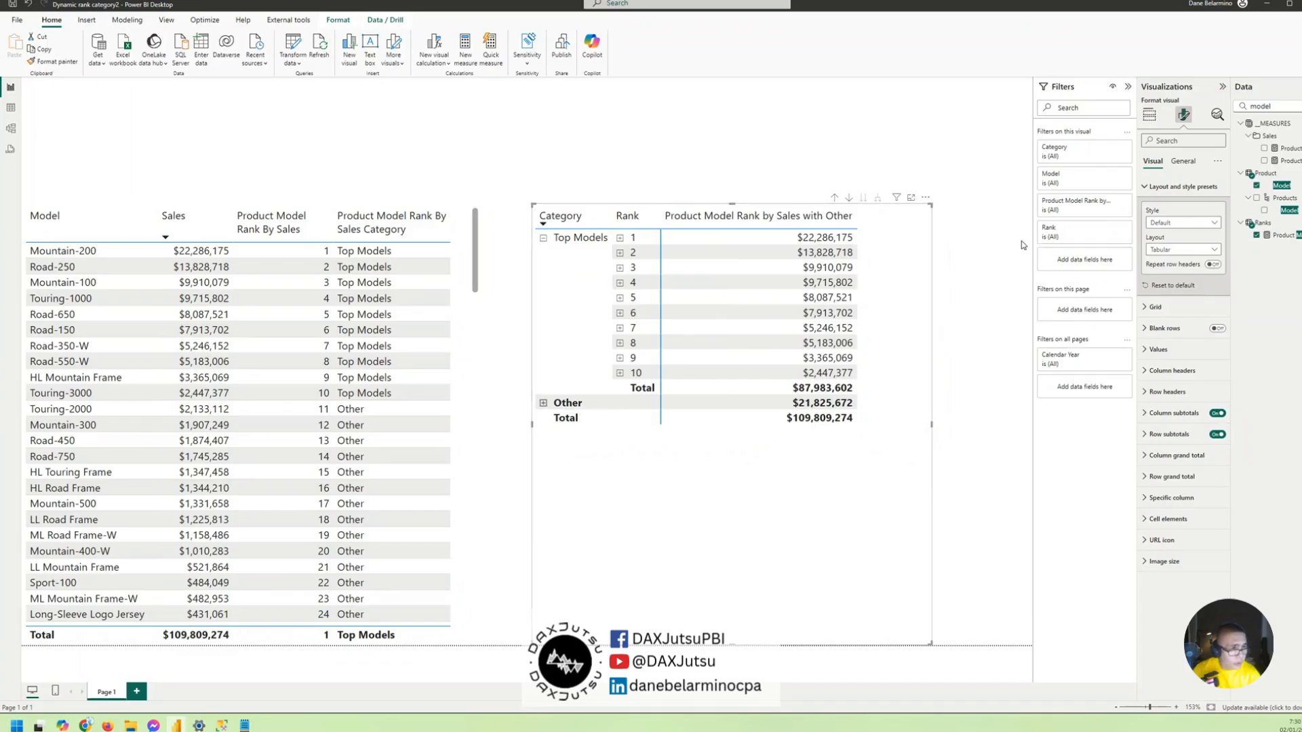
click(1181, 432)
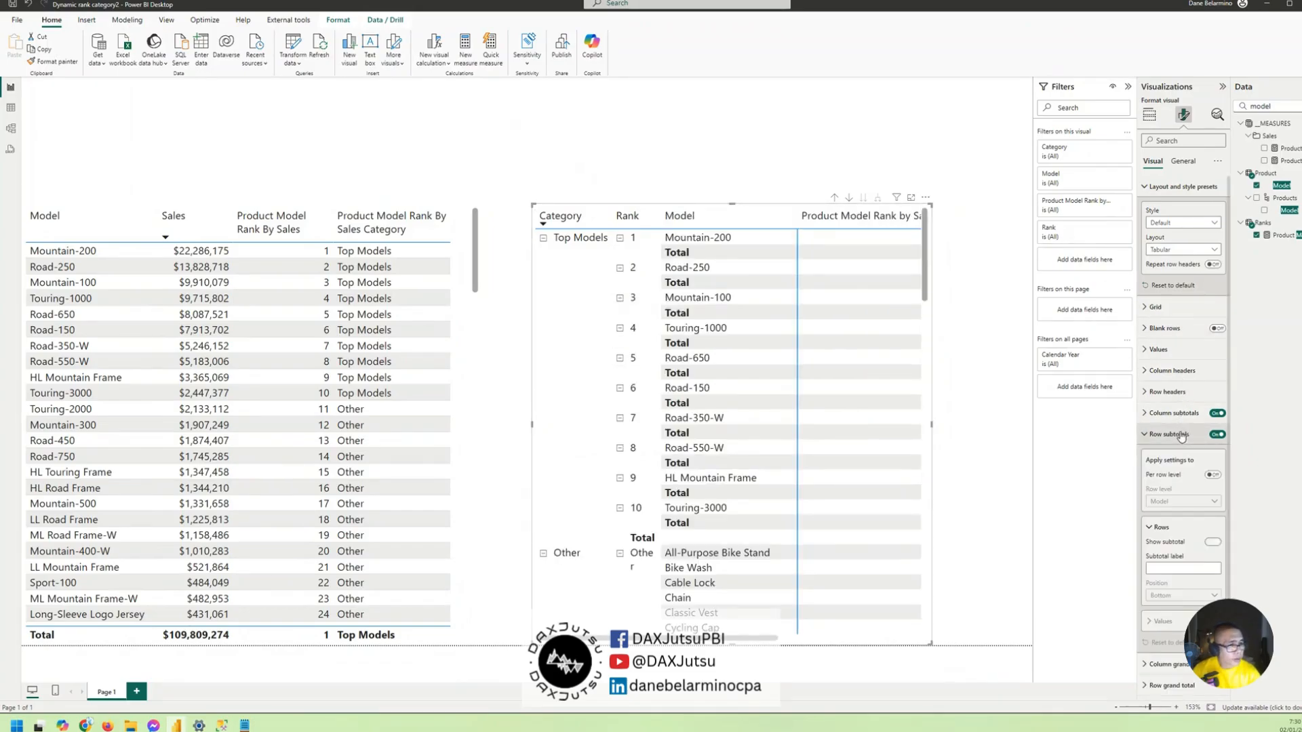
click(1211, 476)
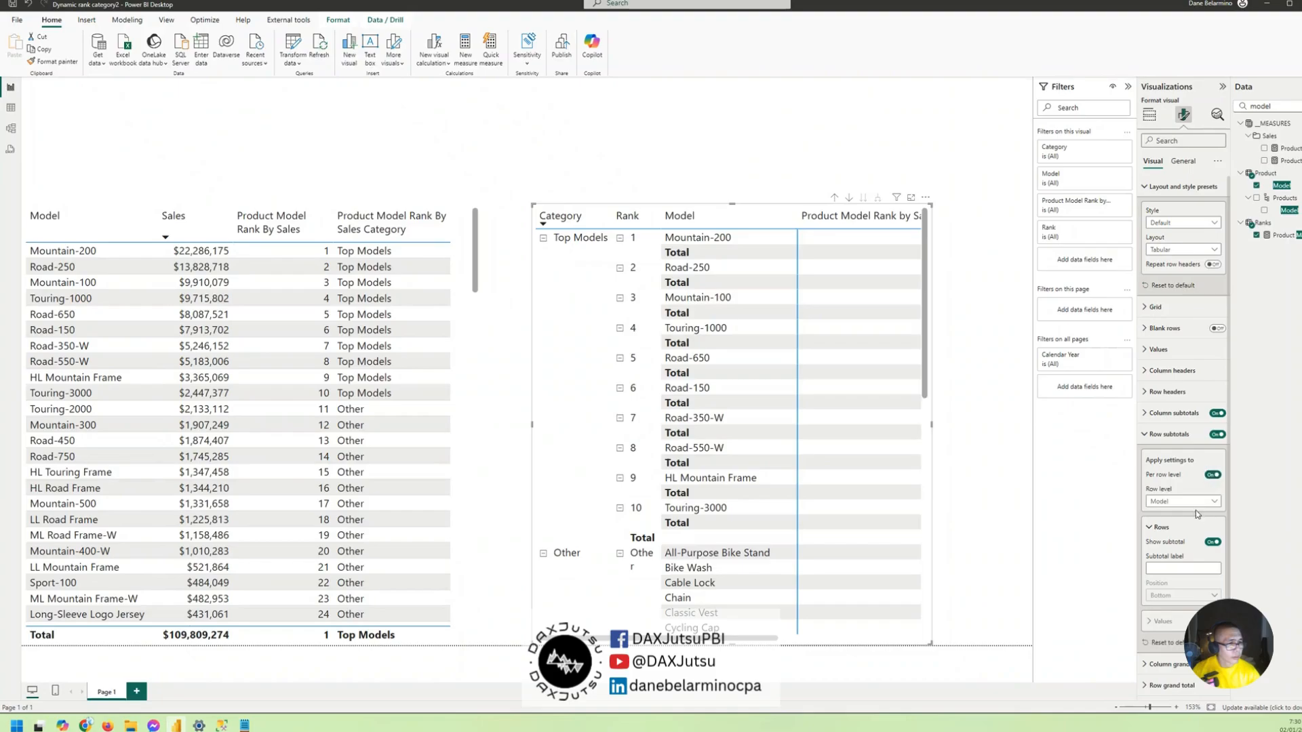
click(1211, 543)
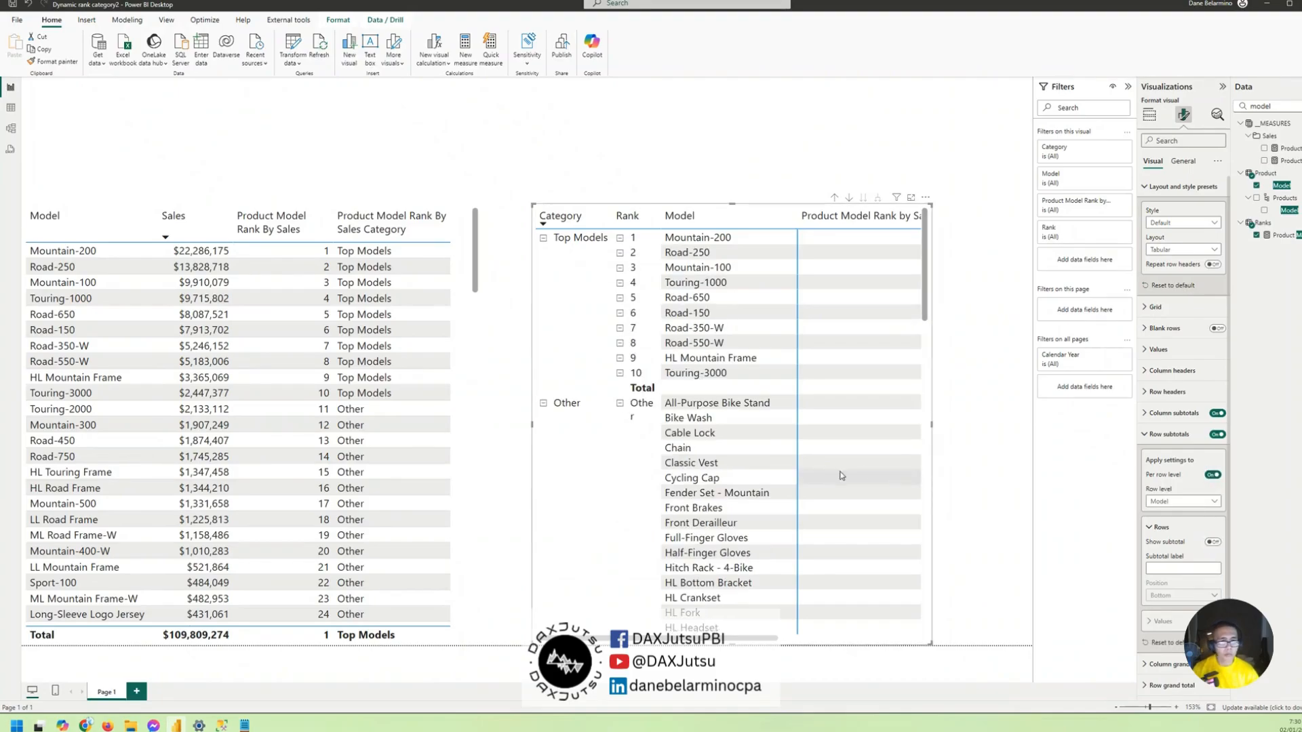
- Collapse the model list under the Other rank in the matrix
scroll(839, 474, down, 10)
scroll(769, 458, up, 7)
scroll(620, 375, up, 3)
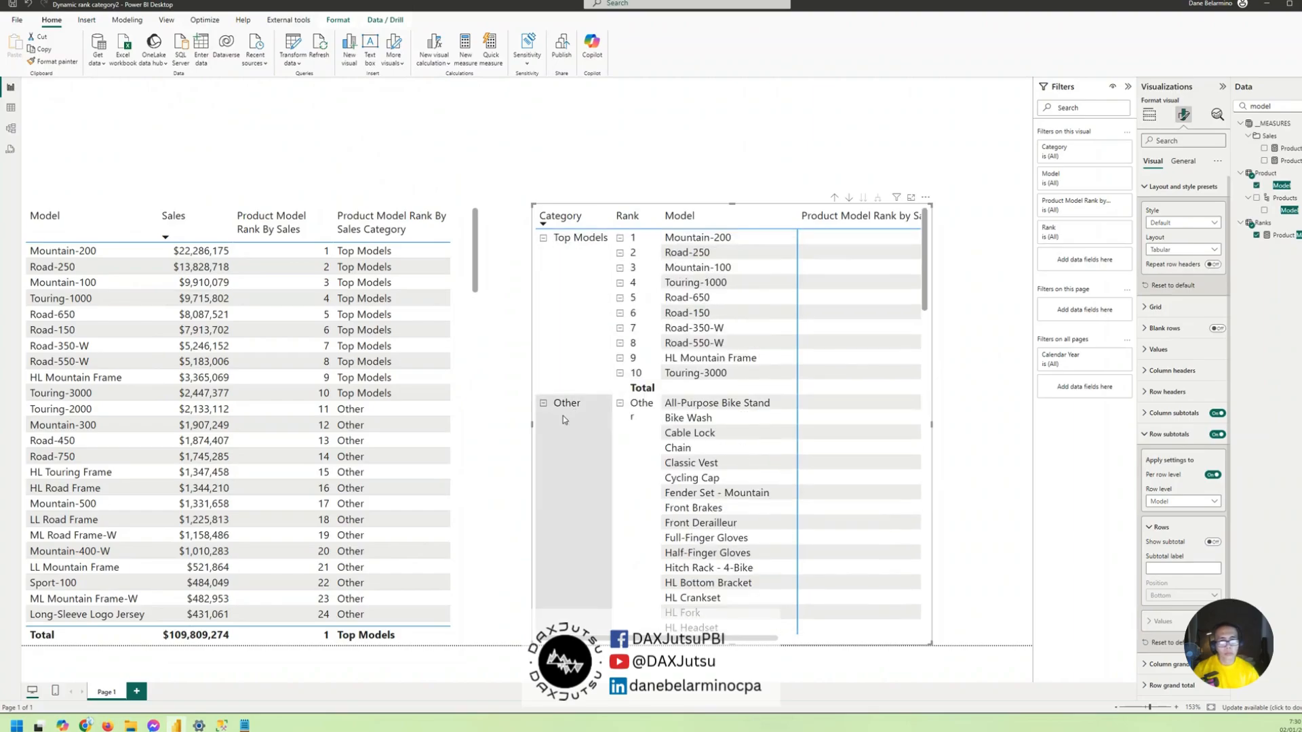
click(620, 404)
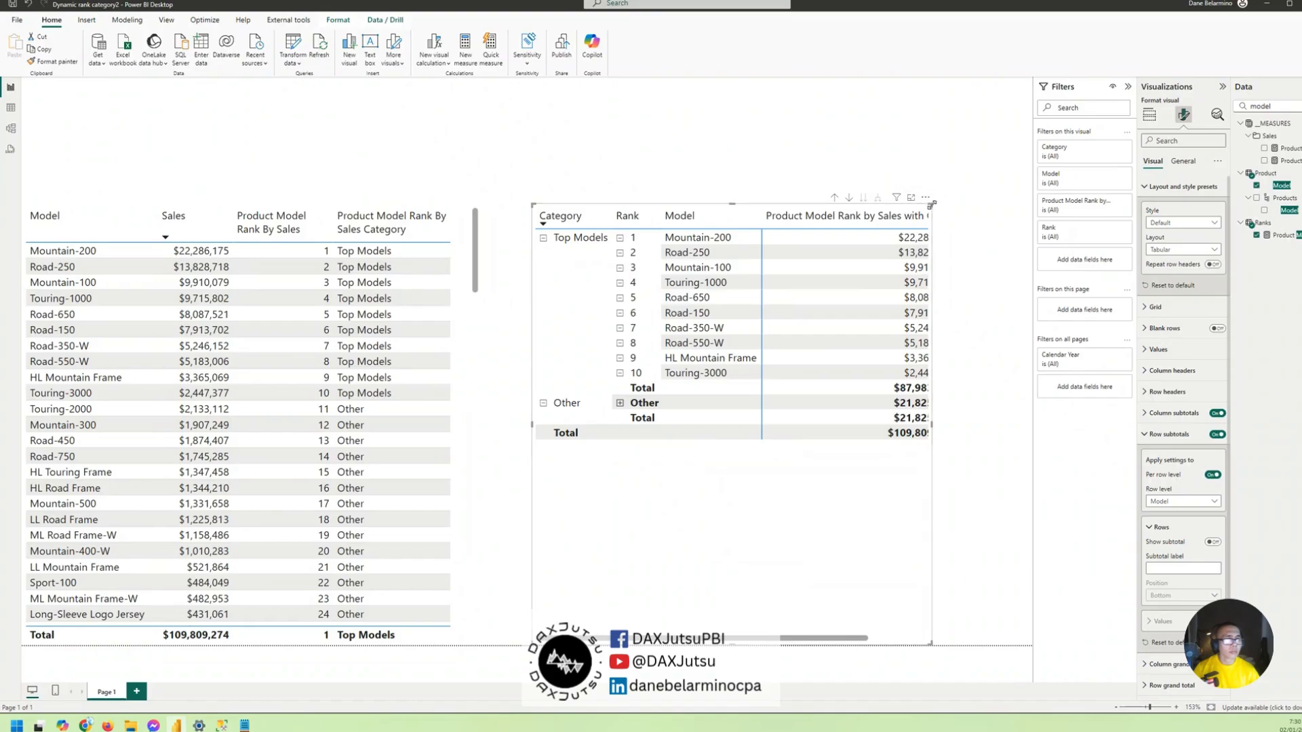
- Widen the matrix to fit the full sales column and lower its upper edge to leave space above it
drag(931, 205, 1034, 195)
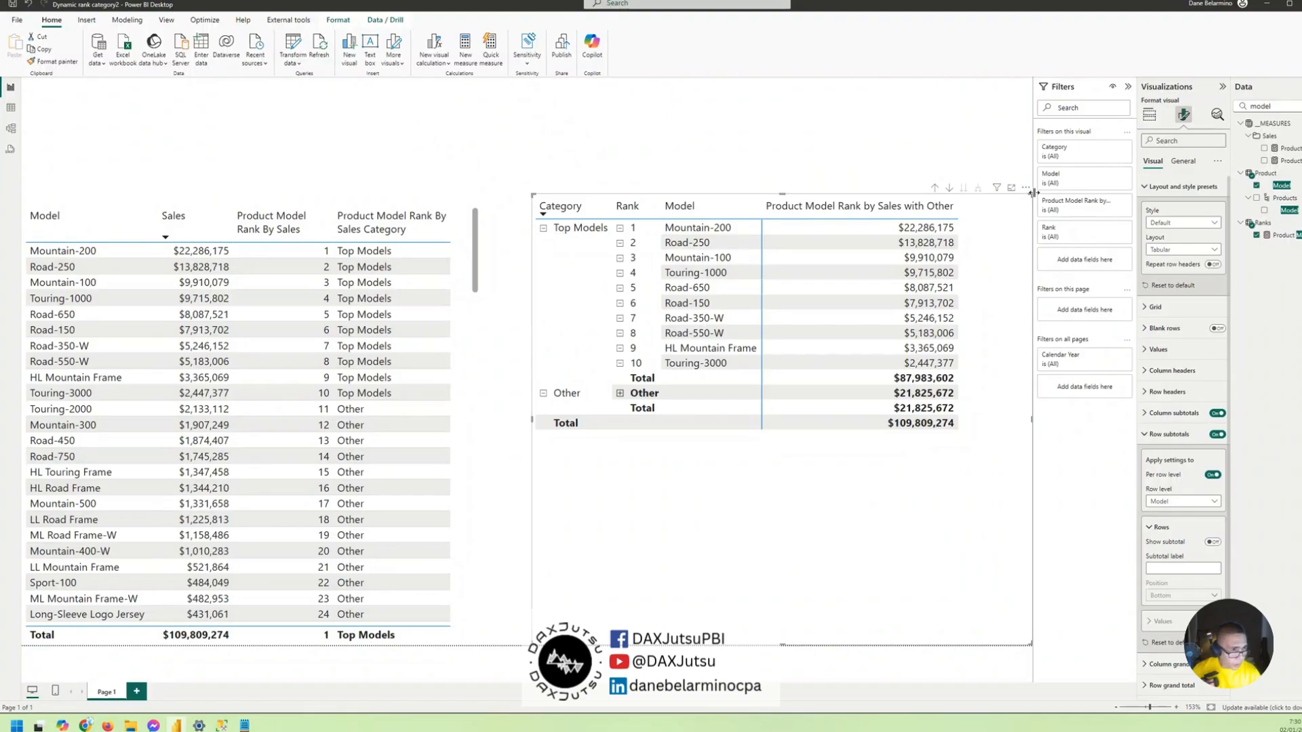
drag(1029, 194, 1026, 279)
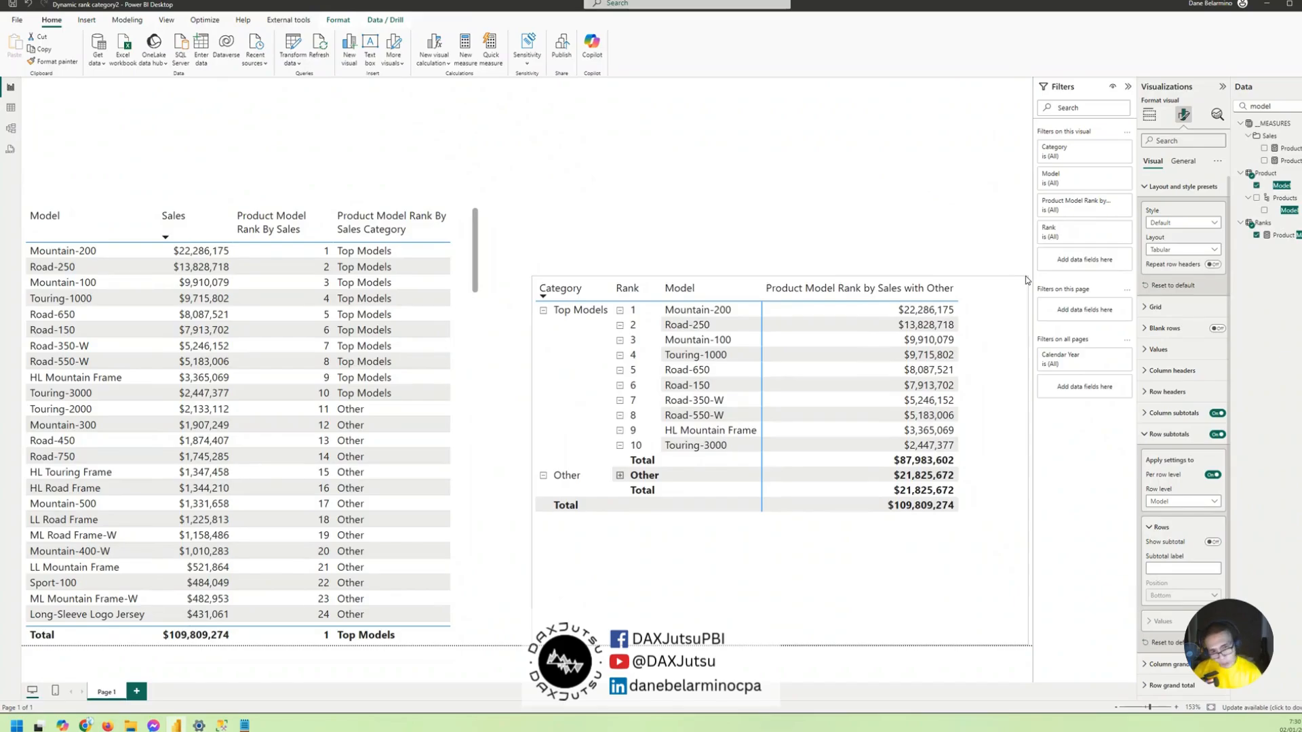
drag(1026, 280, 1026, 241)
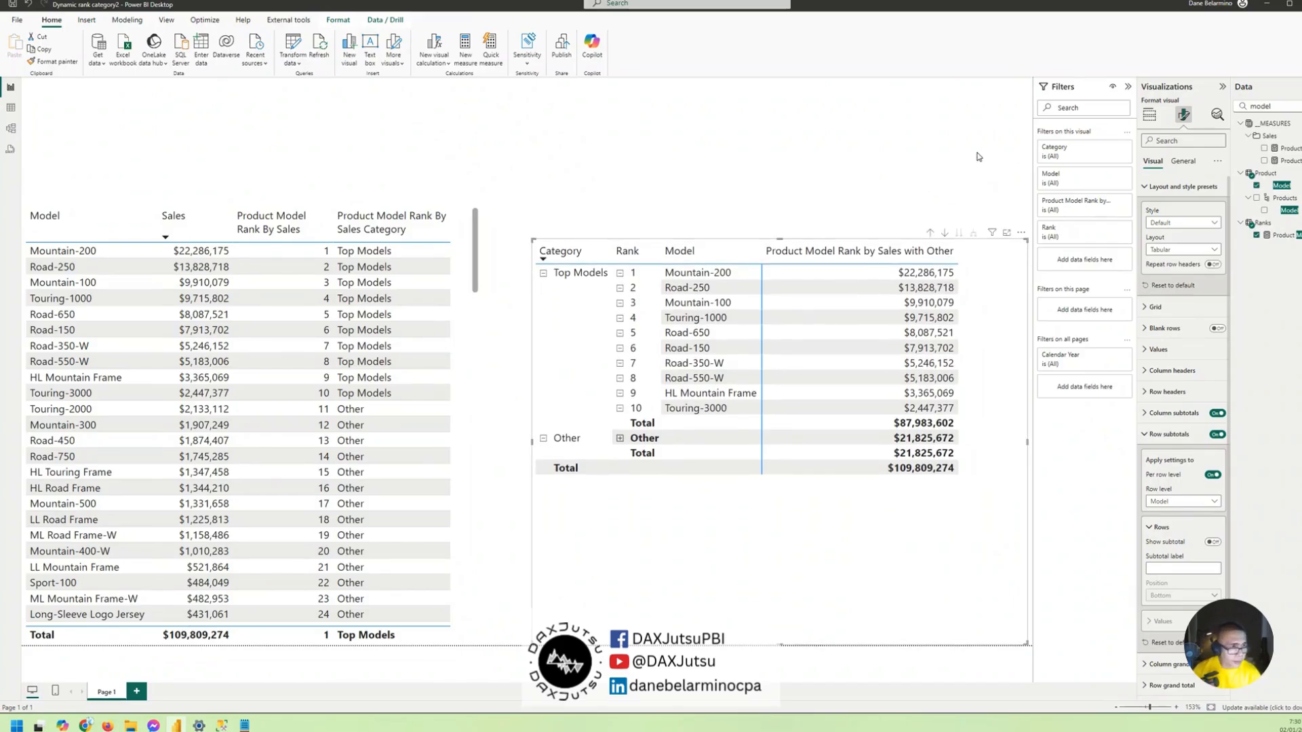
click(795, 159)
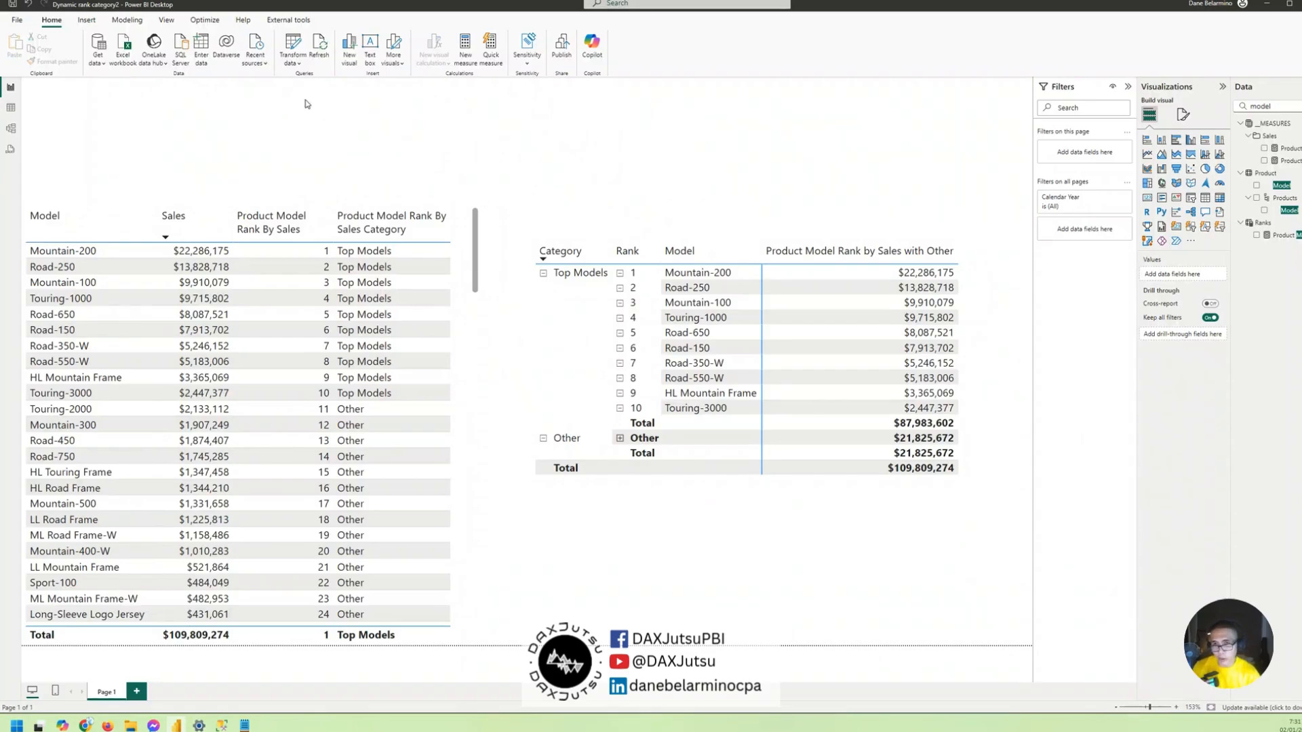
- Create a whole-number numeric range parameter from 1 to 119 with default 10, and shrink and place its slicer above the matrix
click(129, 21)
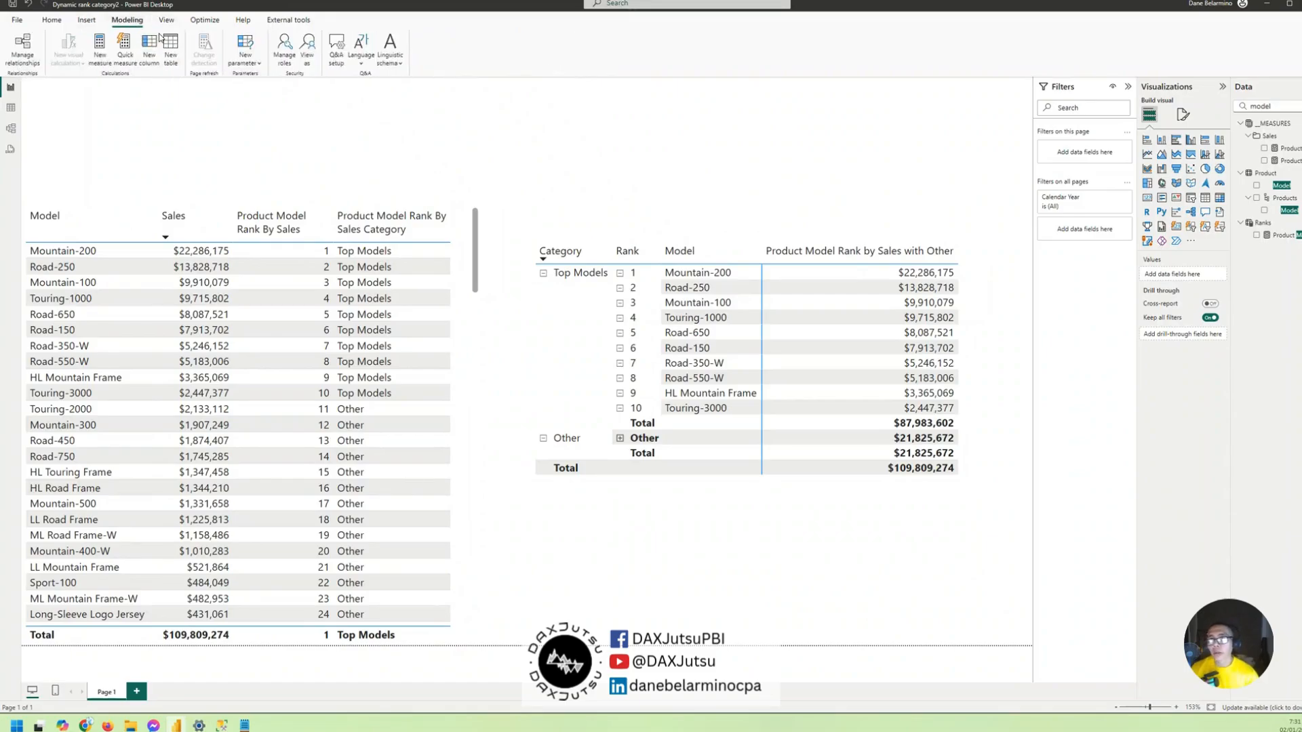
click(257, 64)
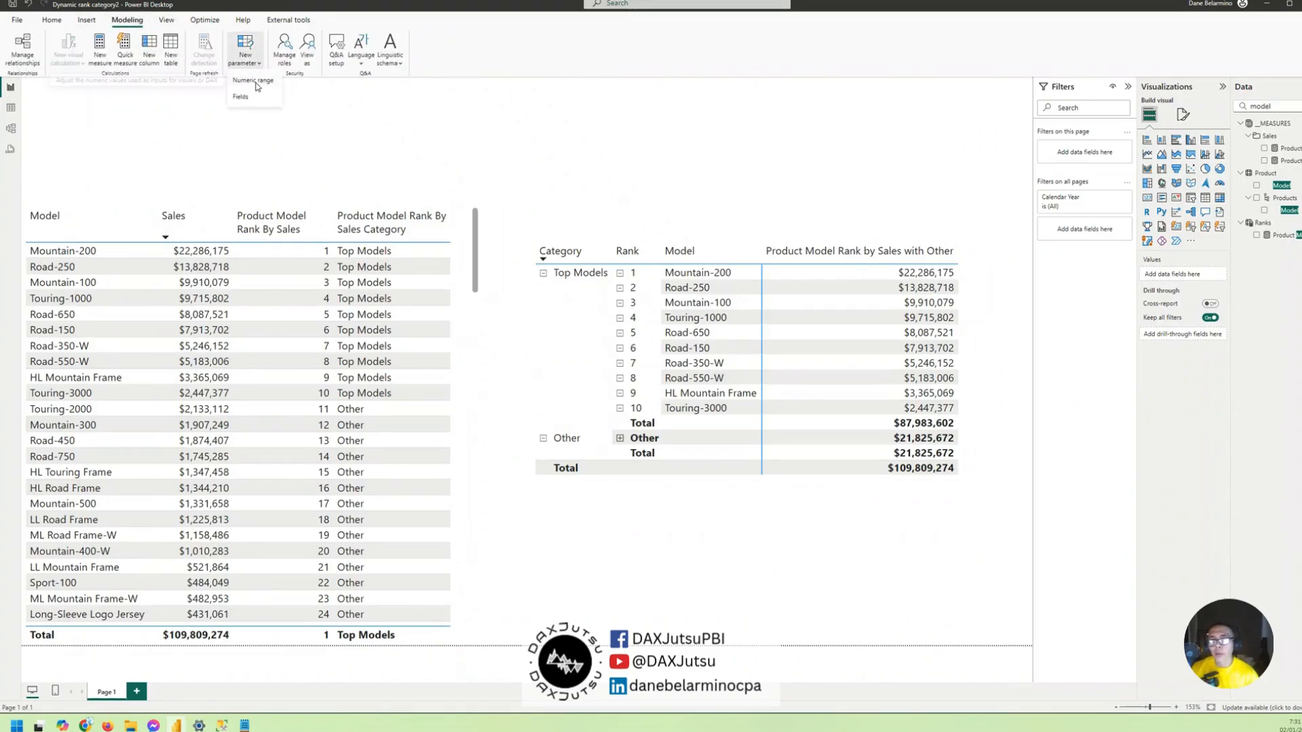
click(254, 81)
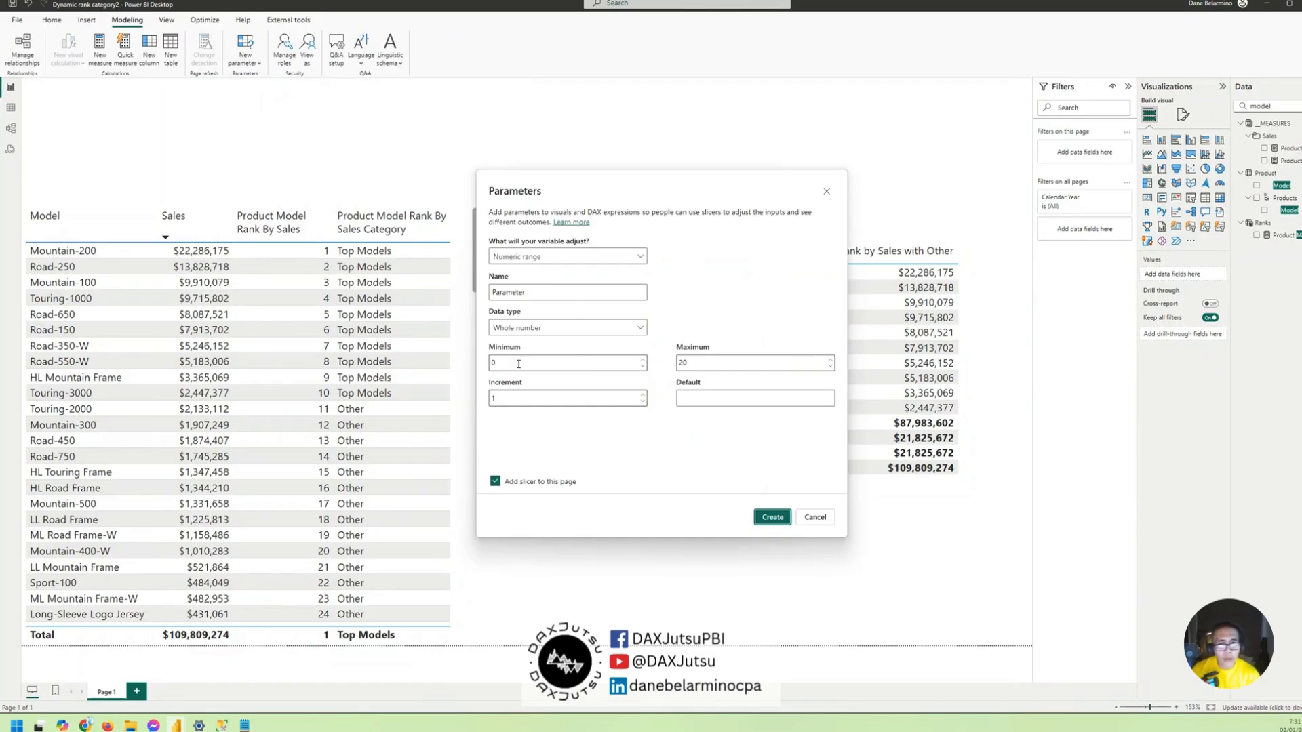
click(498, 366)
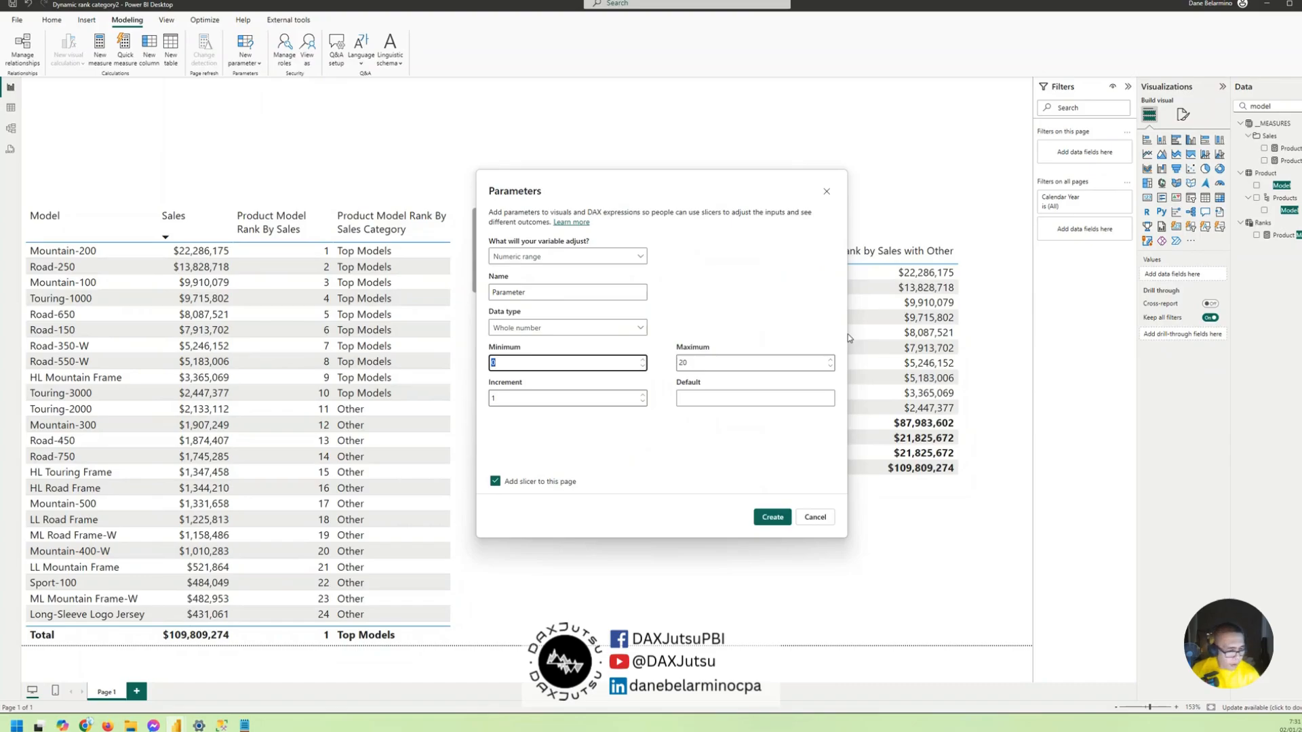
key(Tab)
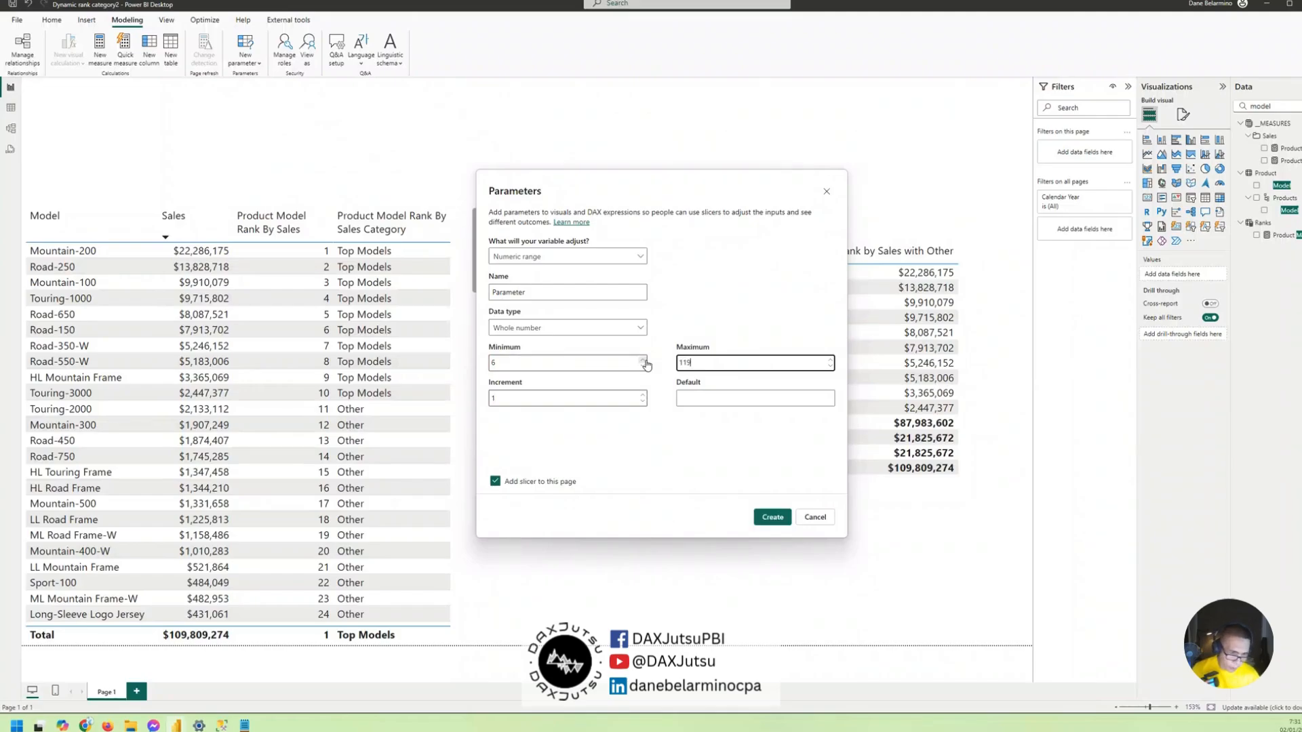
key(shift+Tab)
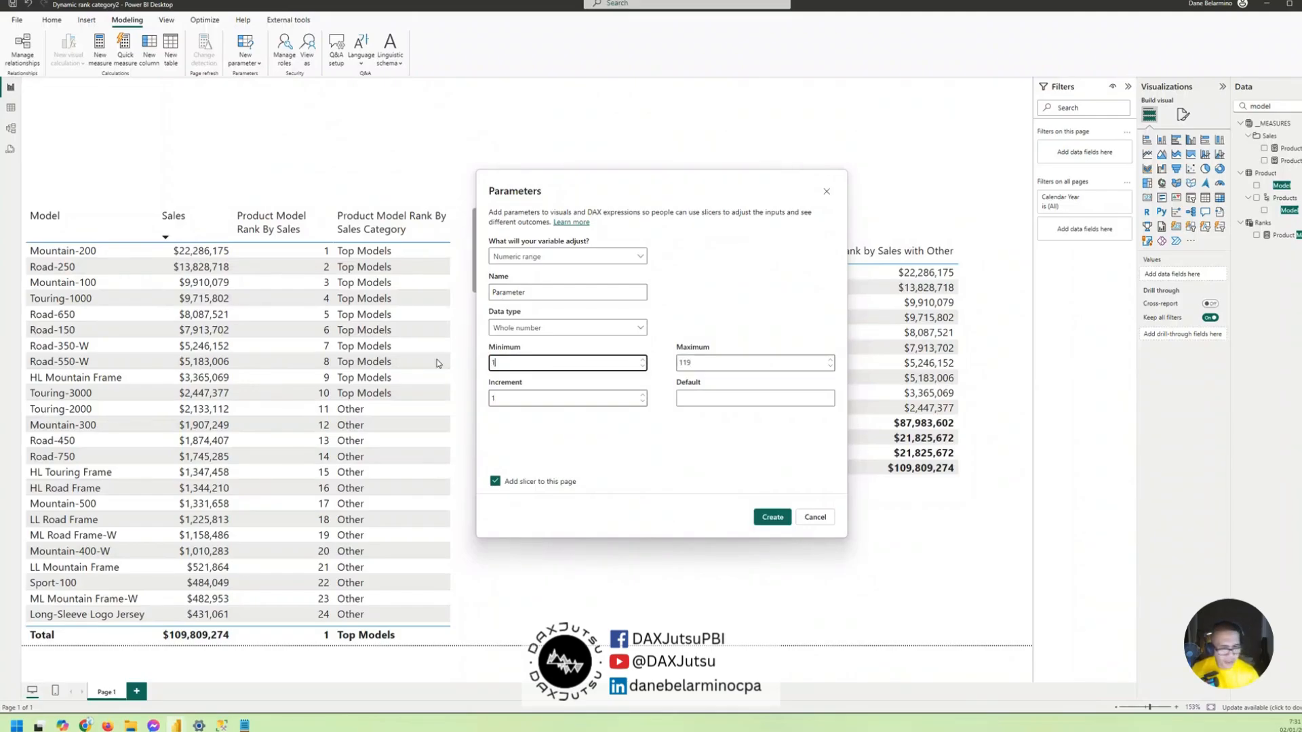
click(699, 399)
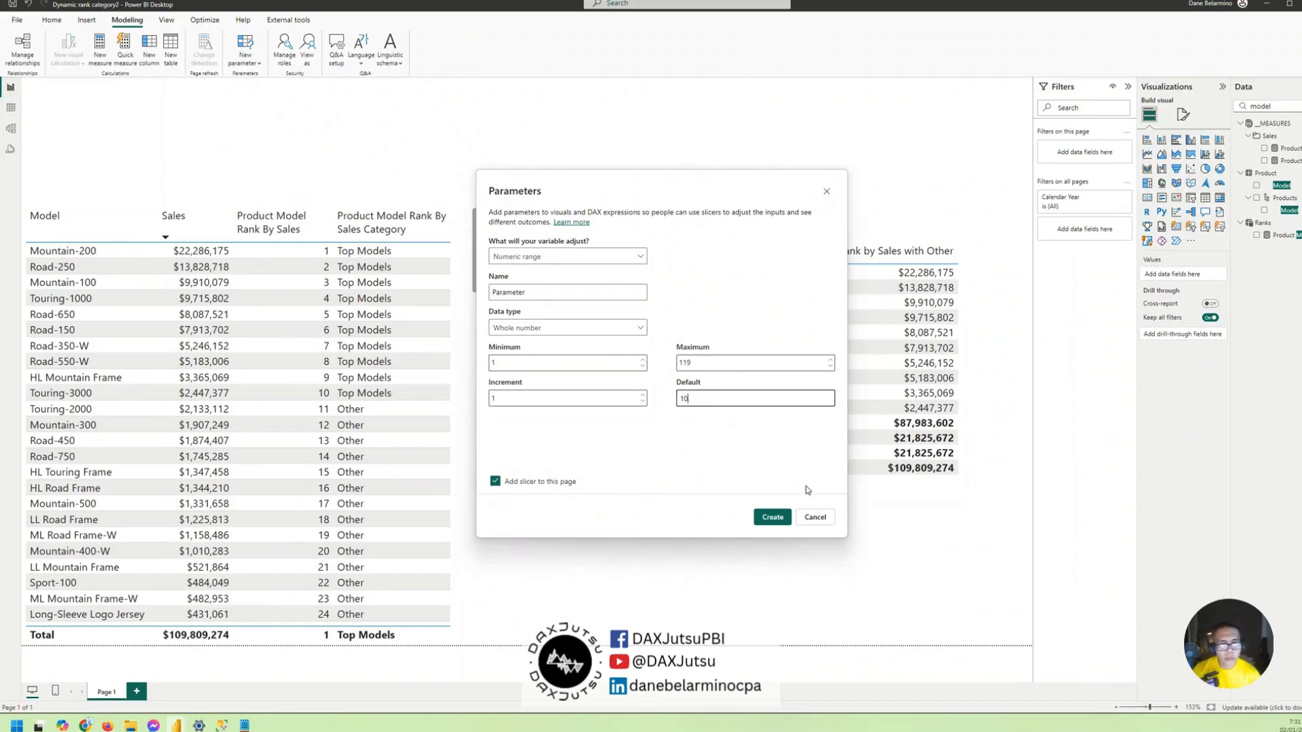
click(772, 517)
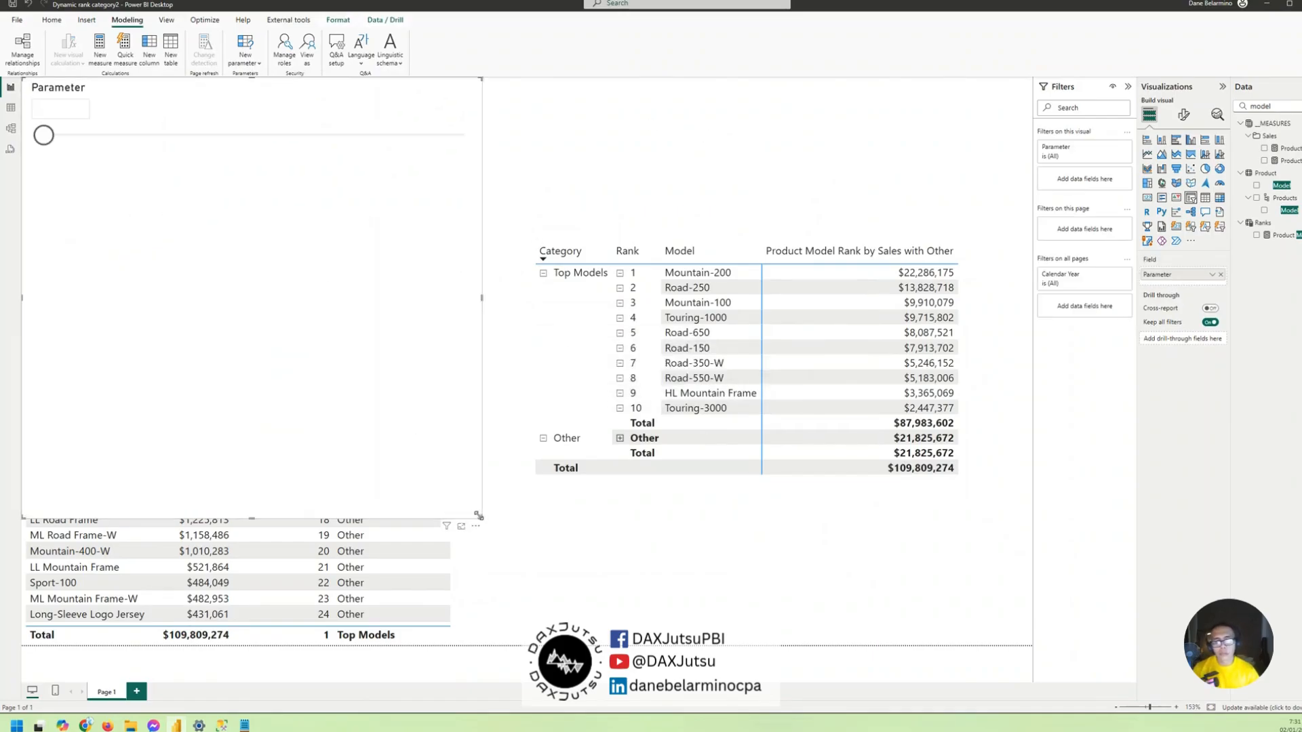
drag(478, 515, 368, 127)
drag(179, 94, 918, 84)
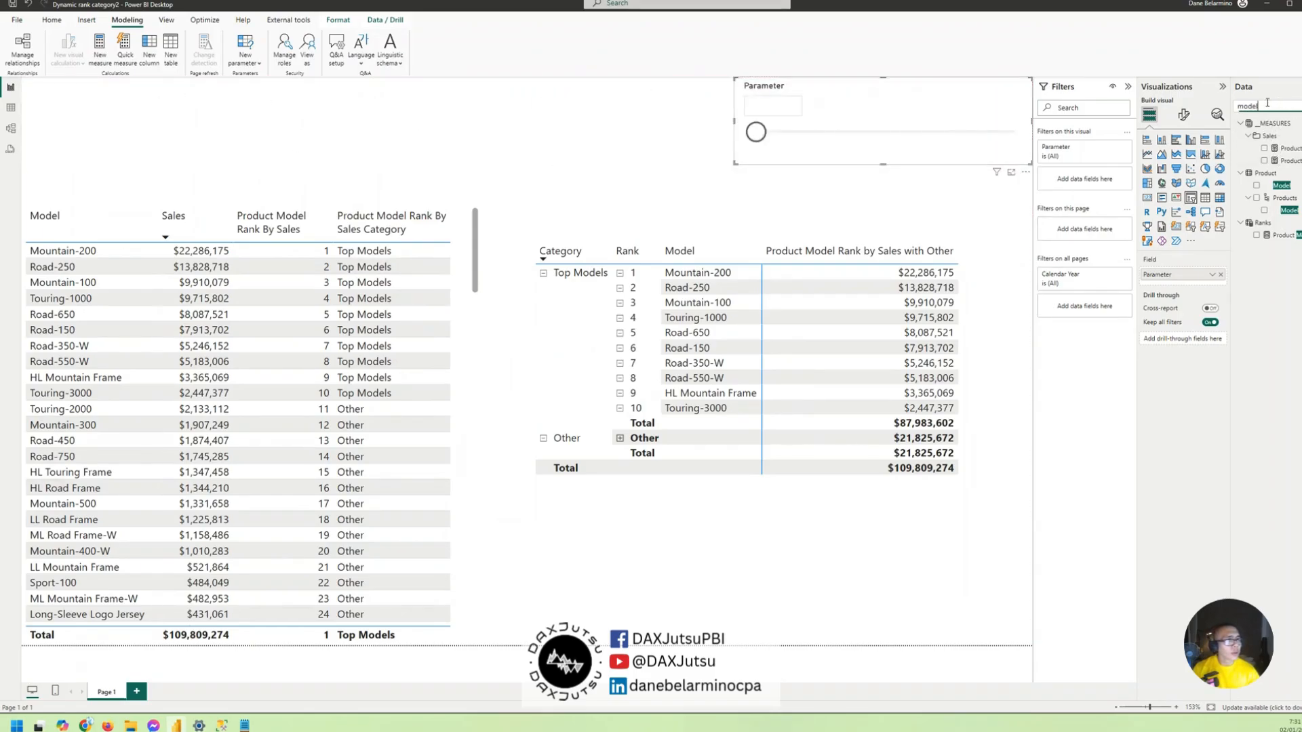
- Replace the hard-coded 10 in the IF condition of the Product Model Rank by Sales with Other measure with [Parameter Value]
click(1283, 235)
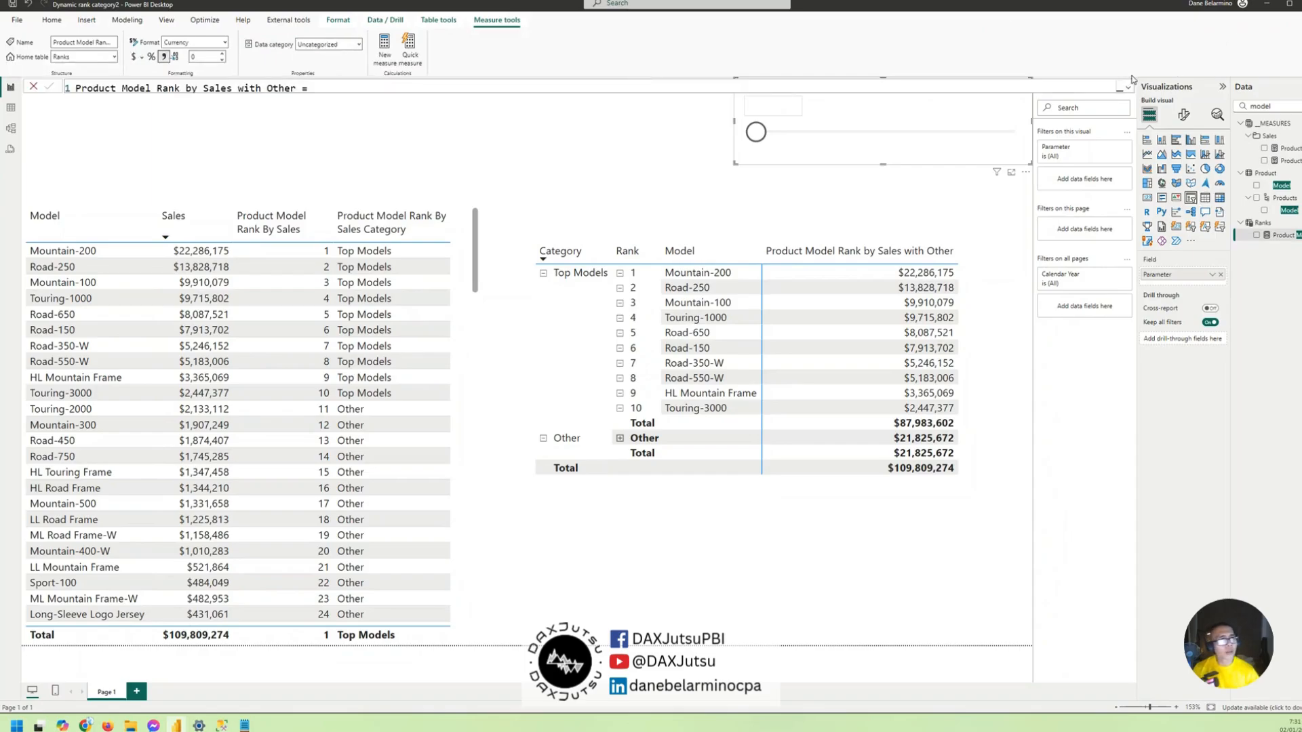
click(1128, 86)
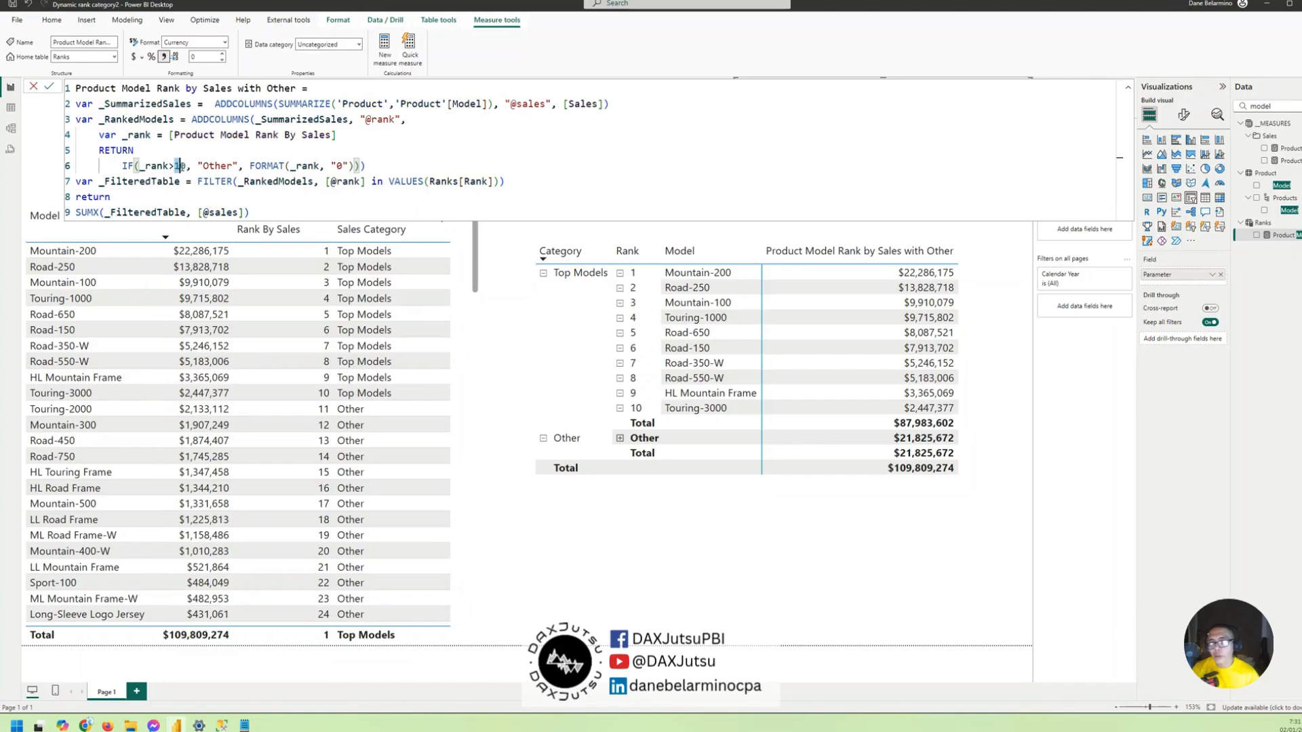
drag(175, 167, 186, 166)
text([)
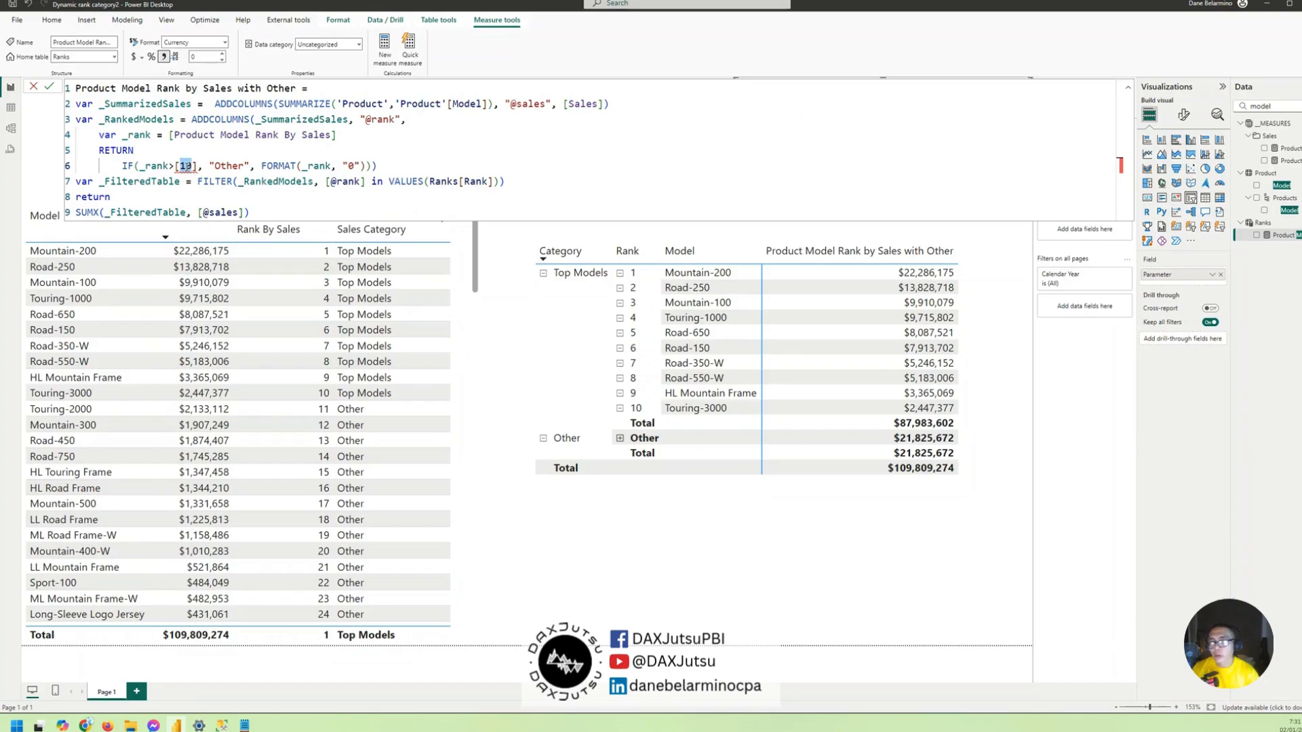
text(Parameter Value)
key(Tab)
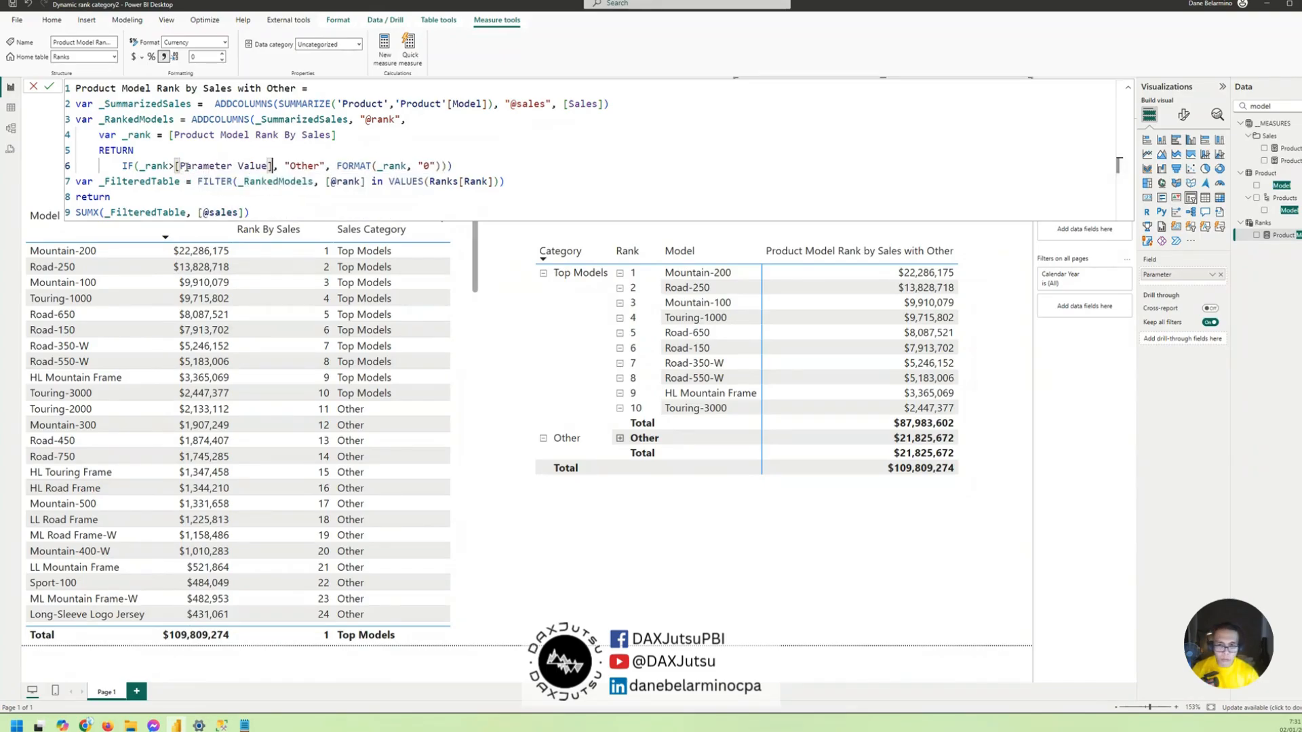
key(Return)
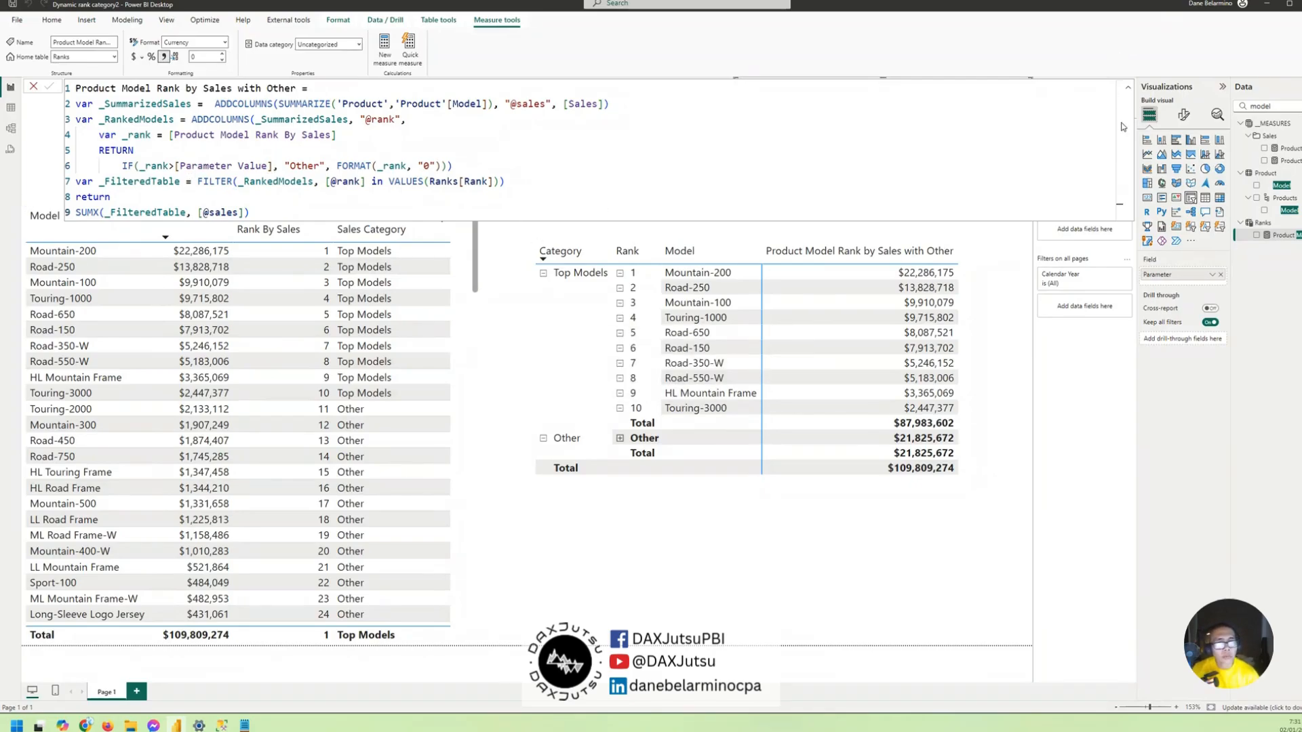
click(1130, 89)
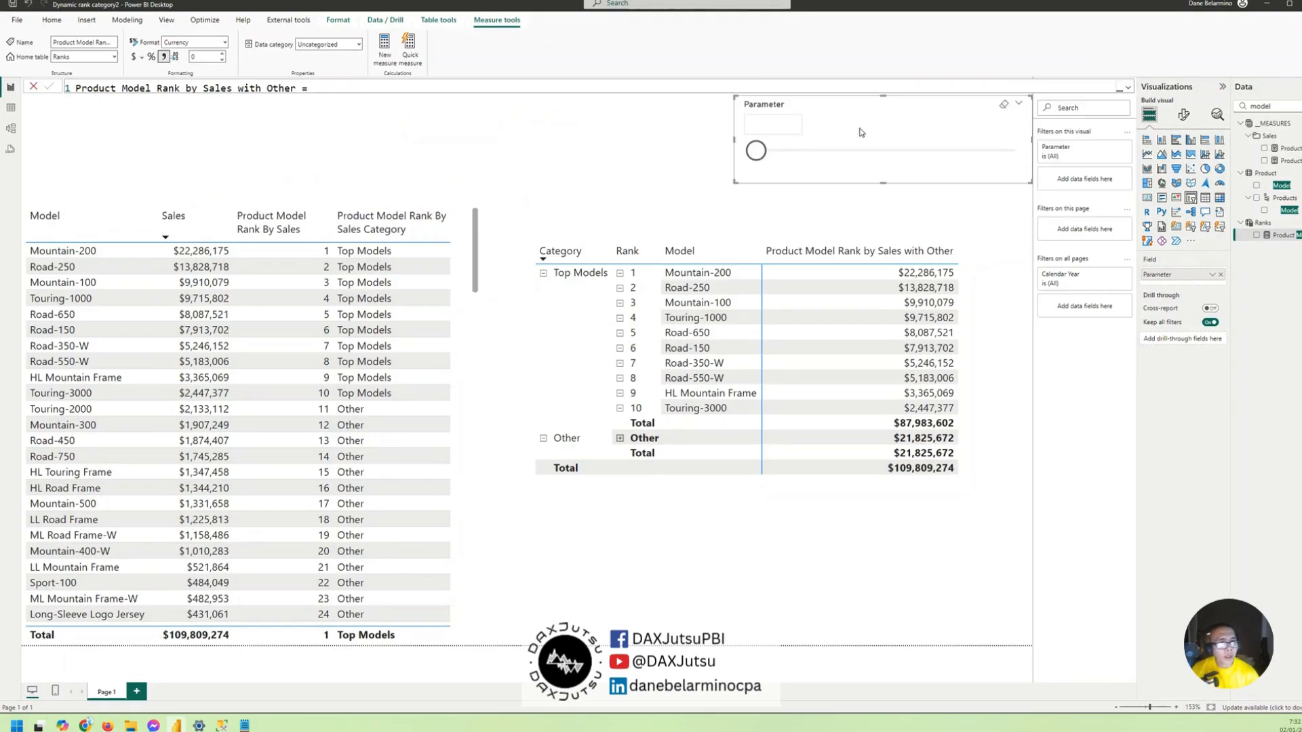
- Set the Parameter slicer to 22 and move the matrix up closer to the slicer
drag(764, 155, 810, 156)
scroll(860, 497, down, 1)
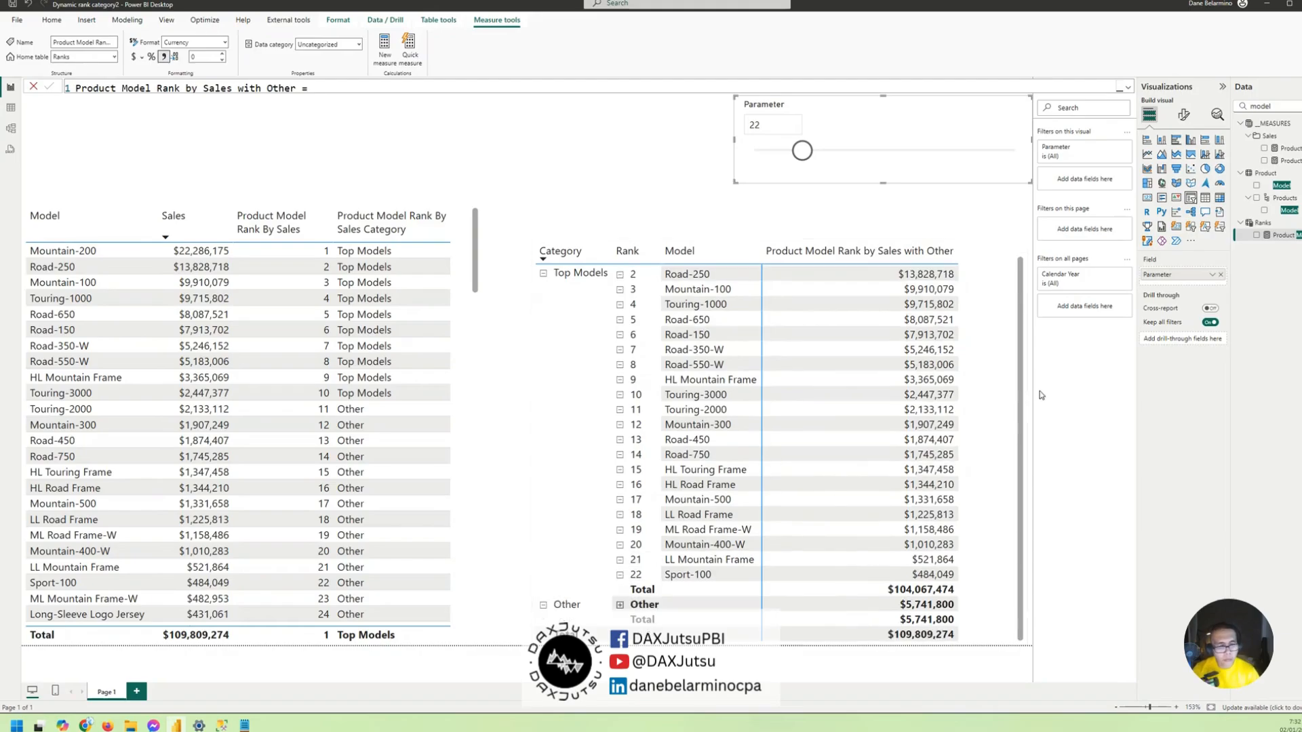
click(998, 398)
- With the Parameter slicer raised to 26, expand the Other rank into its models and widen the matrix's Rank column
mouse_move(802, 151)
mouse_down()
mouse_move(754, 155)
mouse_move(871, 153)
mouse_move(811, 151)
mouse_up()
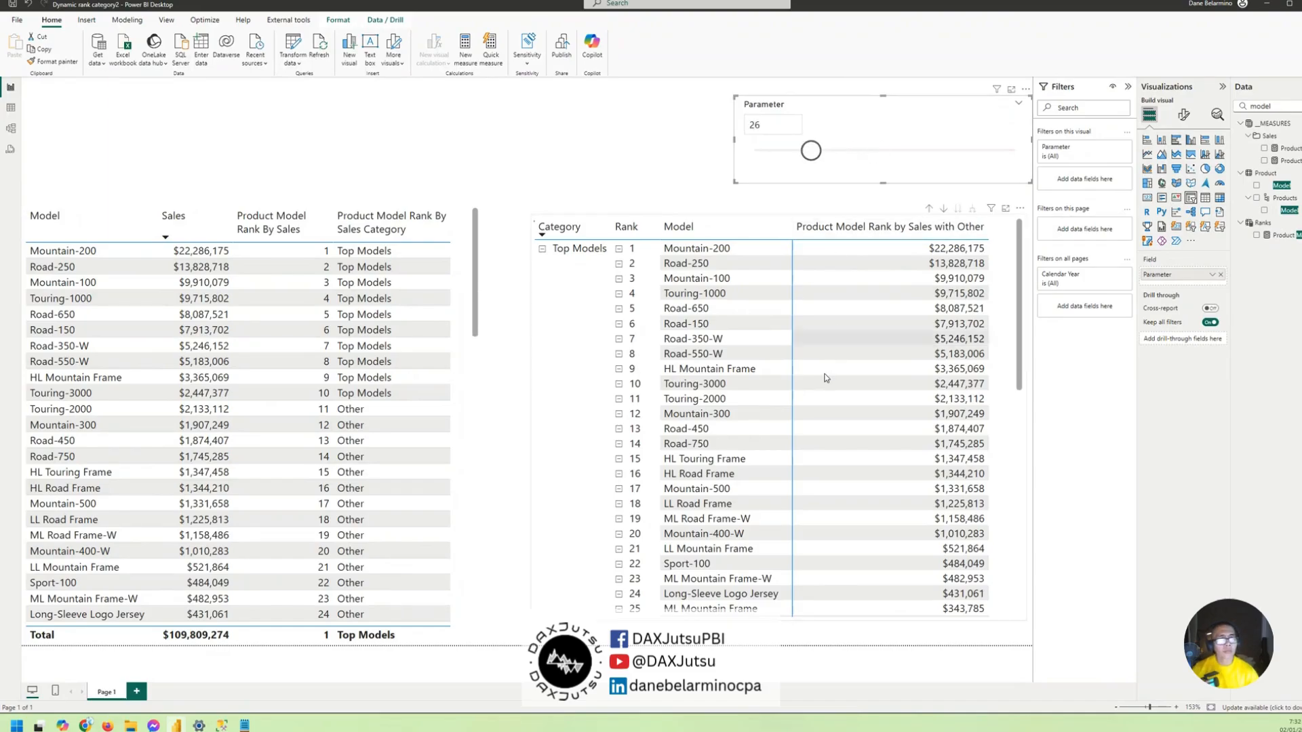
scroll(827, 377, down, 3)
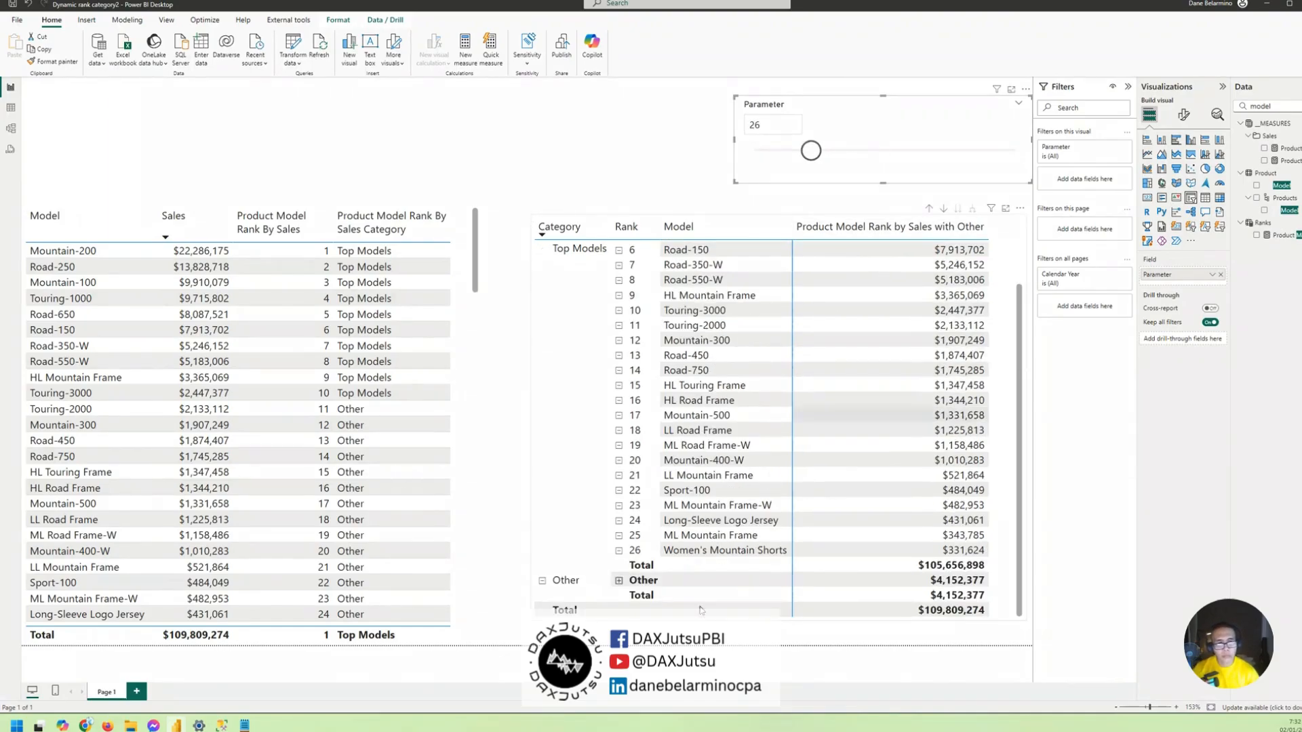
click(618, 580)
scroll(741, 359, down, 3)
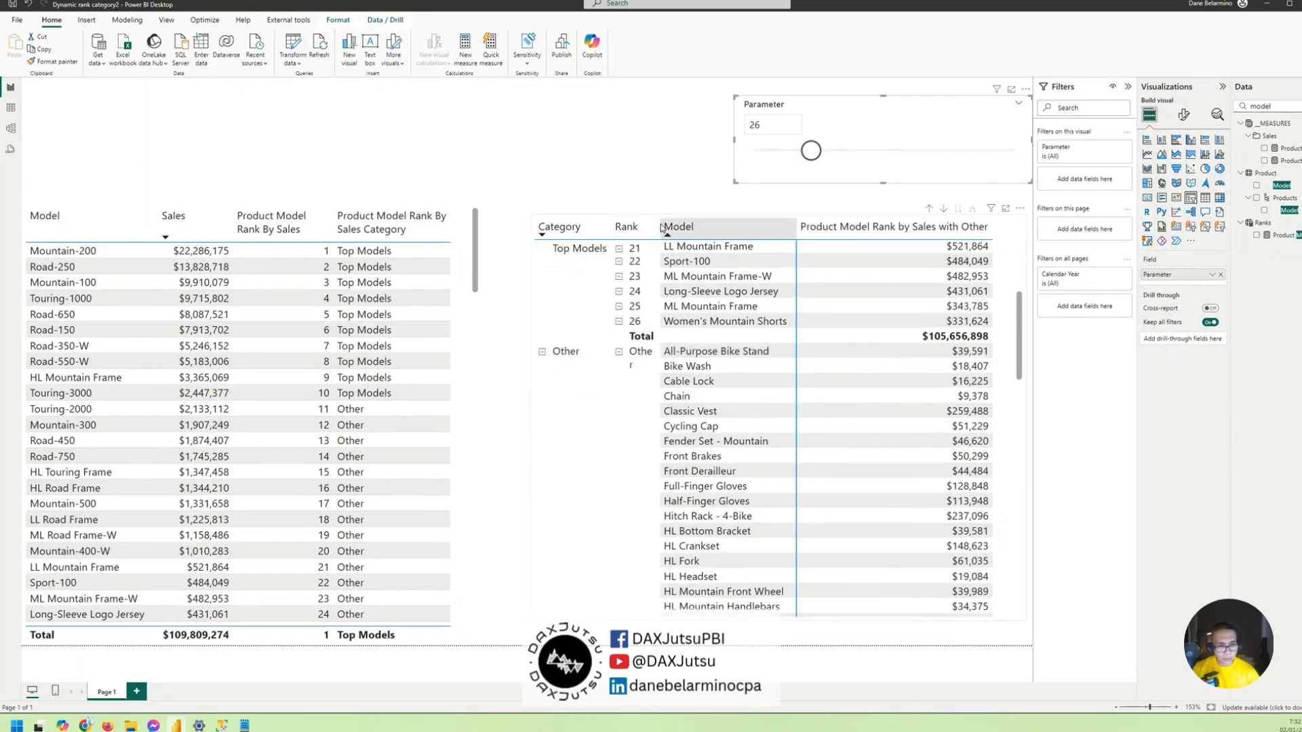
drag(661, 229, 666, 228)
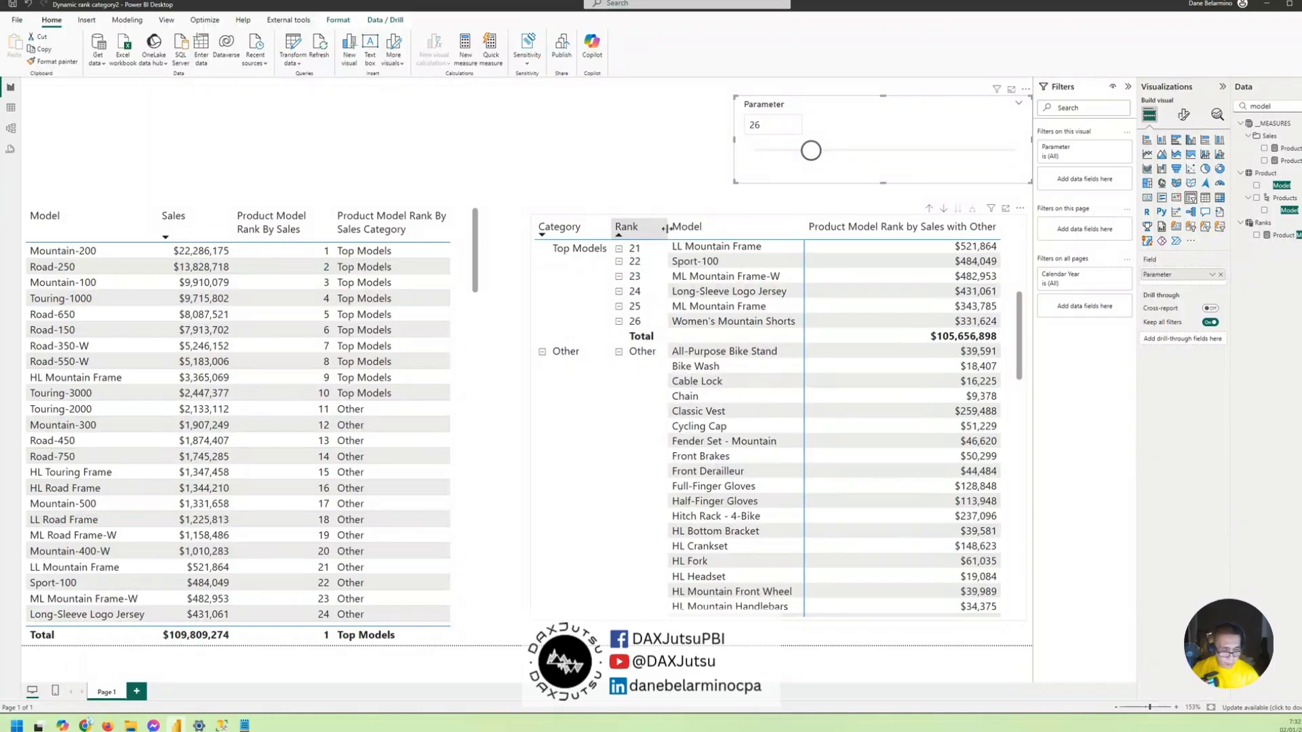
- Set the Parameter slicer to 22 and collapse the Other rank and the Other category in the matrix
mouse_move(811, 151)
mouse_down()
mouse_move(968, 153)
mouse_move(732, 142)
mouse_move(802, 150)
mouse_up()
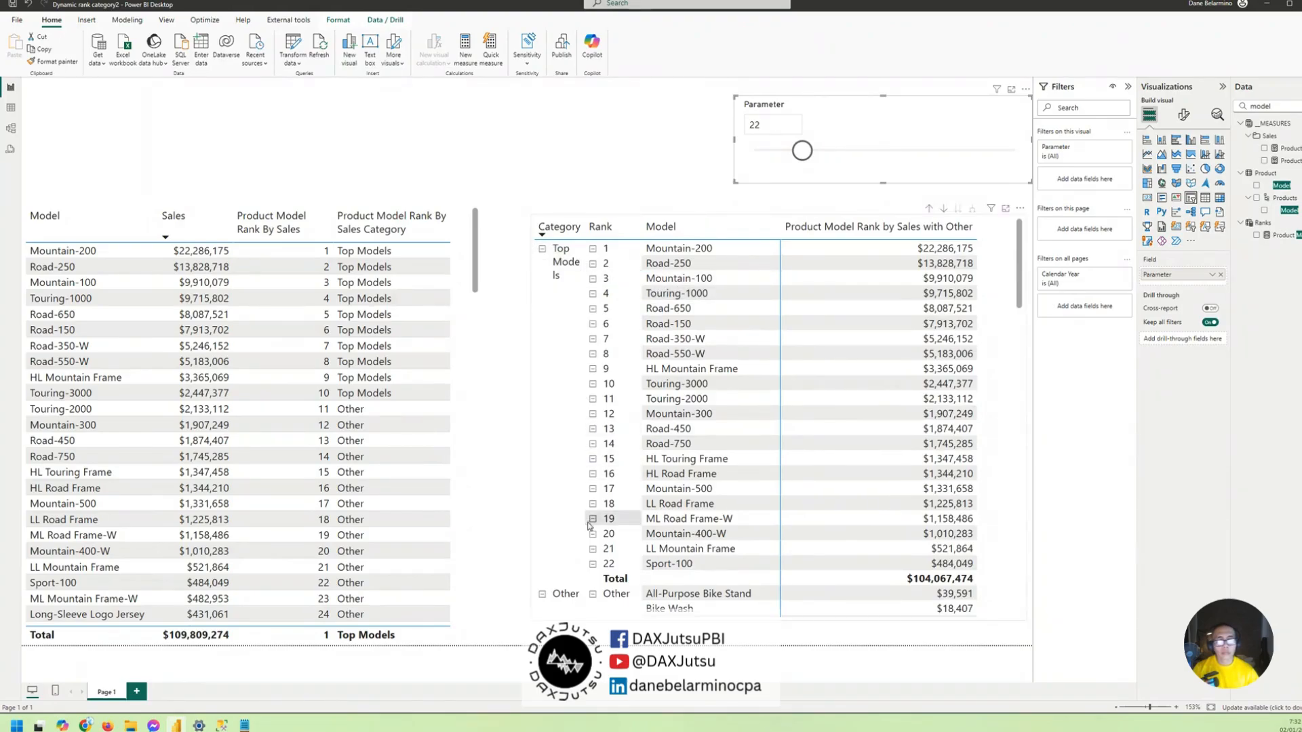
click(593, 595)
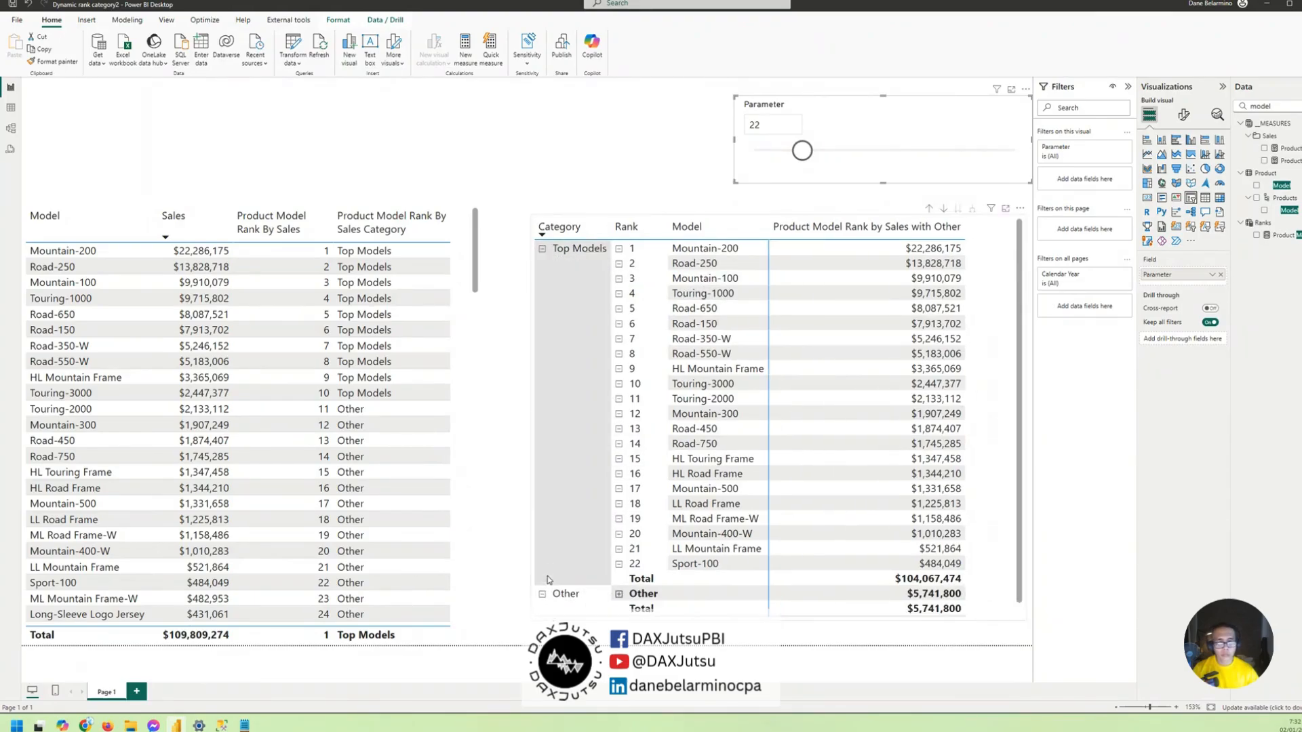
click(542, 595)
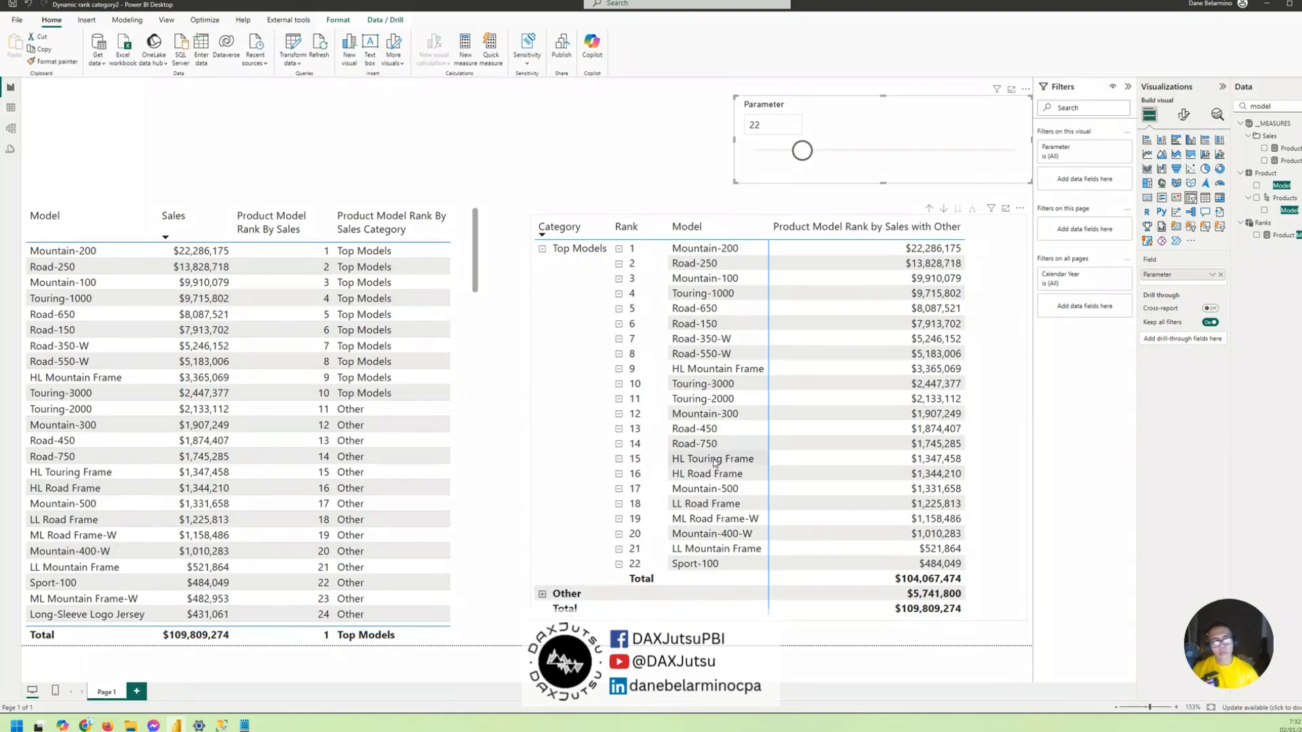